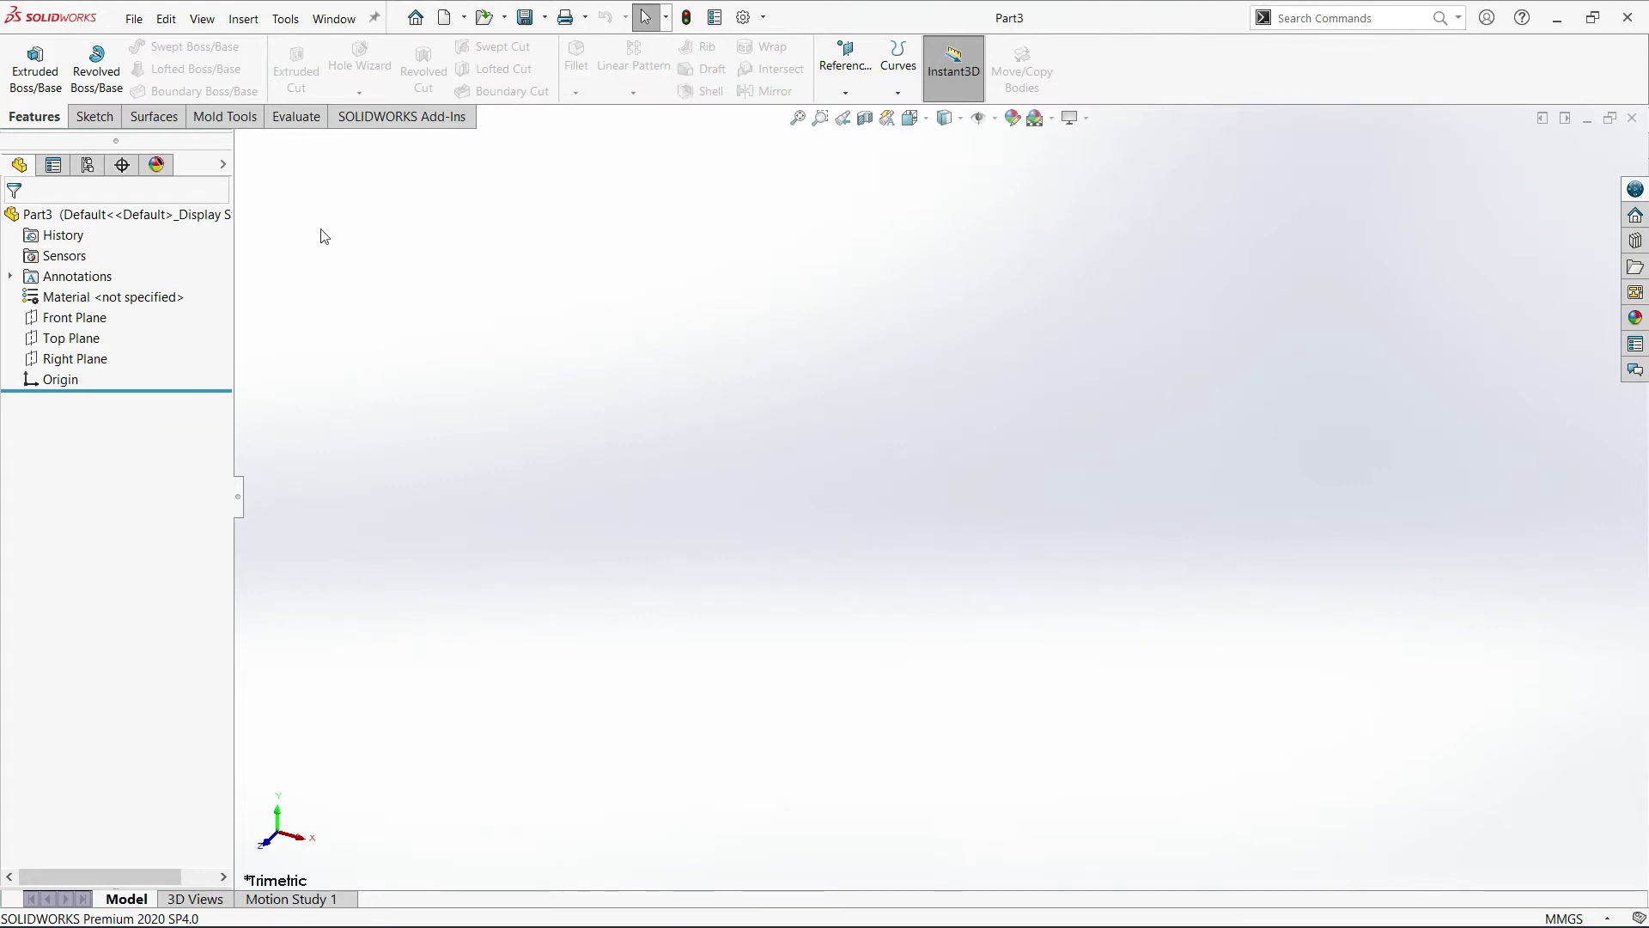
Start a sketch on the Top Plane and draw a center rectangle about 171 by 64 mm centred on the origin.
click(93, 120)
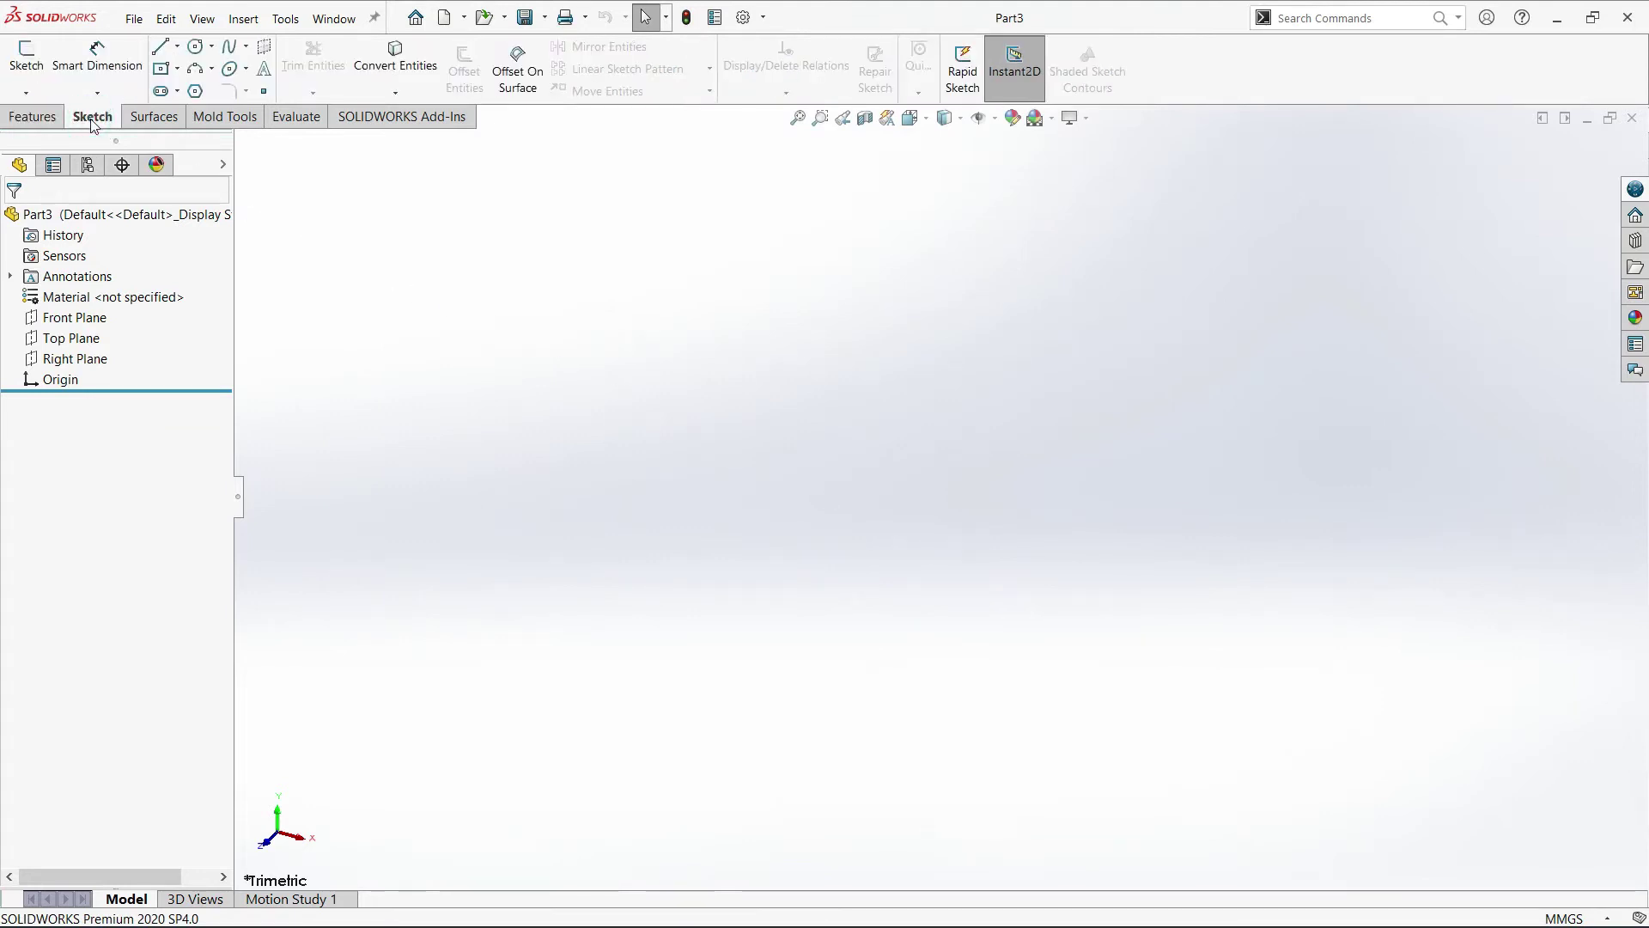
click(26, 69)
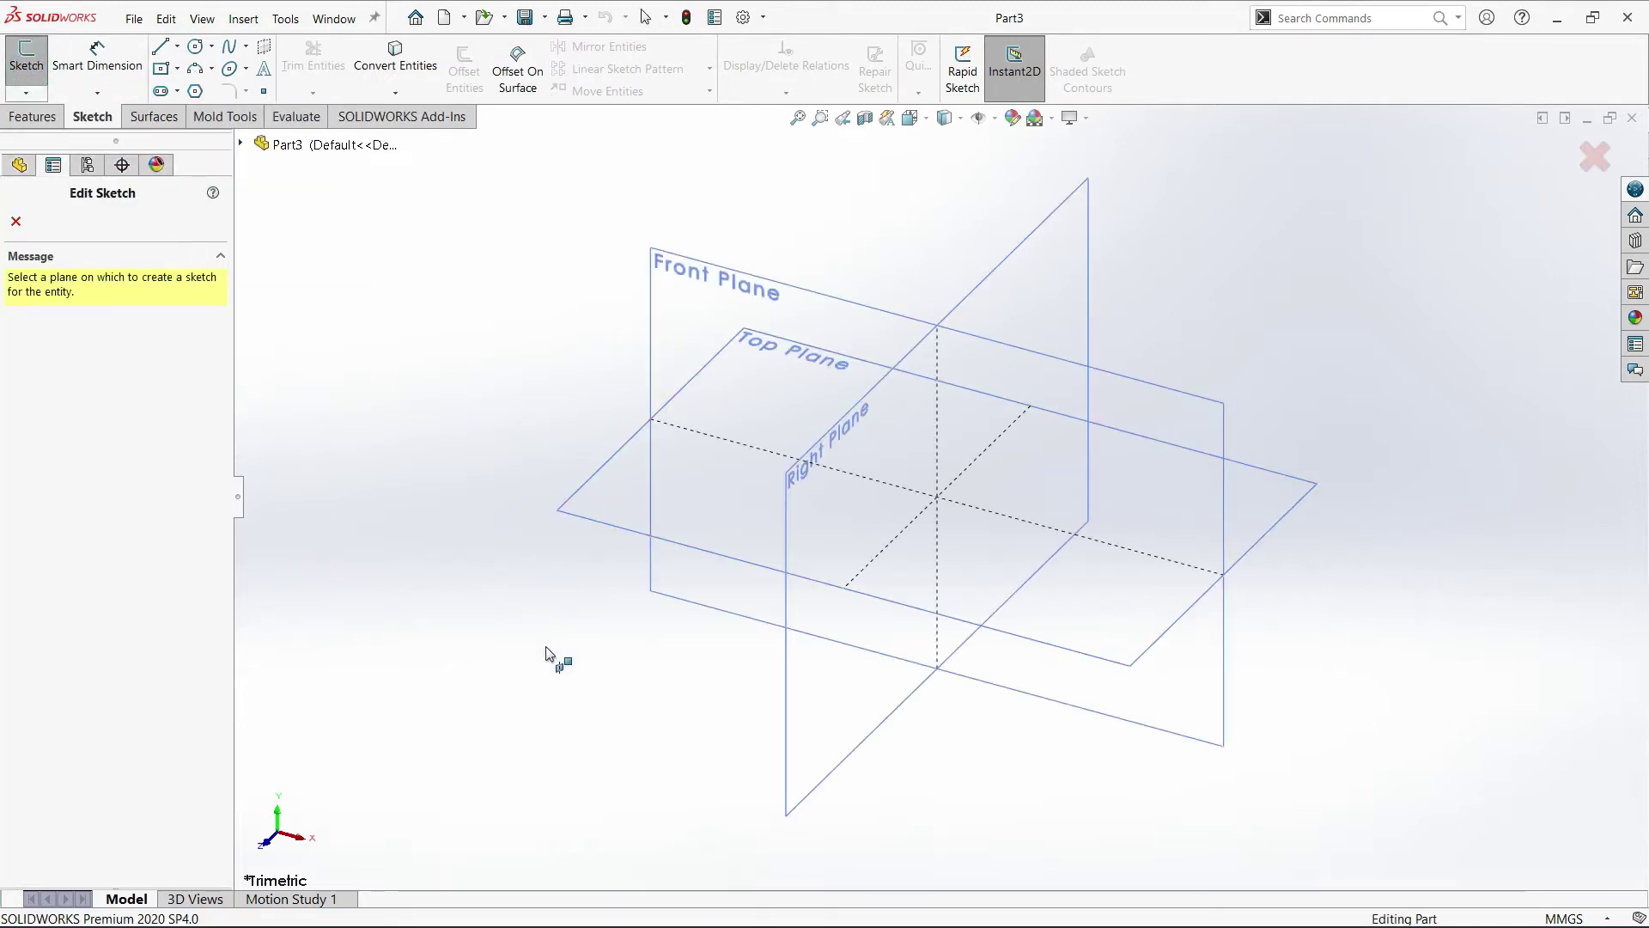
click(611, 498)
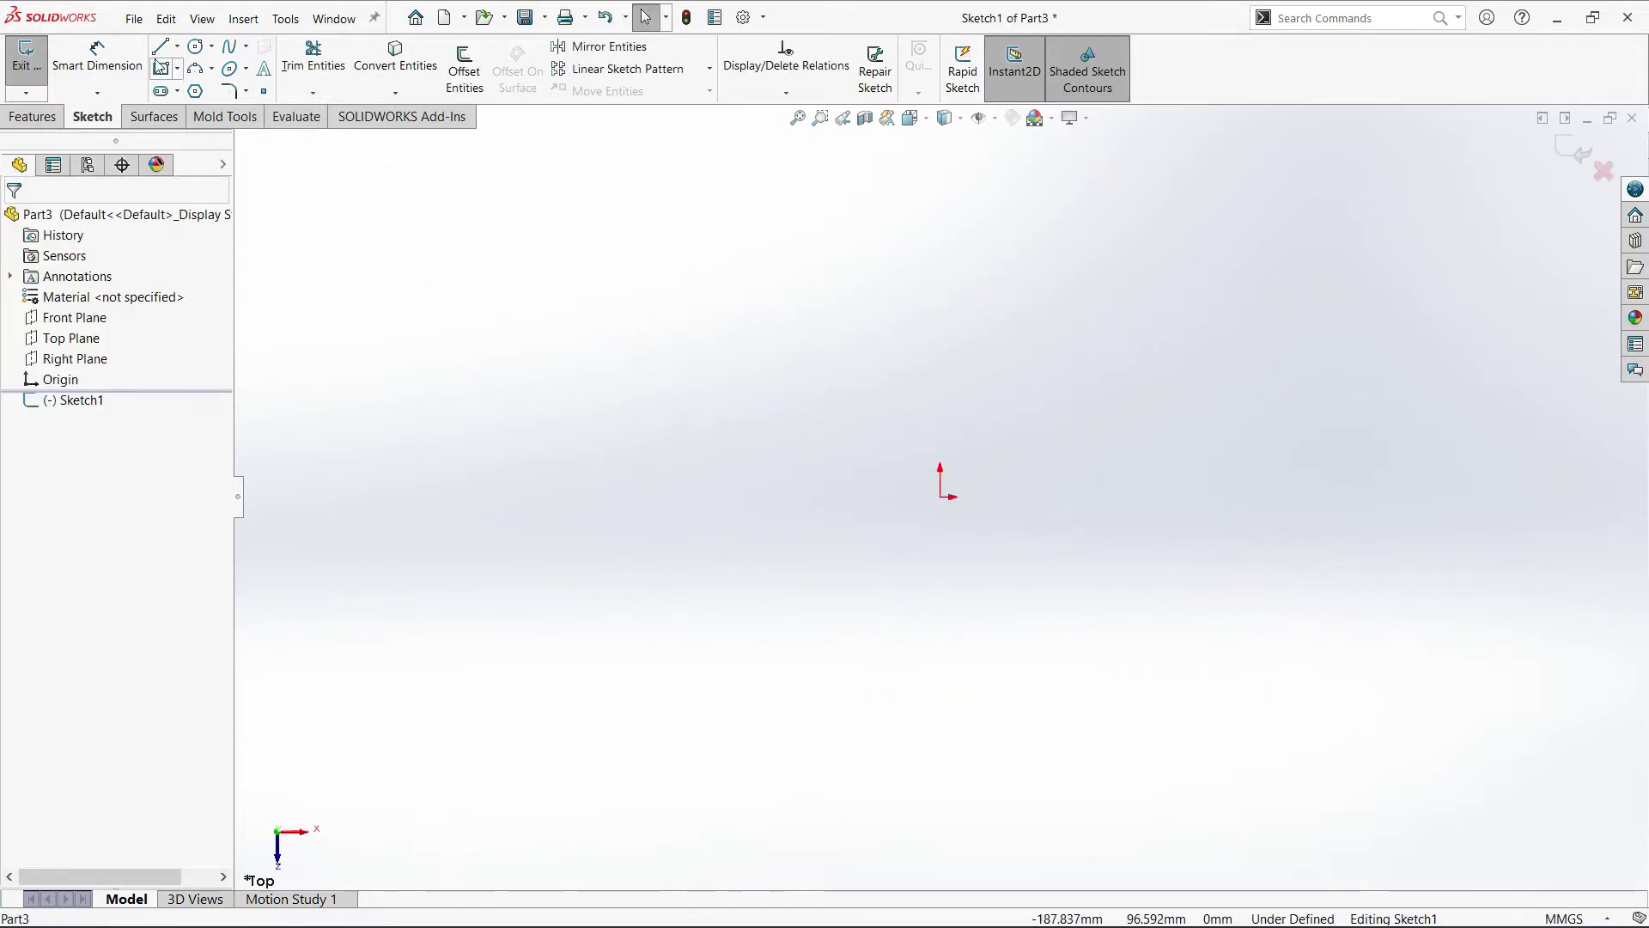
click(177, 69)
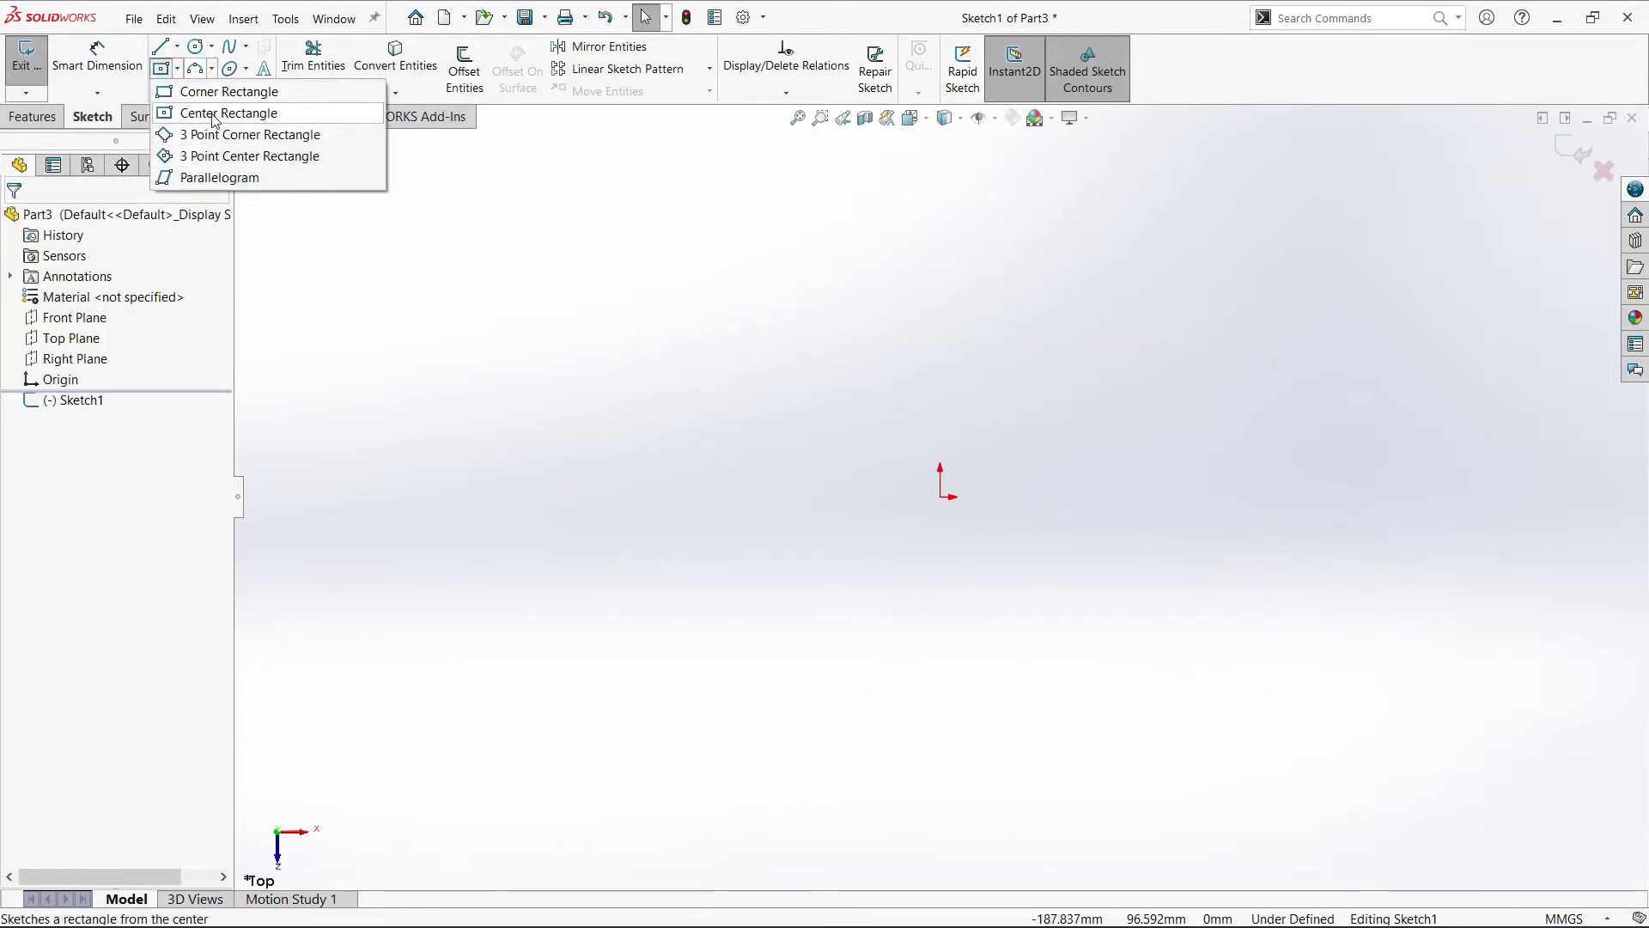
click(213, 116)
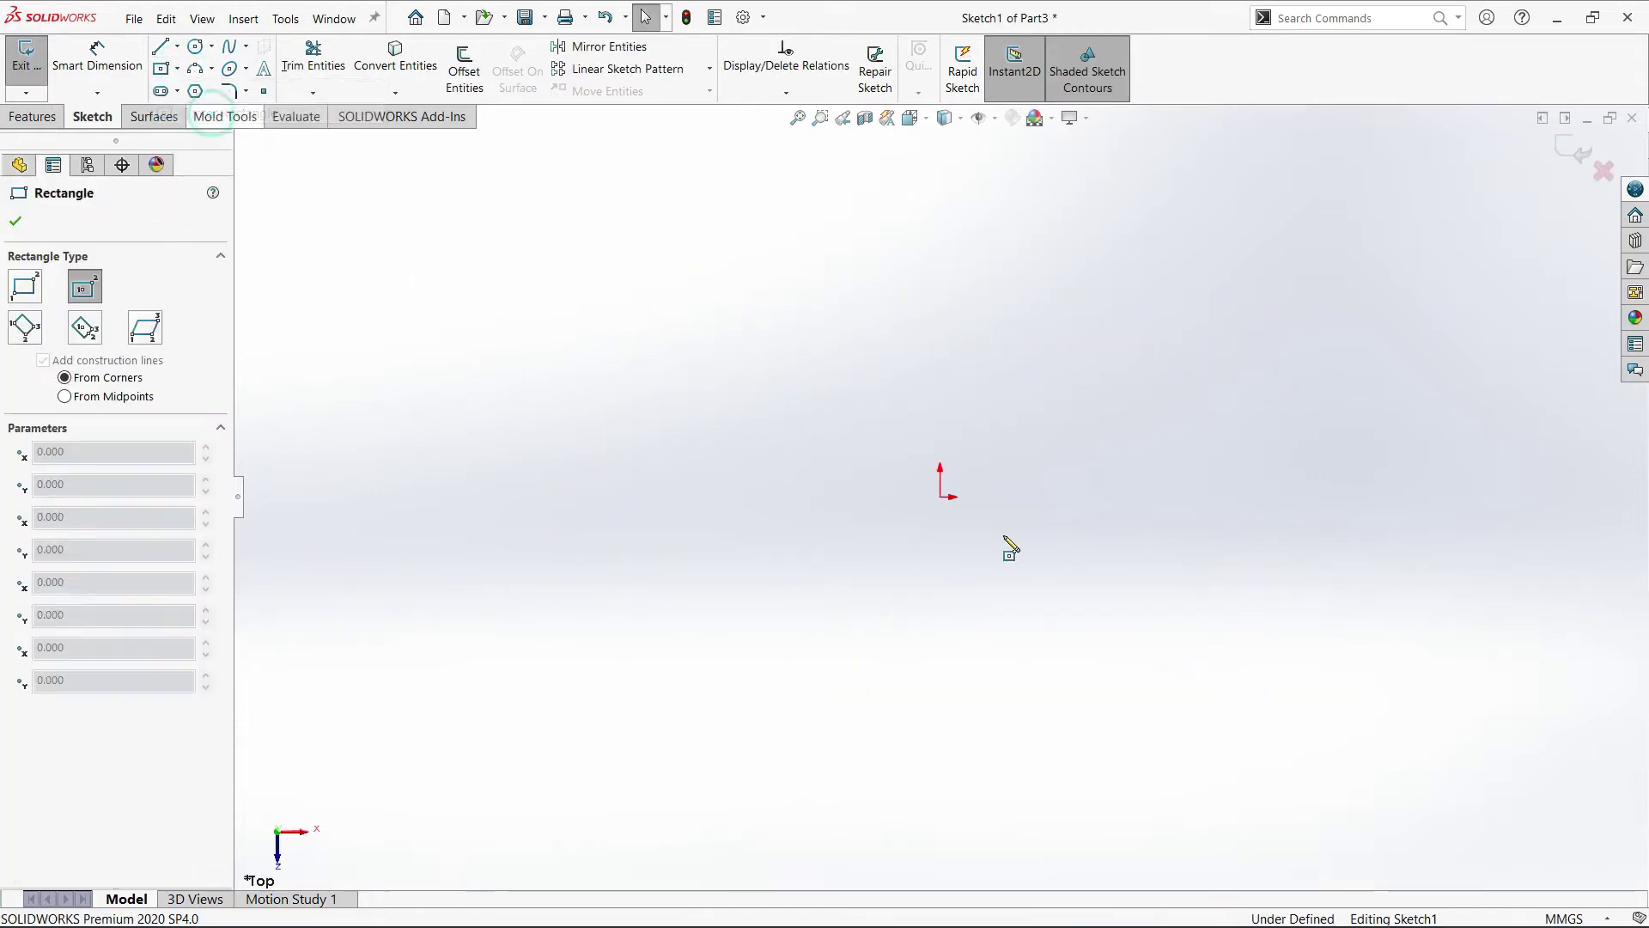
click(941, 496)
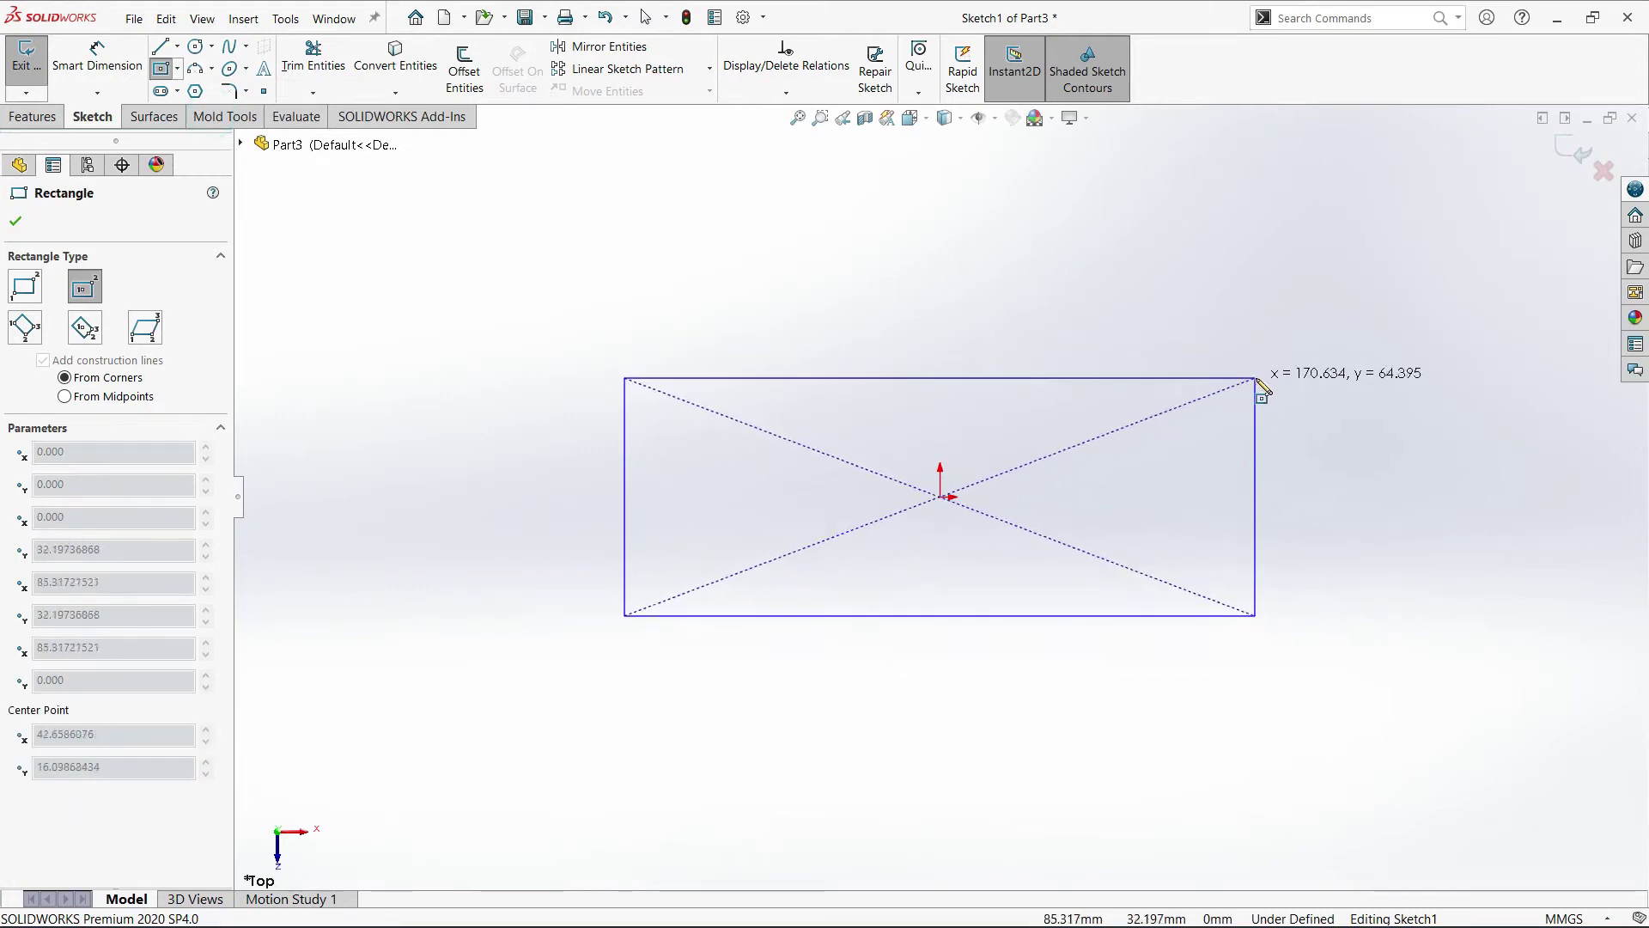
click(1256, 377)
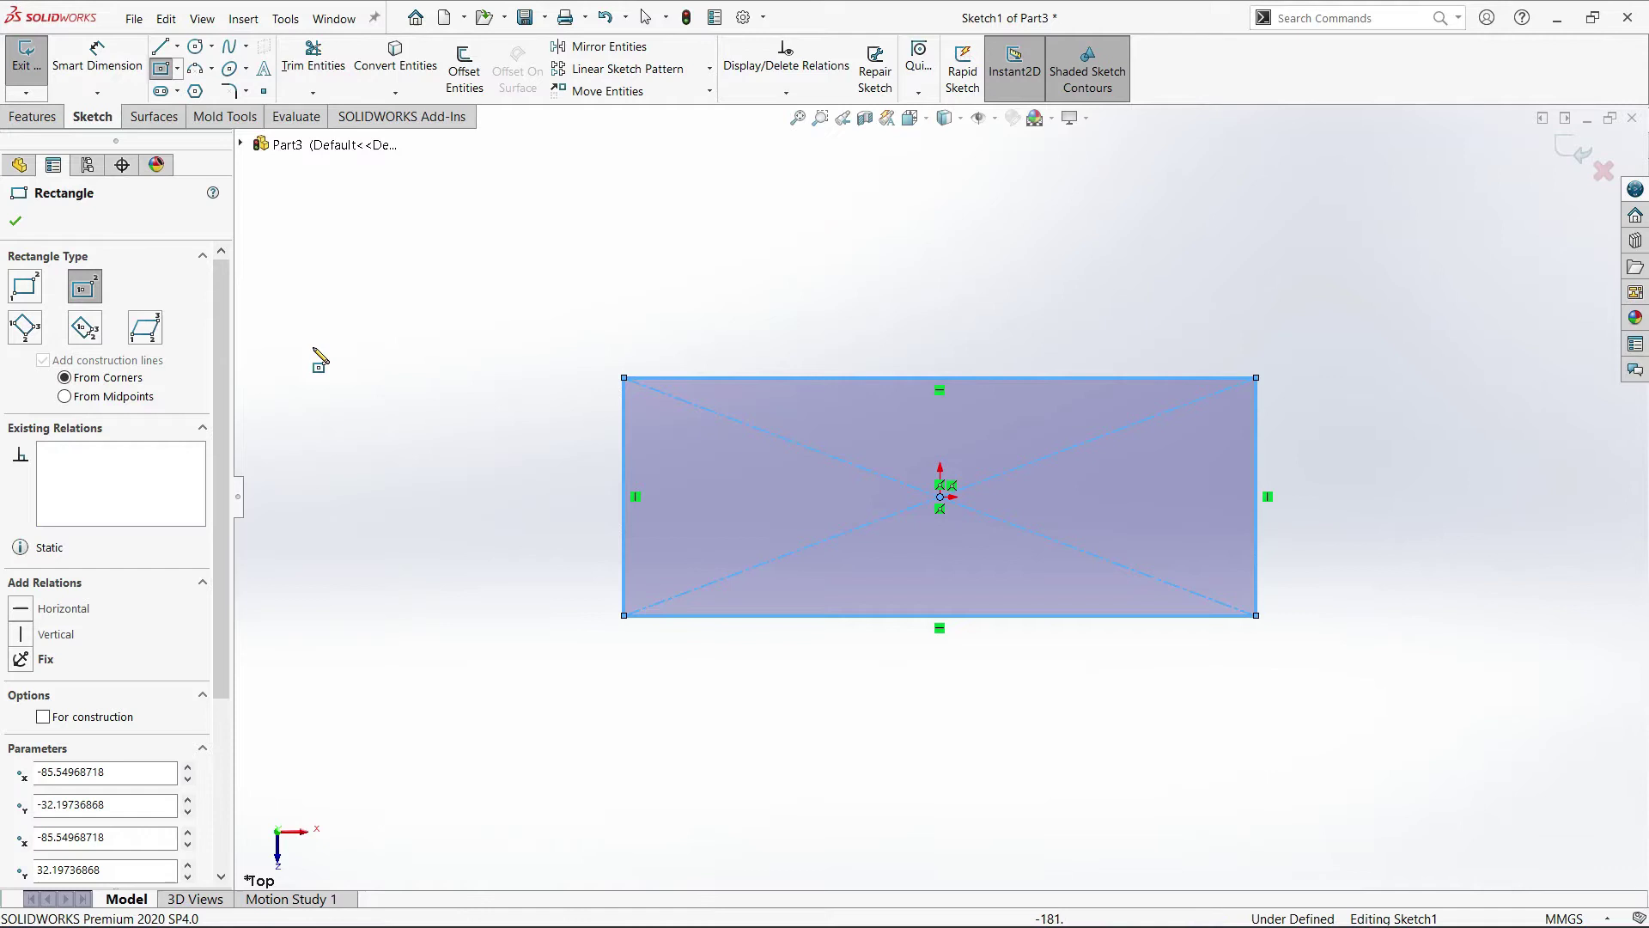
Dimension the rectangle's vertical side to 40 mm and its horizontal side to 100 mm.
click(118, 69)
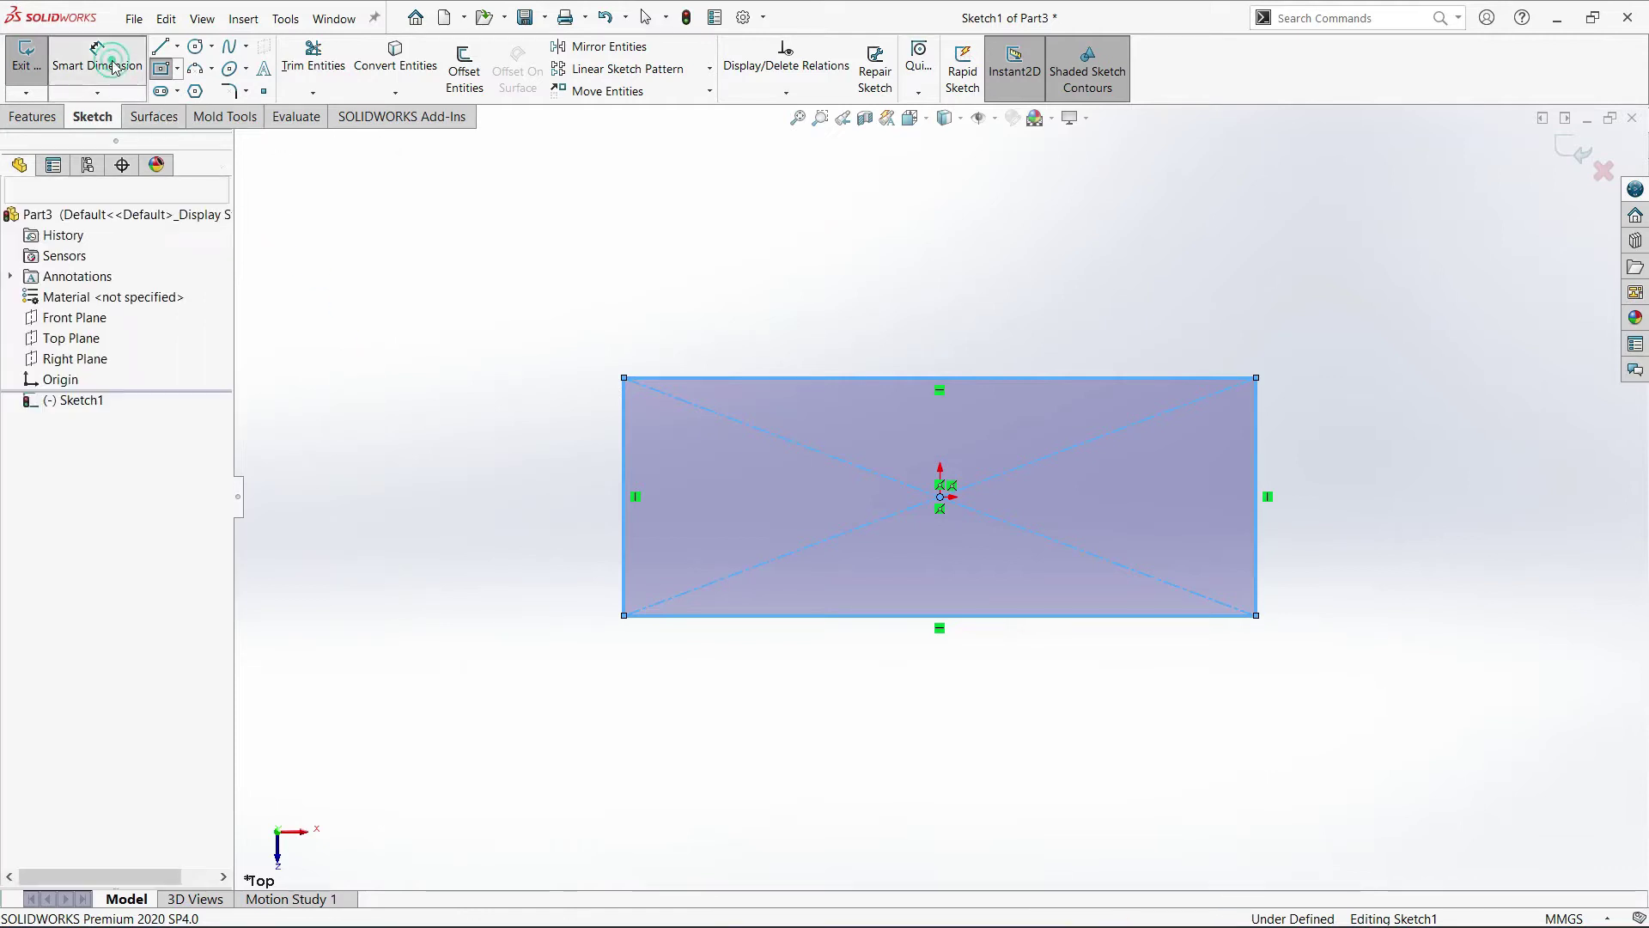
click(1258, 468)
click(1340, 497)
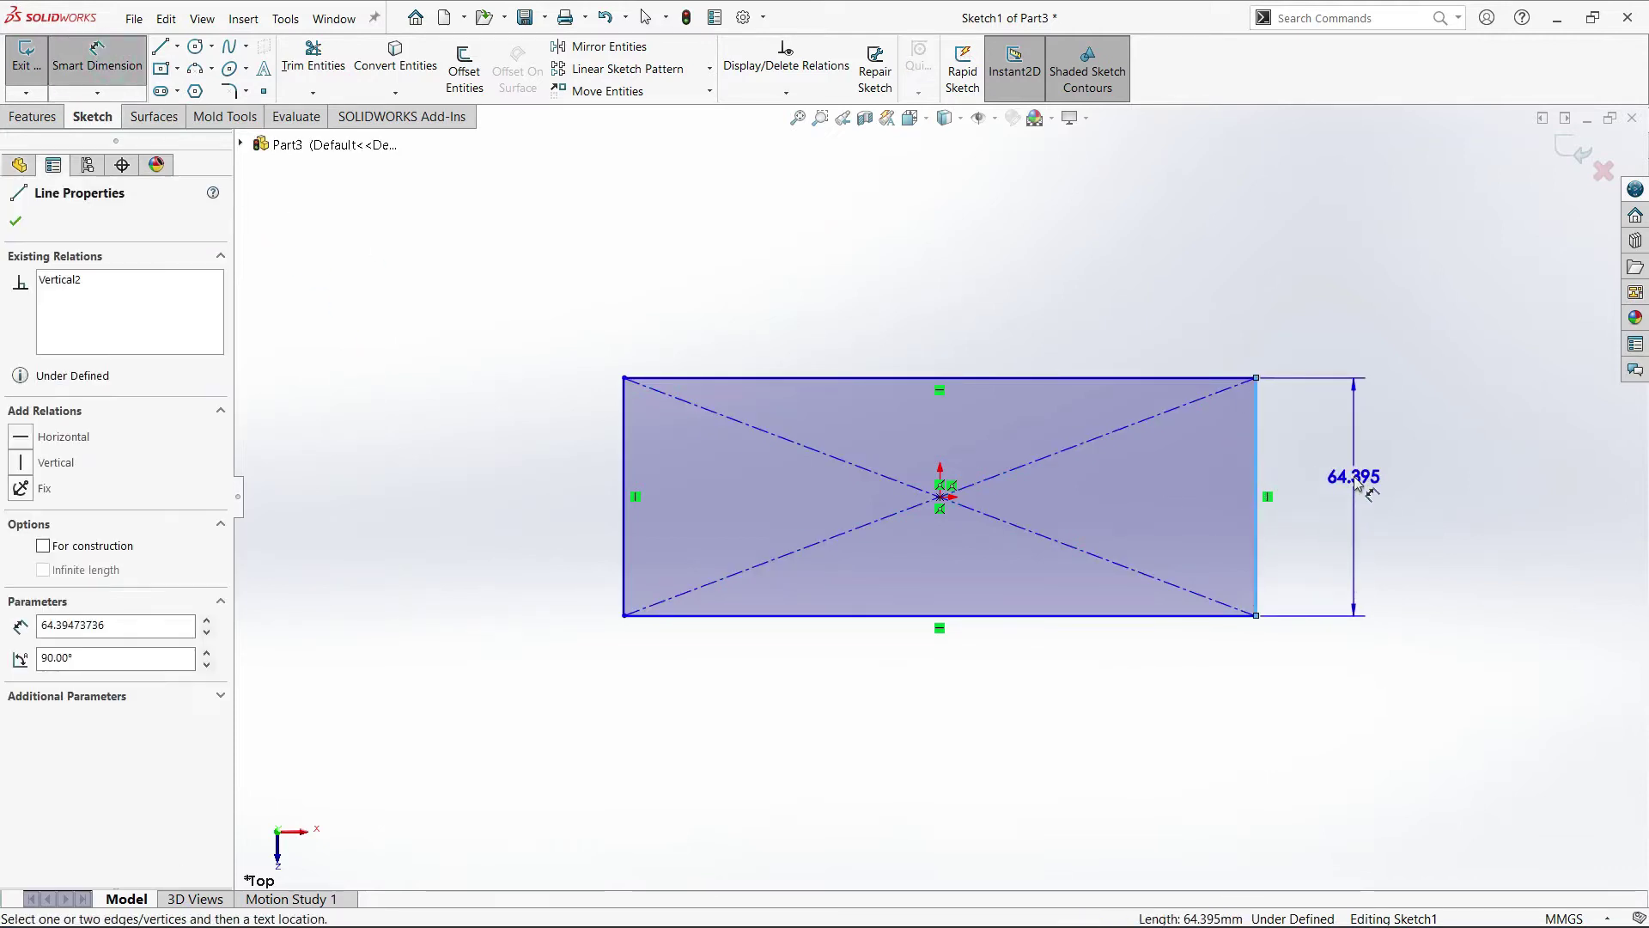
text(40)
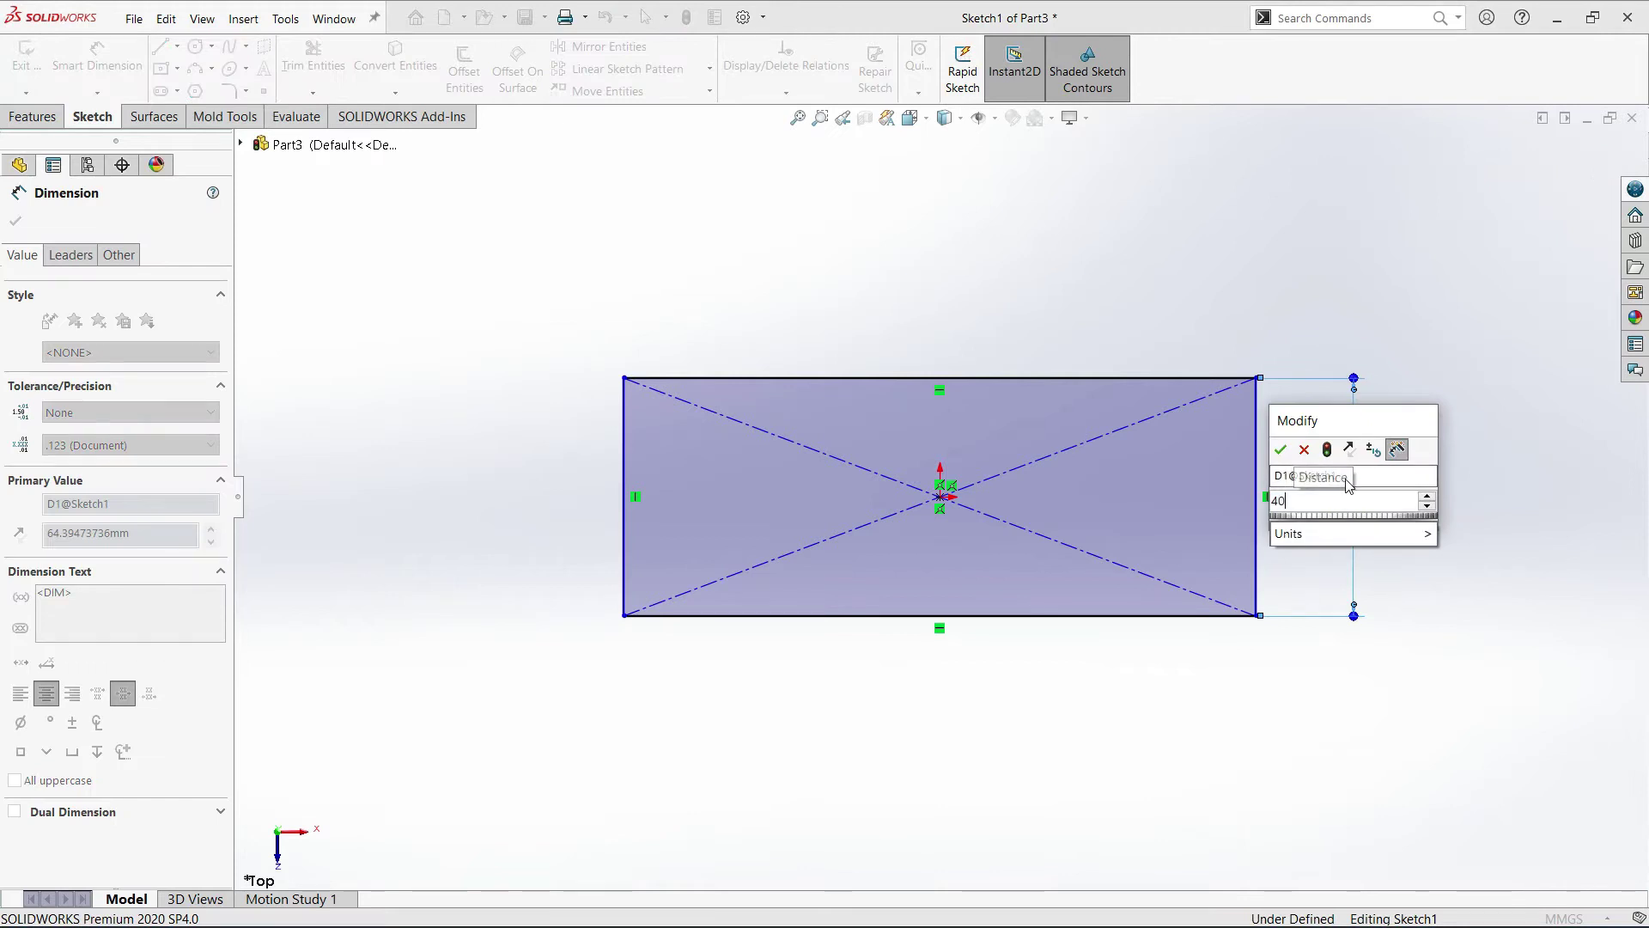
click(1281, 450)
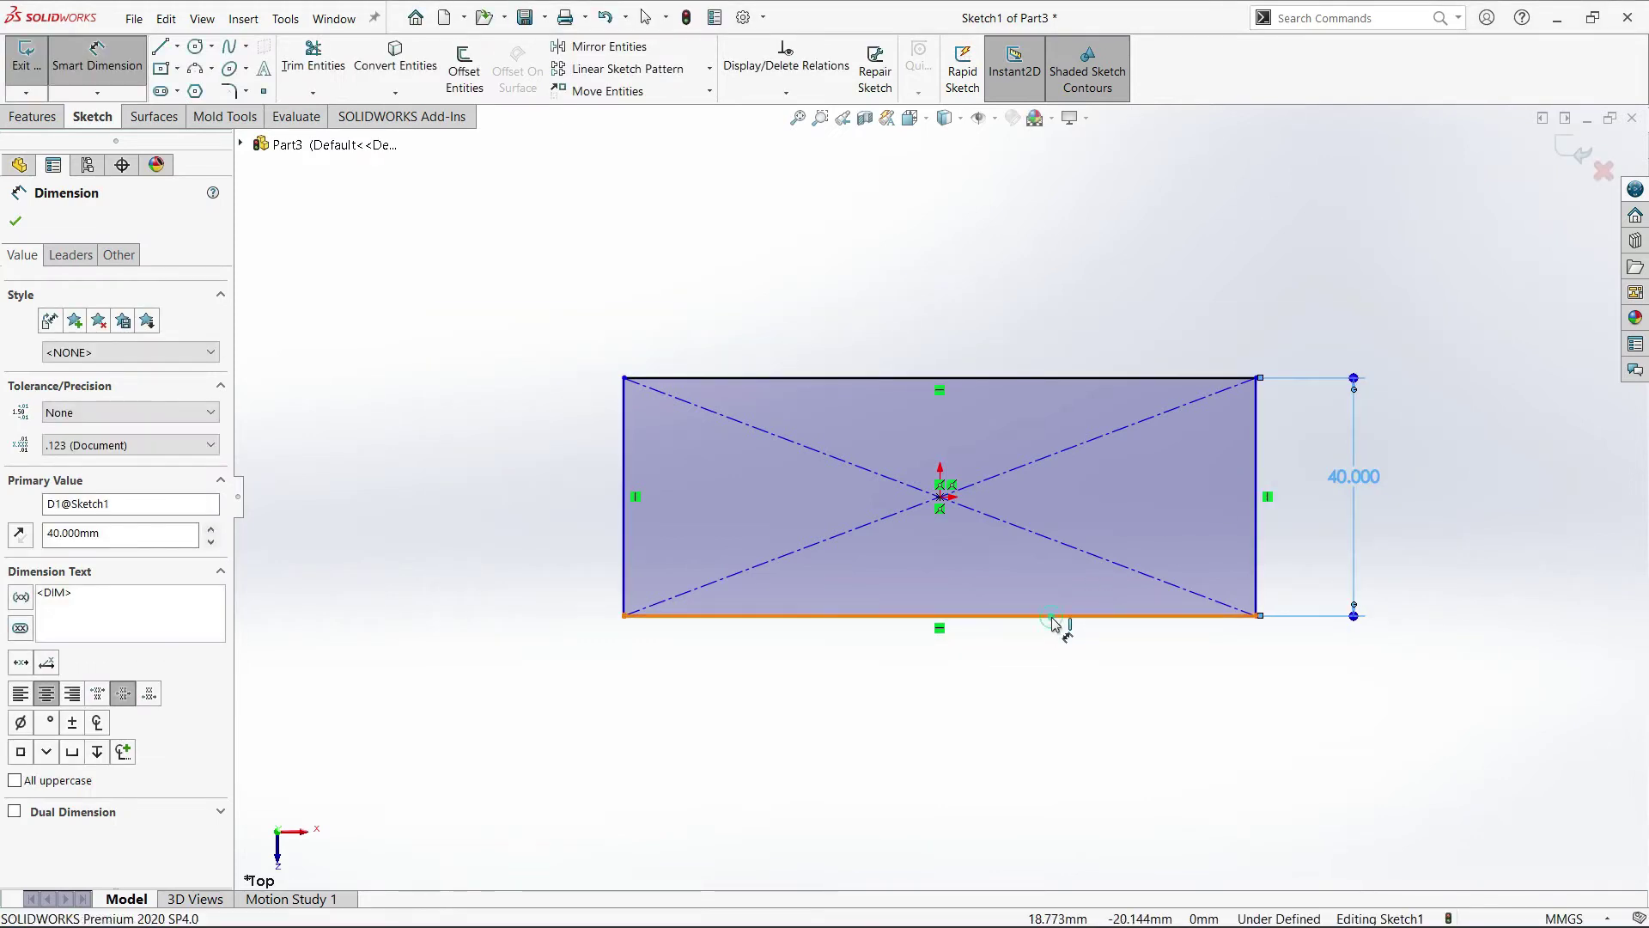
click(1058, 617)
click(952, 714)
text(100)
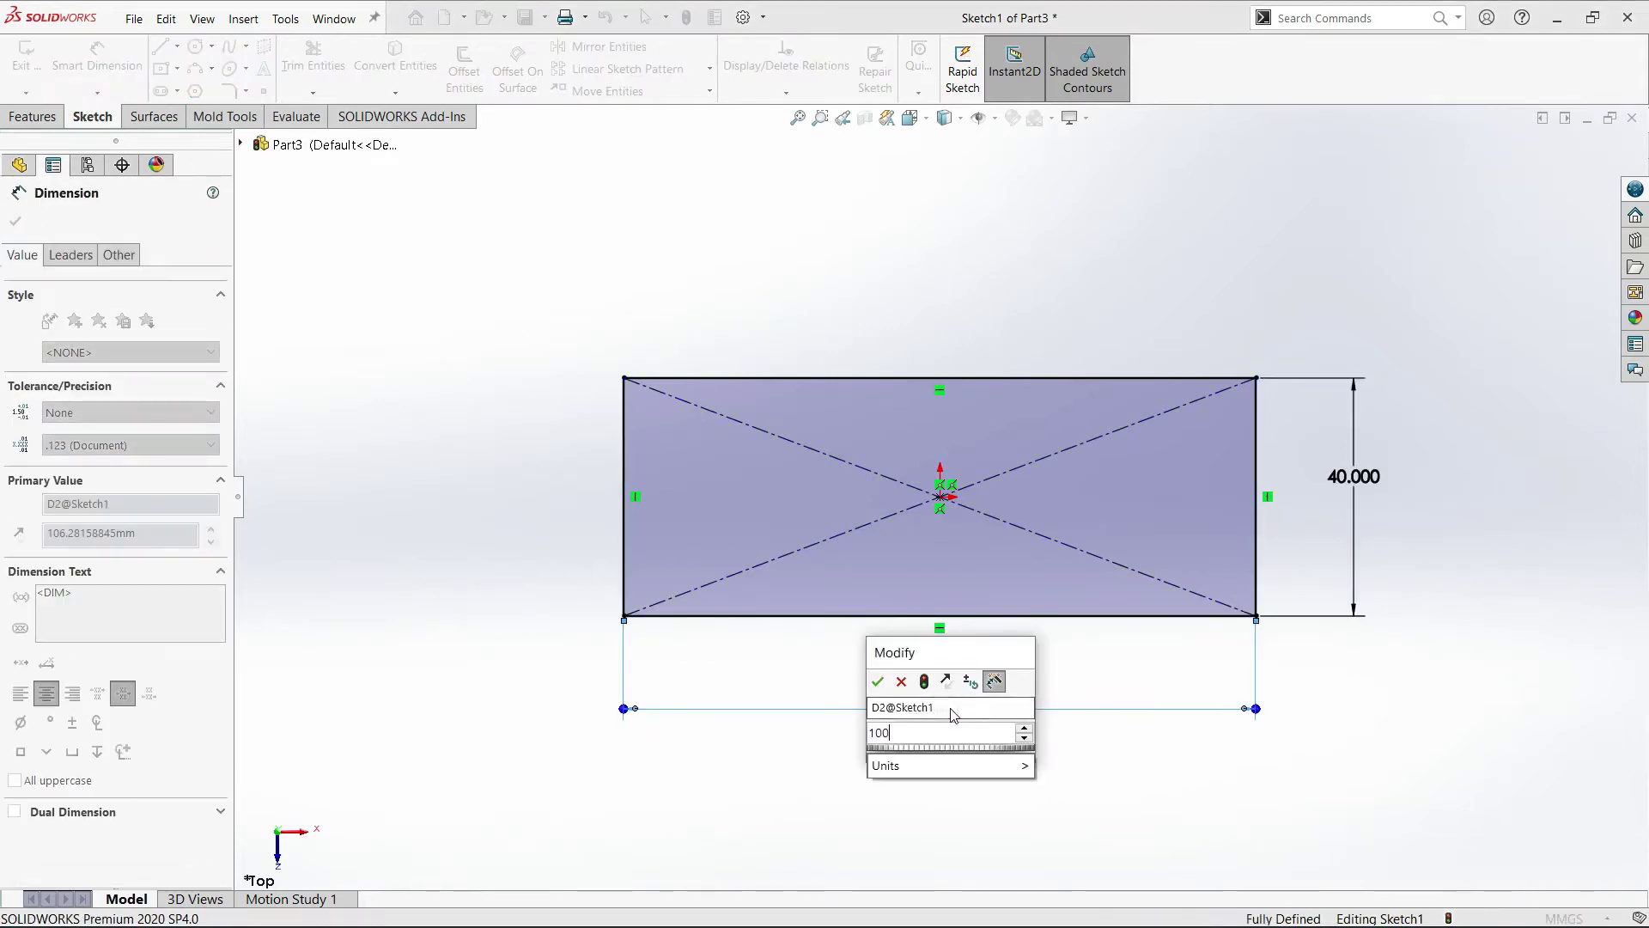
click(877, 681)
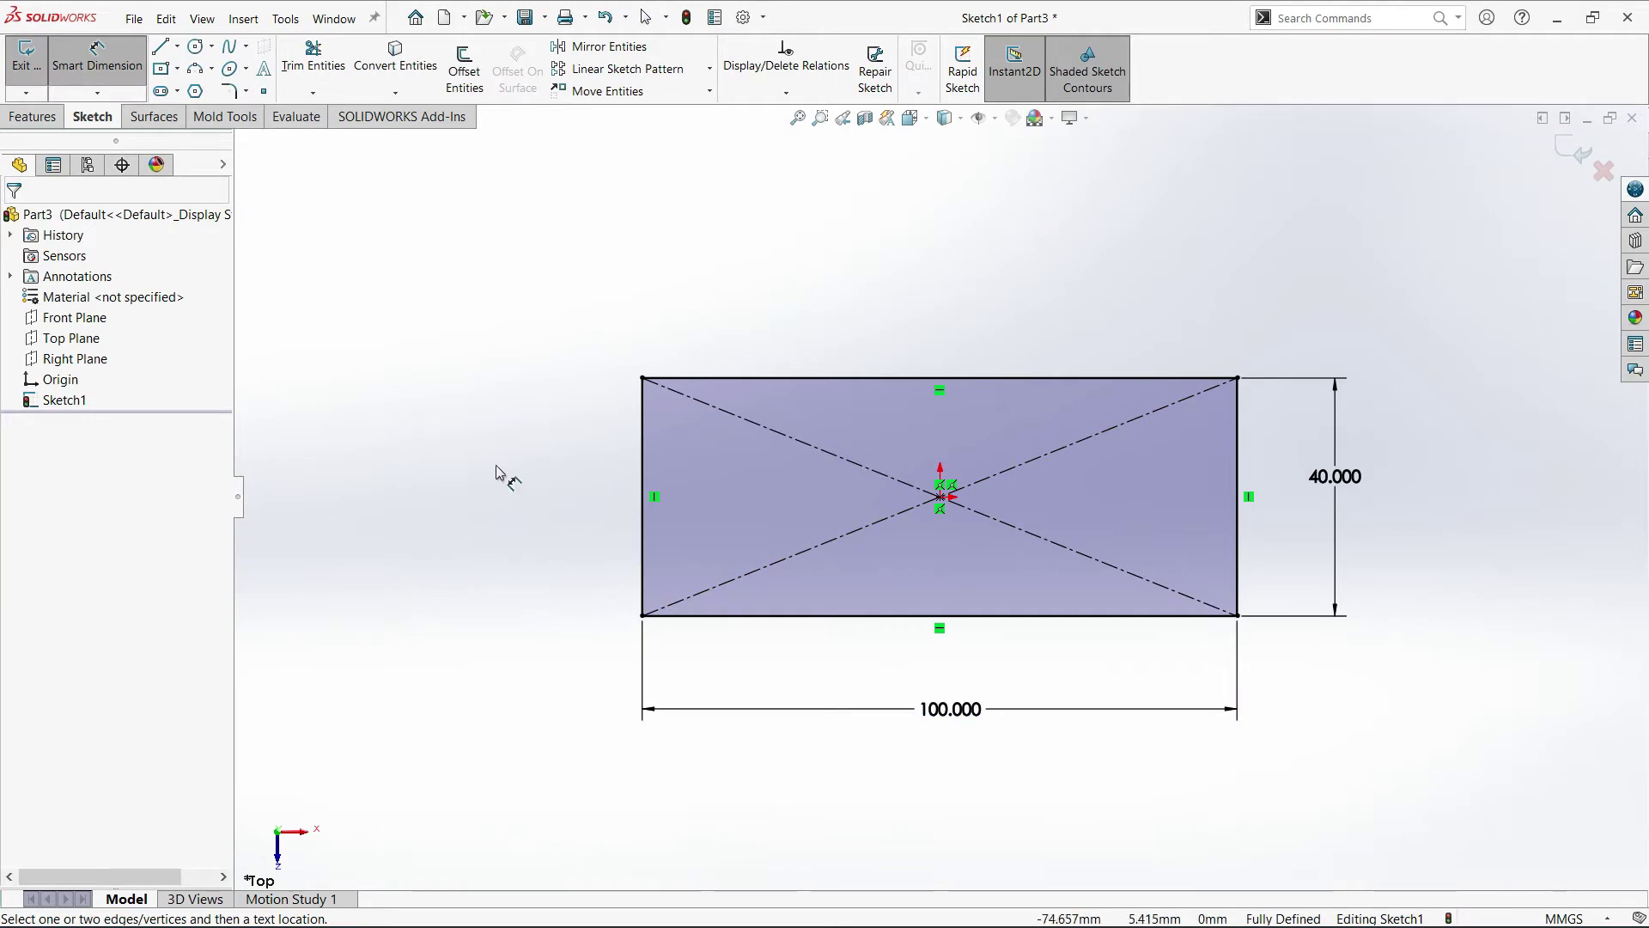
Extrude the rectangle upward as a blind boss with a depth of 10 mm.
click(36, 118)
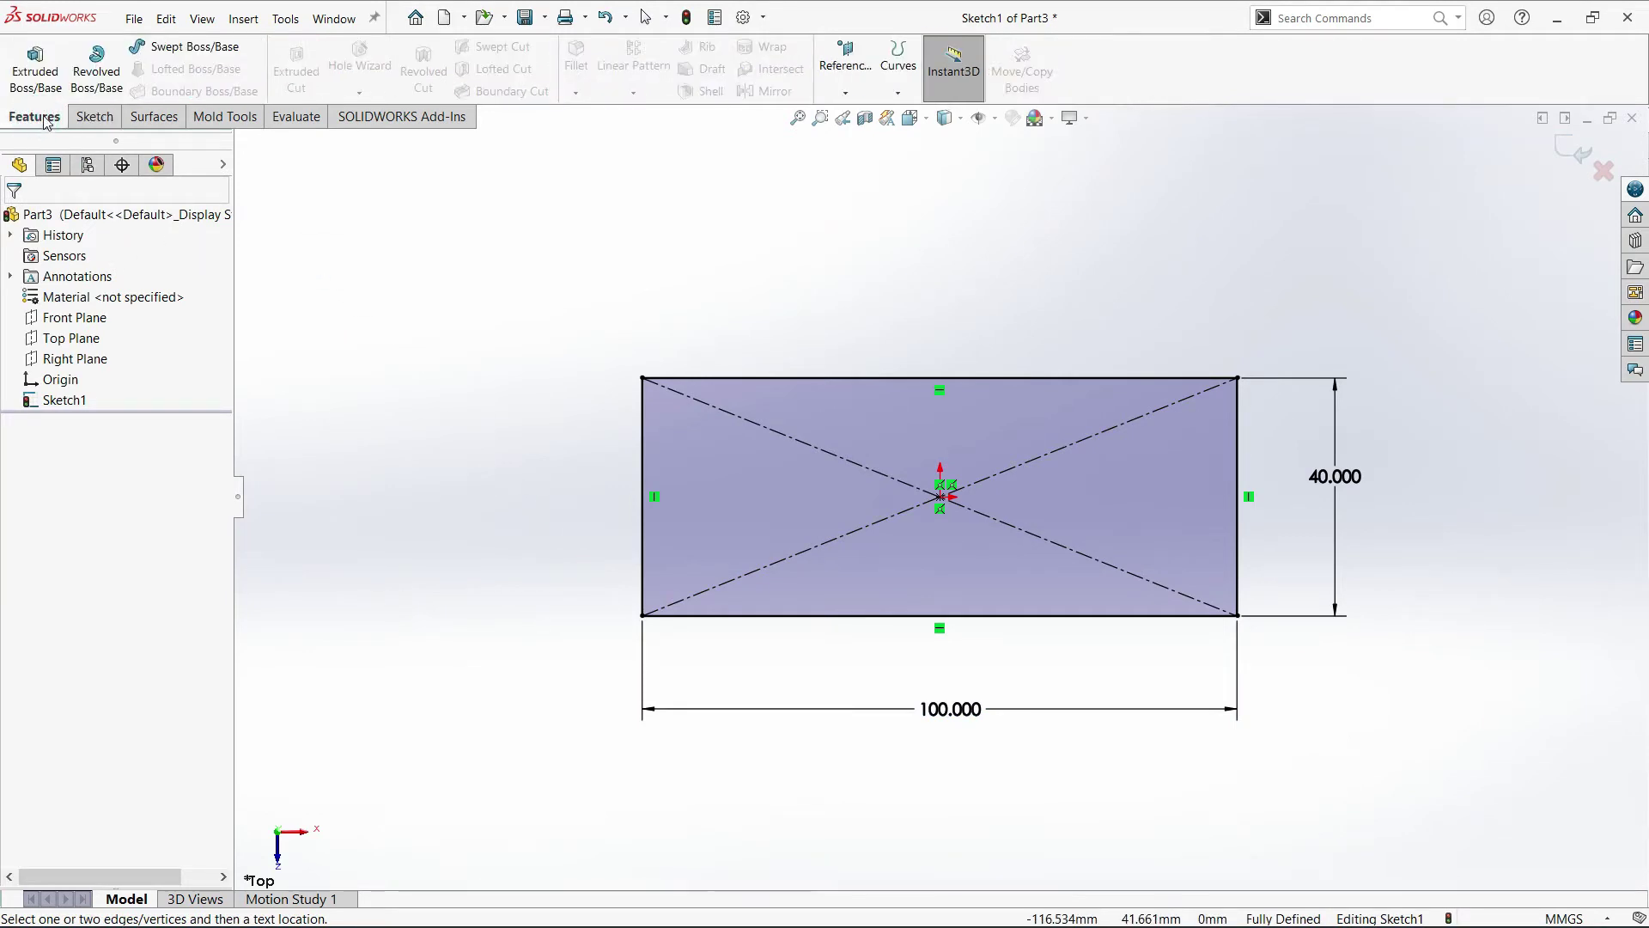
click(41, 84)
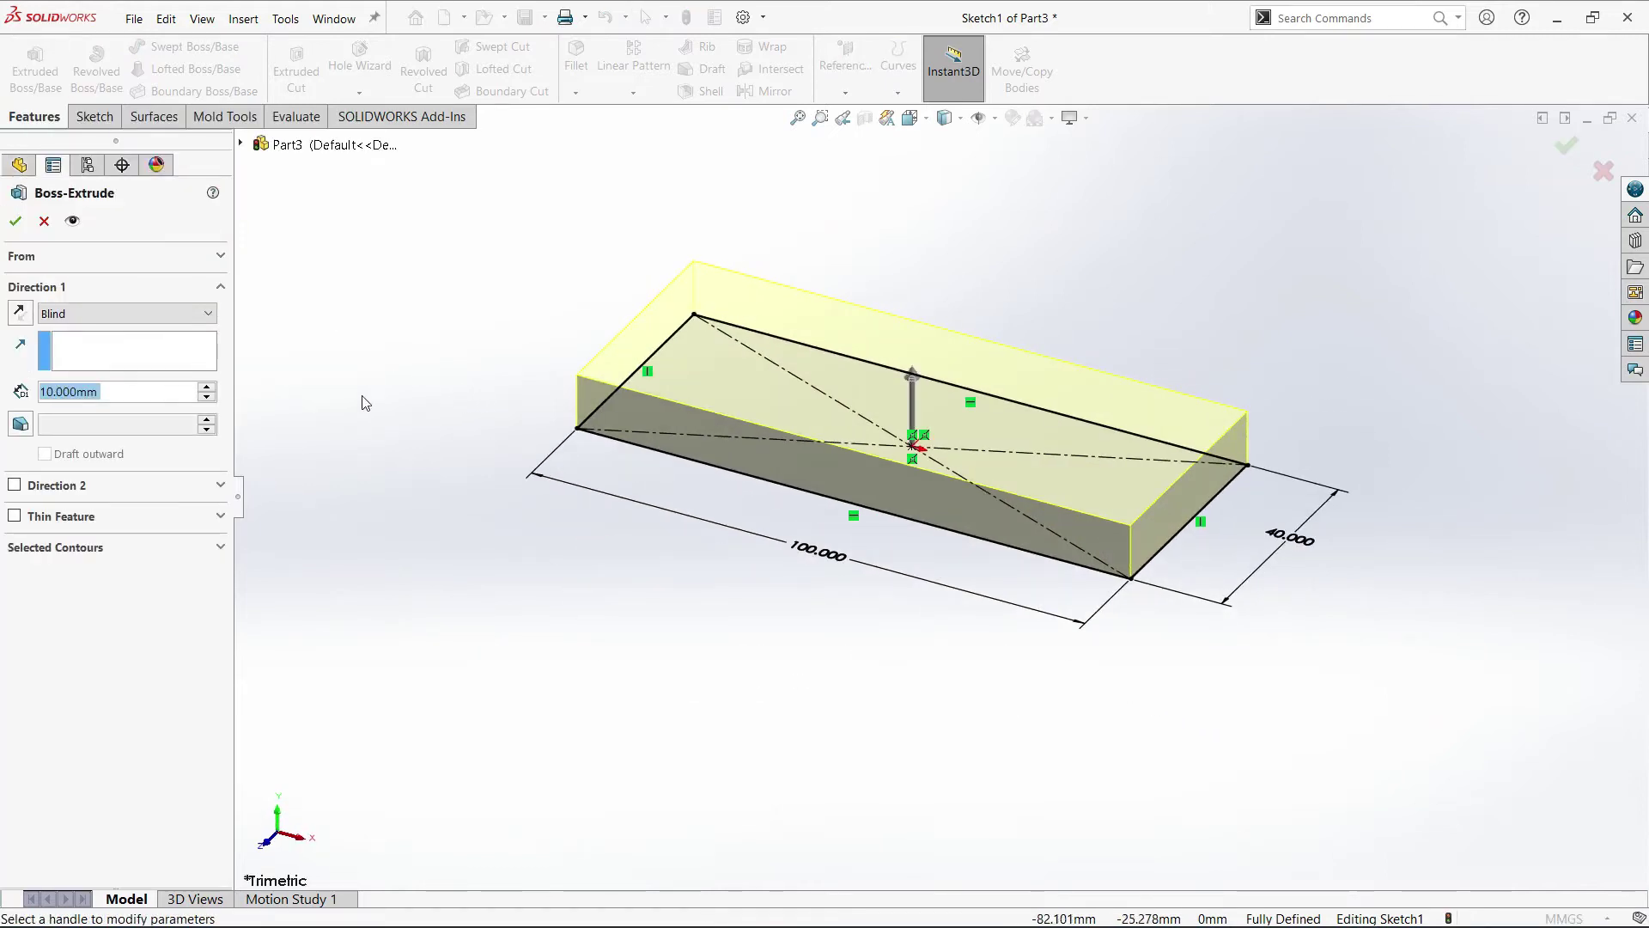
double_click(118, 392)
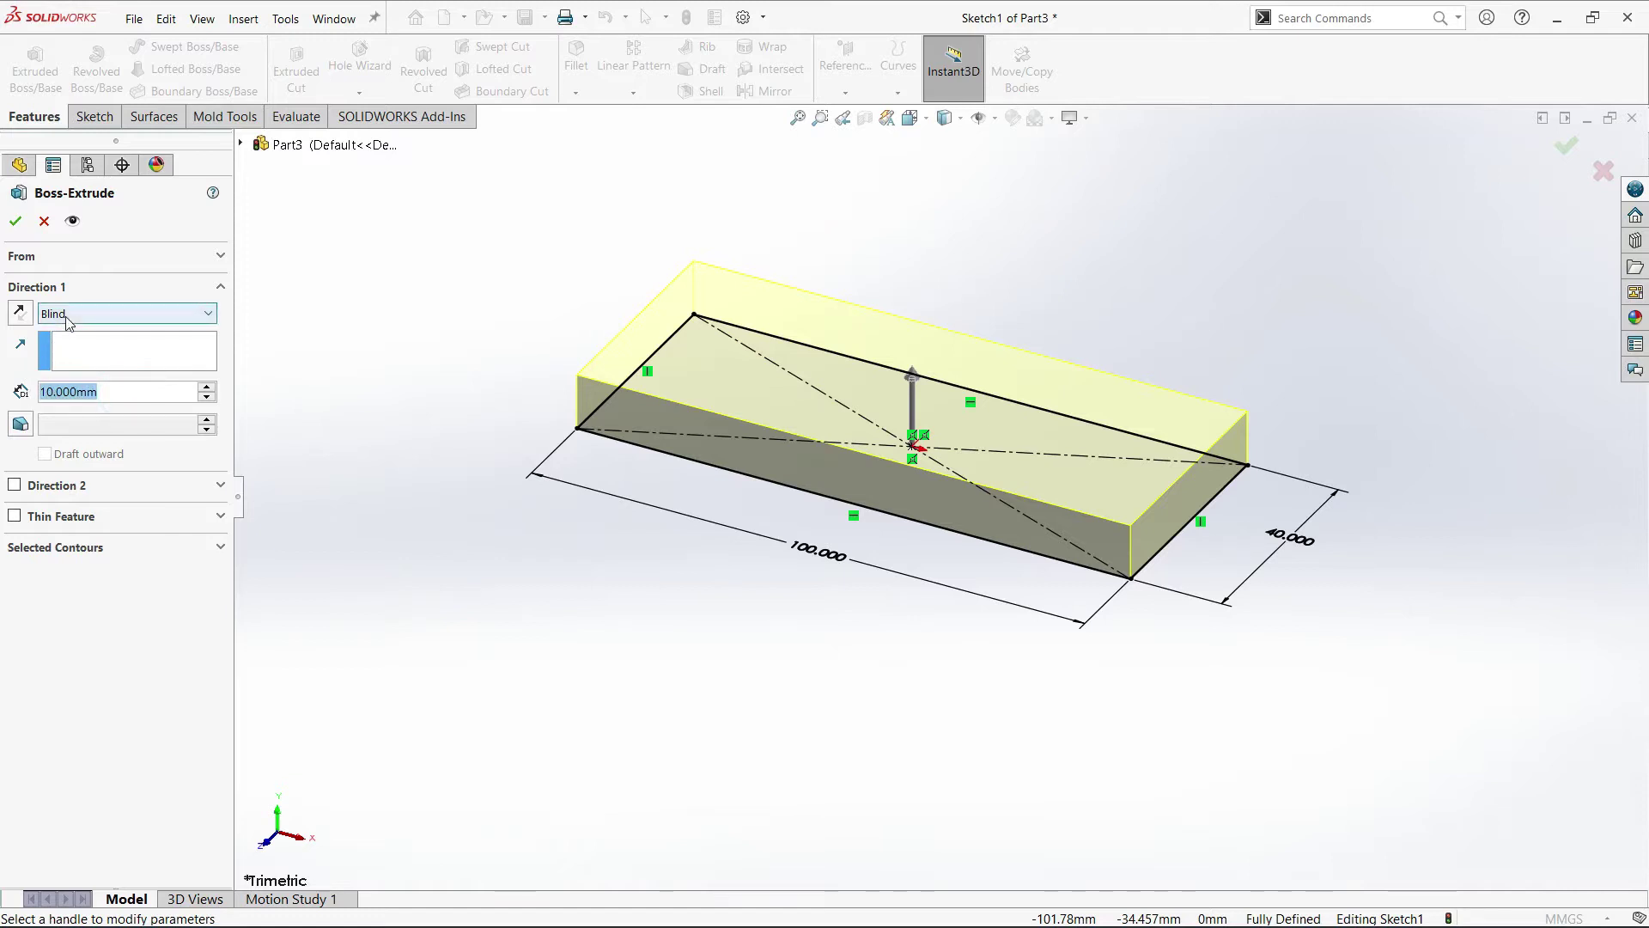
click(20, 314)
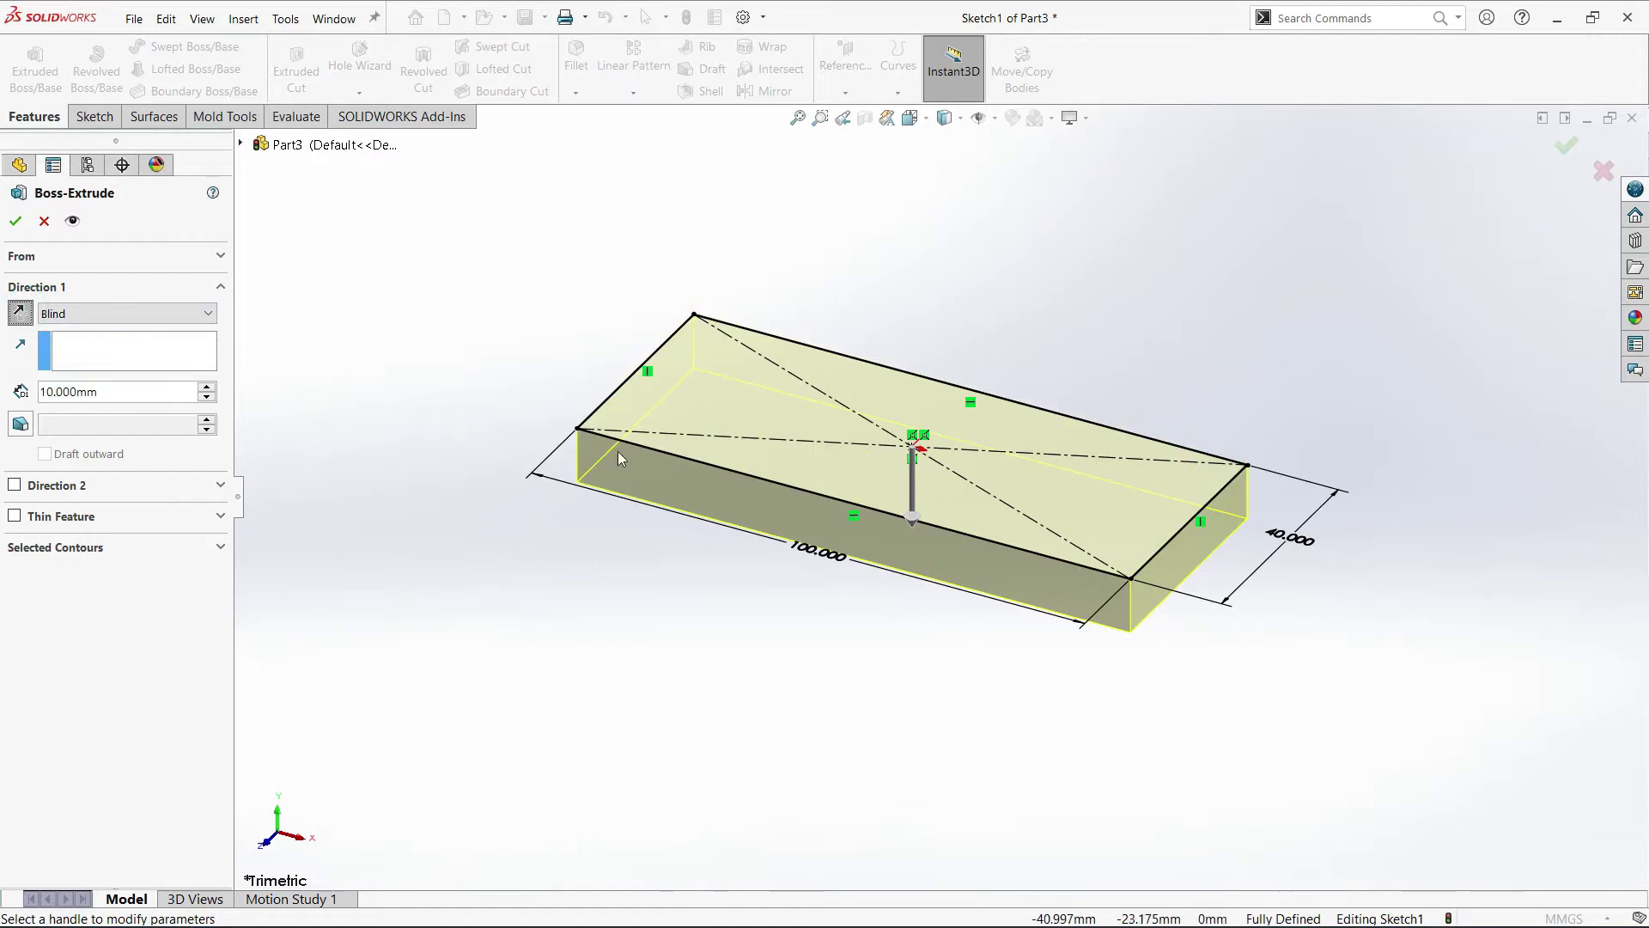
click(20, 314)
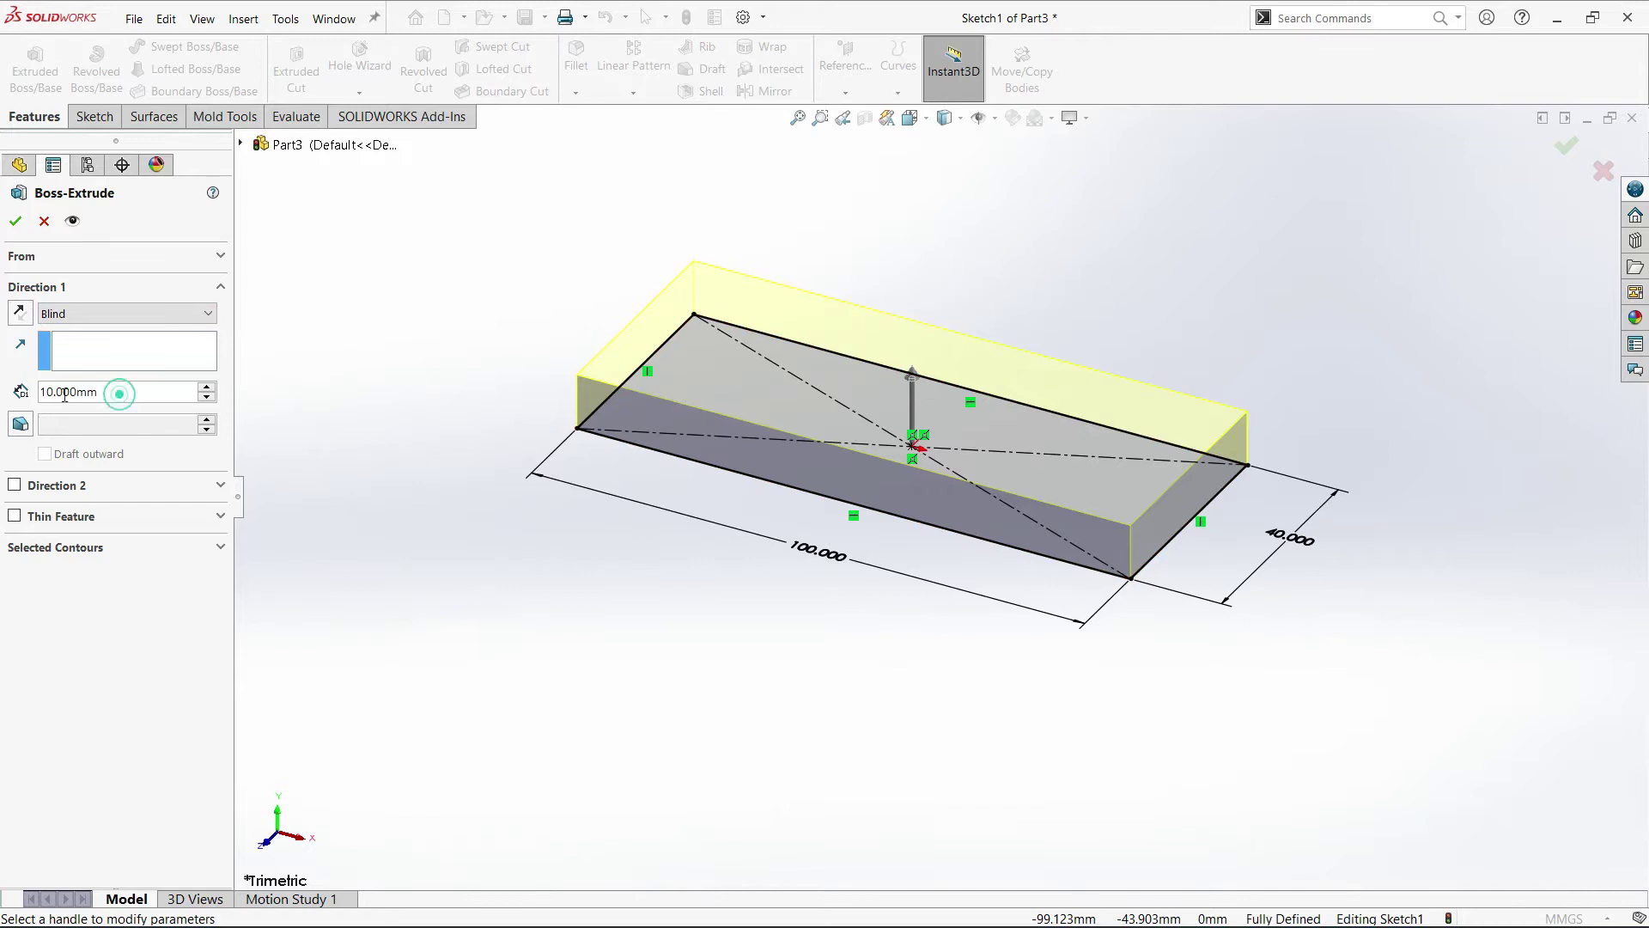
drag(114, 391, 51, 410)
text(10)
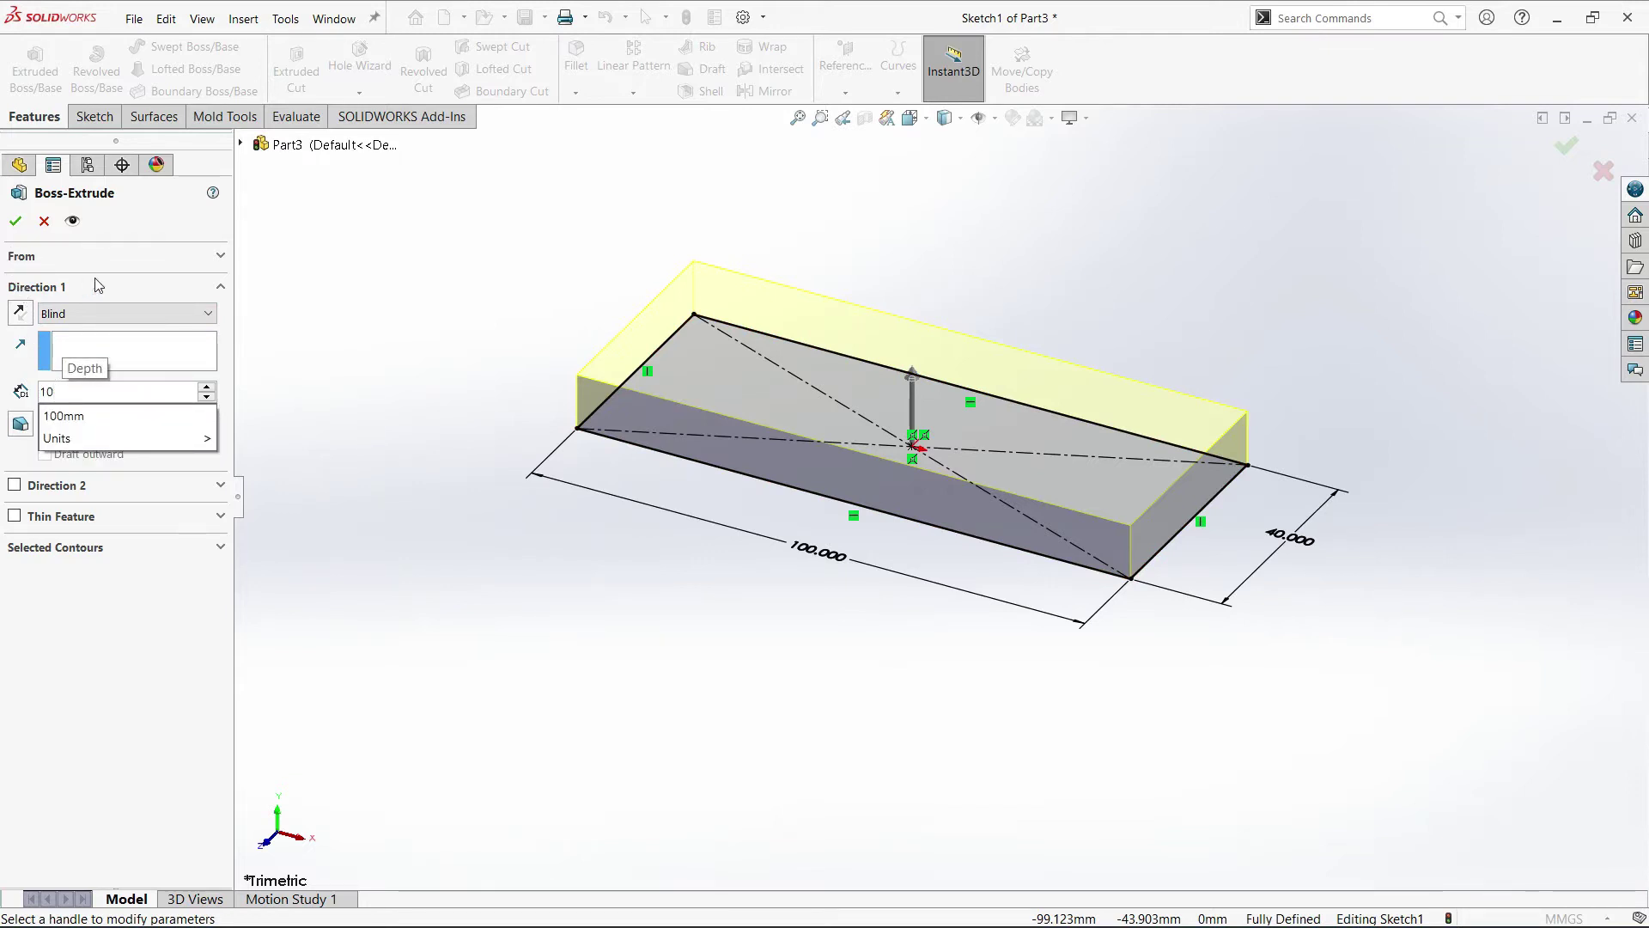
key(Return)
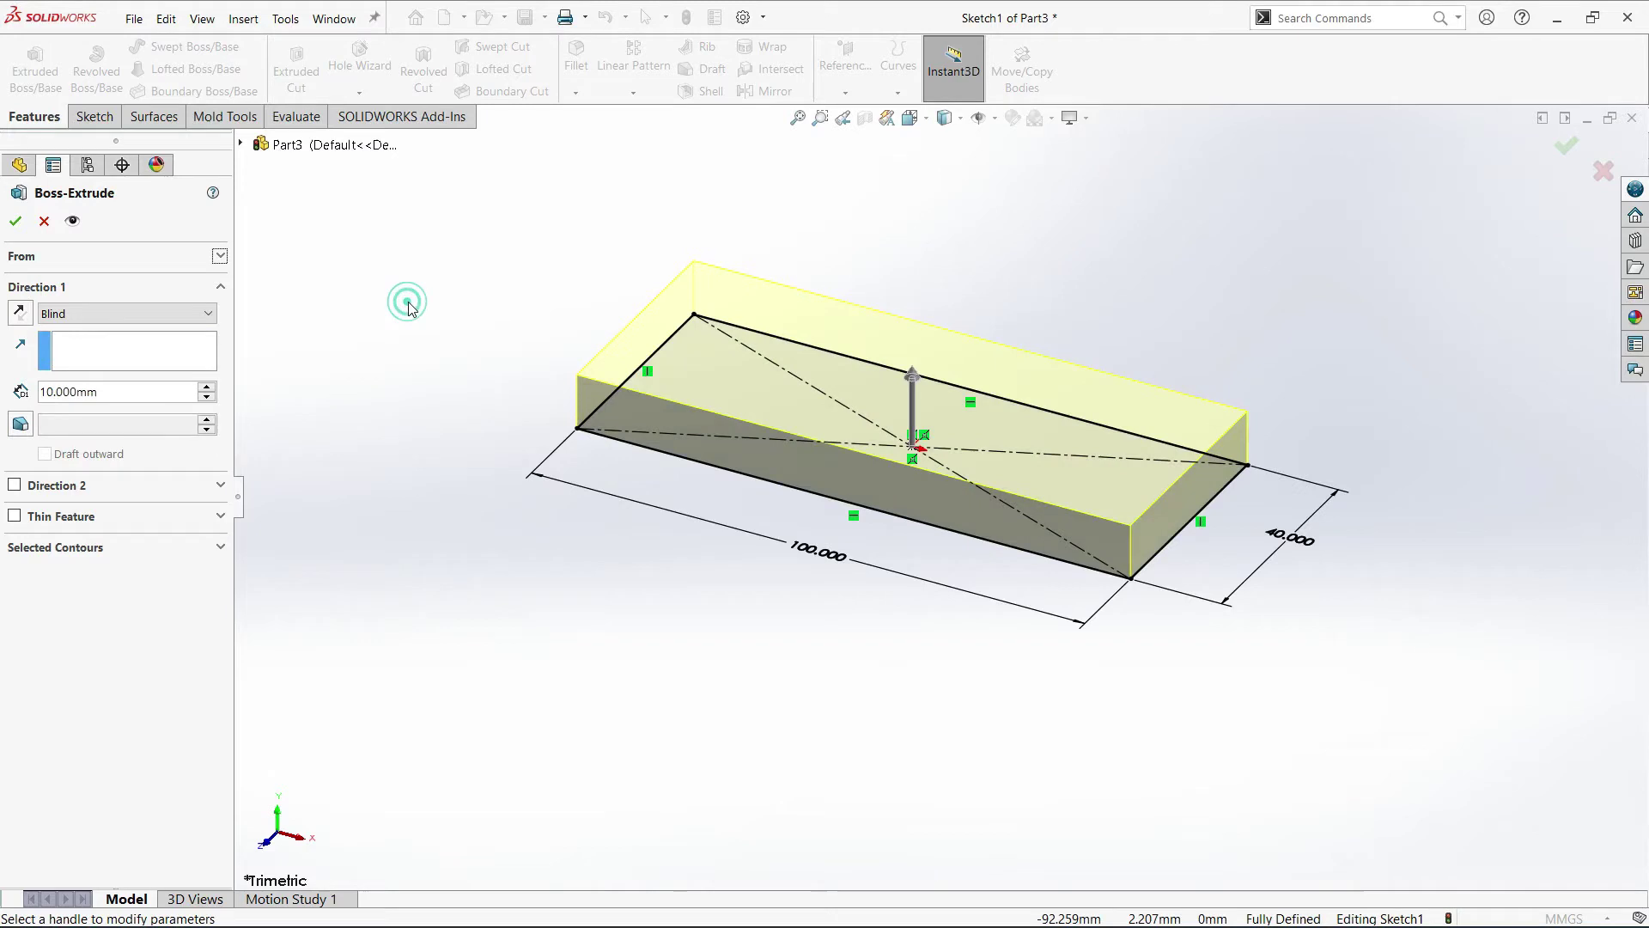
click(16, 222)
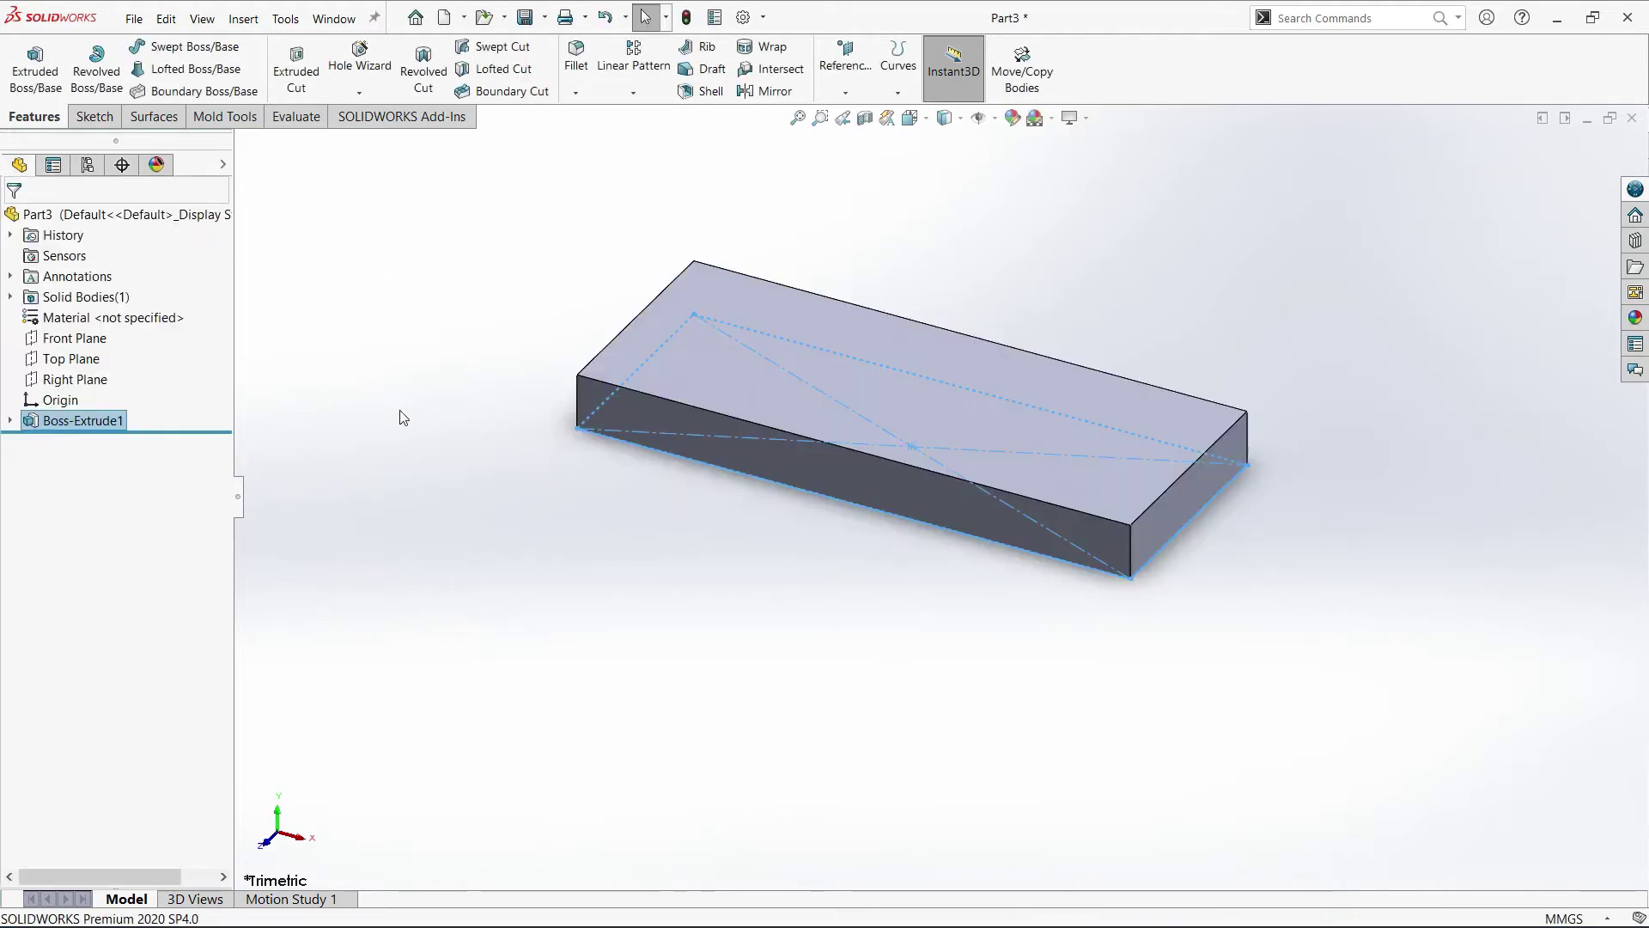
click(403, 417)
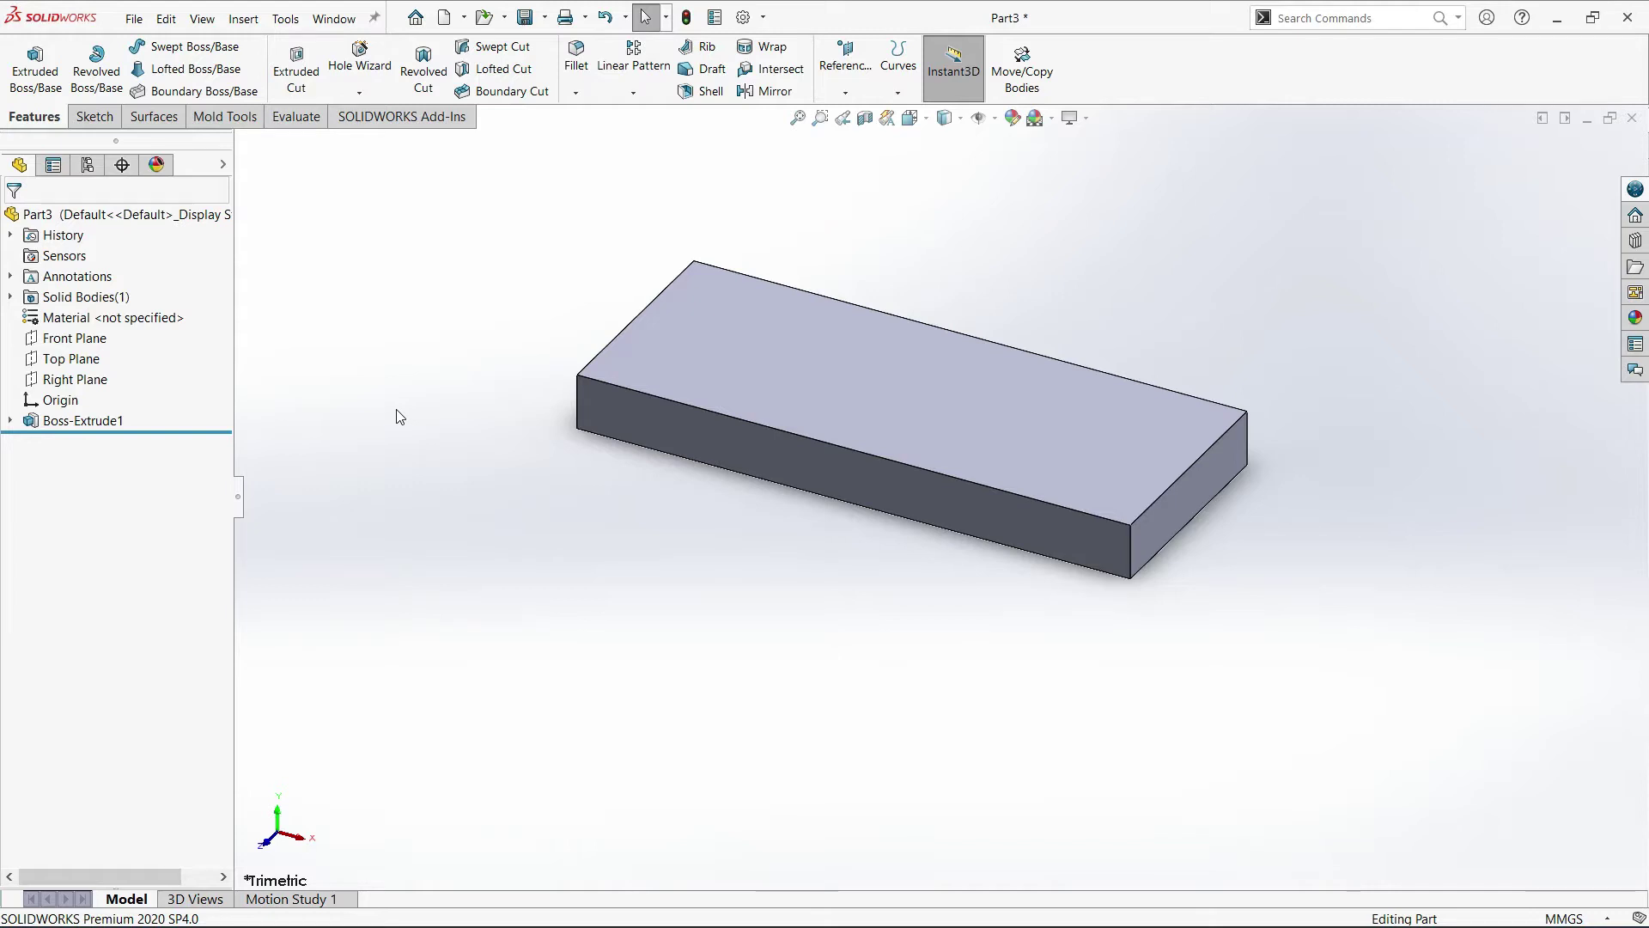
Start a new sketch on the block's long front side face, viewed normal to the face.
click(910, 118)
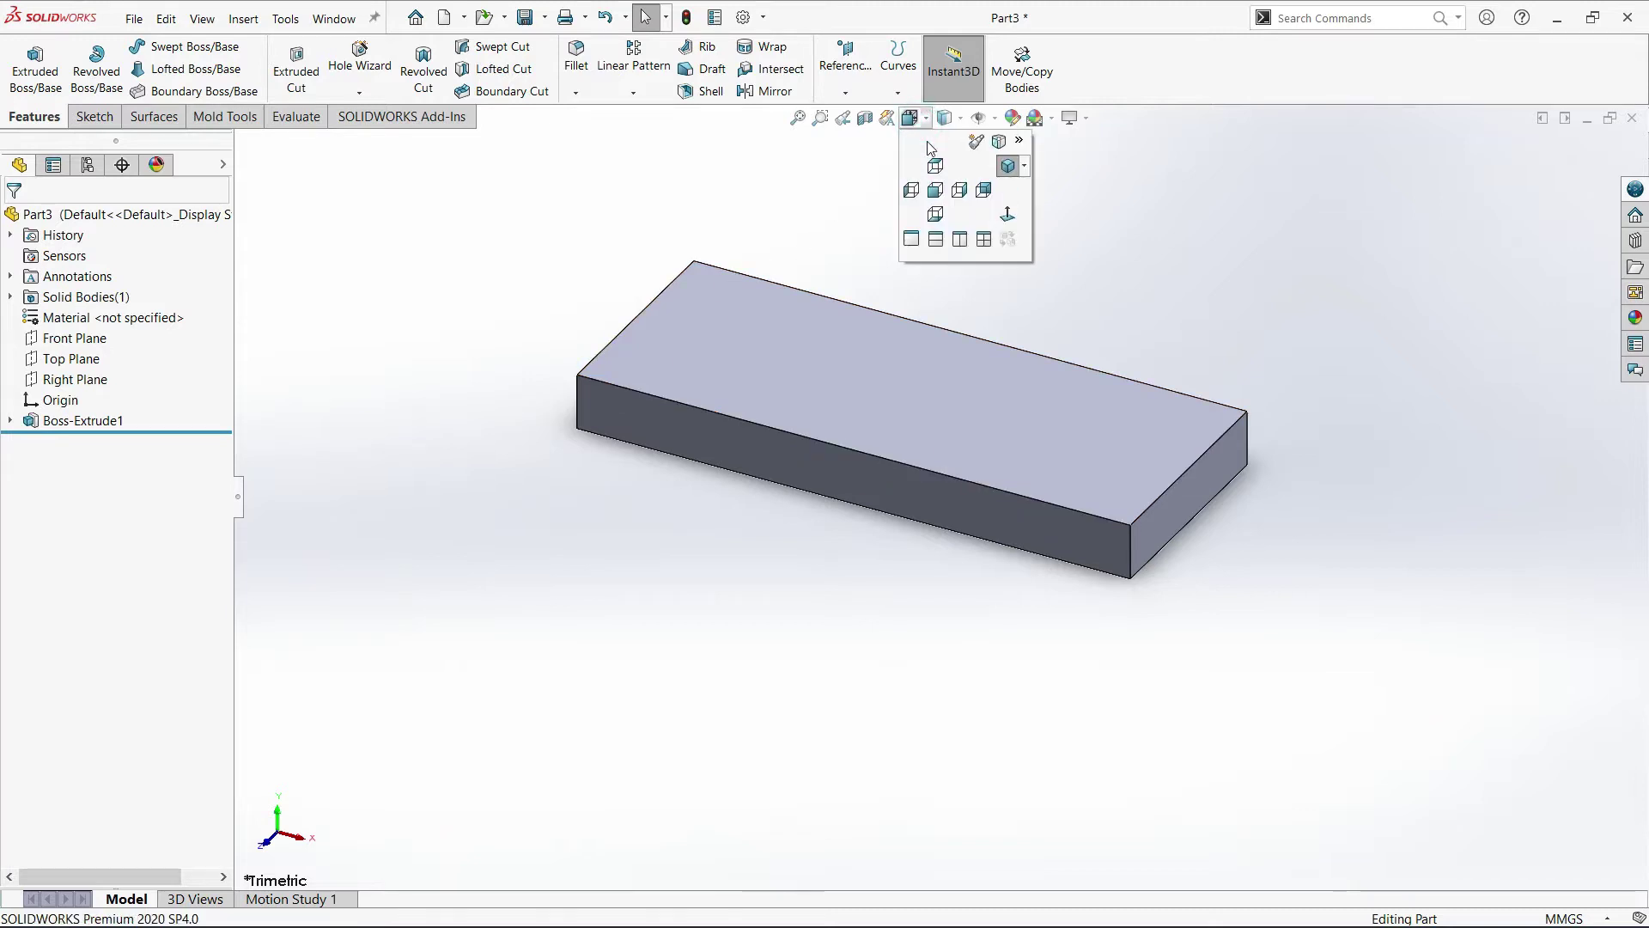
click(1009, 165)
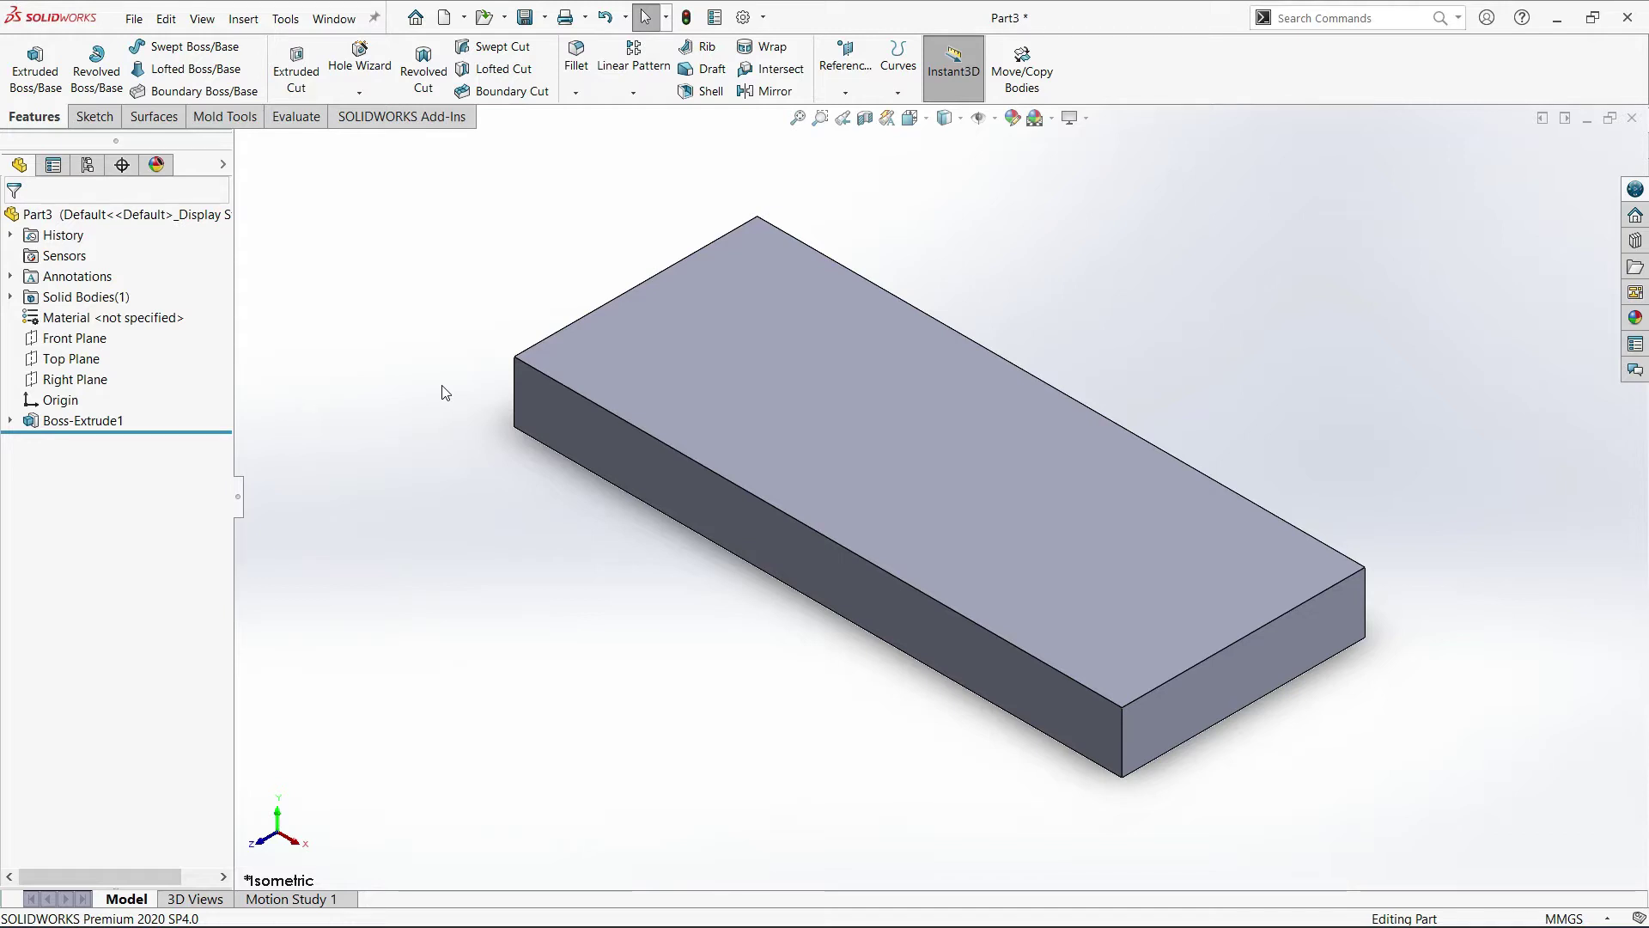
click(97, 118)
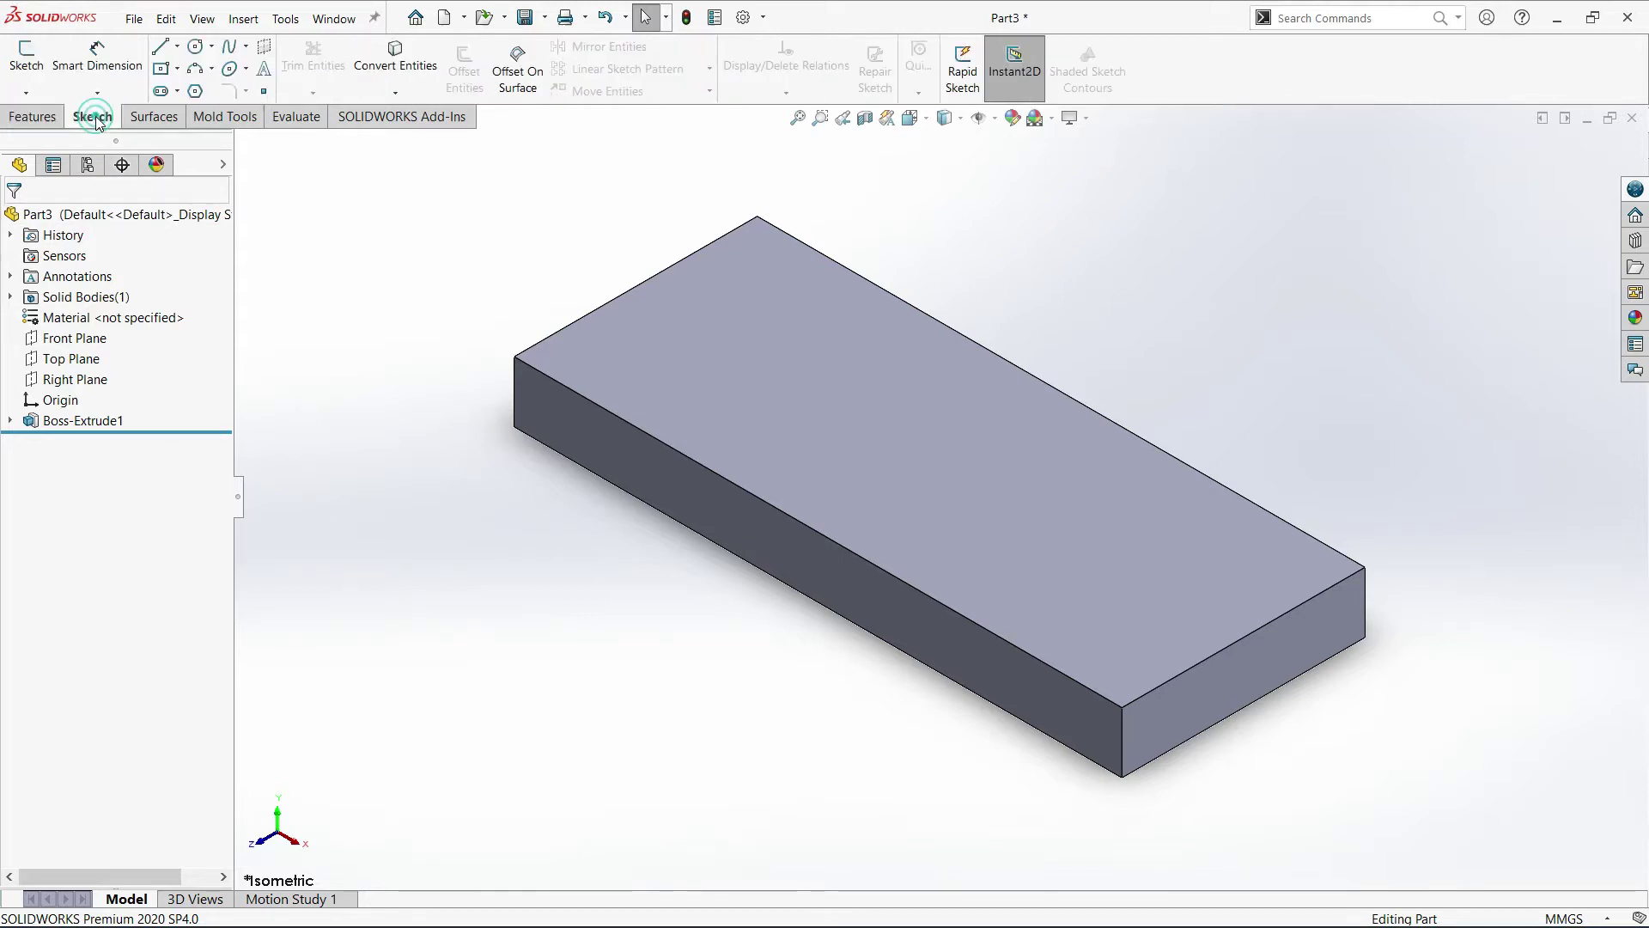
click(32, 67)
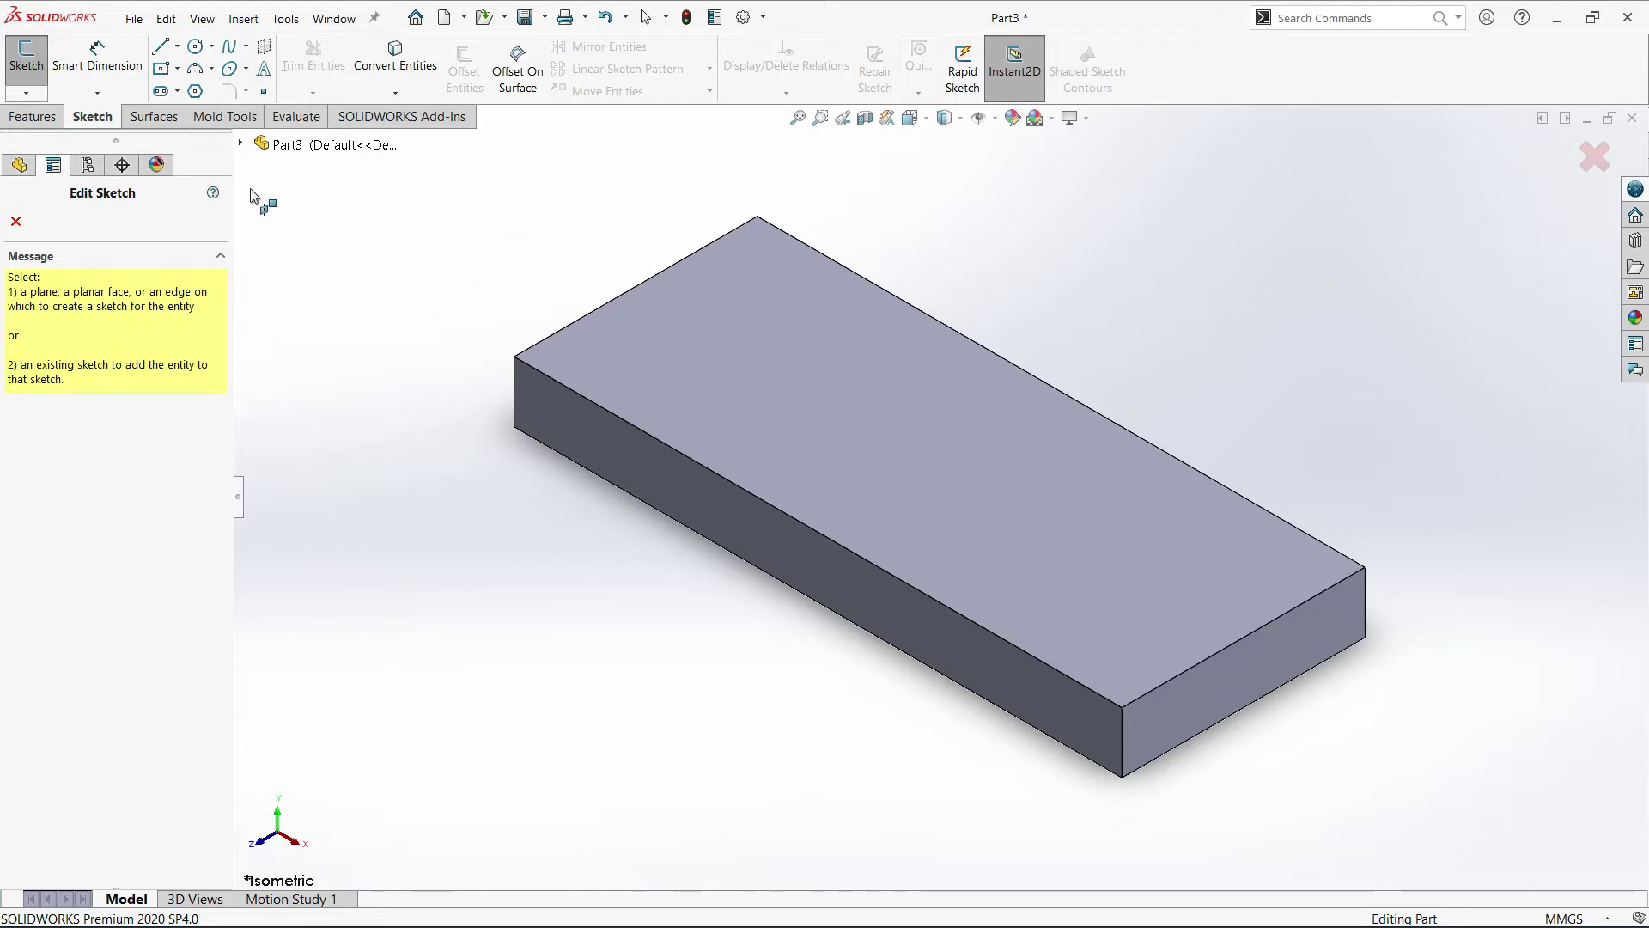
click(243, 145)
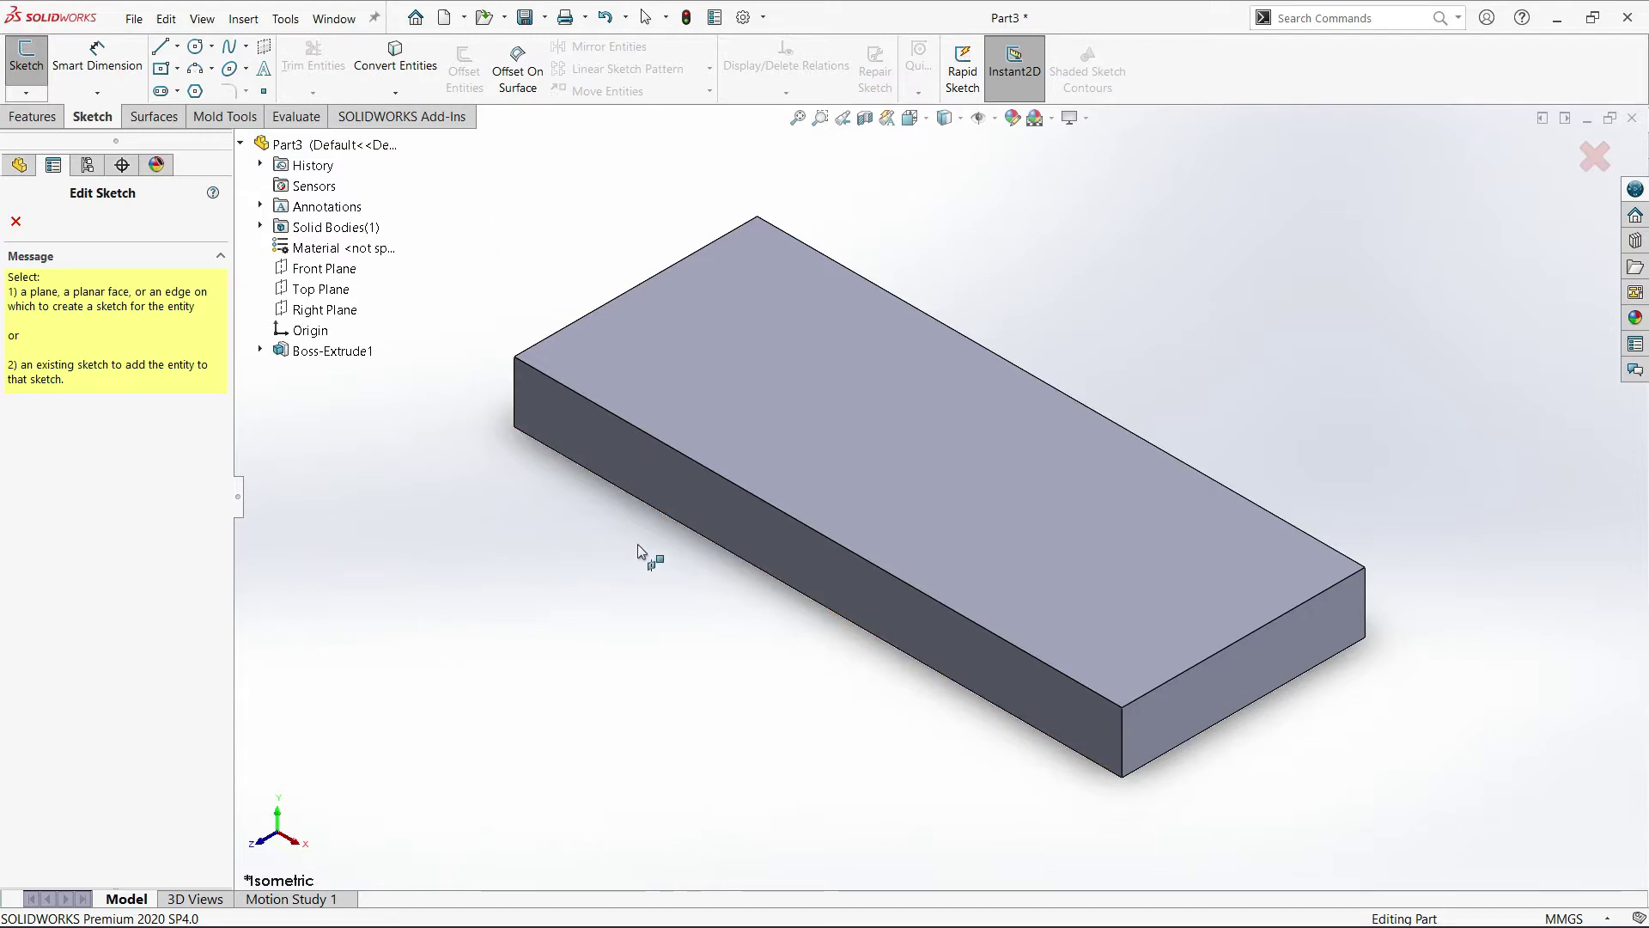
click(725, 513)
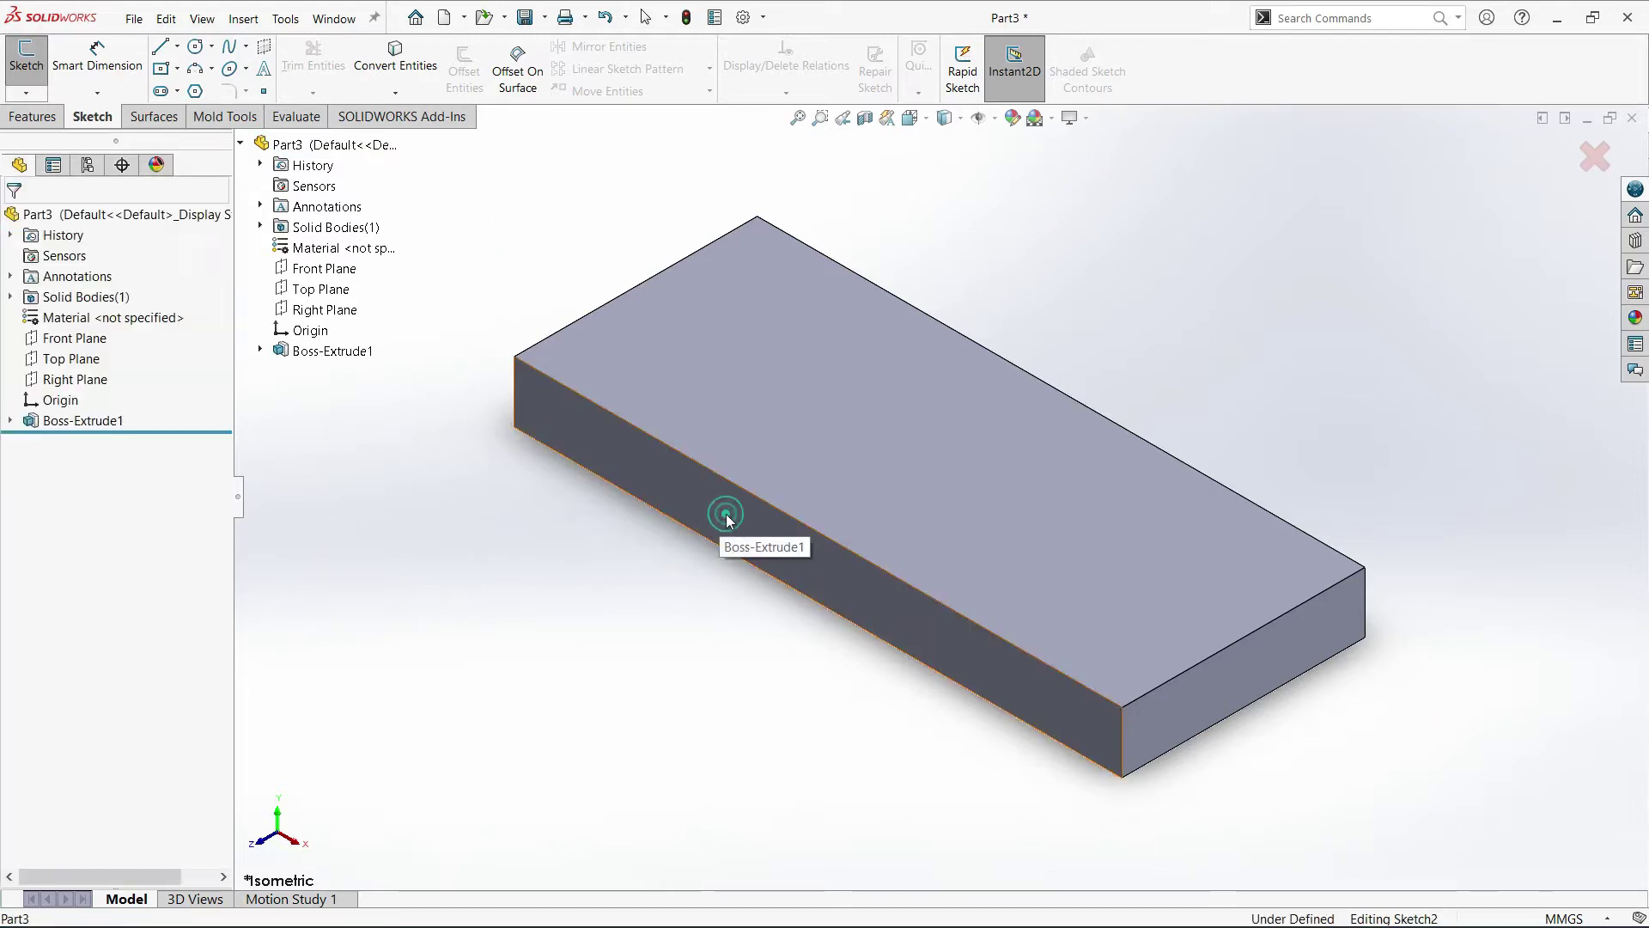
click(927, 122)
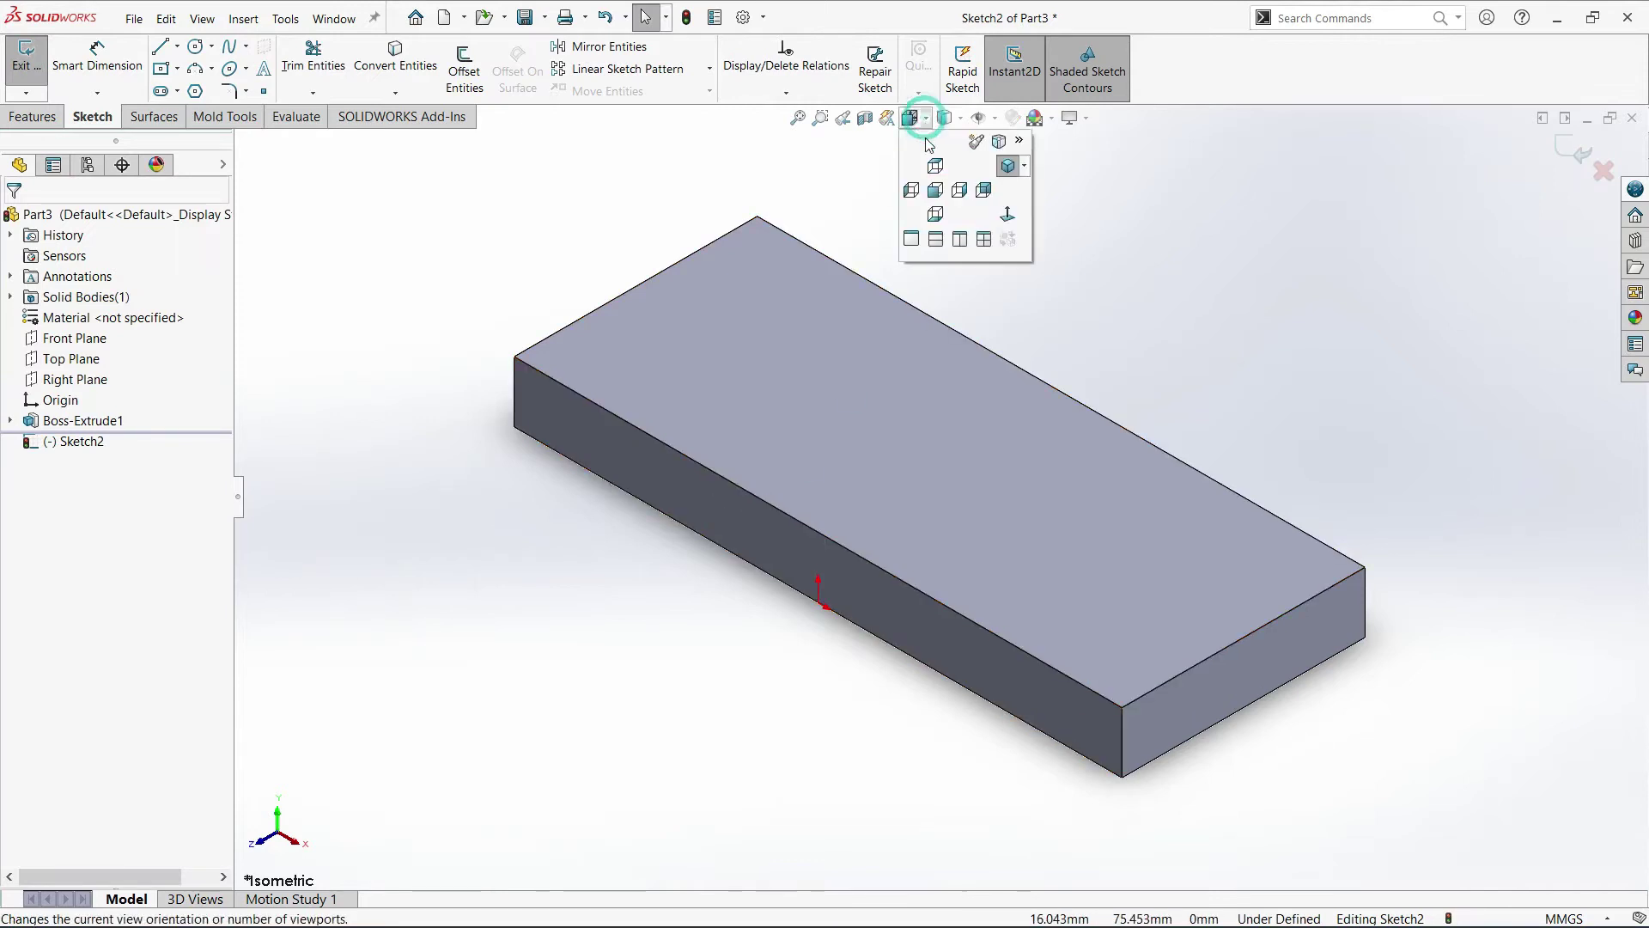
click(1008, 215)
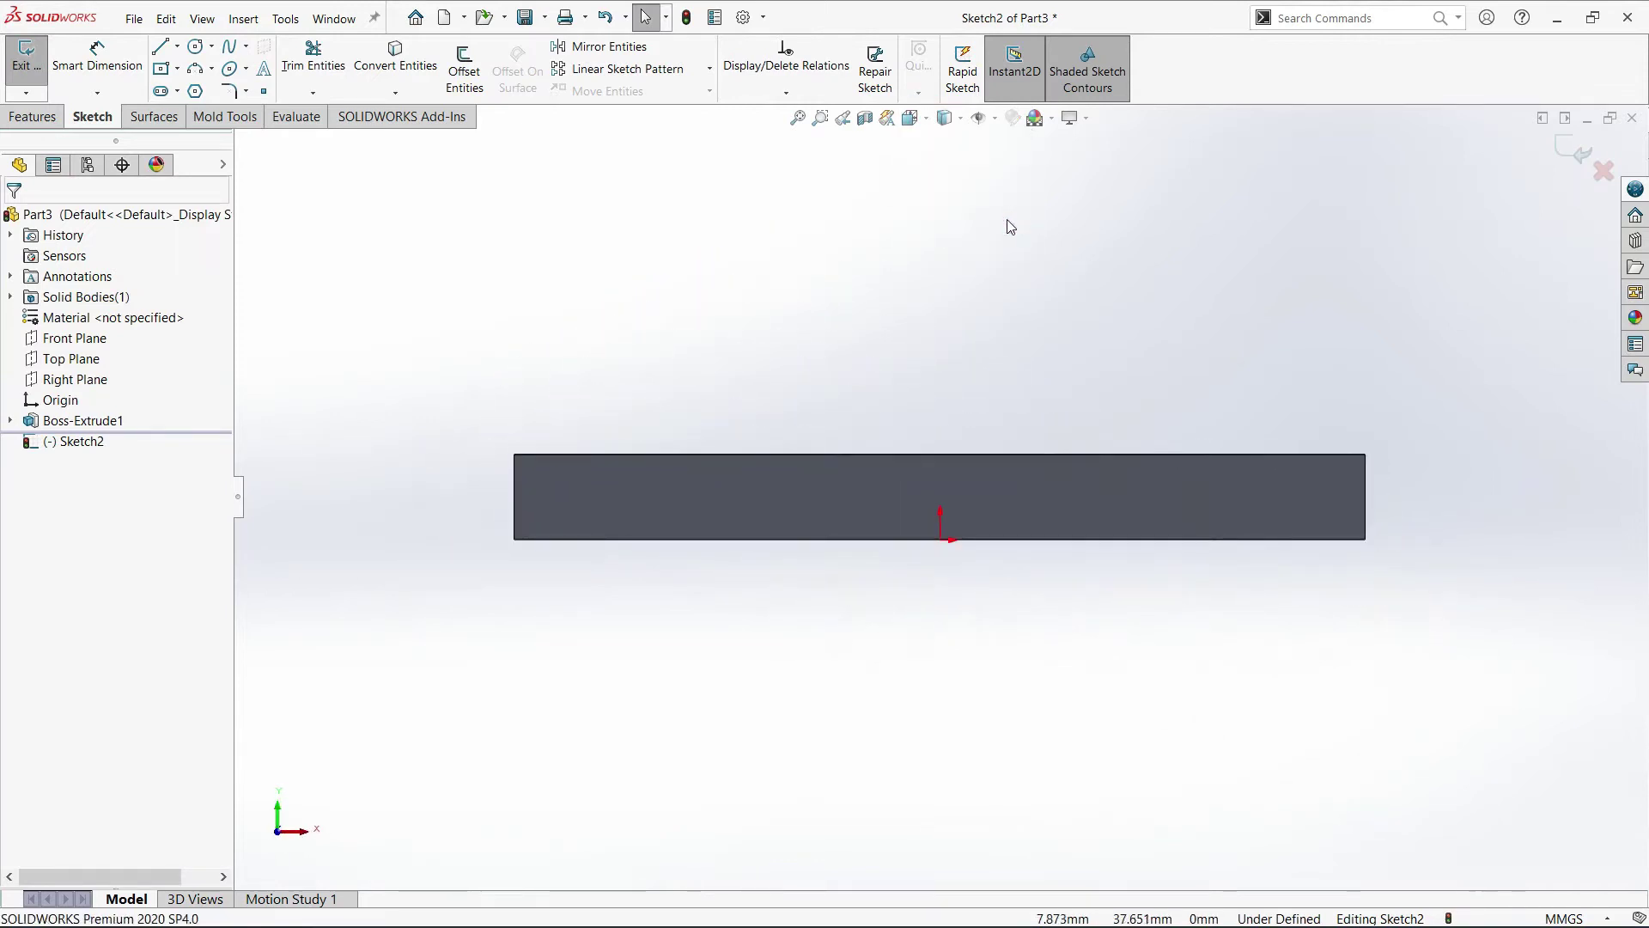
Sketch a closed arched profile on the block's lower edge: two vertical lines about 25 mm tall, a tangent top arc of about 19 mm radius and a base line.
click(162, 49)
scroll(1194, 402, down, 2)
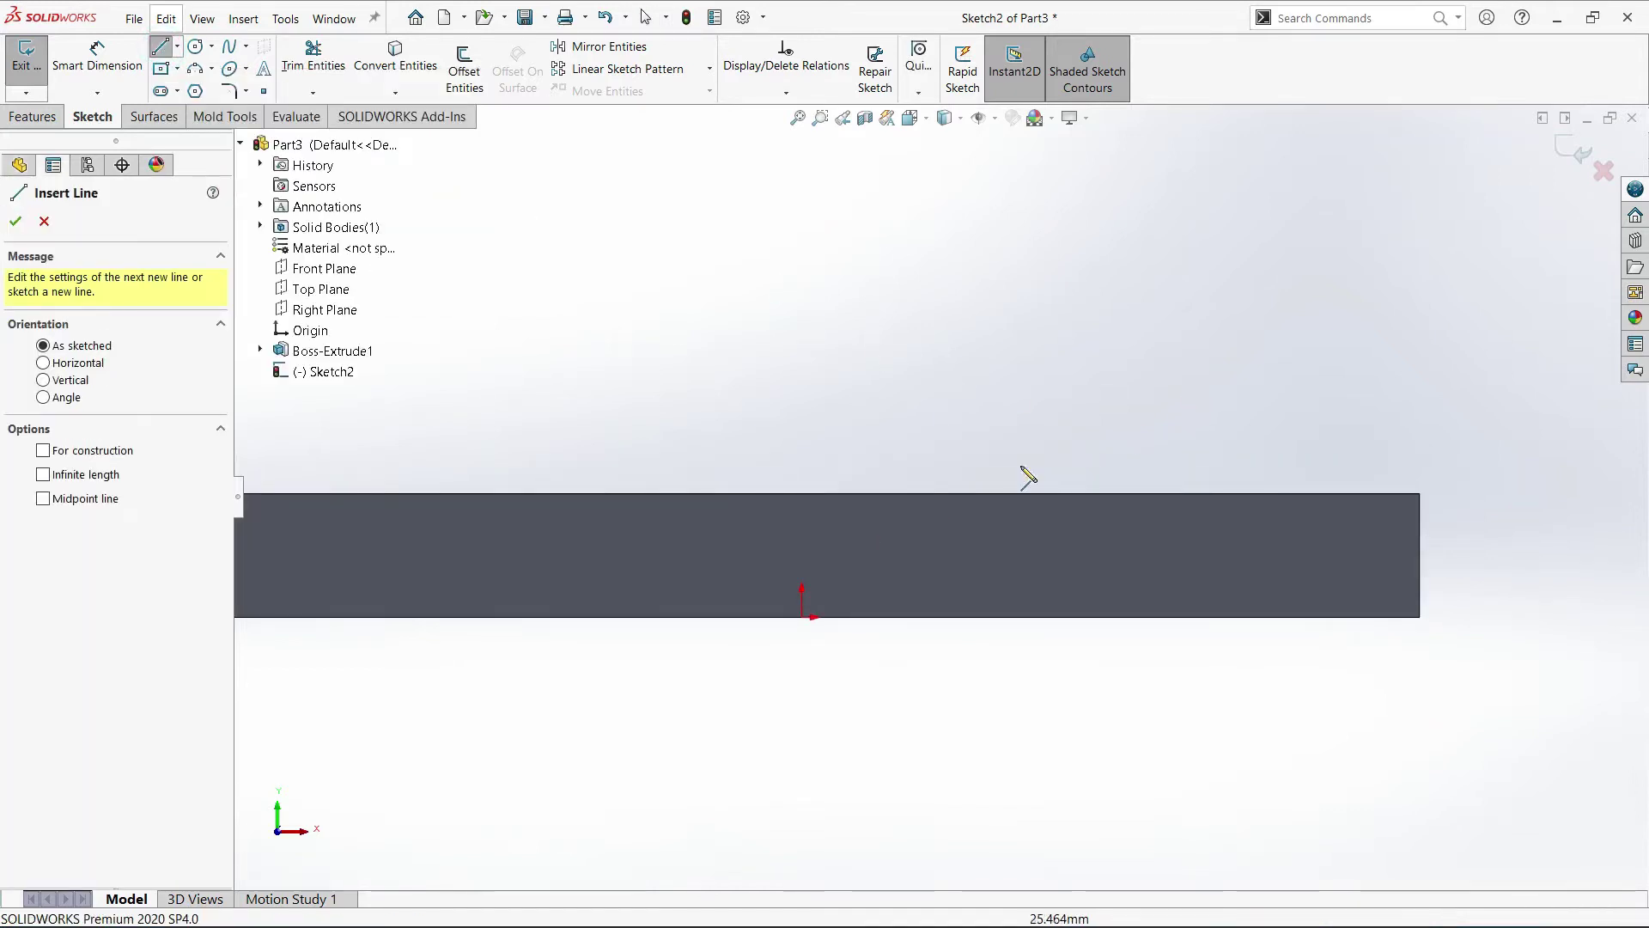
click(567, 616)
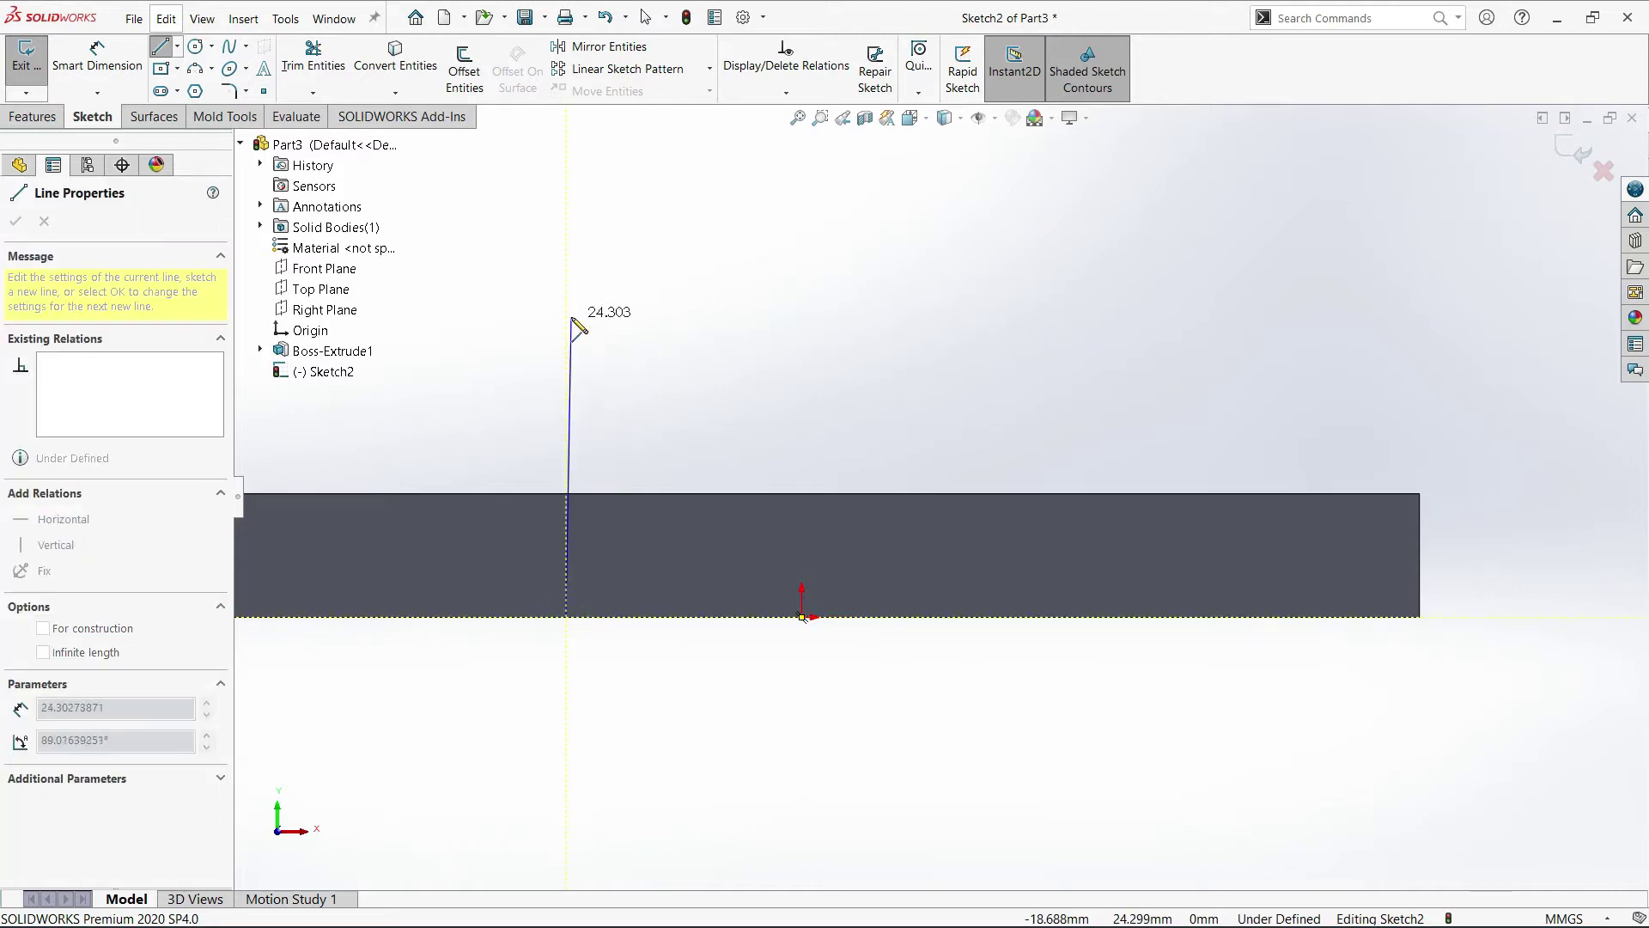
click(566, 303)
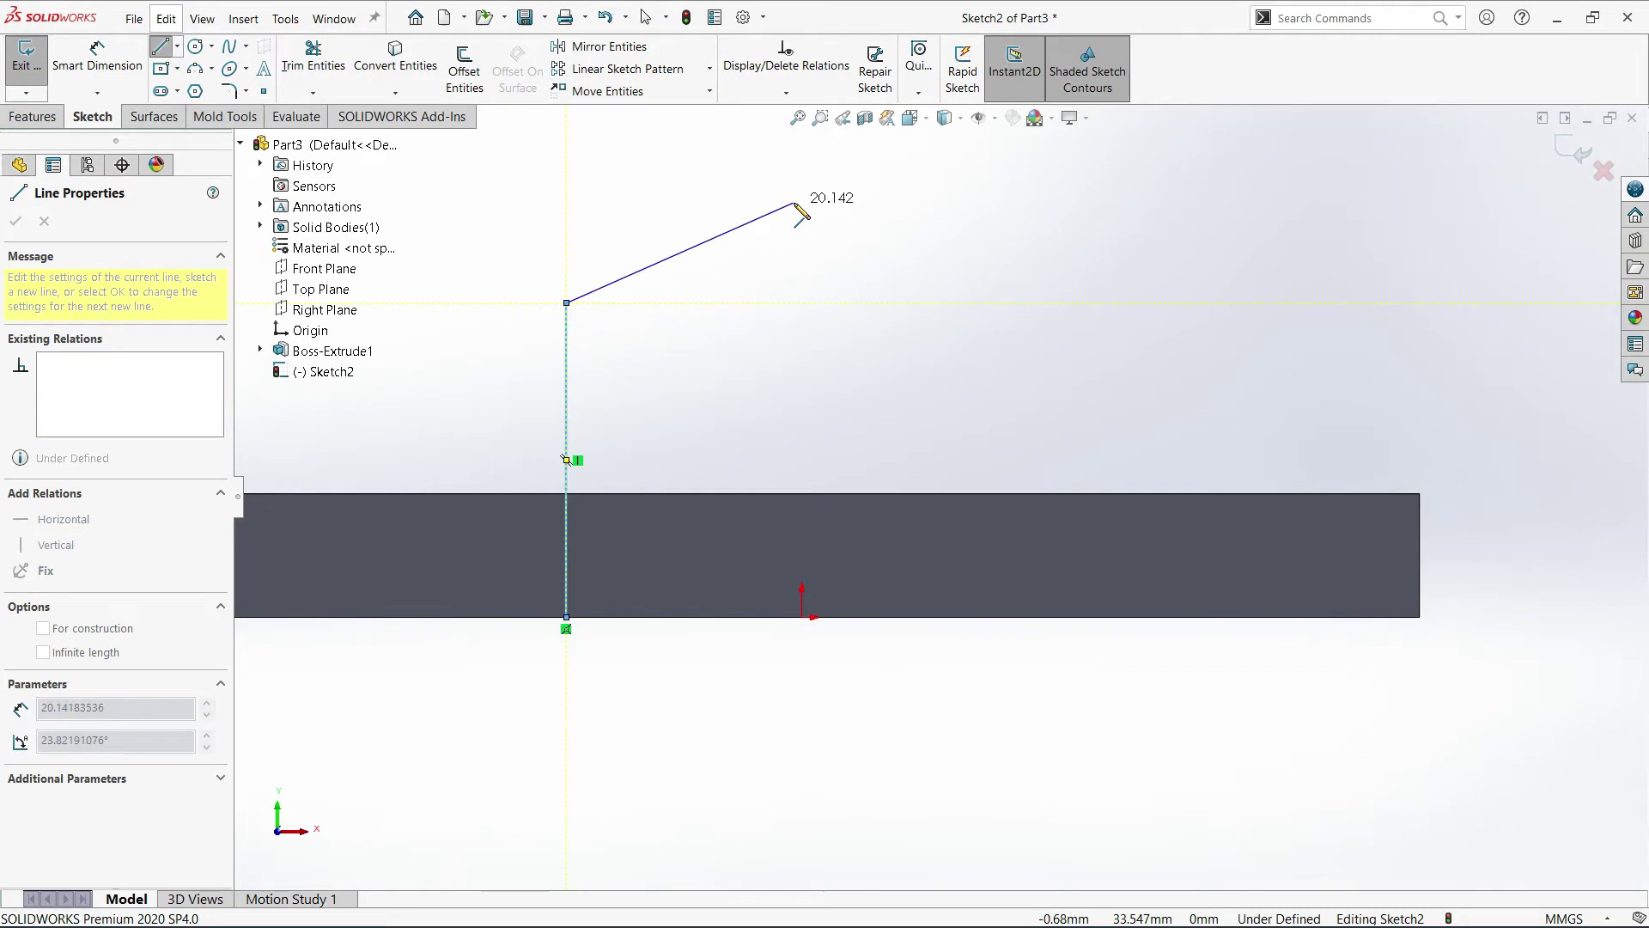
scroll(794, 215, up, 2)
scroll(798, 262, down, 2)
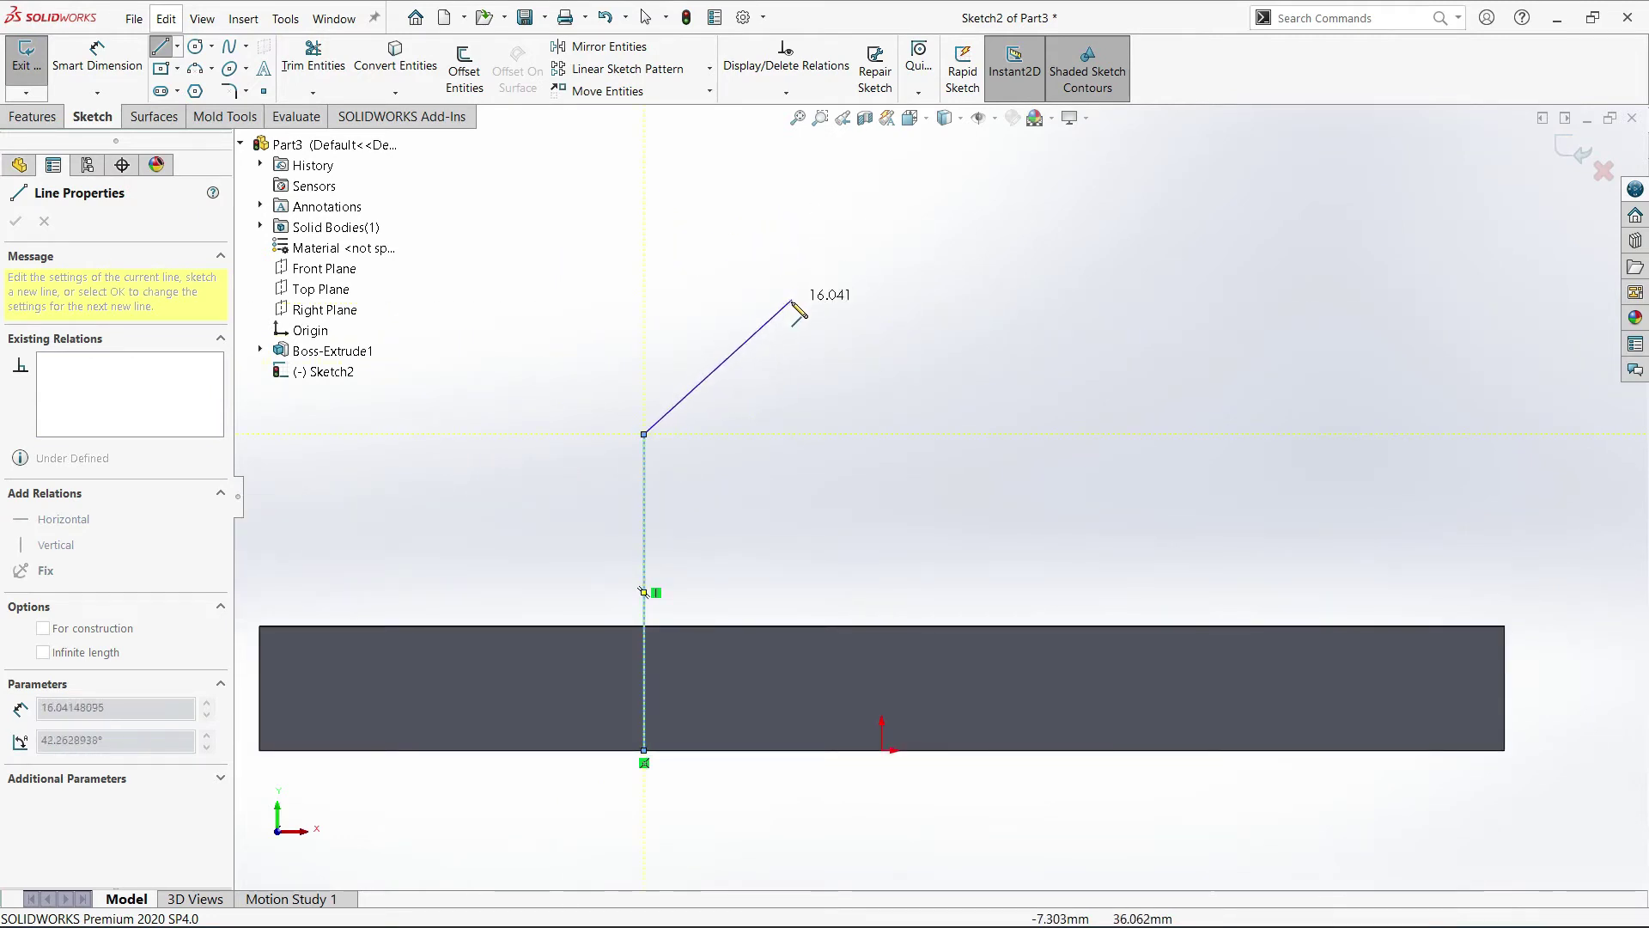
click(213, 72)
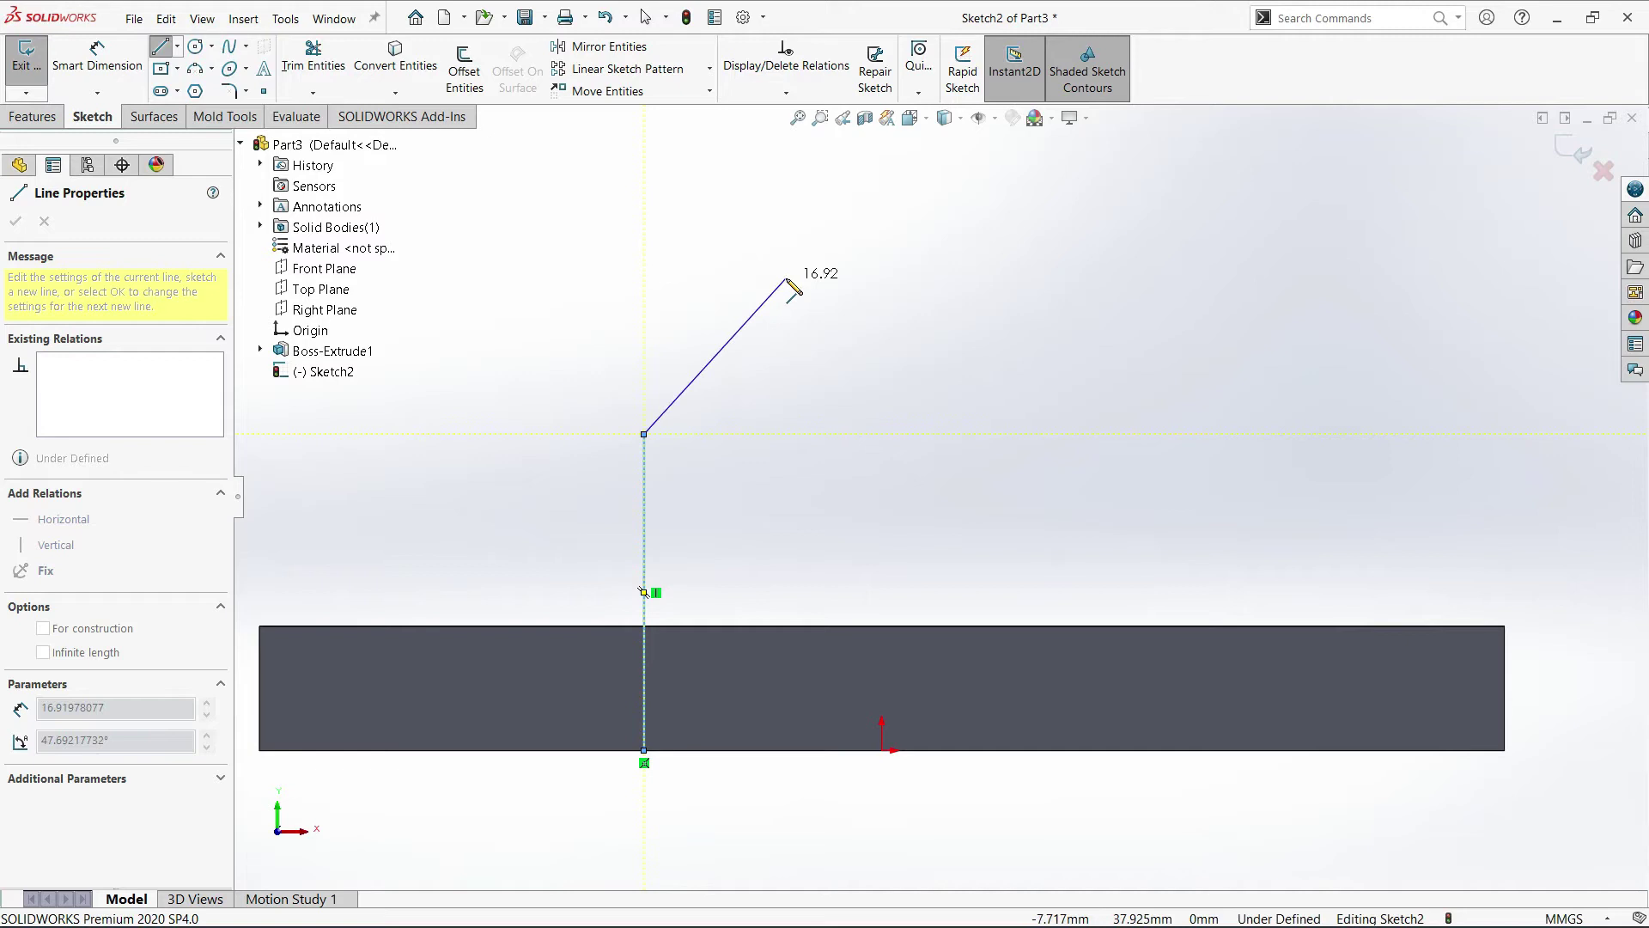
scroll(785, 280, up, 2)
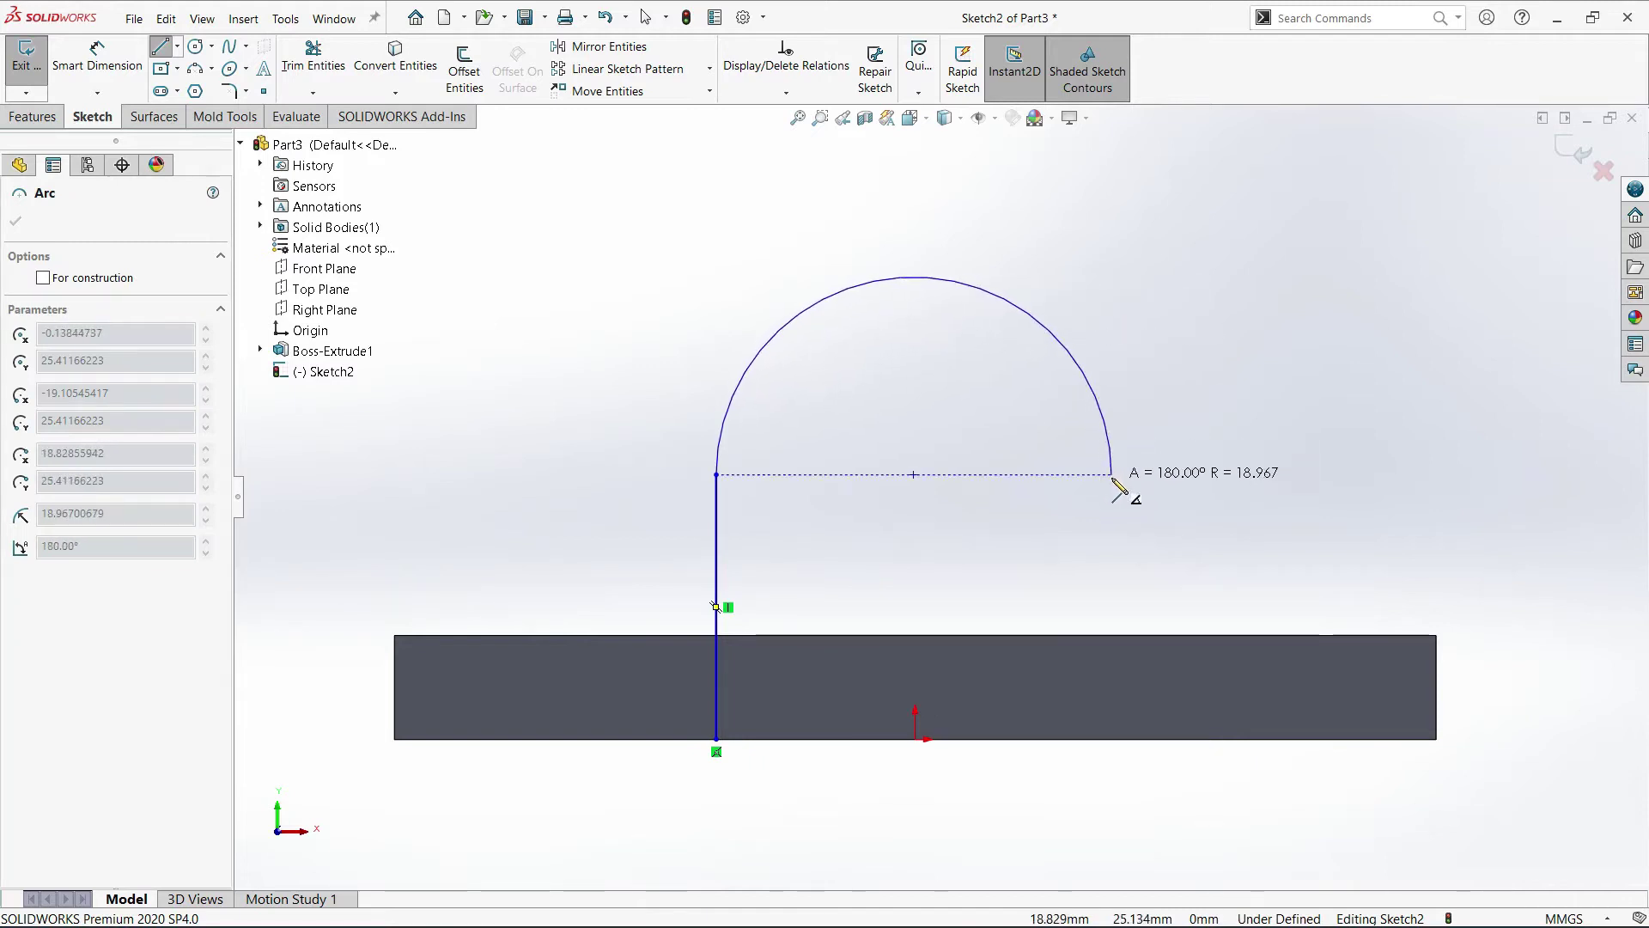
click(1113, 478)
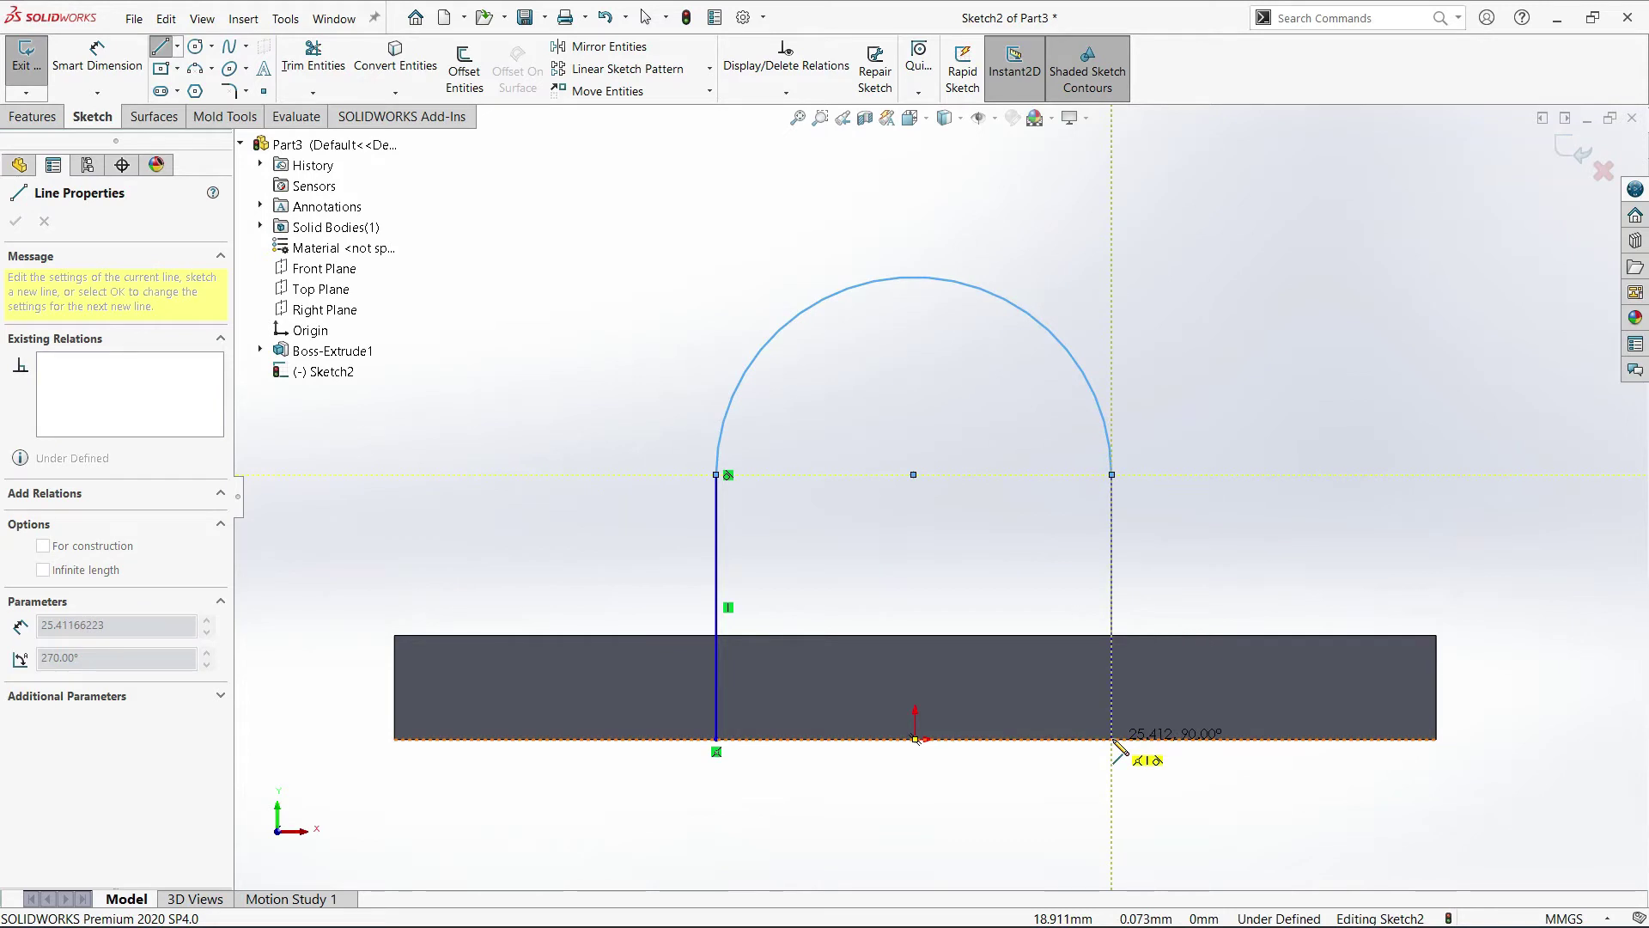
click(1112, 739)
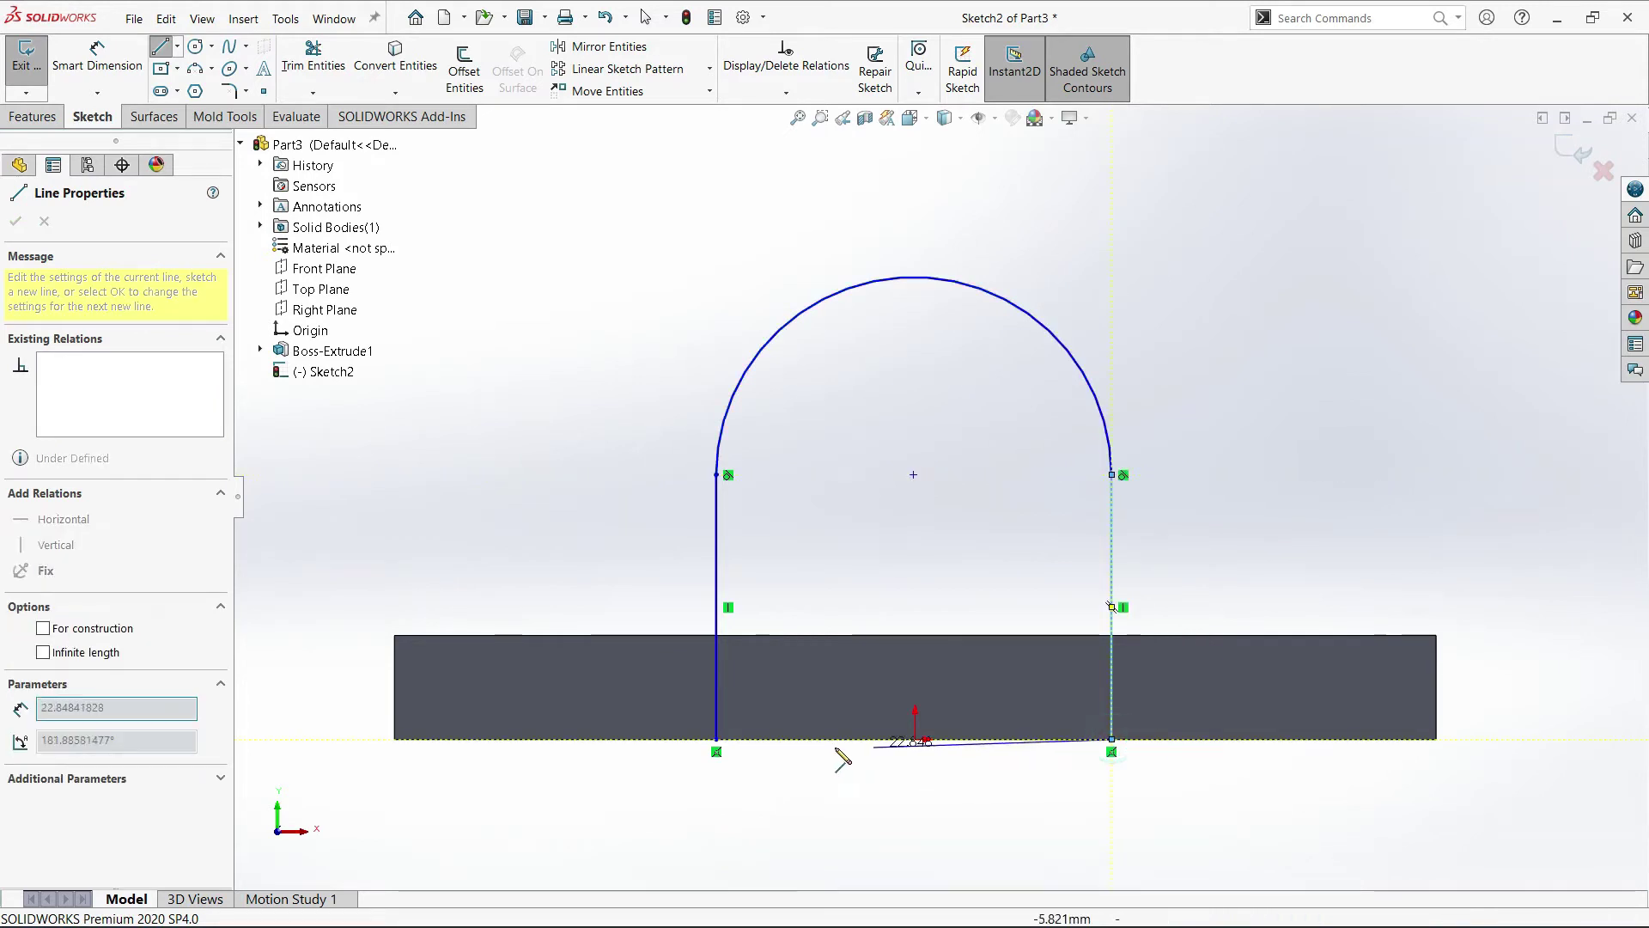
click(718, 739)
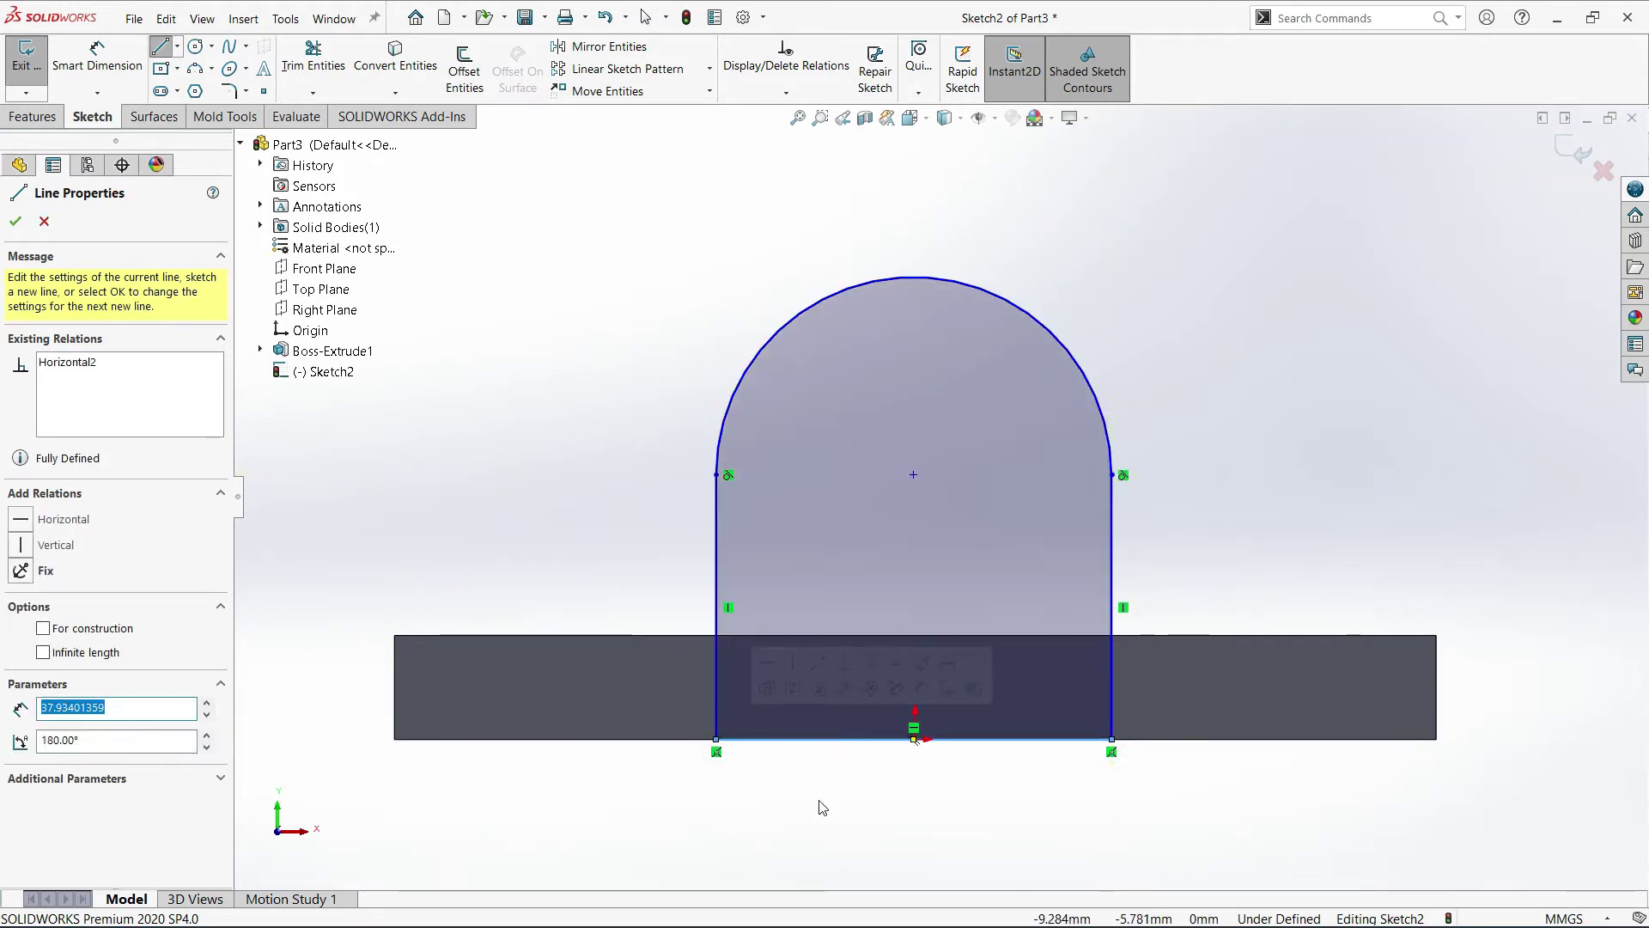
key(f)
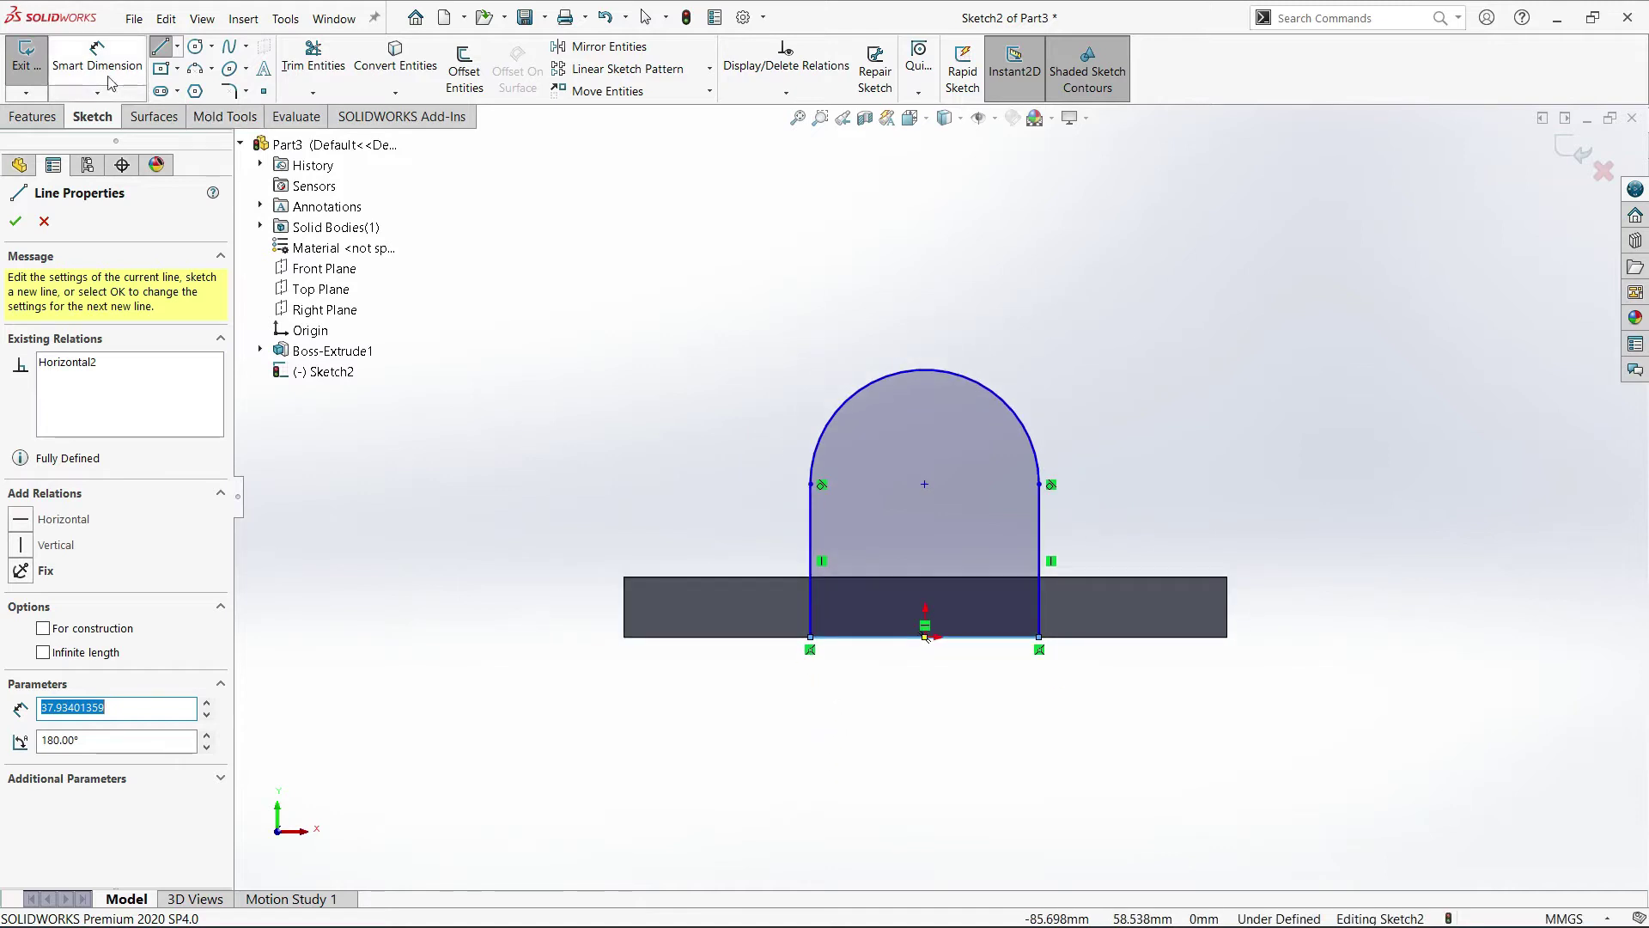
Dimension the arched profile's top arc with a radius of 20 mm.
click(99, 67)
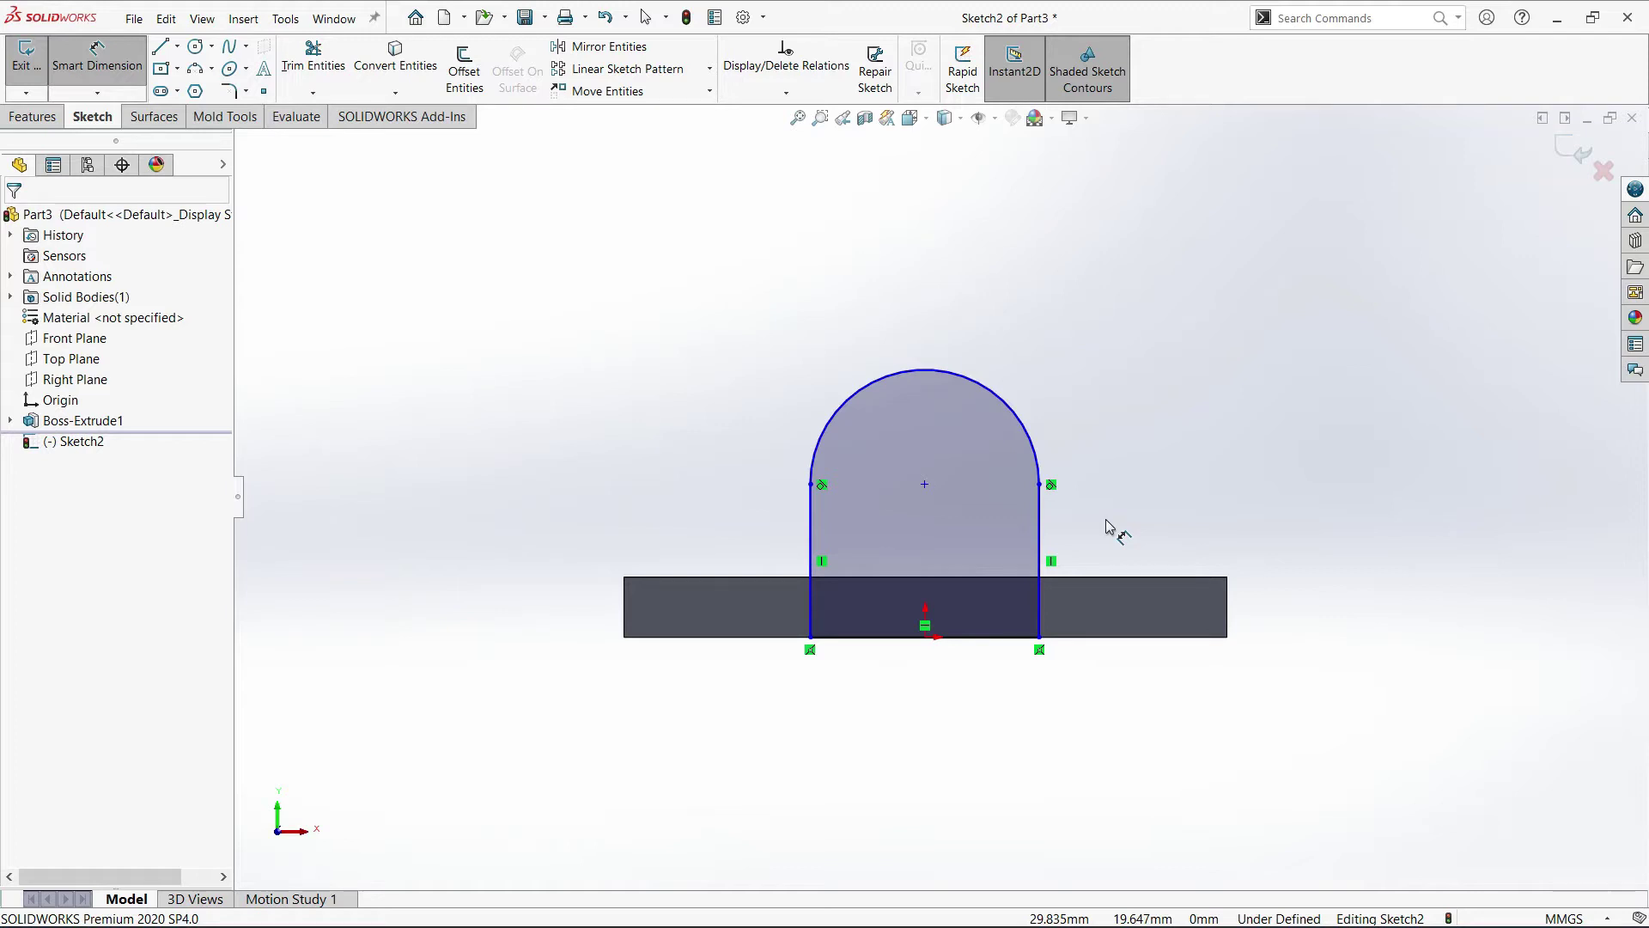
click(1001, 400)
click(1094, 311)
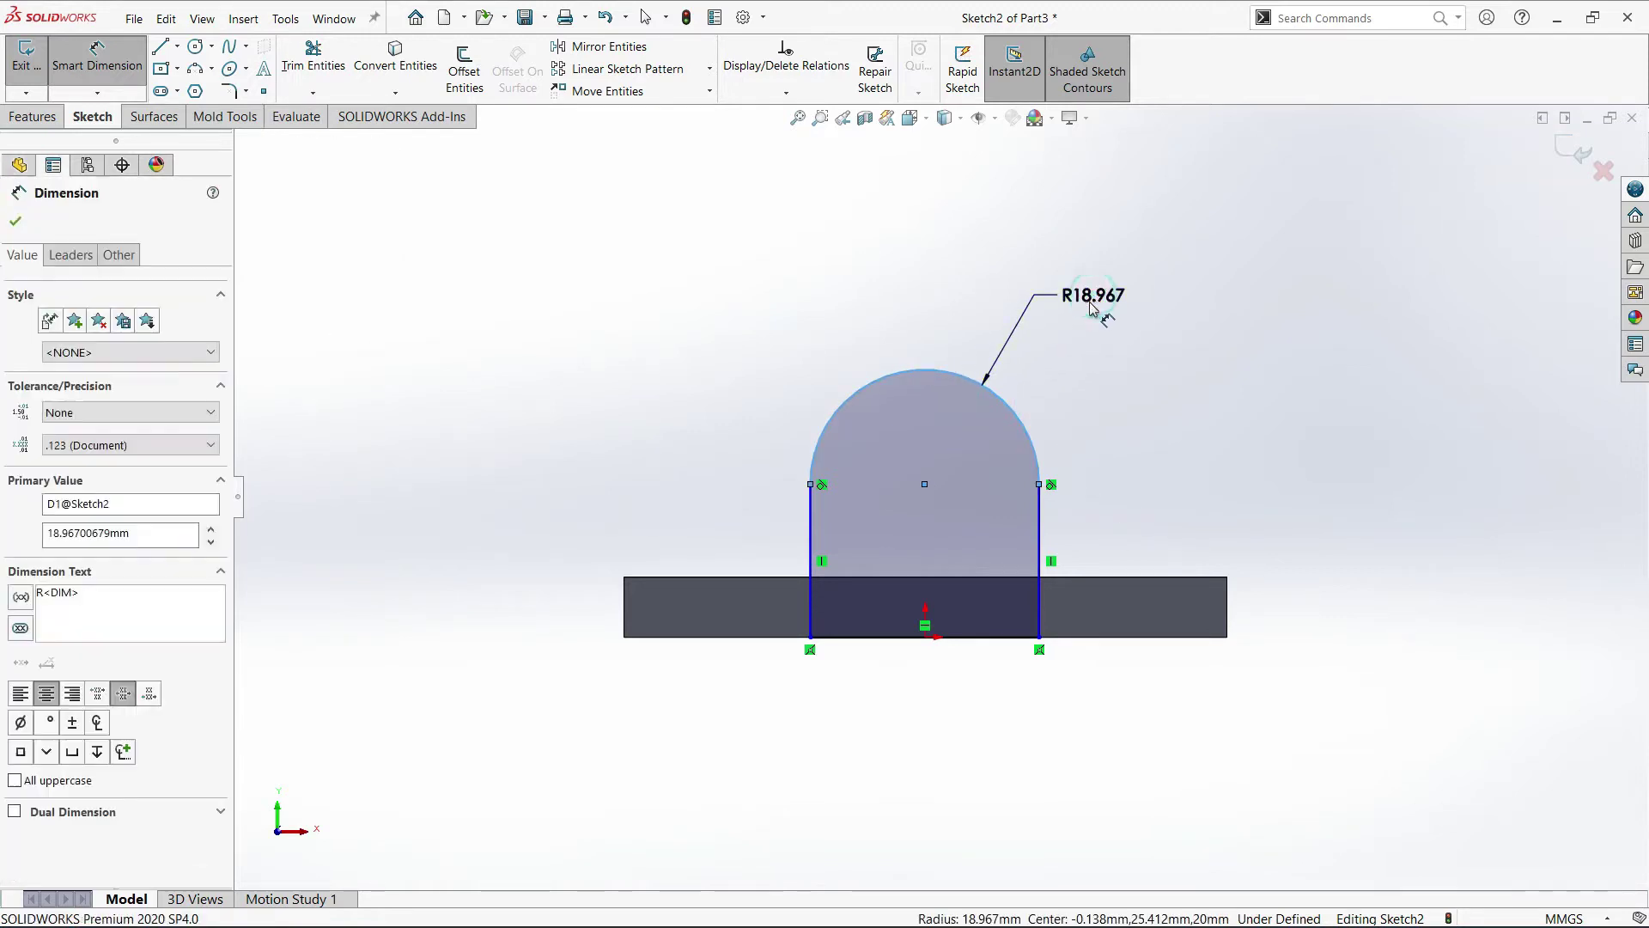
text(20)
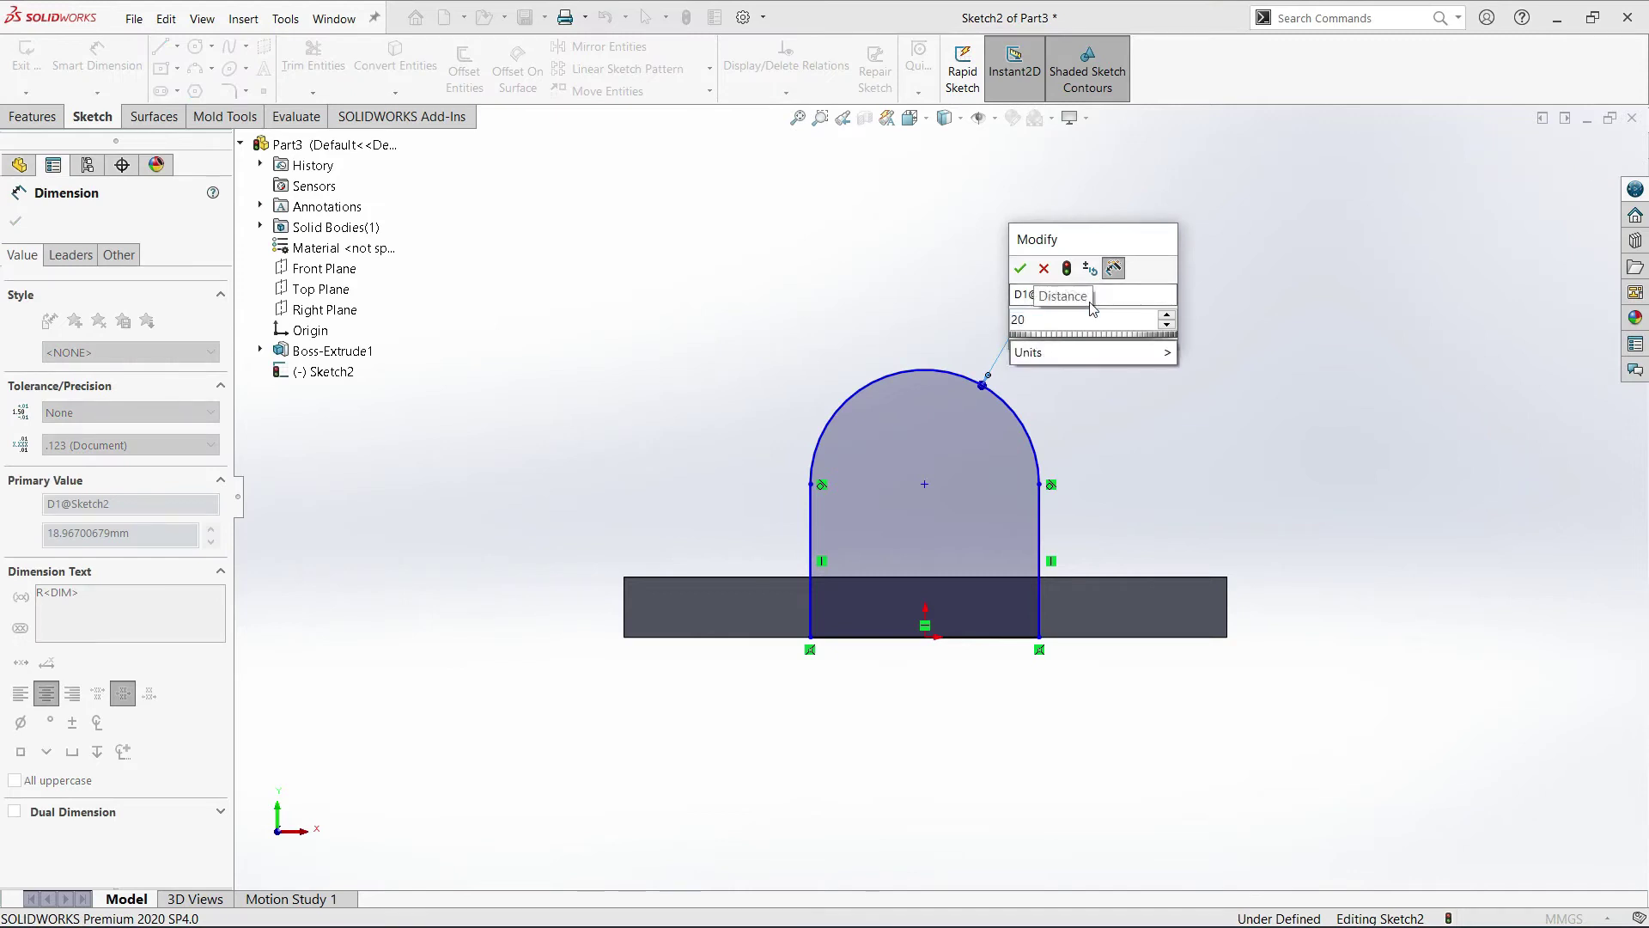
click(1022, 269)
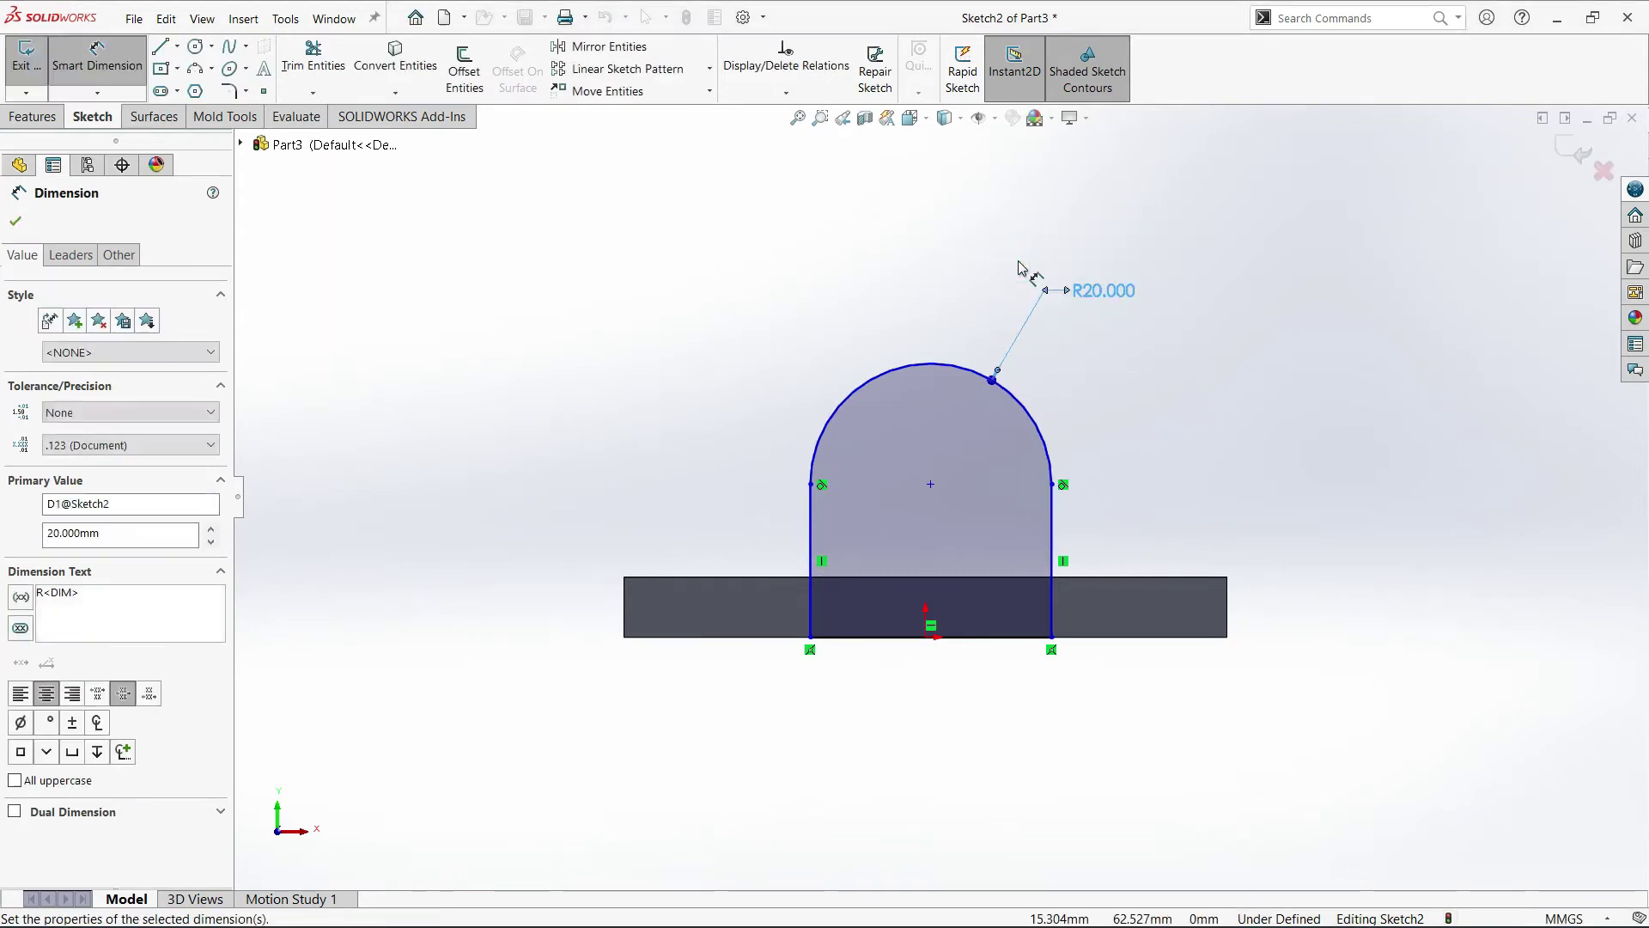
Dimension the arched profile's vertical side to 35 mm.
click(1054, 530)
click(1344, 549)
text(30)
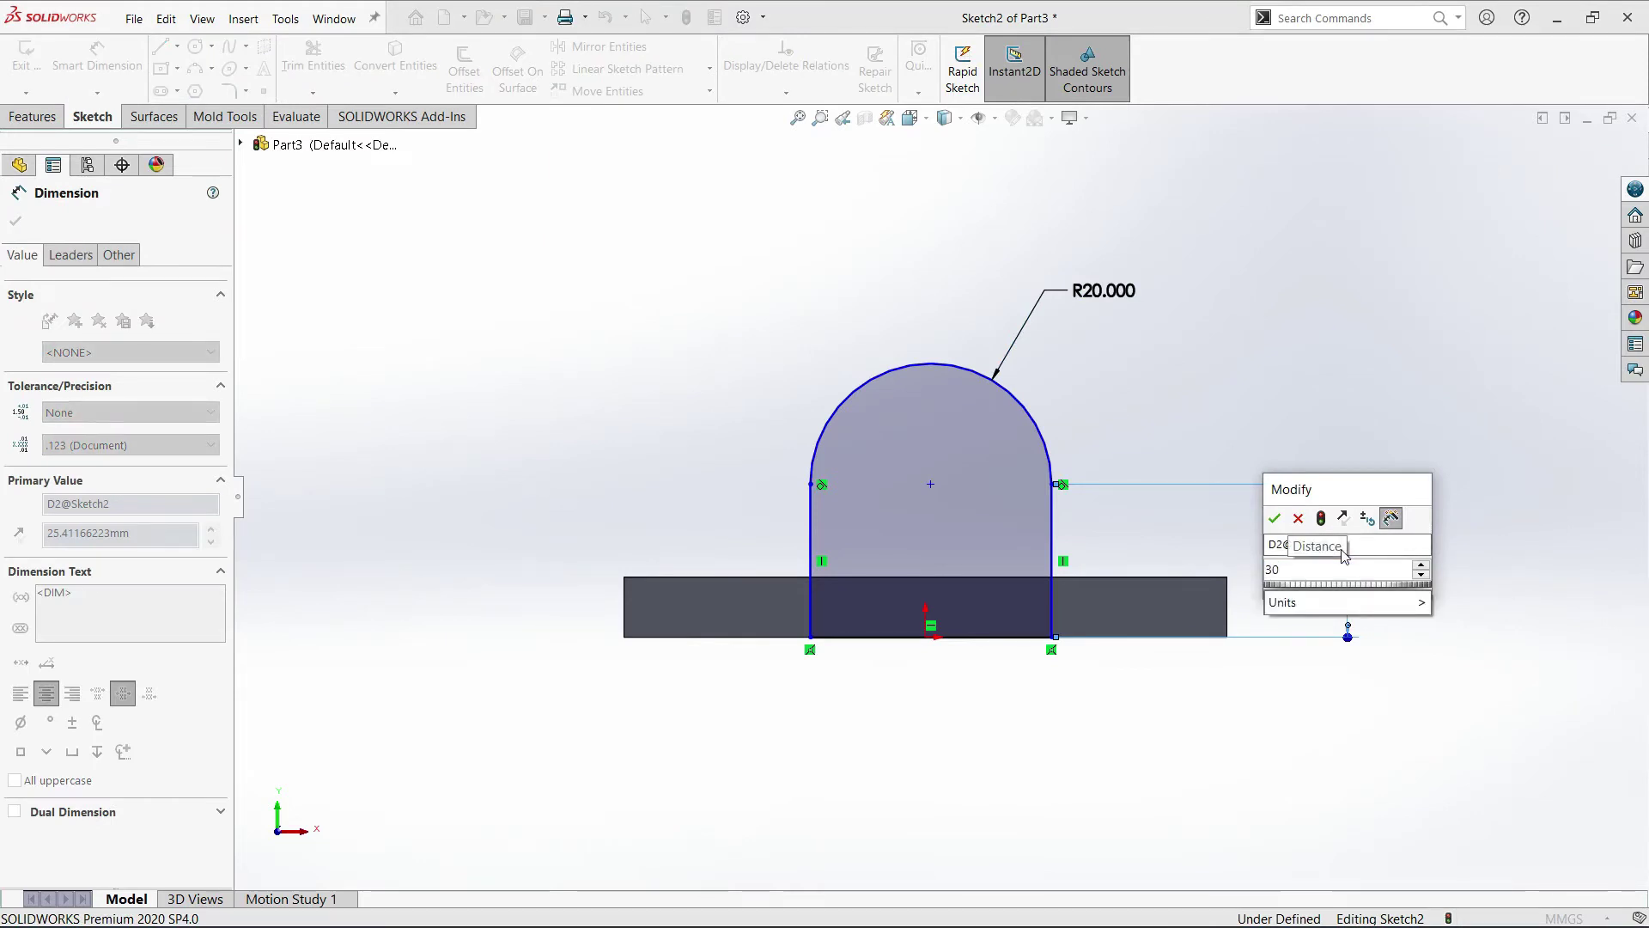
key(BackSpace)
text(5)
click(1277, 519)
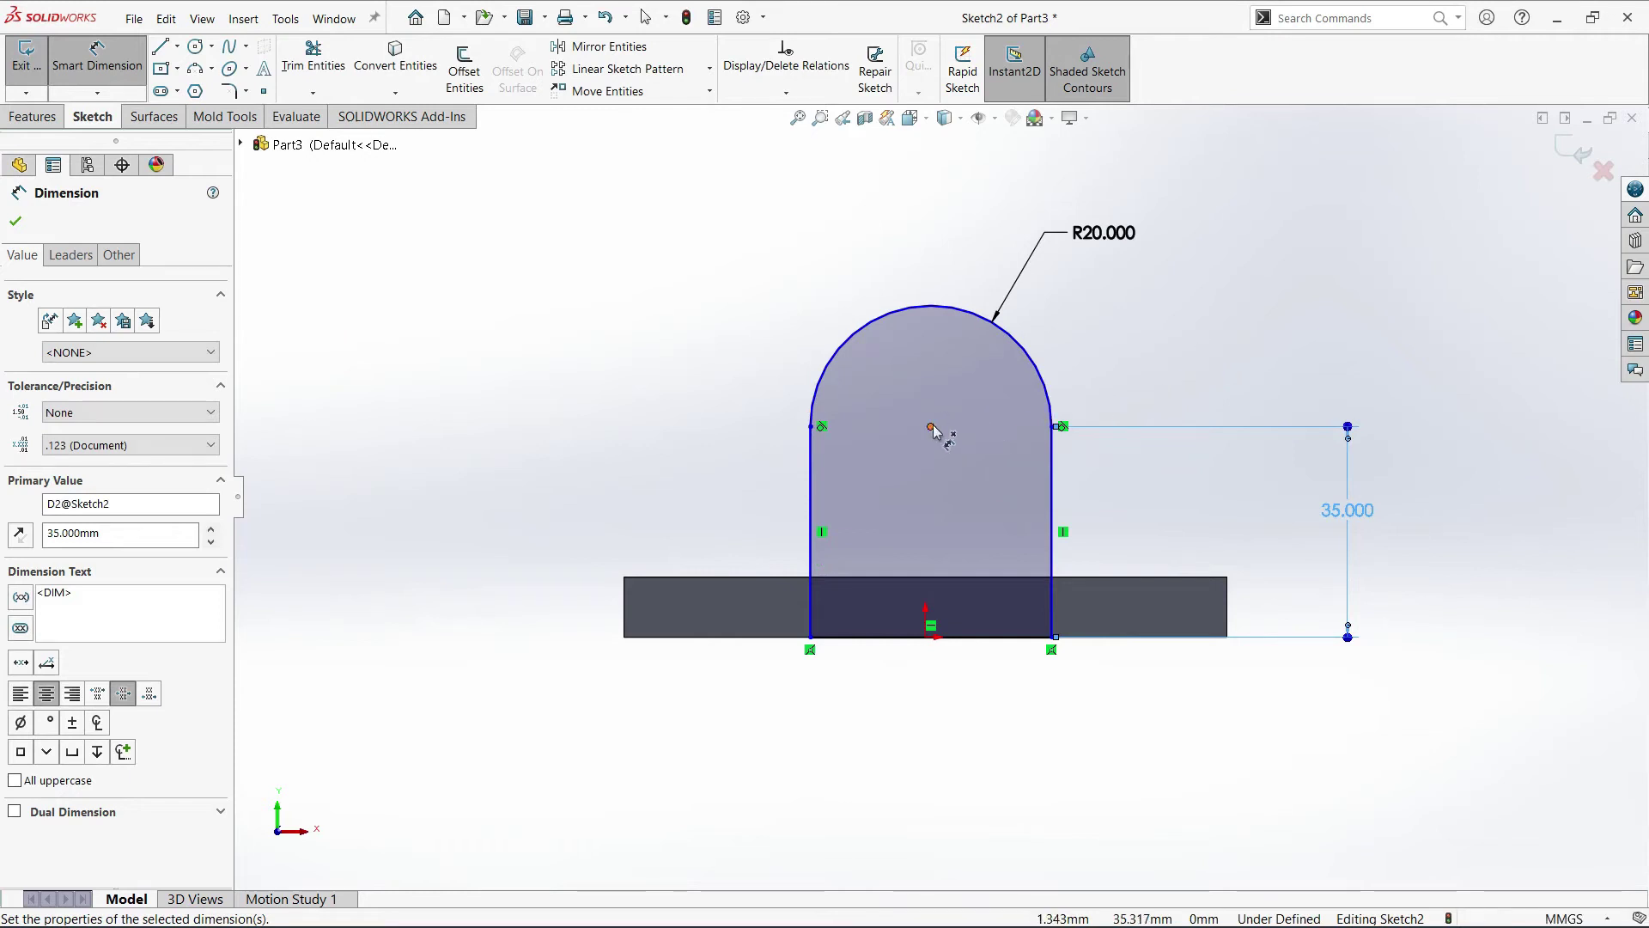
Dimension the horizontal distance from the block's left edge to the arc's centre as 50 mm.
click(623, 599)
click(931, 427)
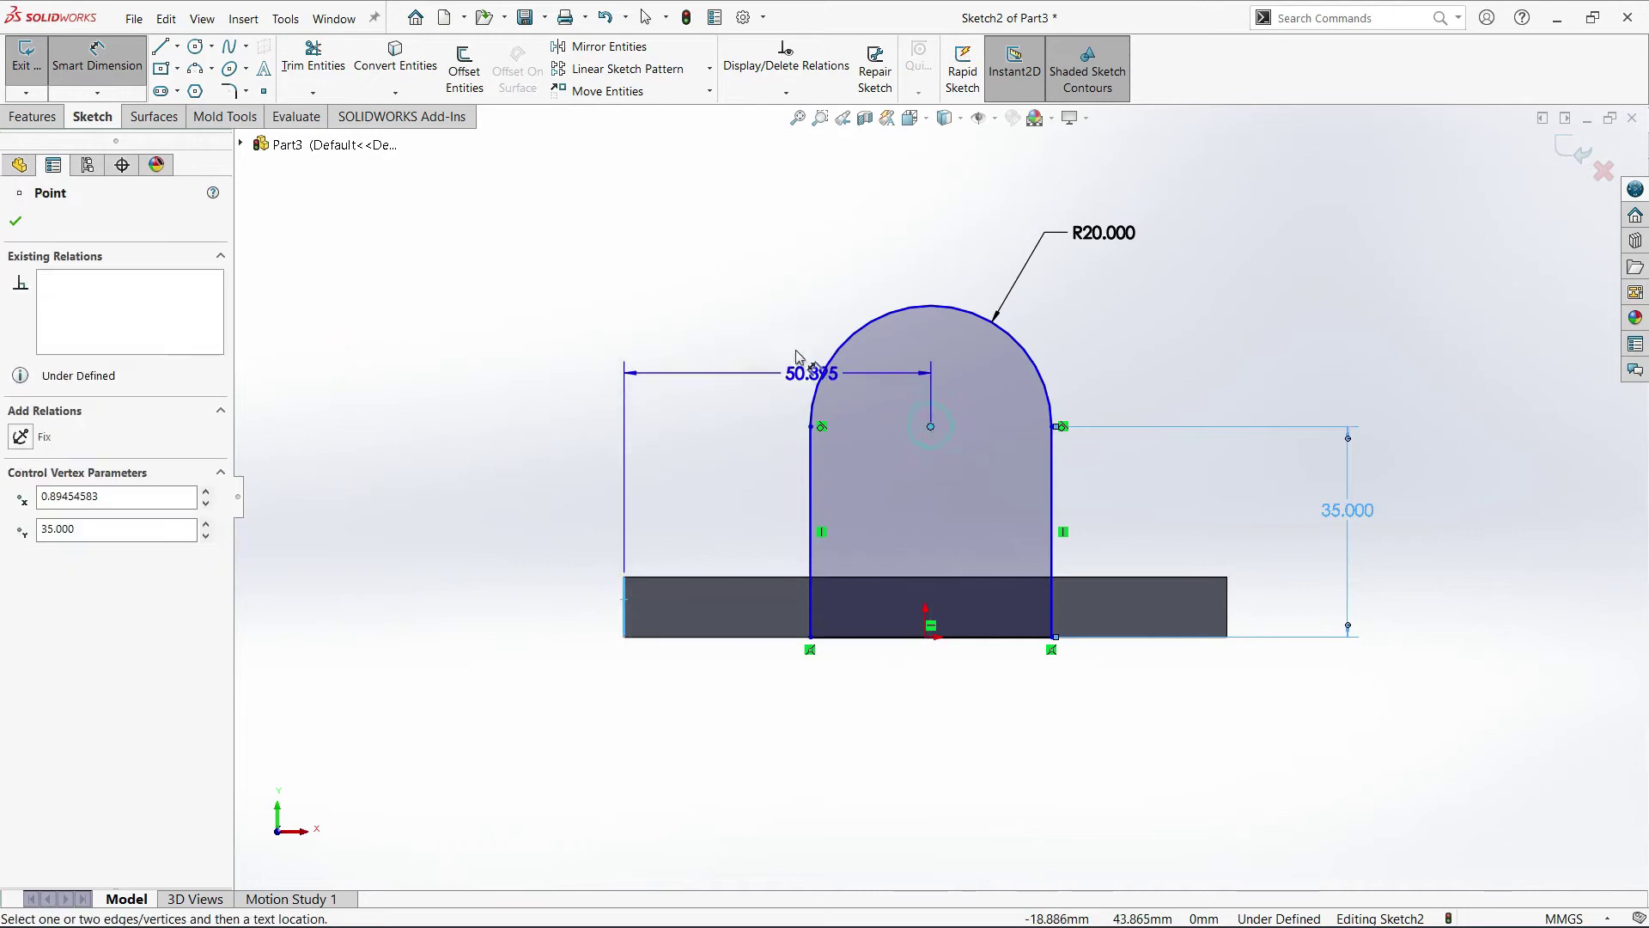
click(771, 258)
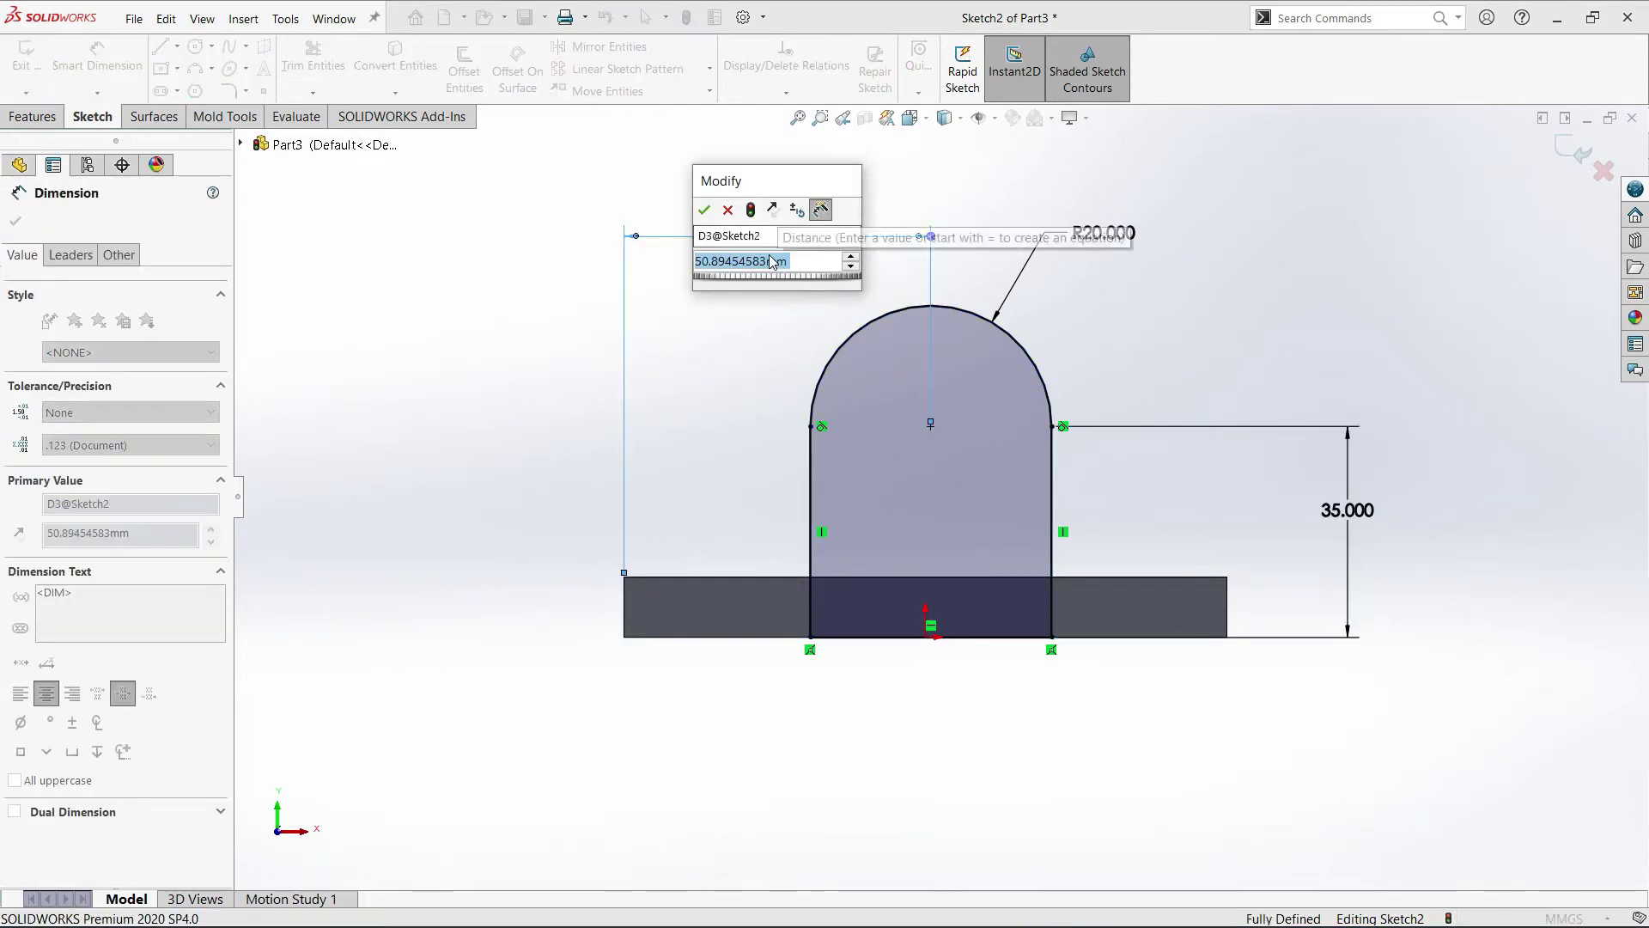
text(50)
click(704, 211)
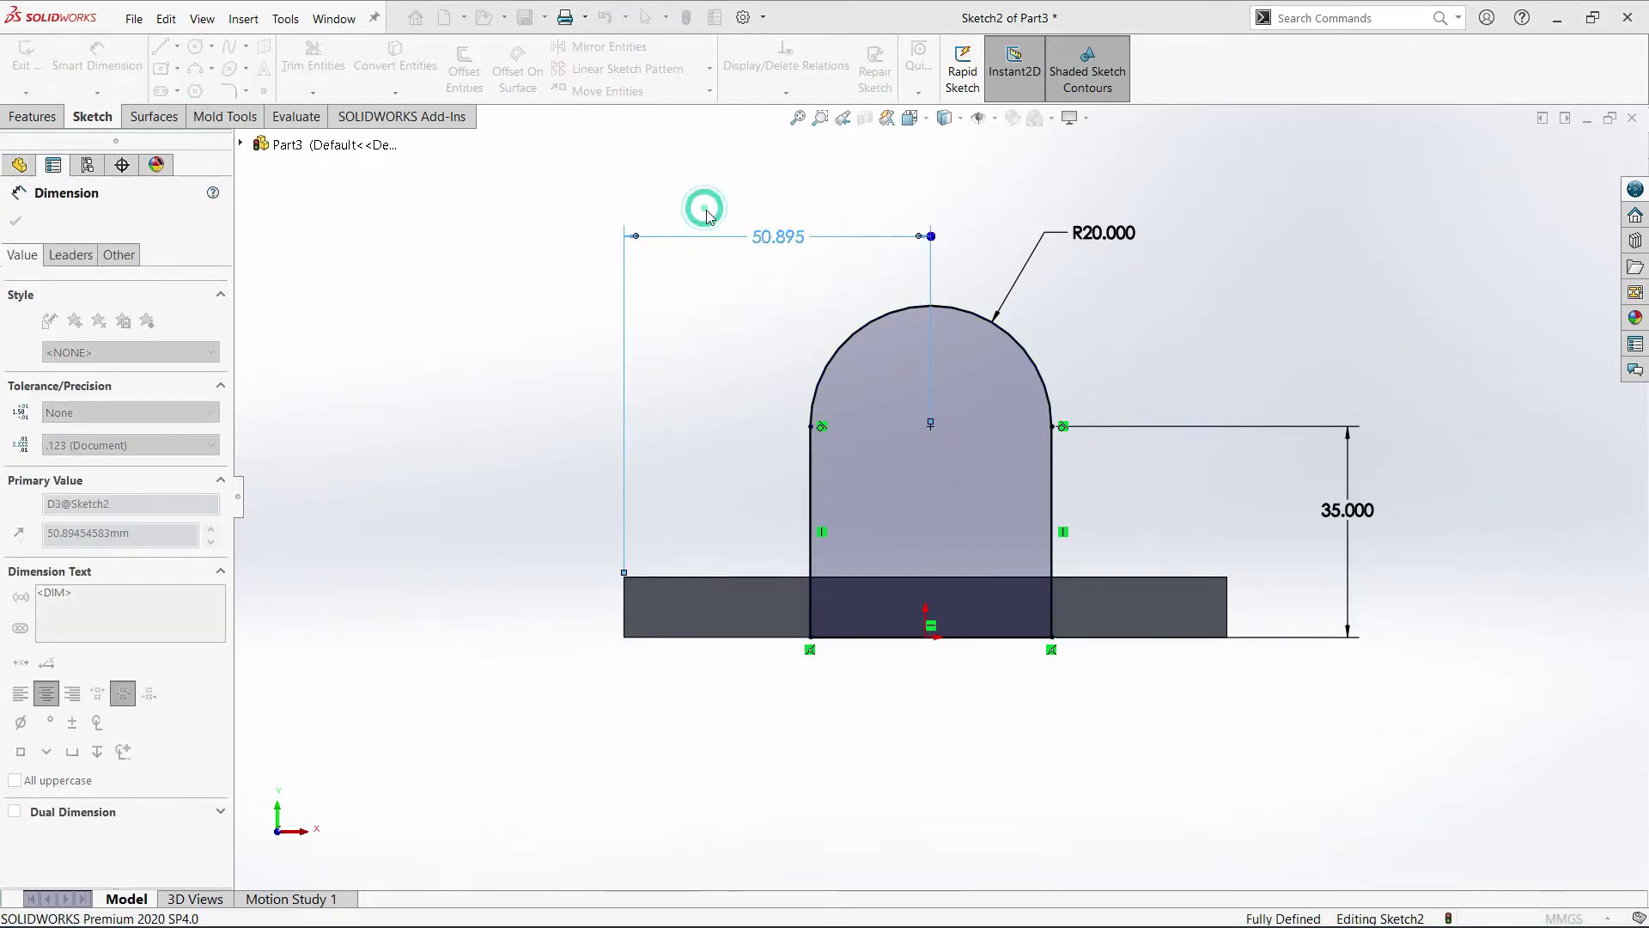
click(643, 175)
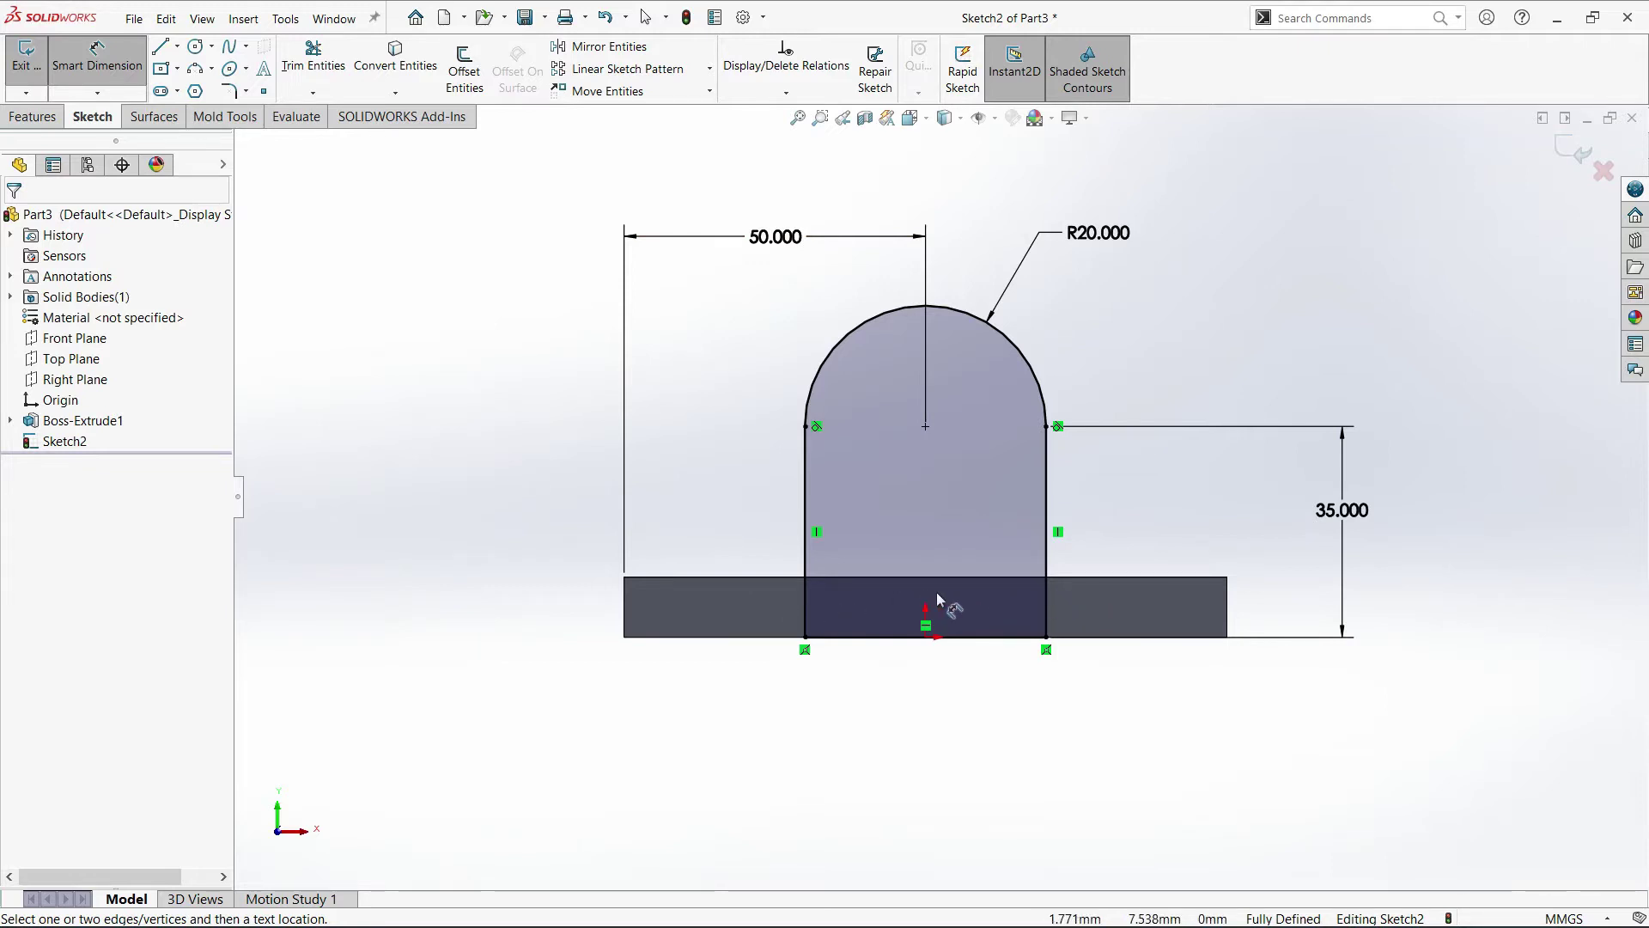
Extrude the arched profile as a blind boss 10 mm deep, reversed toward the block and merged with it.
click(36, 116)
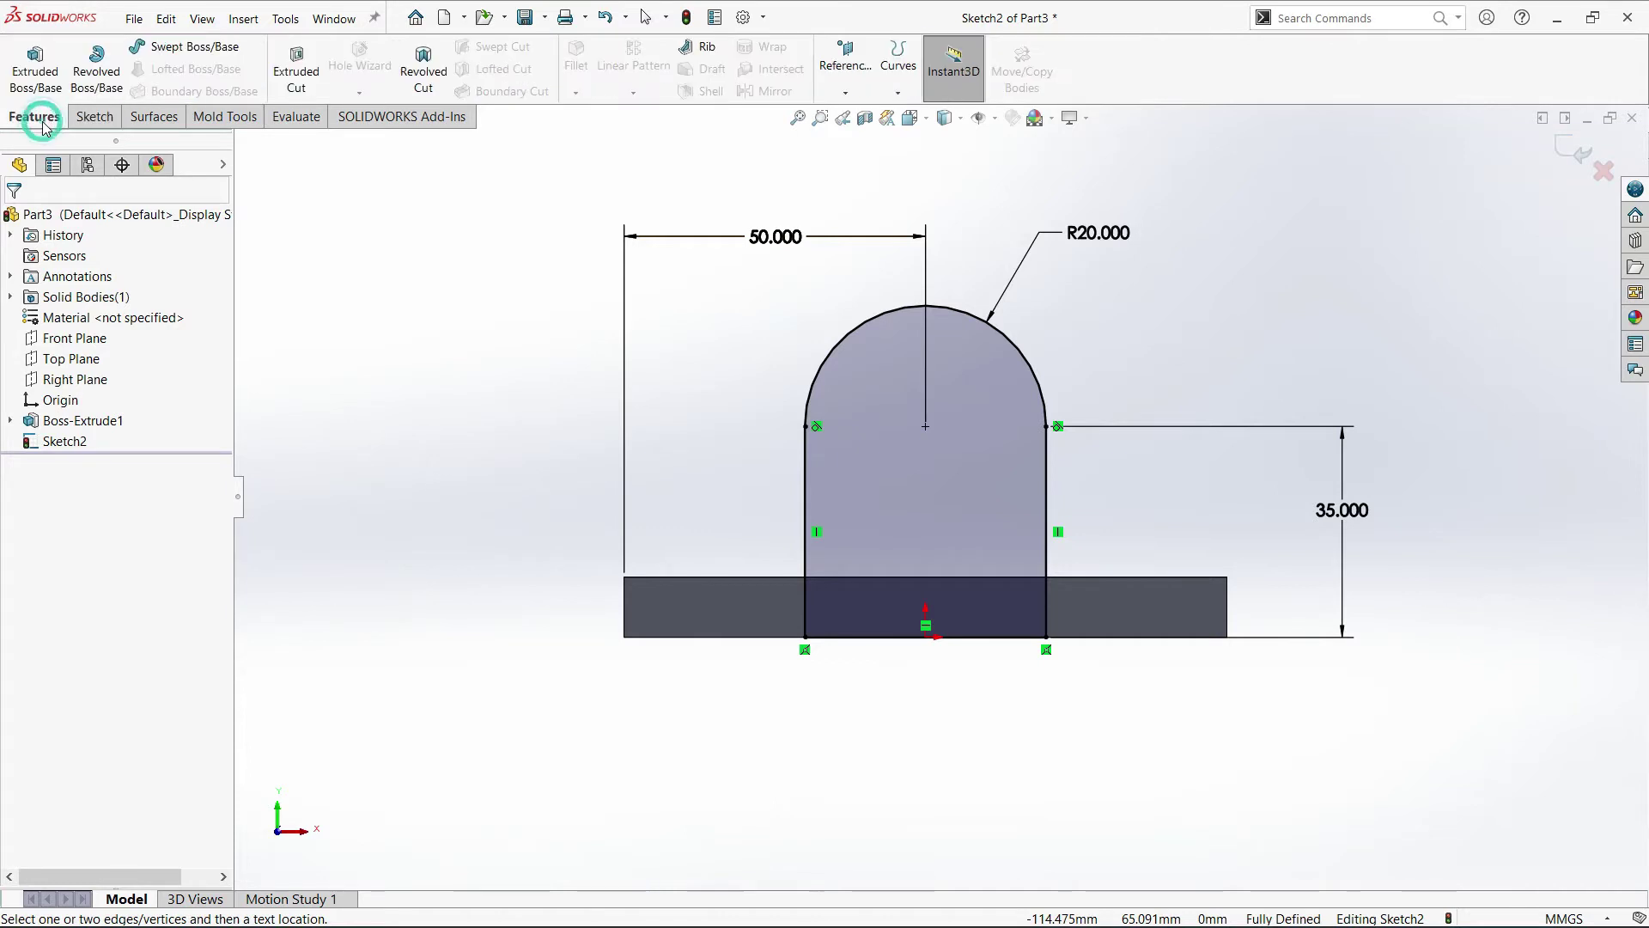
click(36, 75)
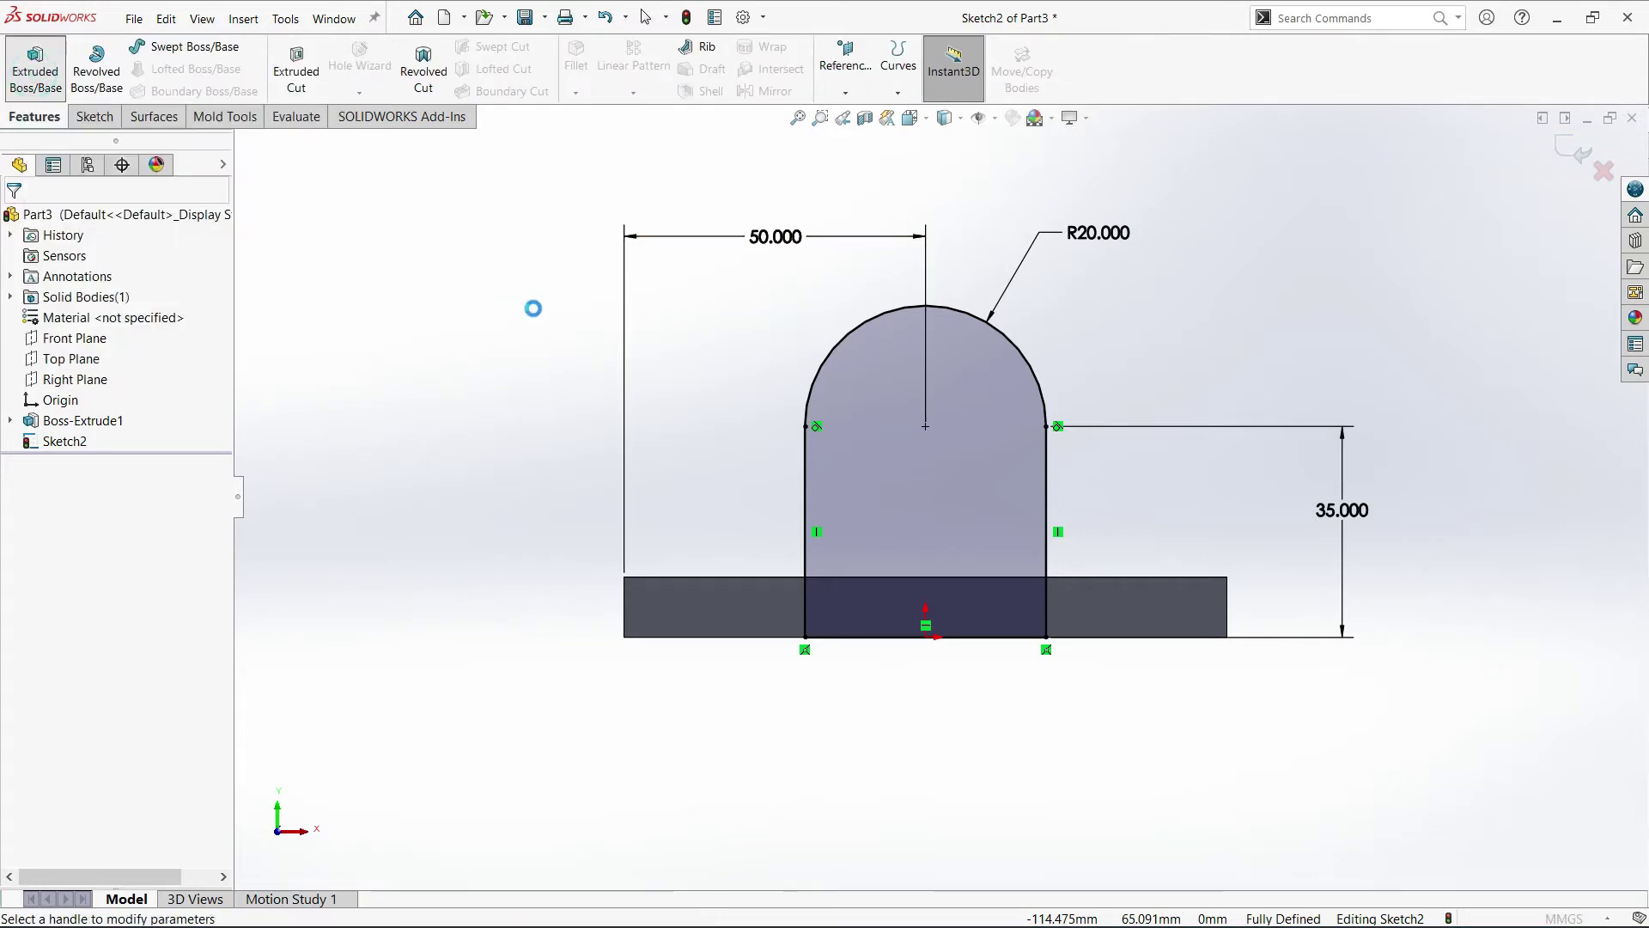
middle_drag(566, 318, 581, 545)
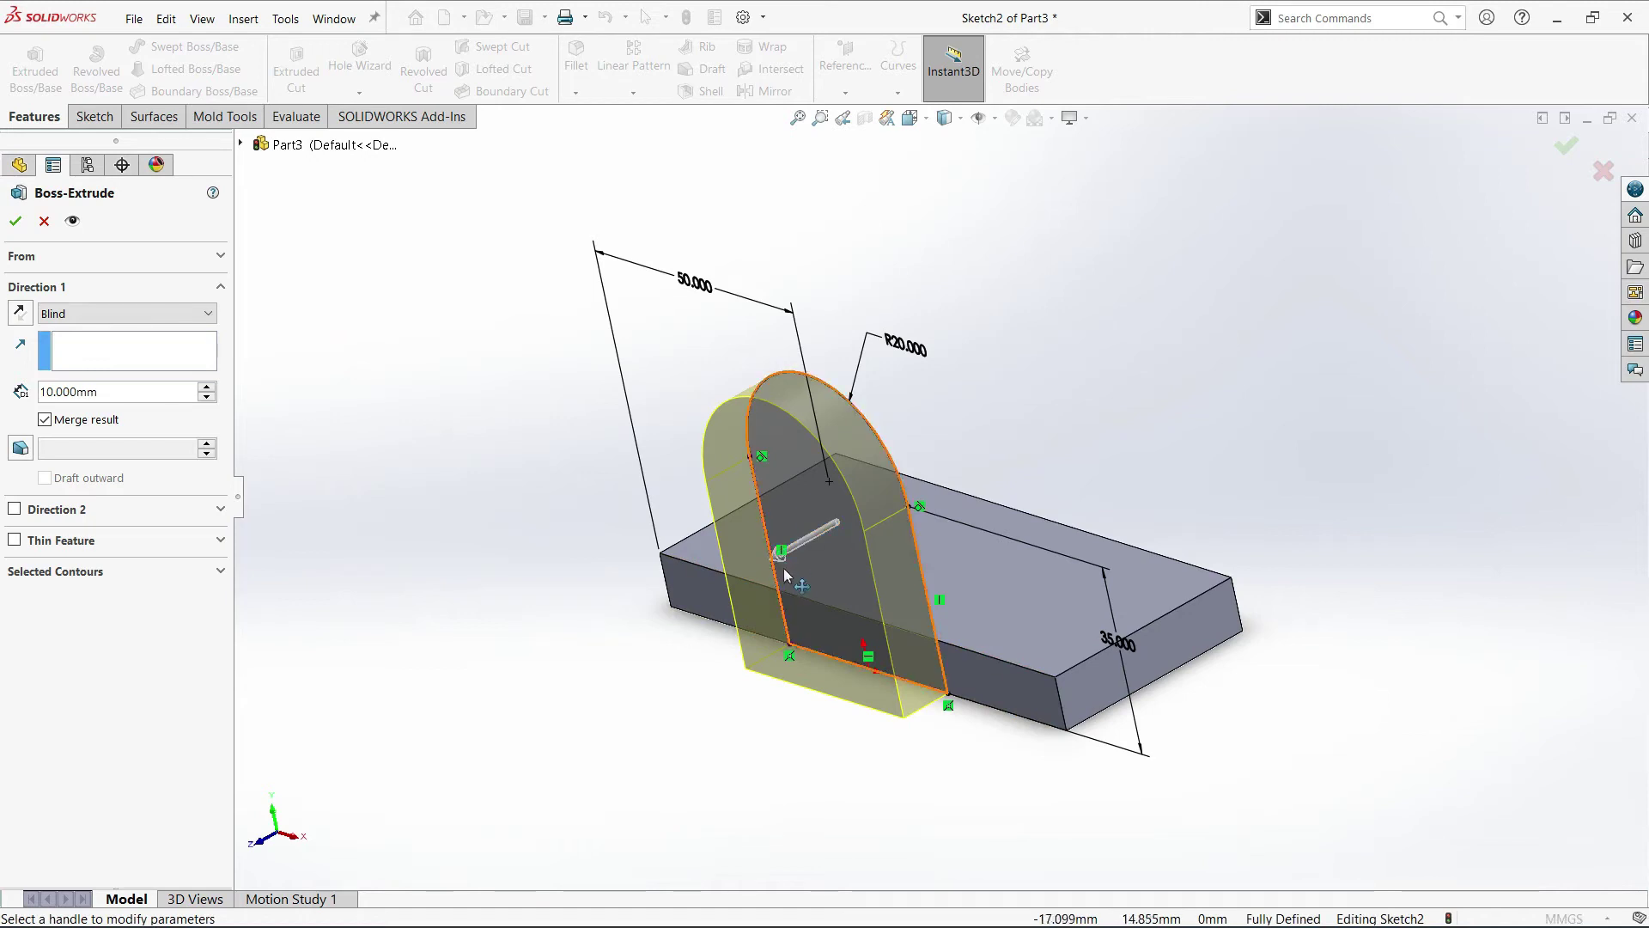
click(19, 314)
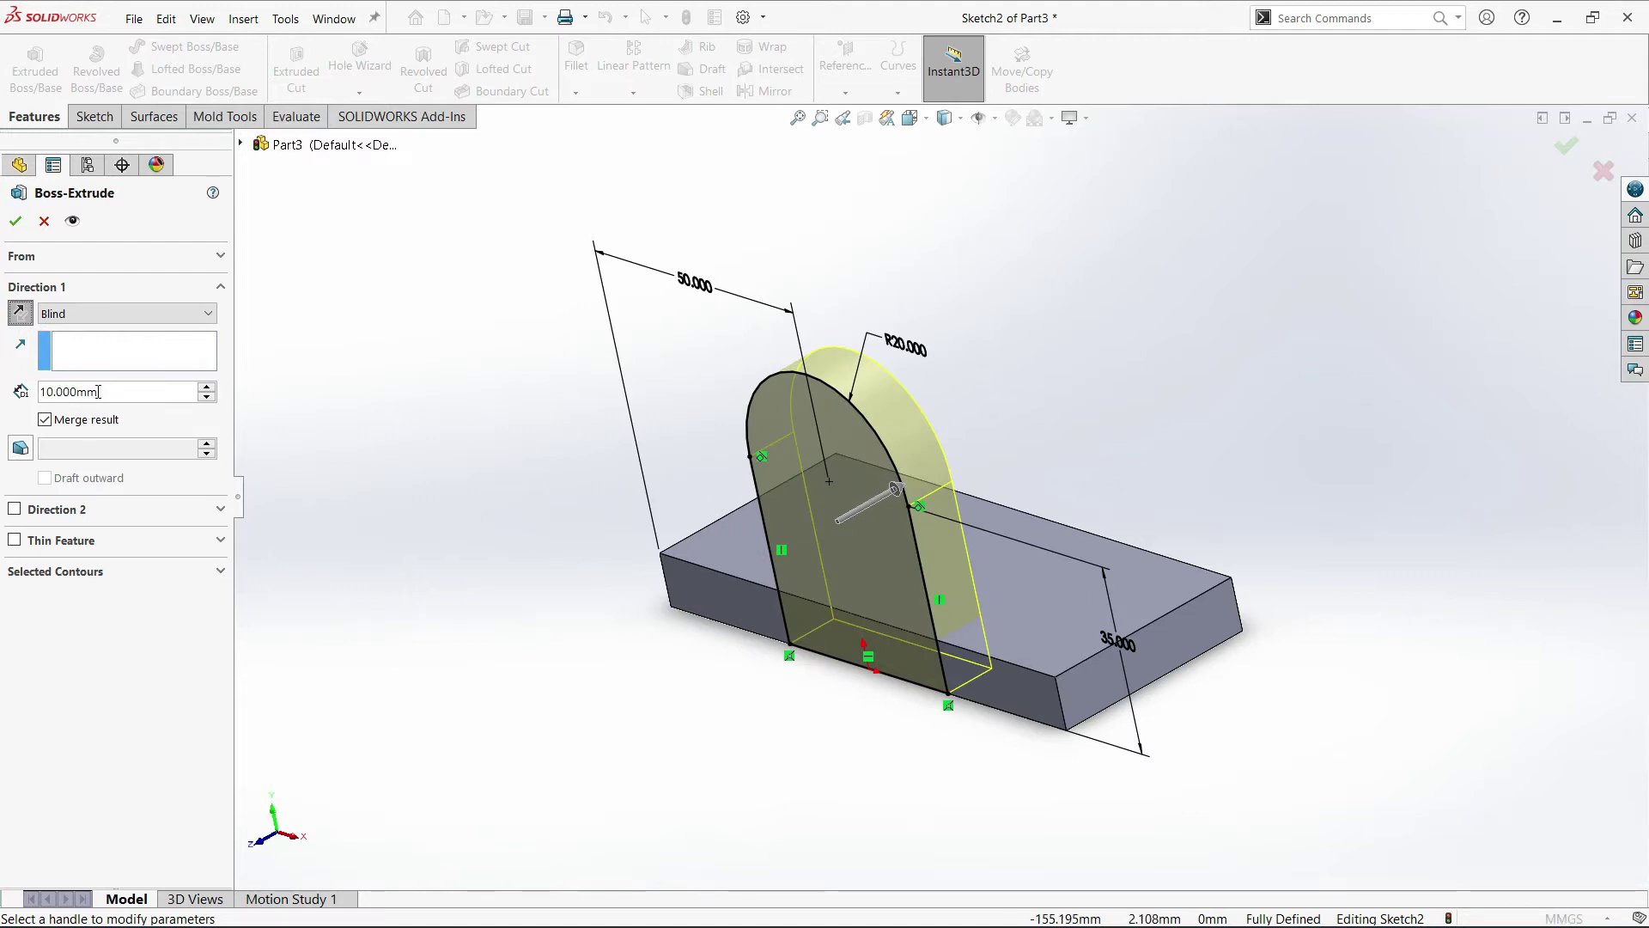
drag(104, 392, 41, 391)
text(100)
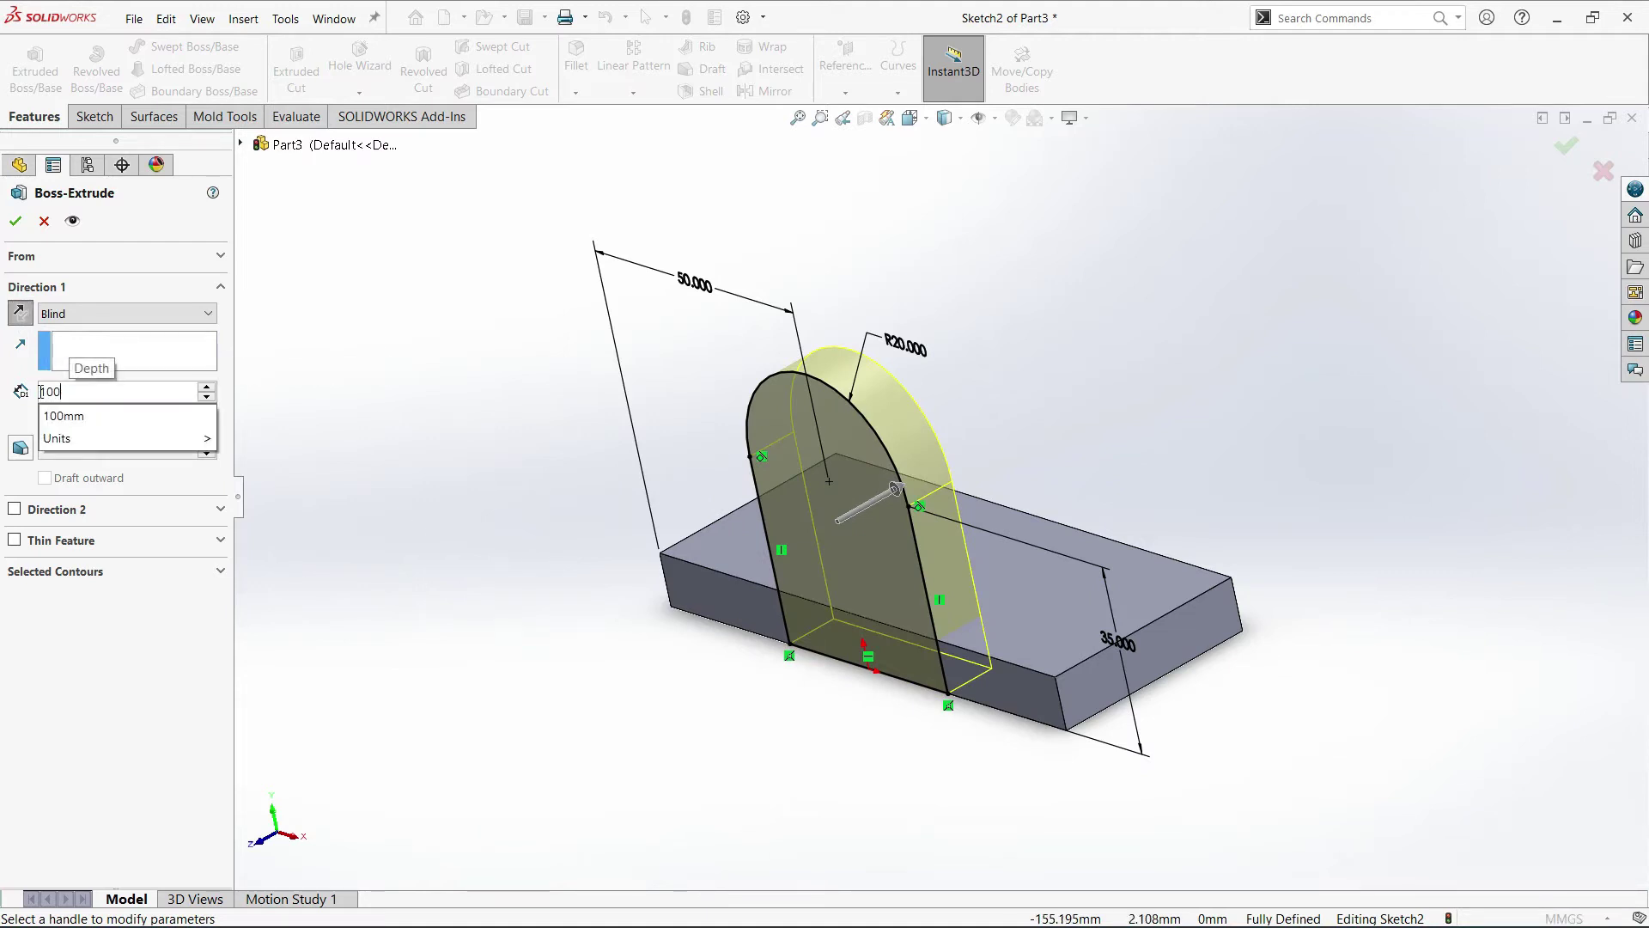
key(BackSpace)
key(Return)
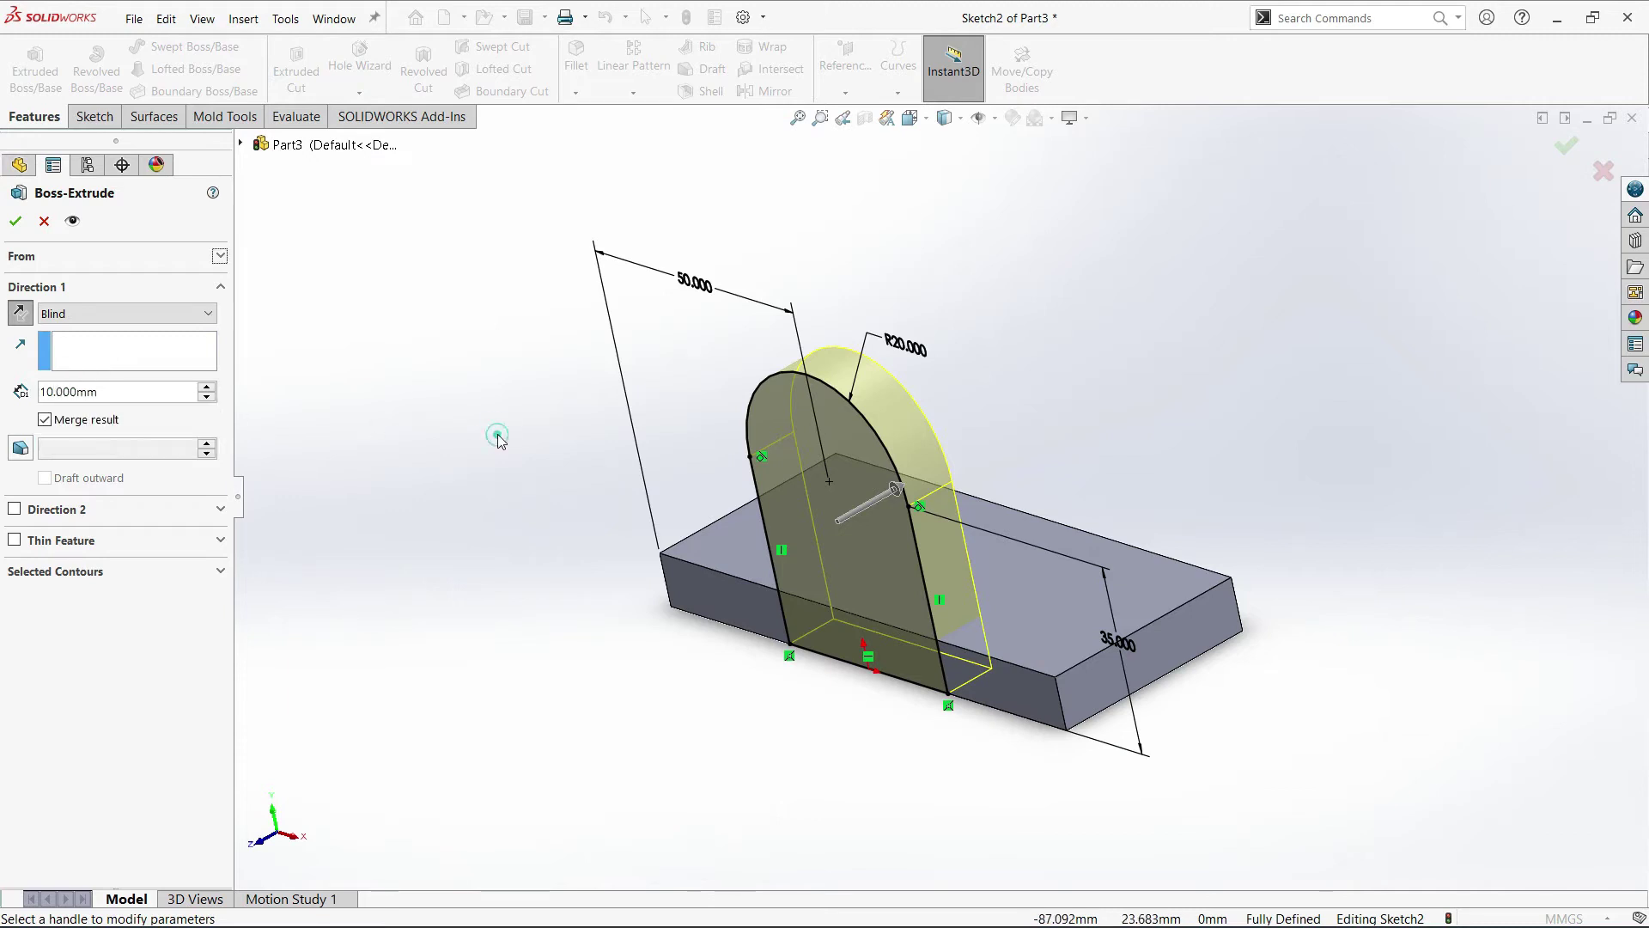
click(14, 224)
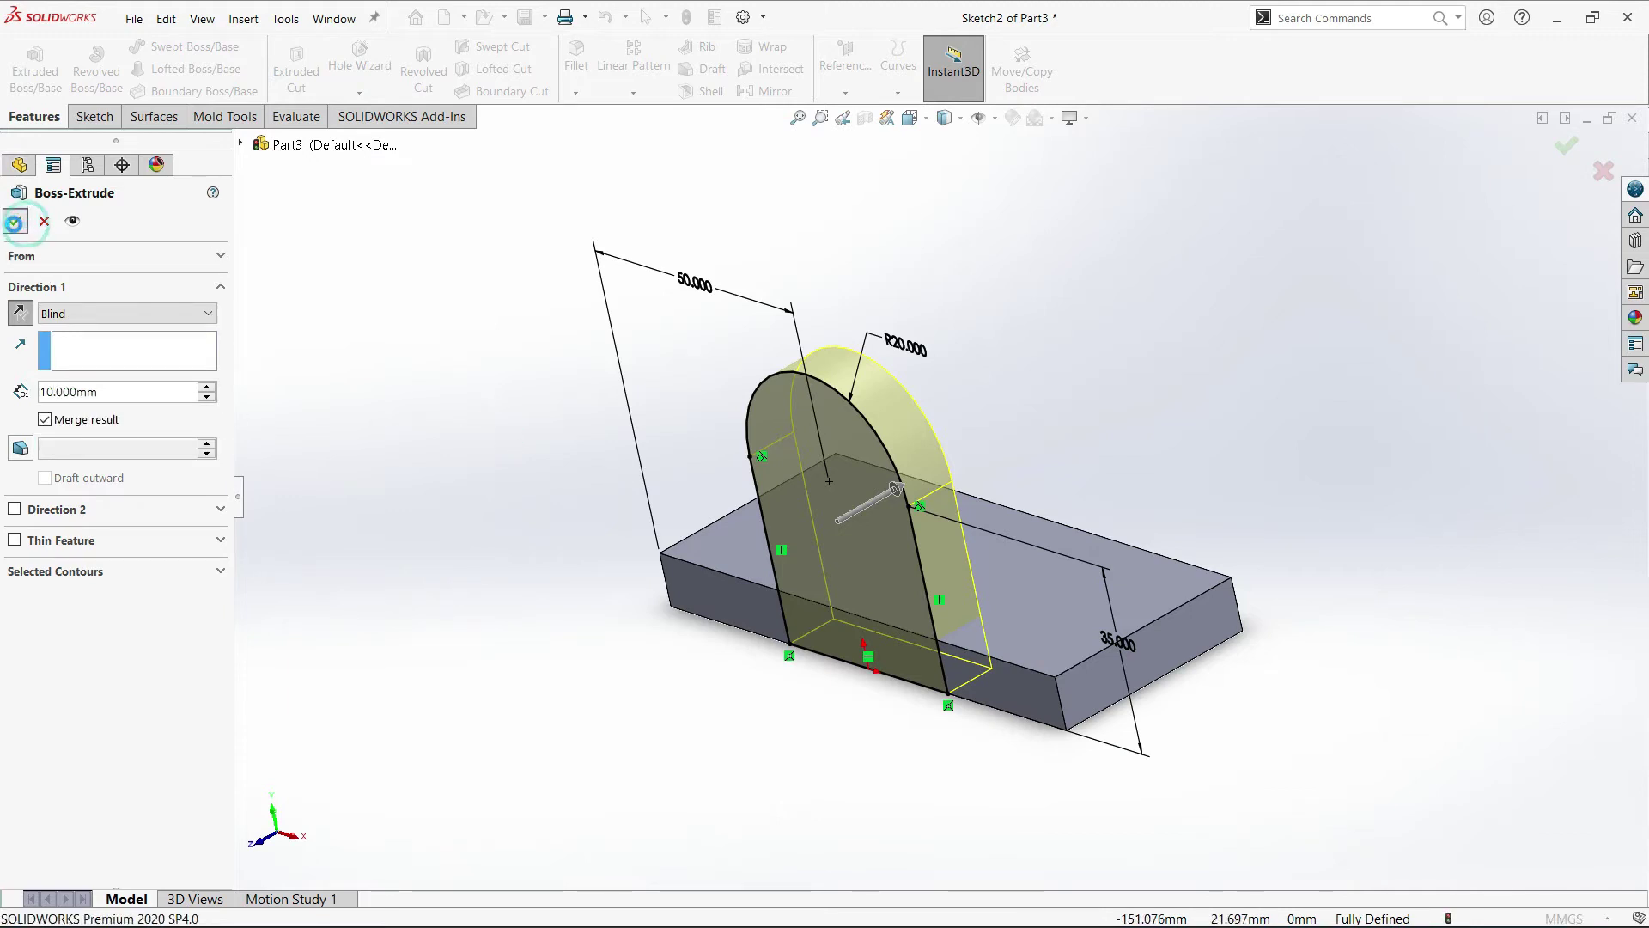
click(518, 409)
Start a new sketch on the arched upright's front face, viewed normal to the face.
middle_drag(518, 408, 658, 476)
click(909, 118)
click(1007, 165)
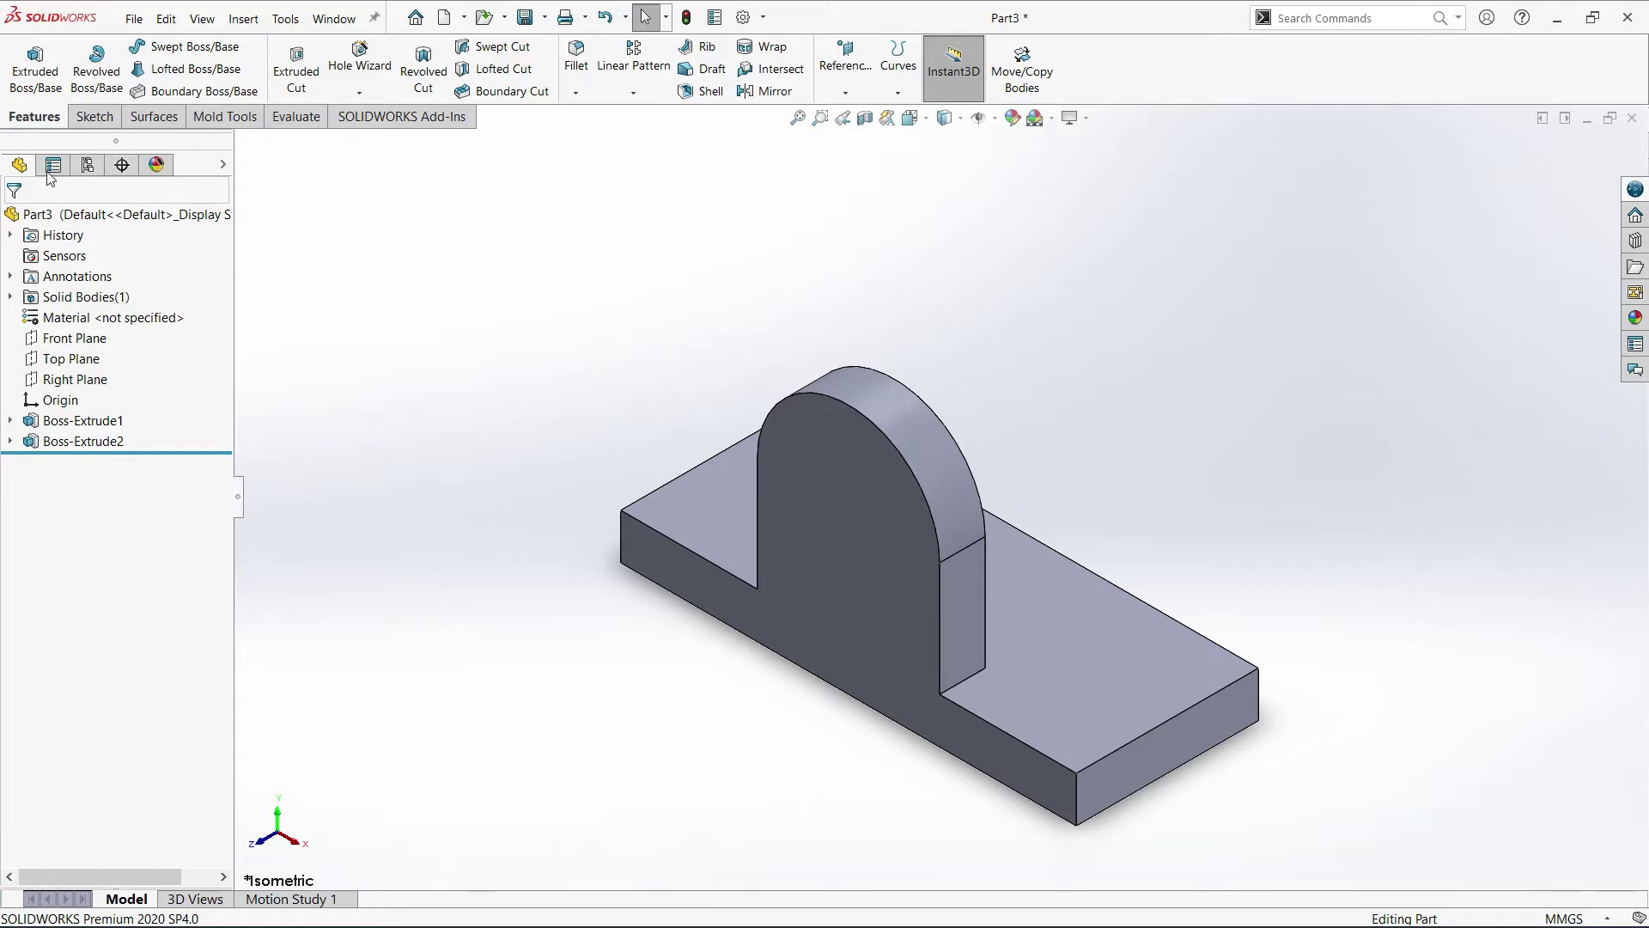
click(91, 117)
click(30, 69)
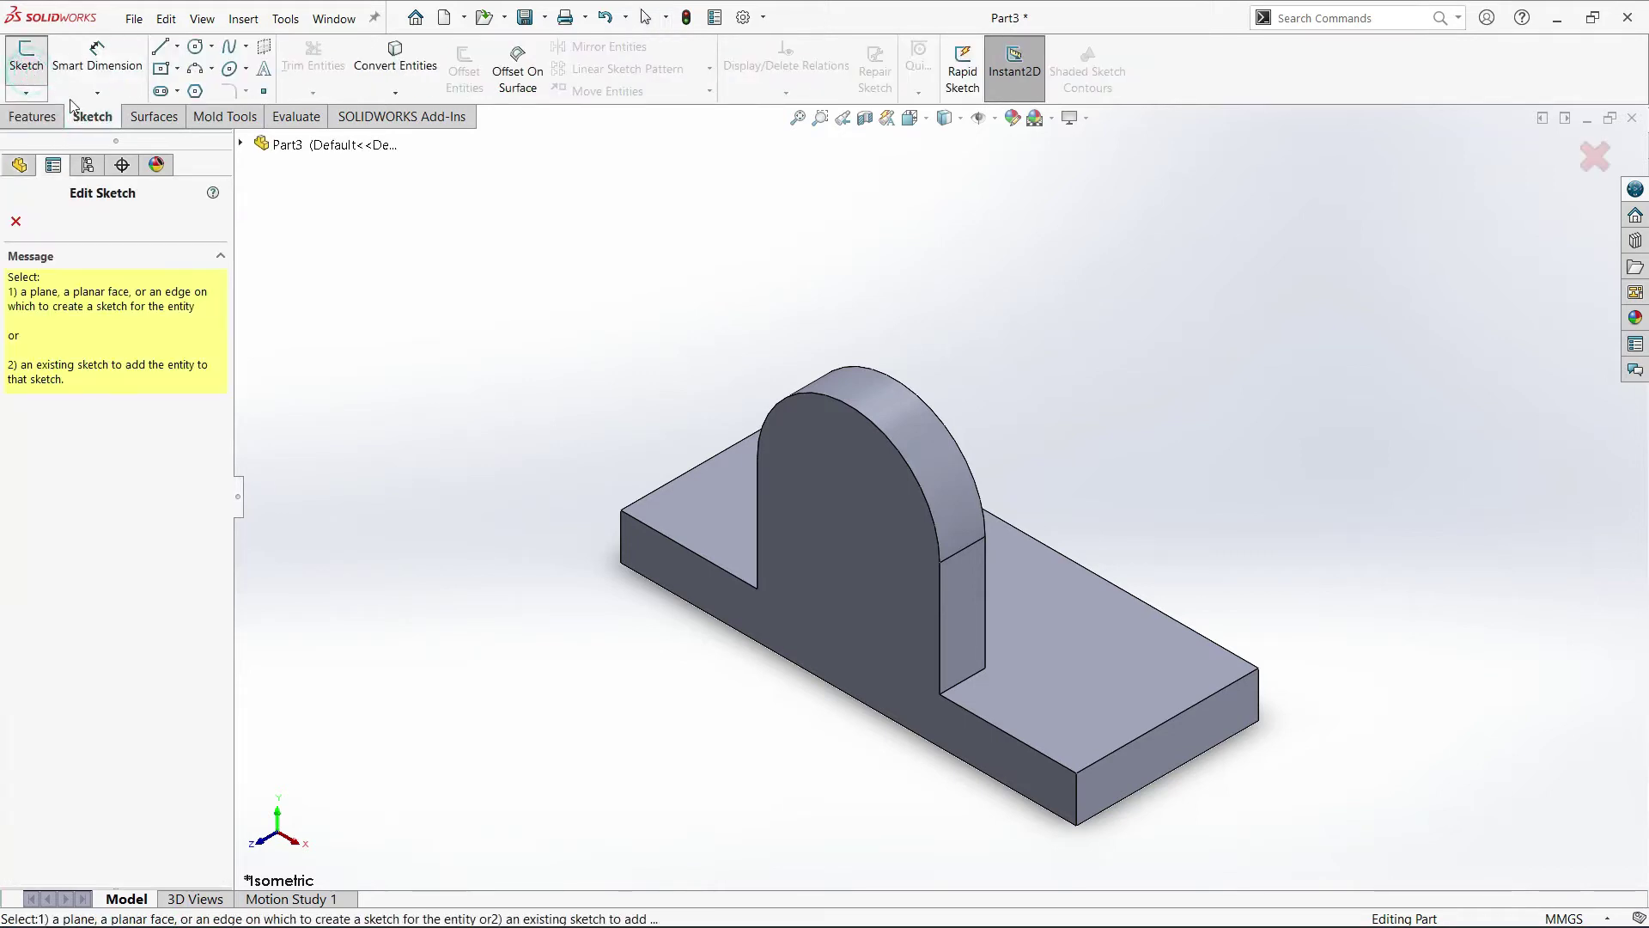
click(844, 576)
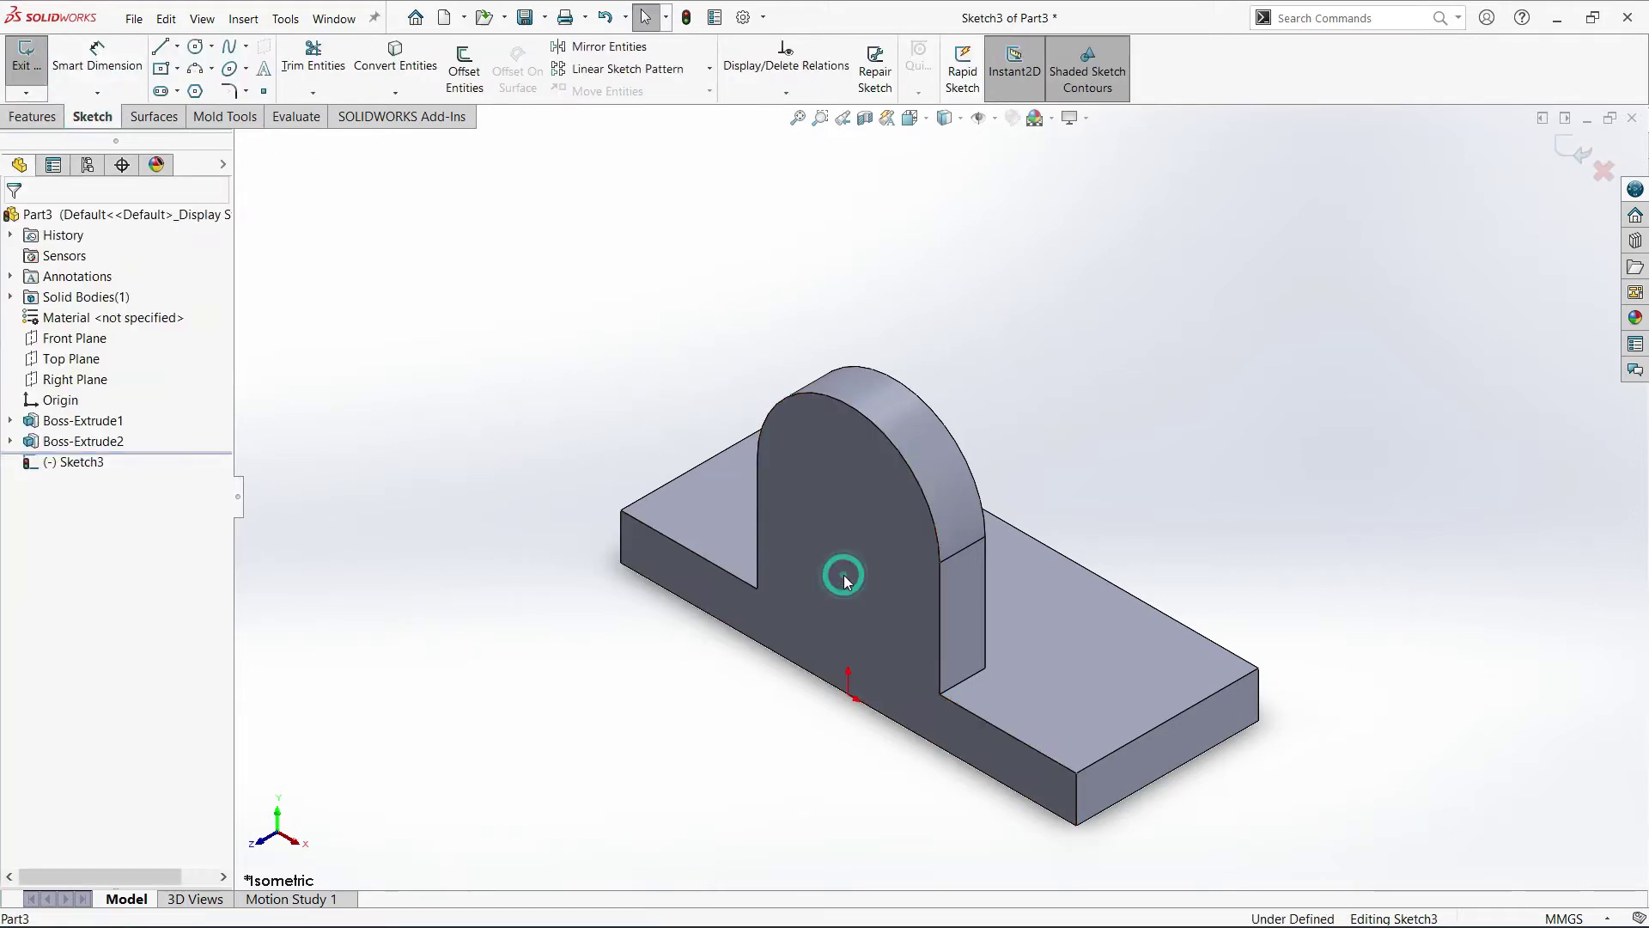
click(911, 118)
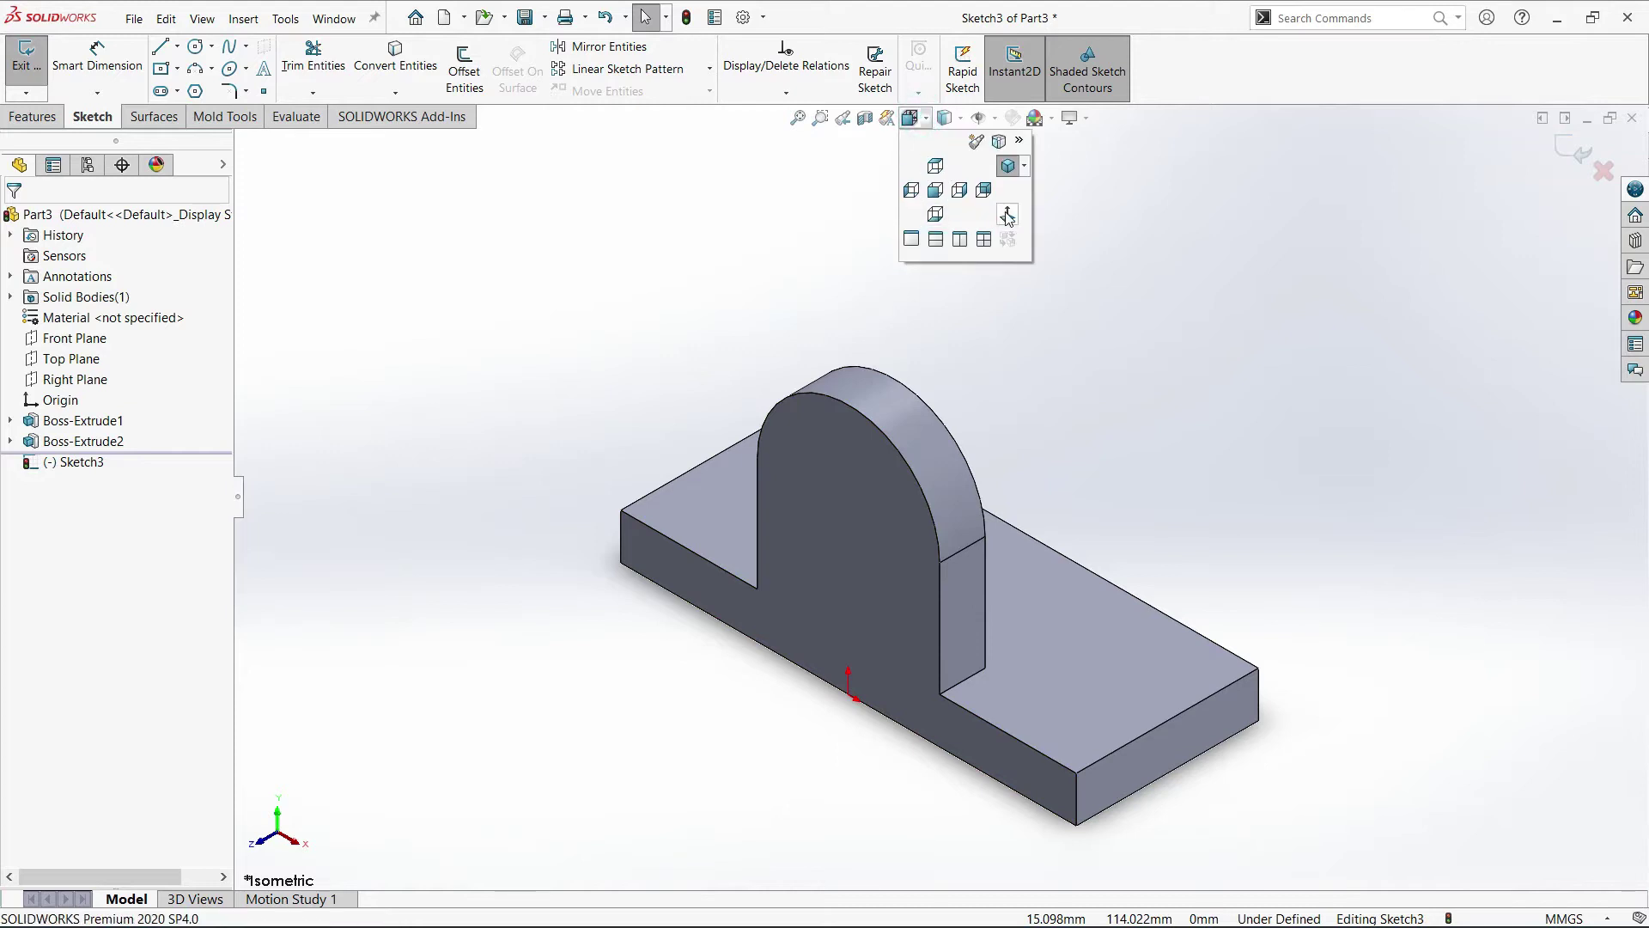
click(1008, 214)
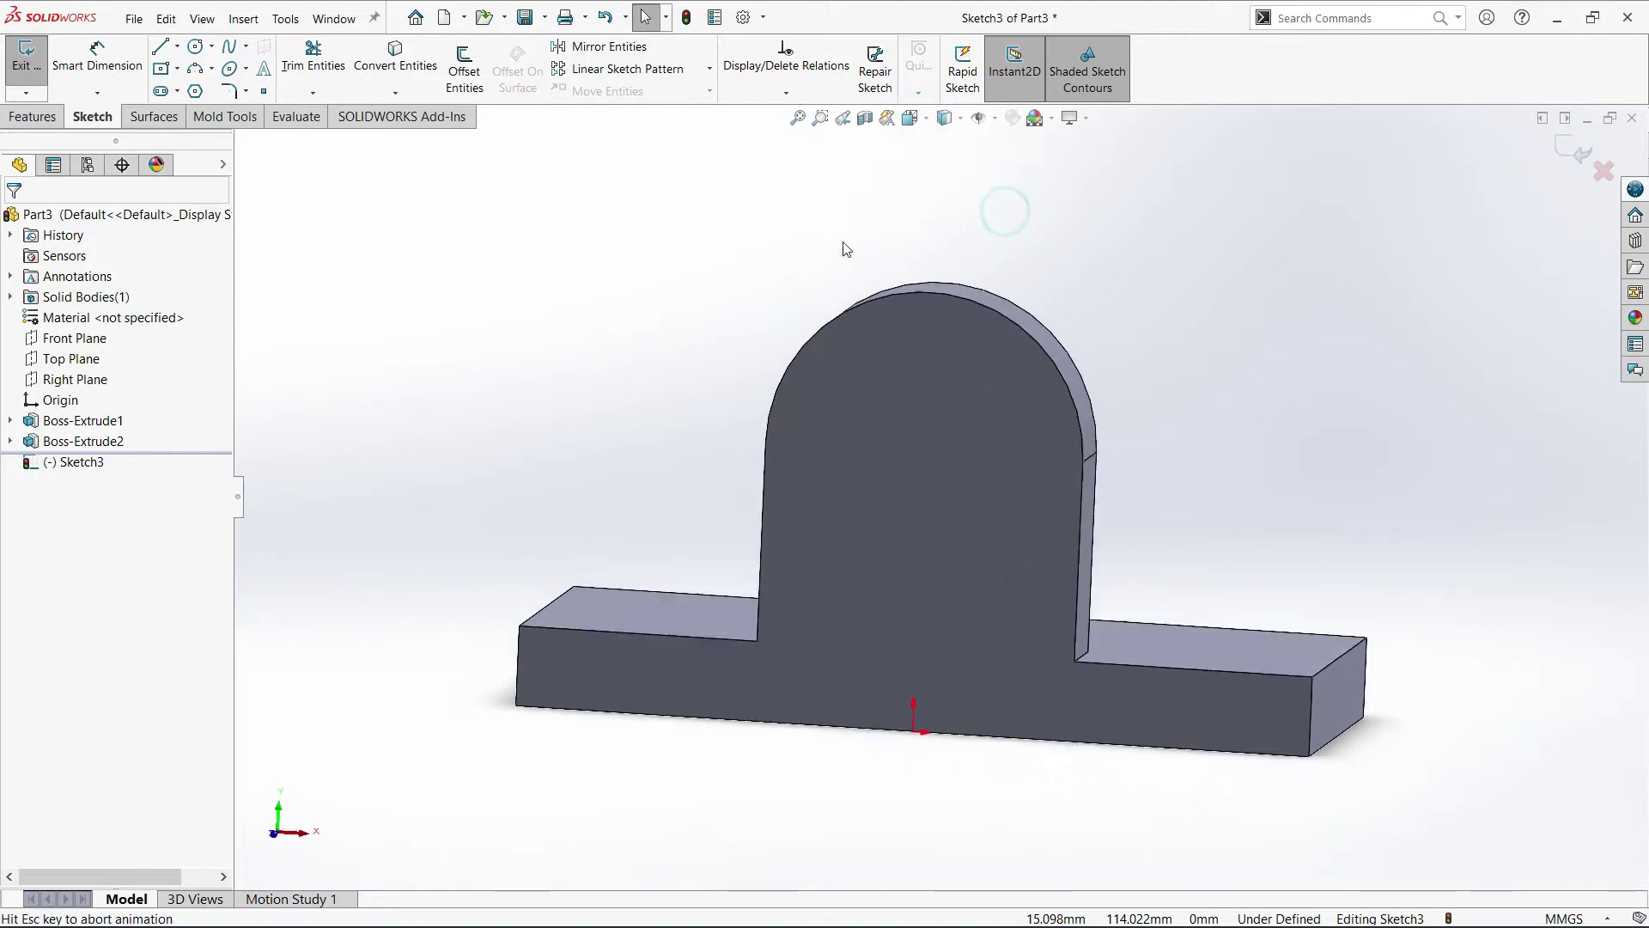
Draw a corner rectangle about 32 by 7 mm rising from the block's lower edge around the origin.
click(177, 68)
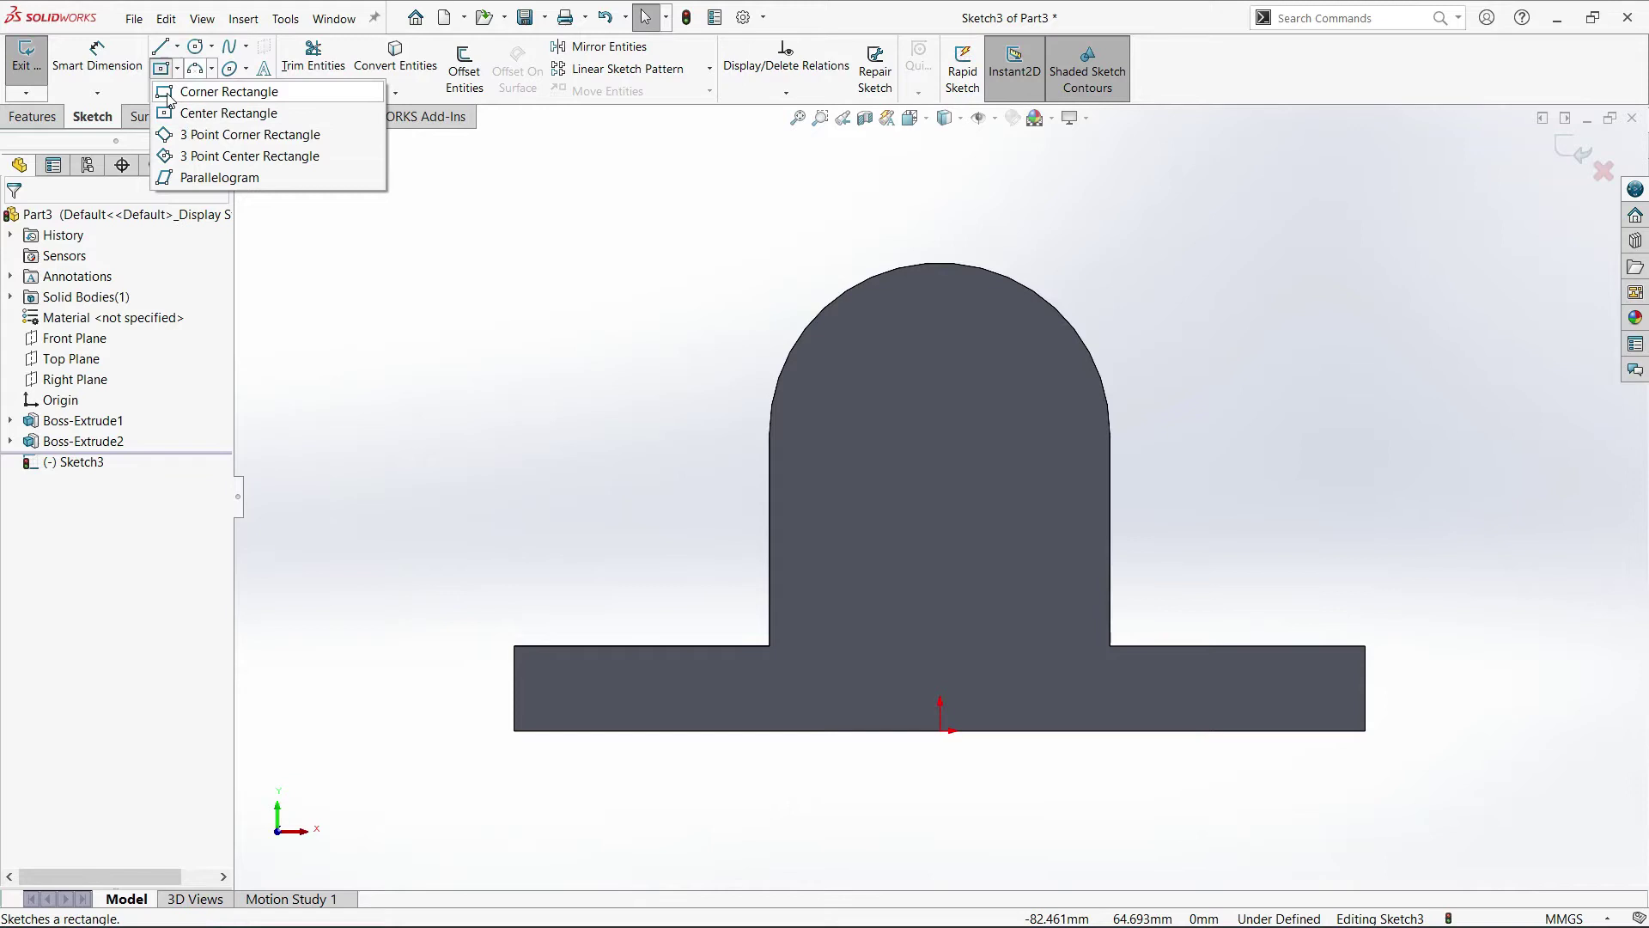
click(169, 92)
click(807, 731)
click(1075, 668)
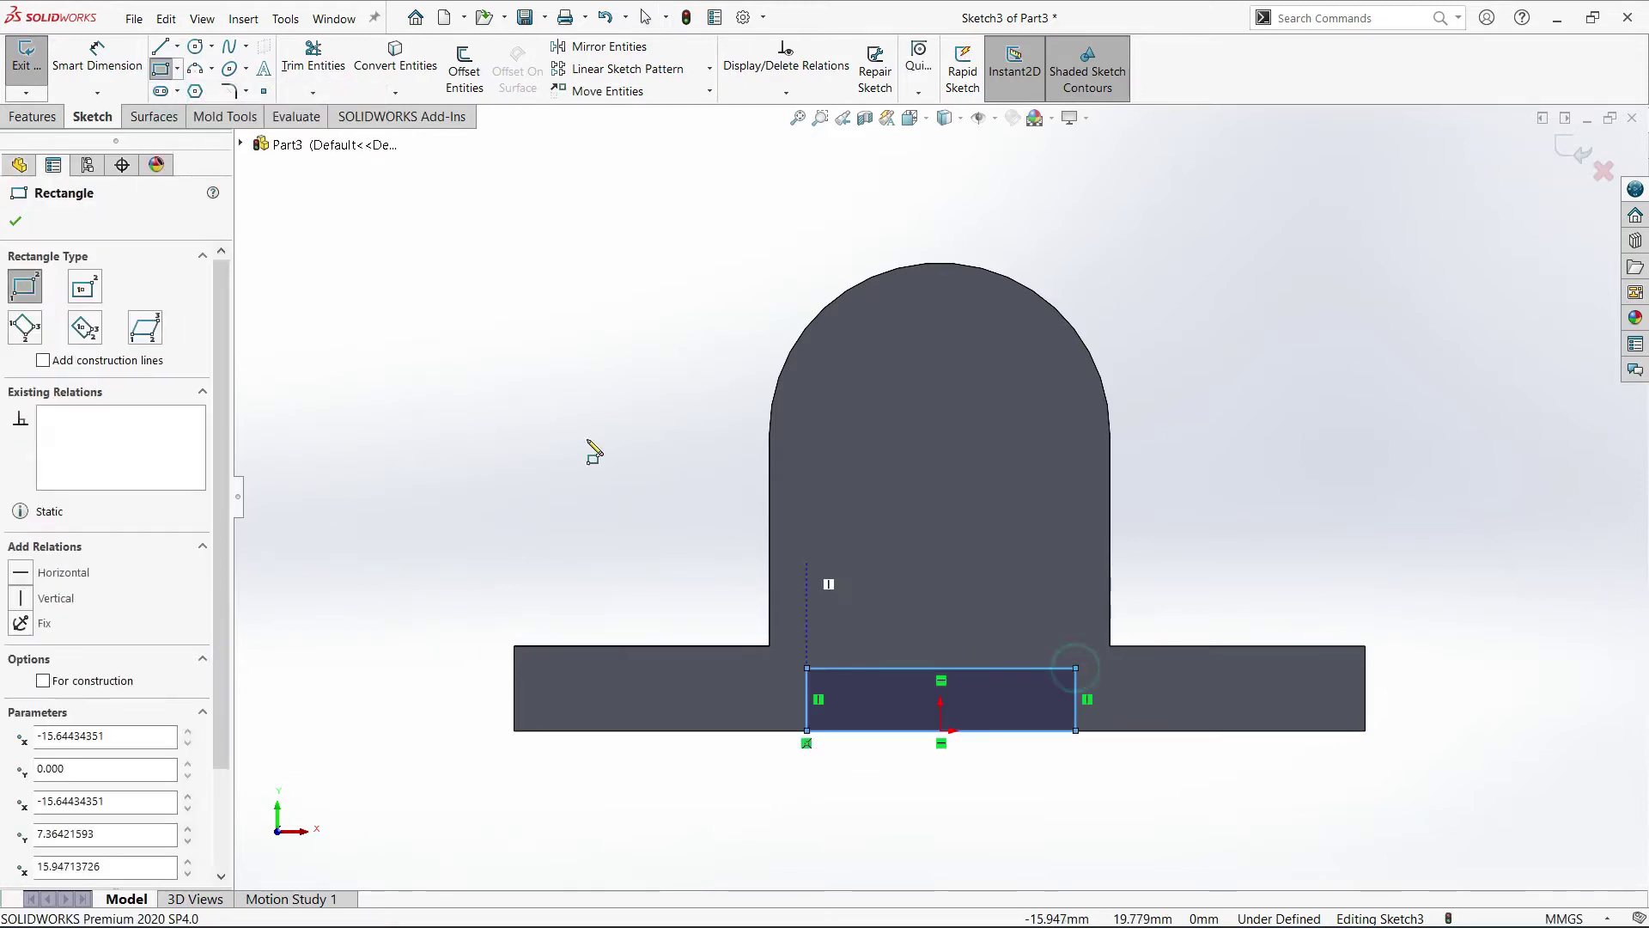
Dimension the height of the rectangle at the block's lower edge as 3 mm.
click(115, 72)
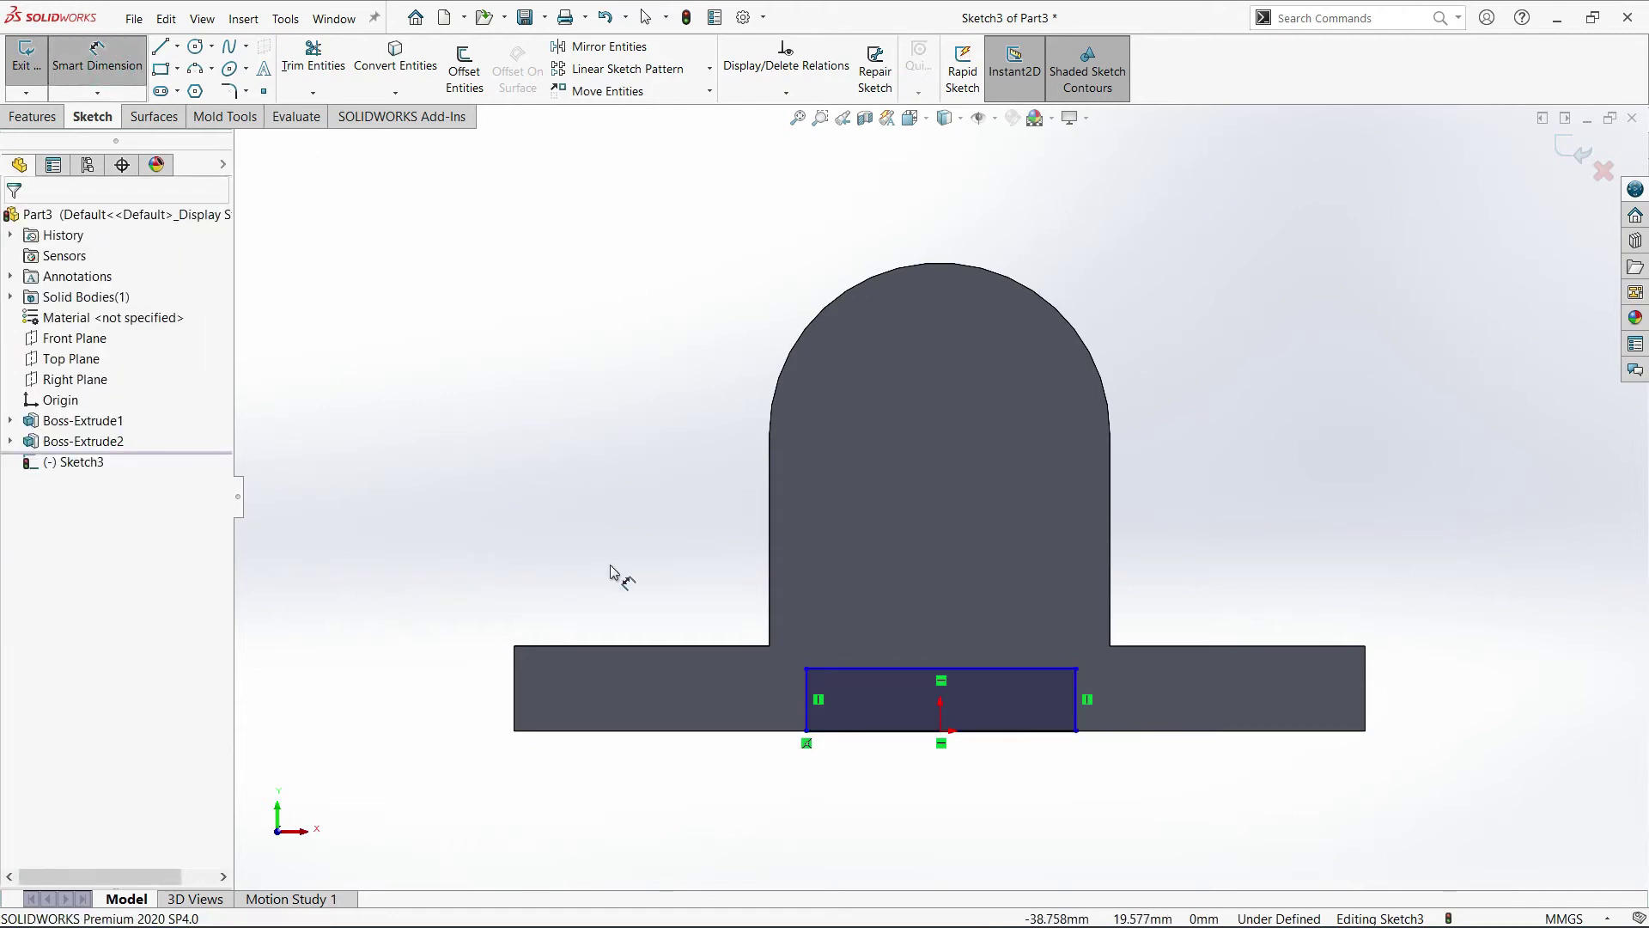
click(1077, 703)
click(1150, 706)
text(33)
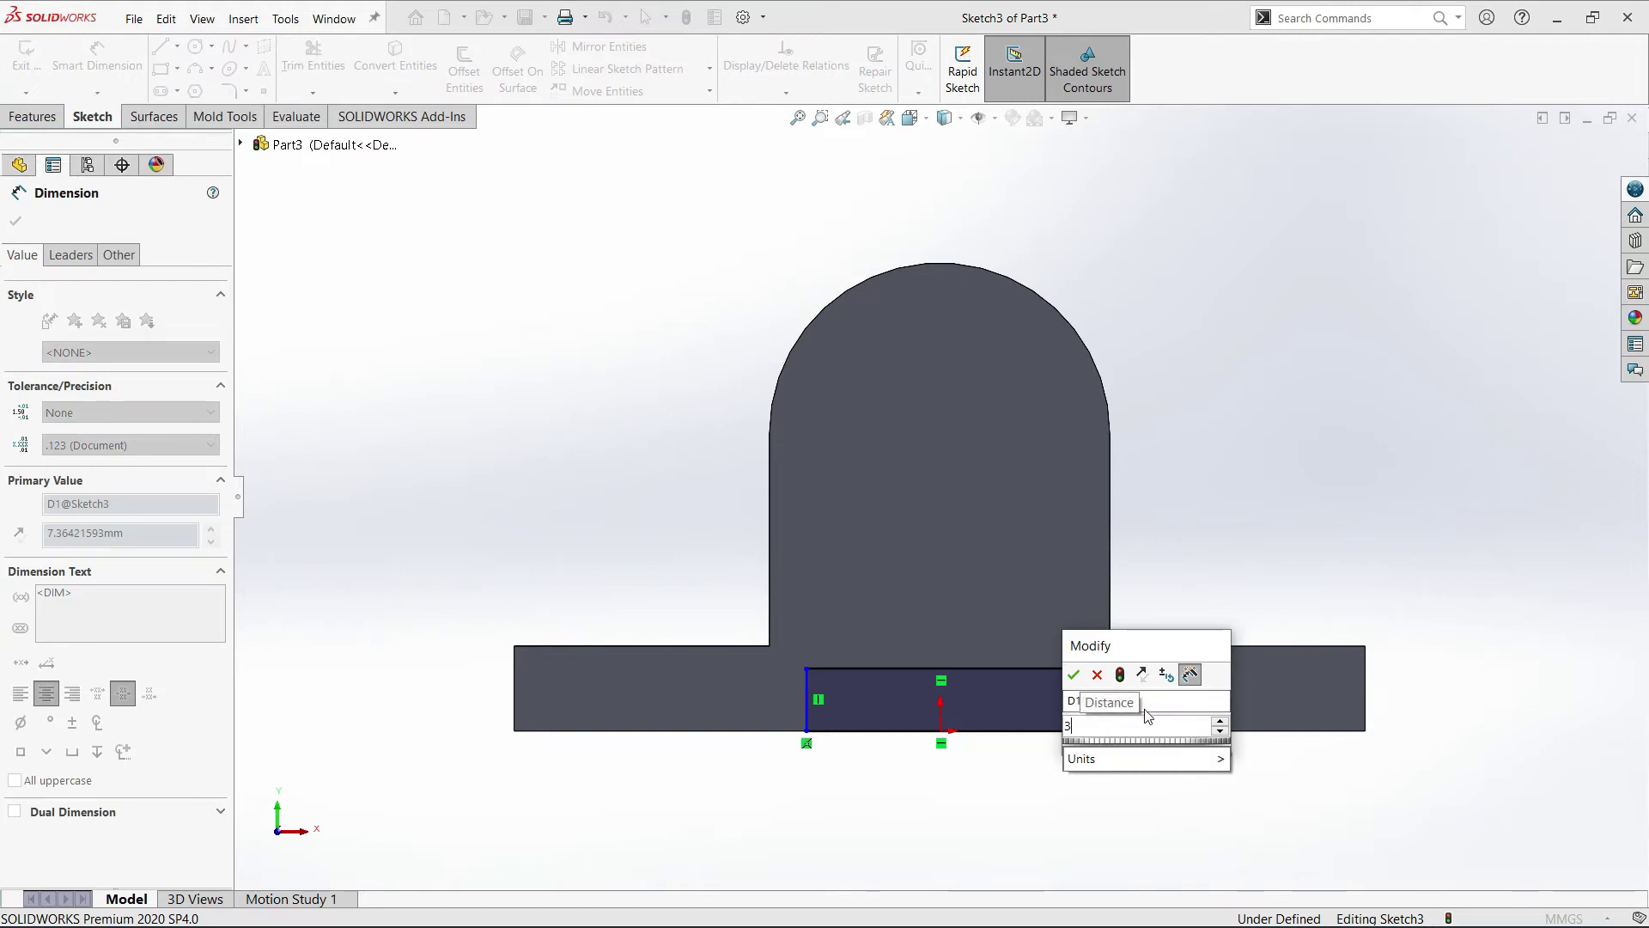
key(BackSpace)
click(1076, 674)
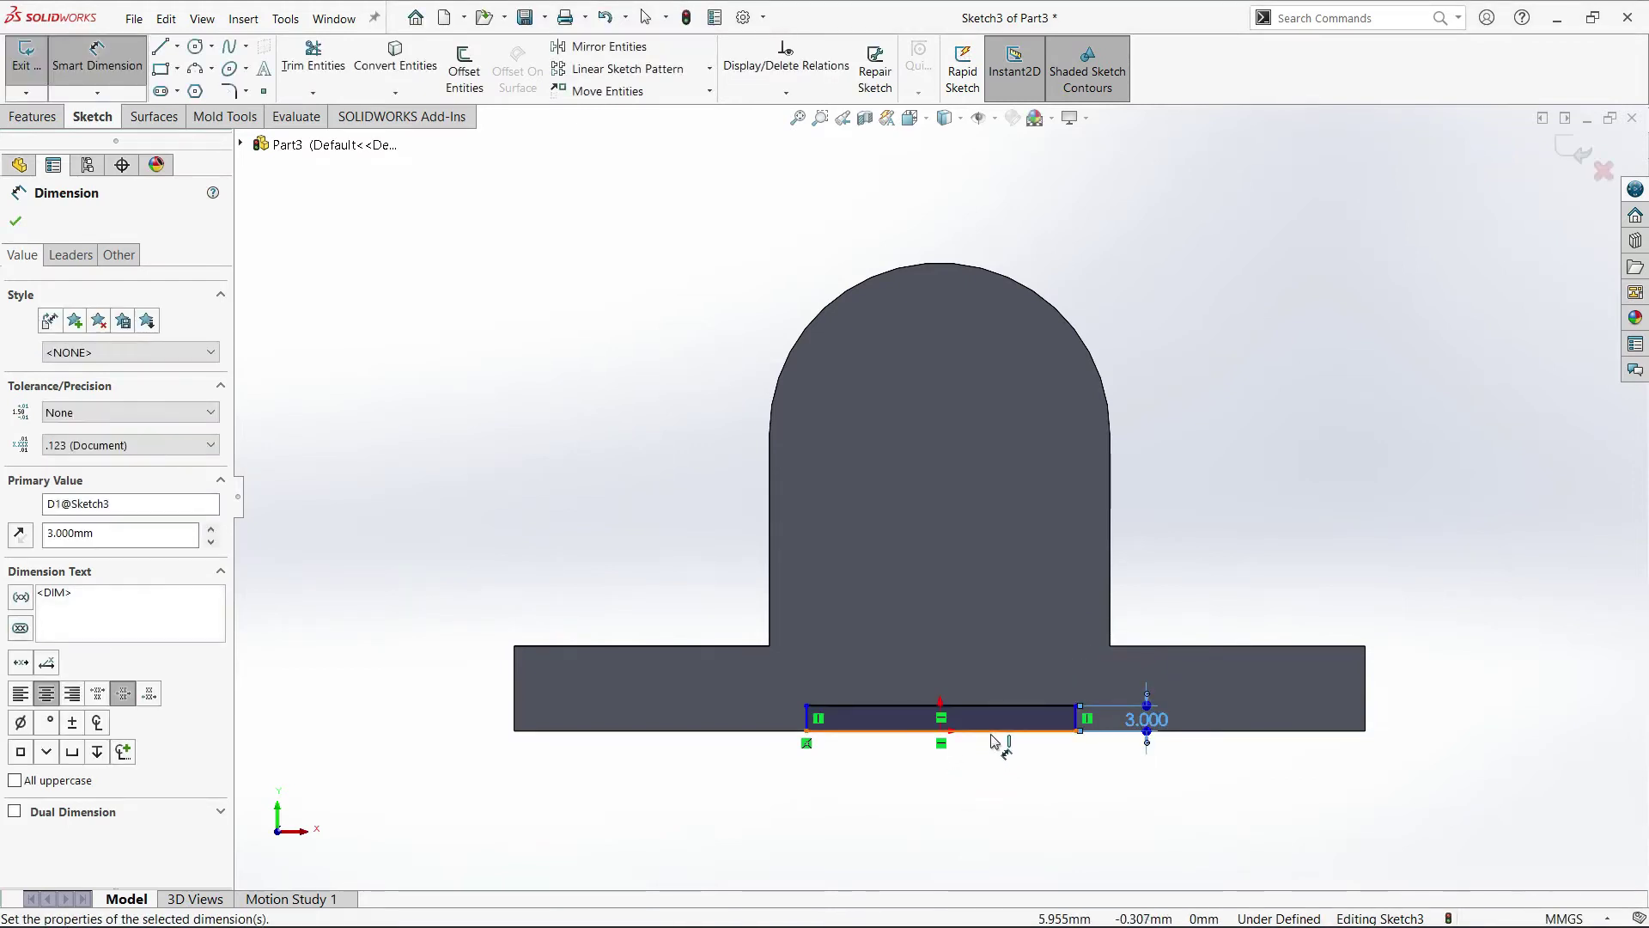
Dimension the rectangle's horizontal width along the block's lower edge as 40 mm.
click(994, 732)
click(941, 795)
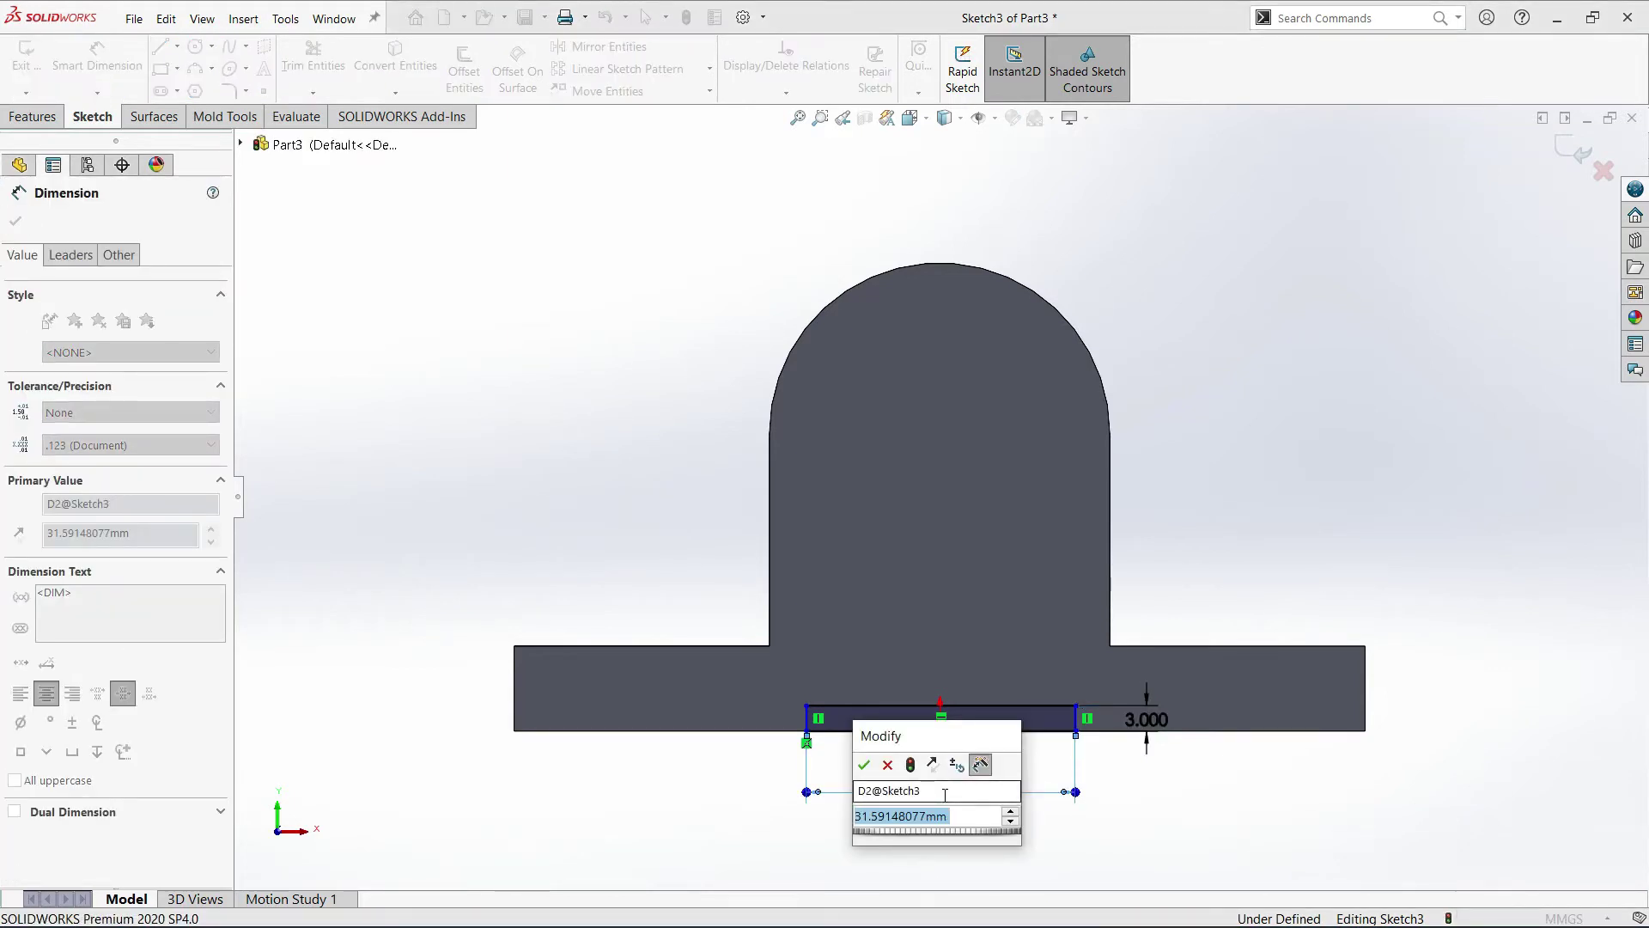
key(BackSpace)
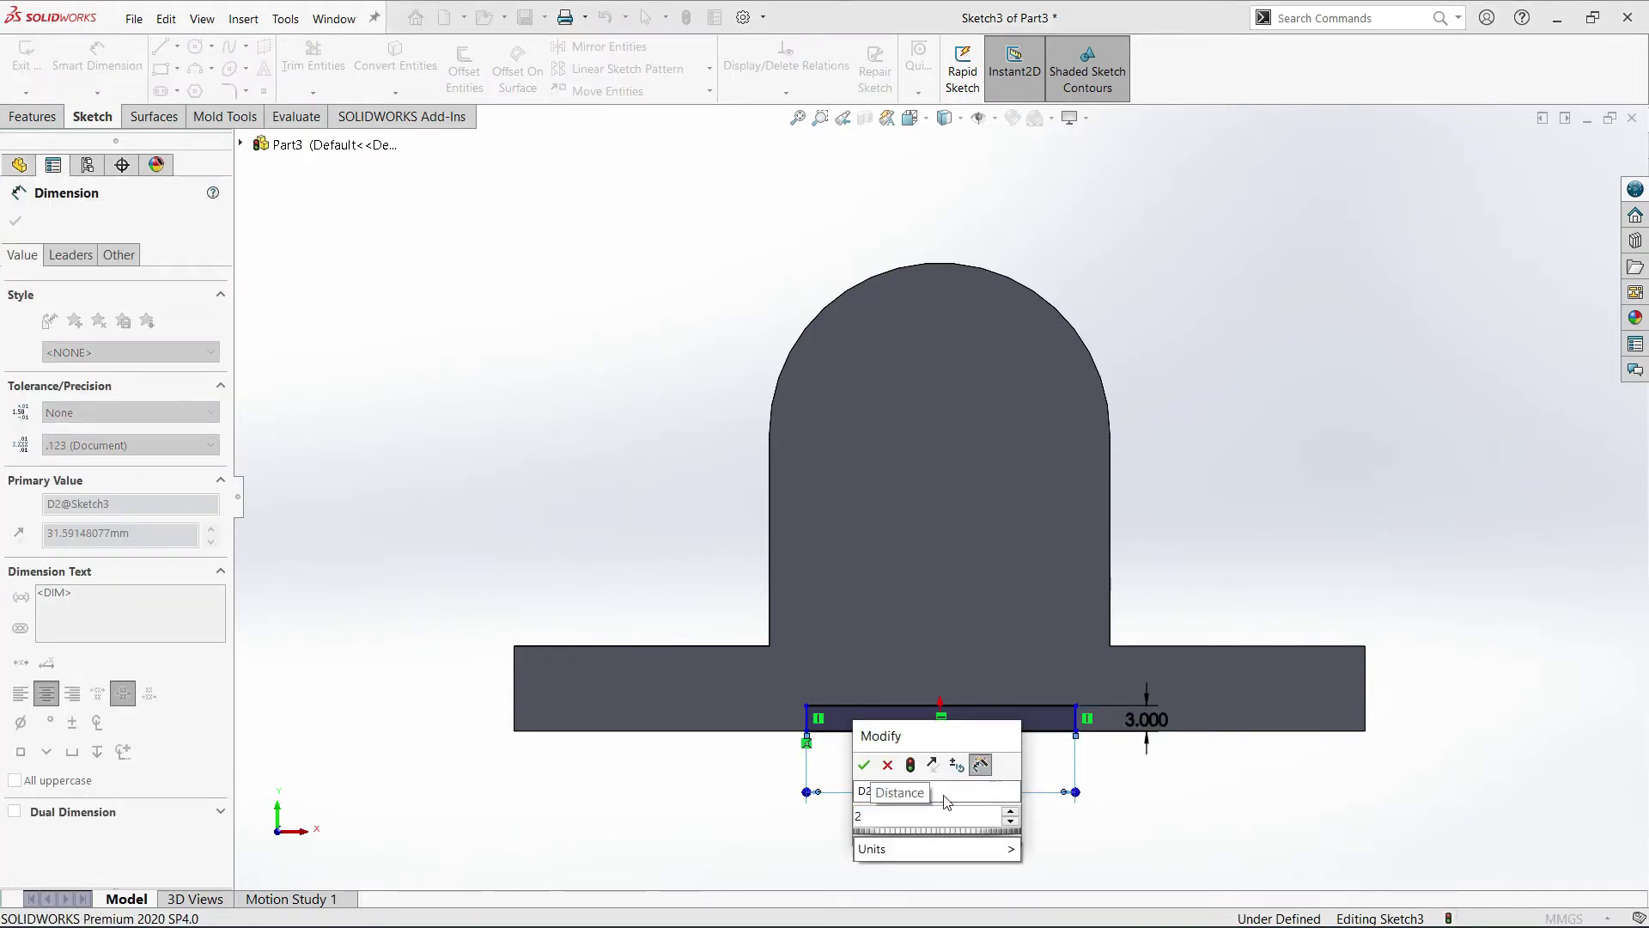
text(40)
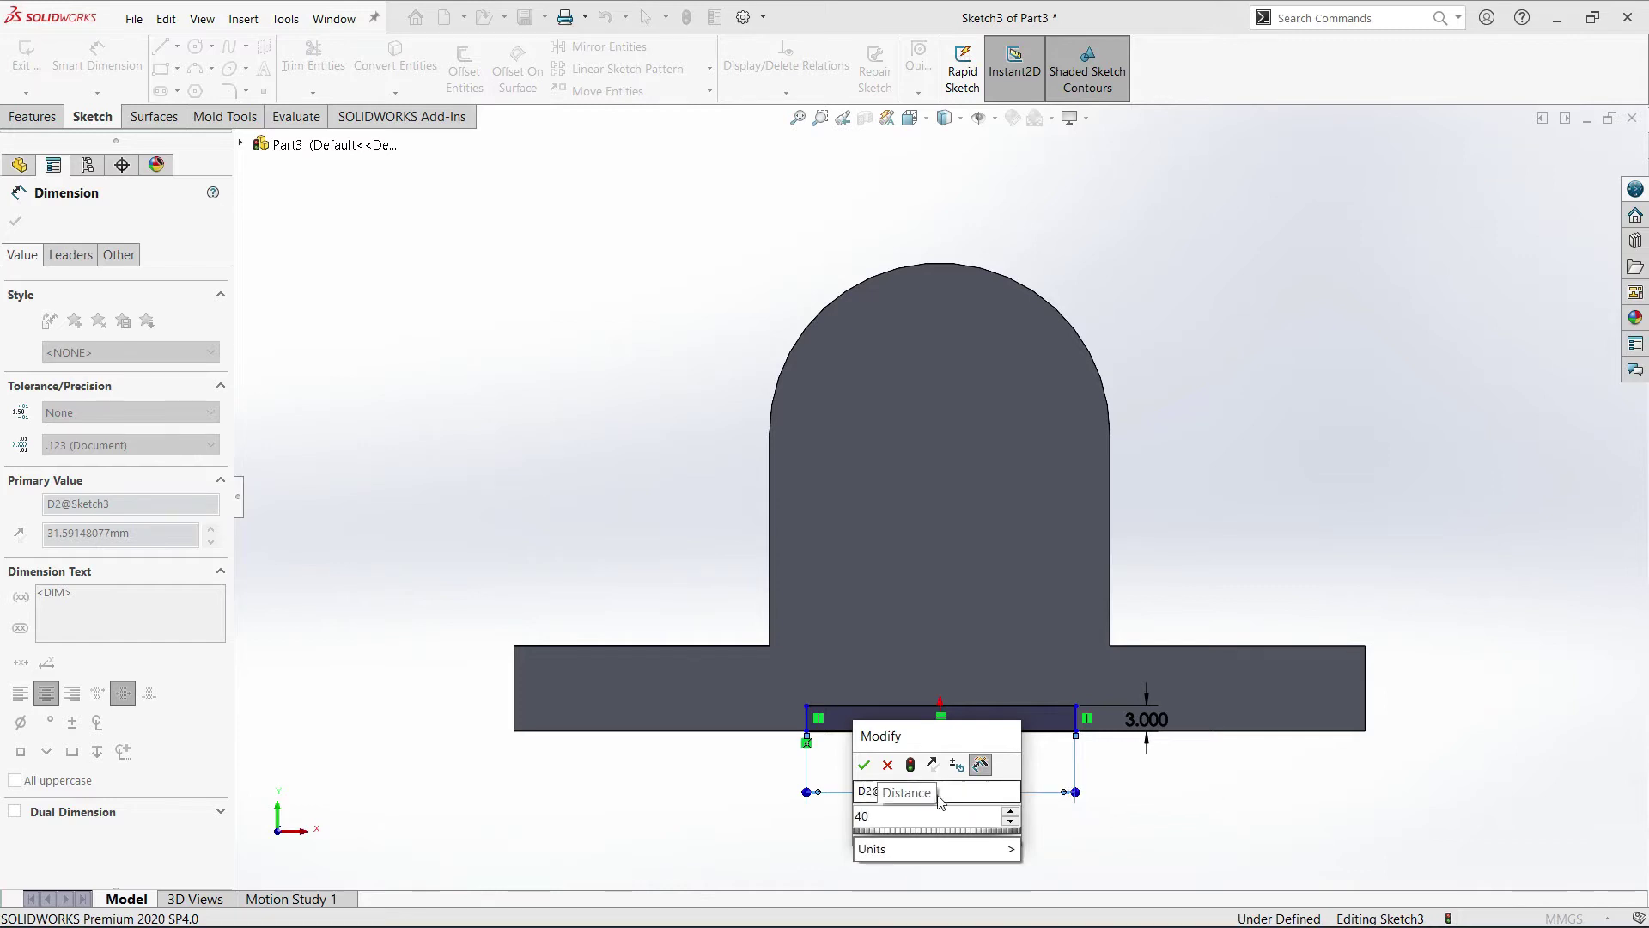
click(863, 765)
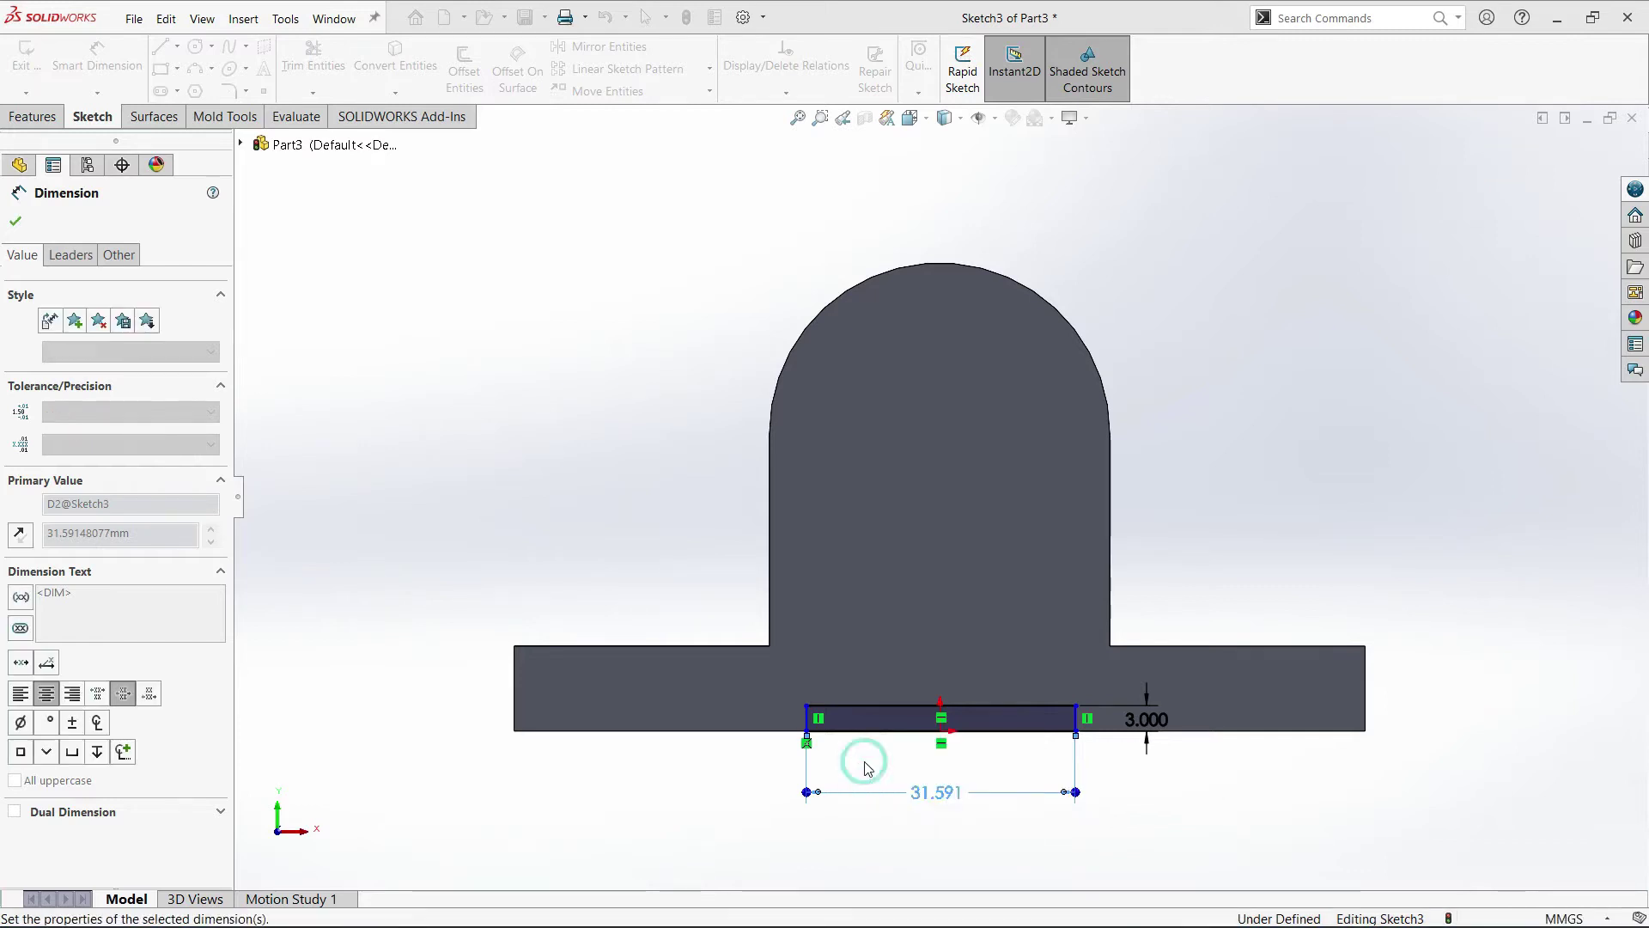
click(681, 560)
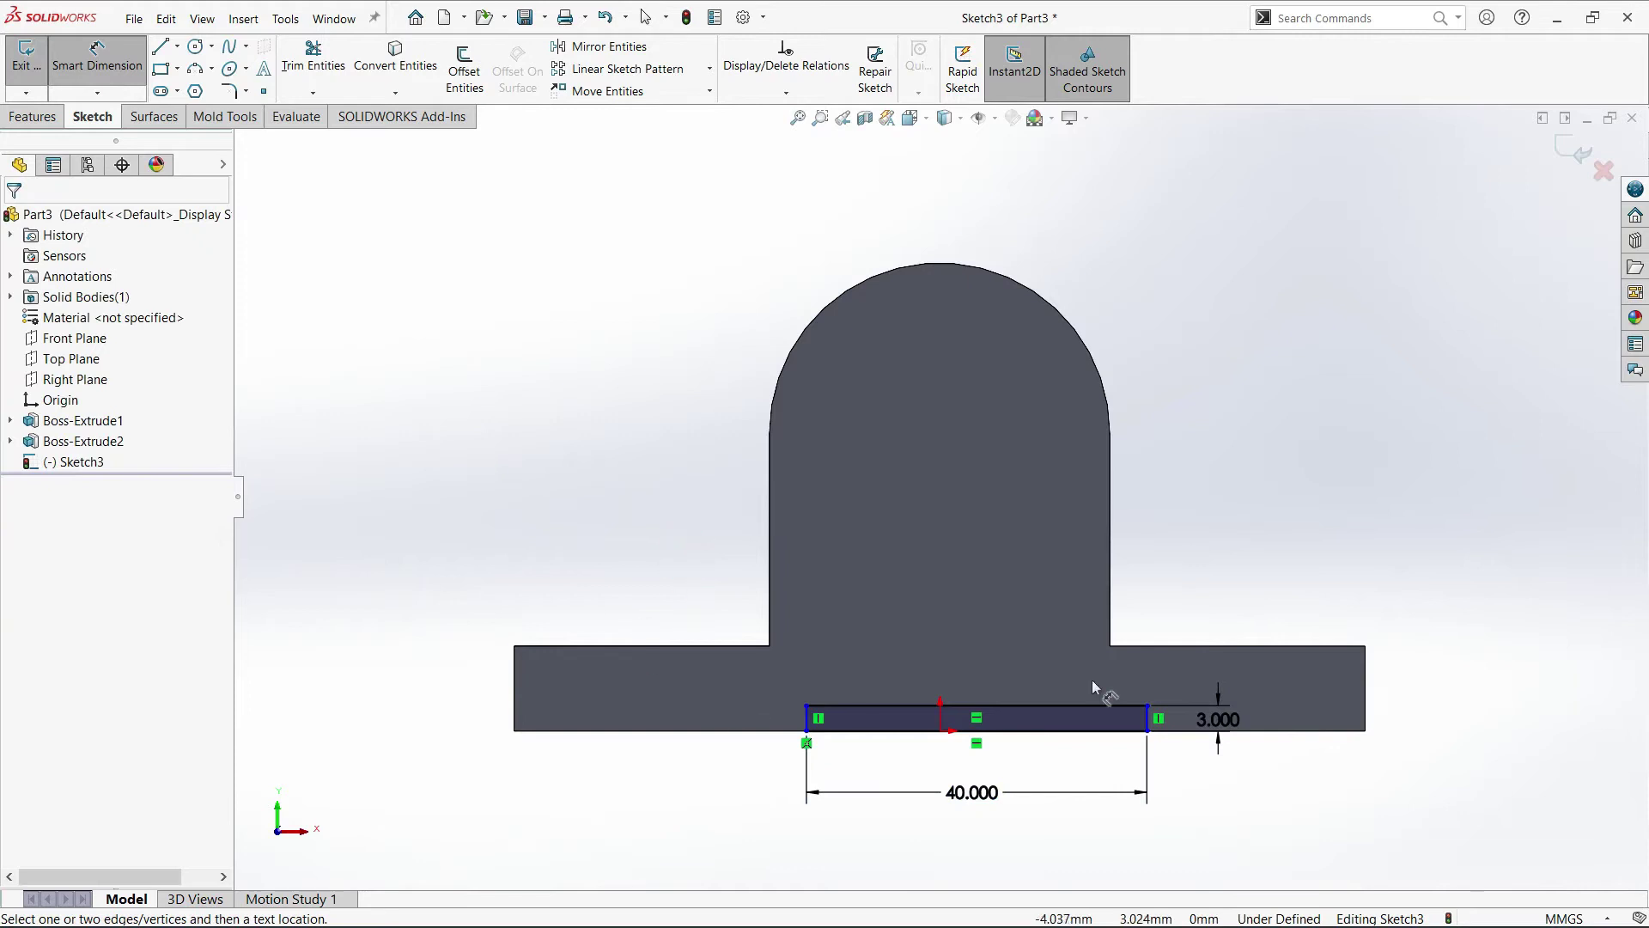
scroll(954, 735, down, 4)
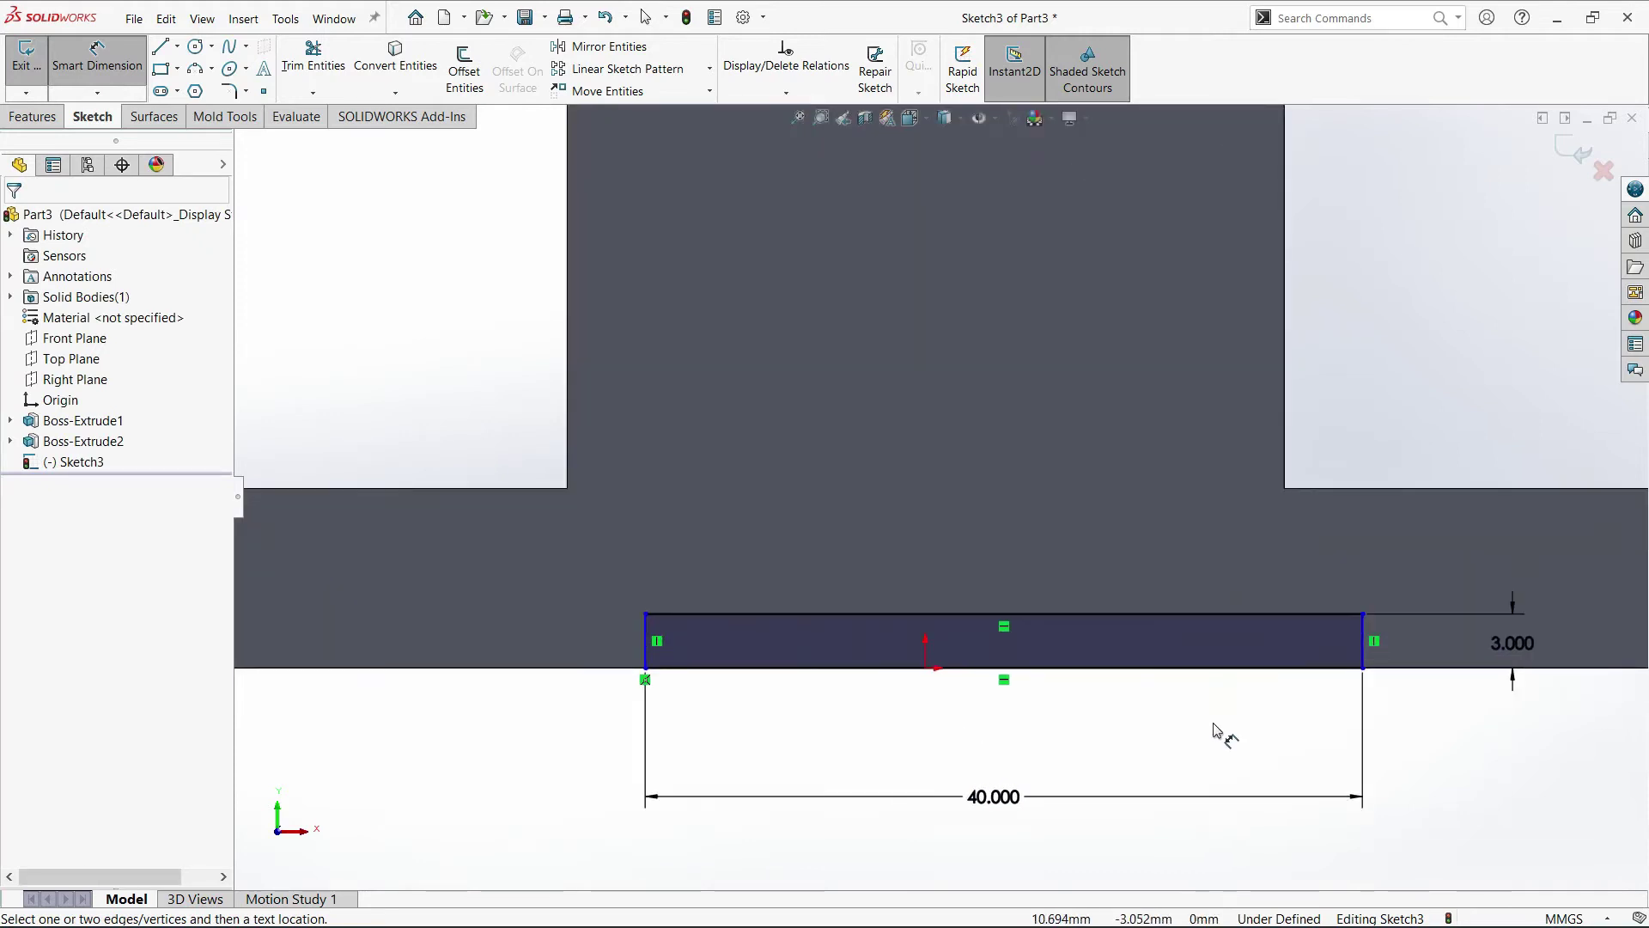
scroll(926, 683, up, 1)
scroll(900, 684, up, 2)
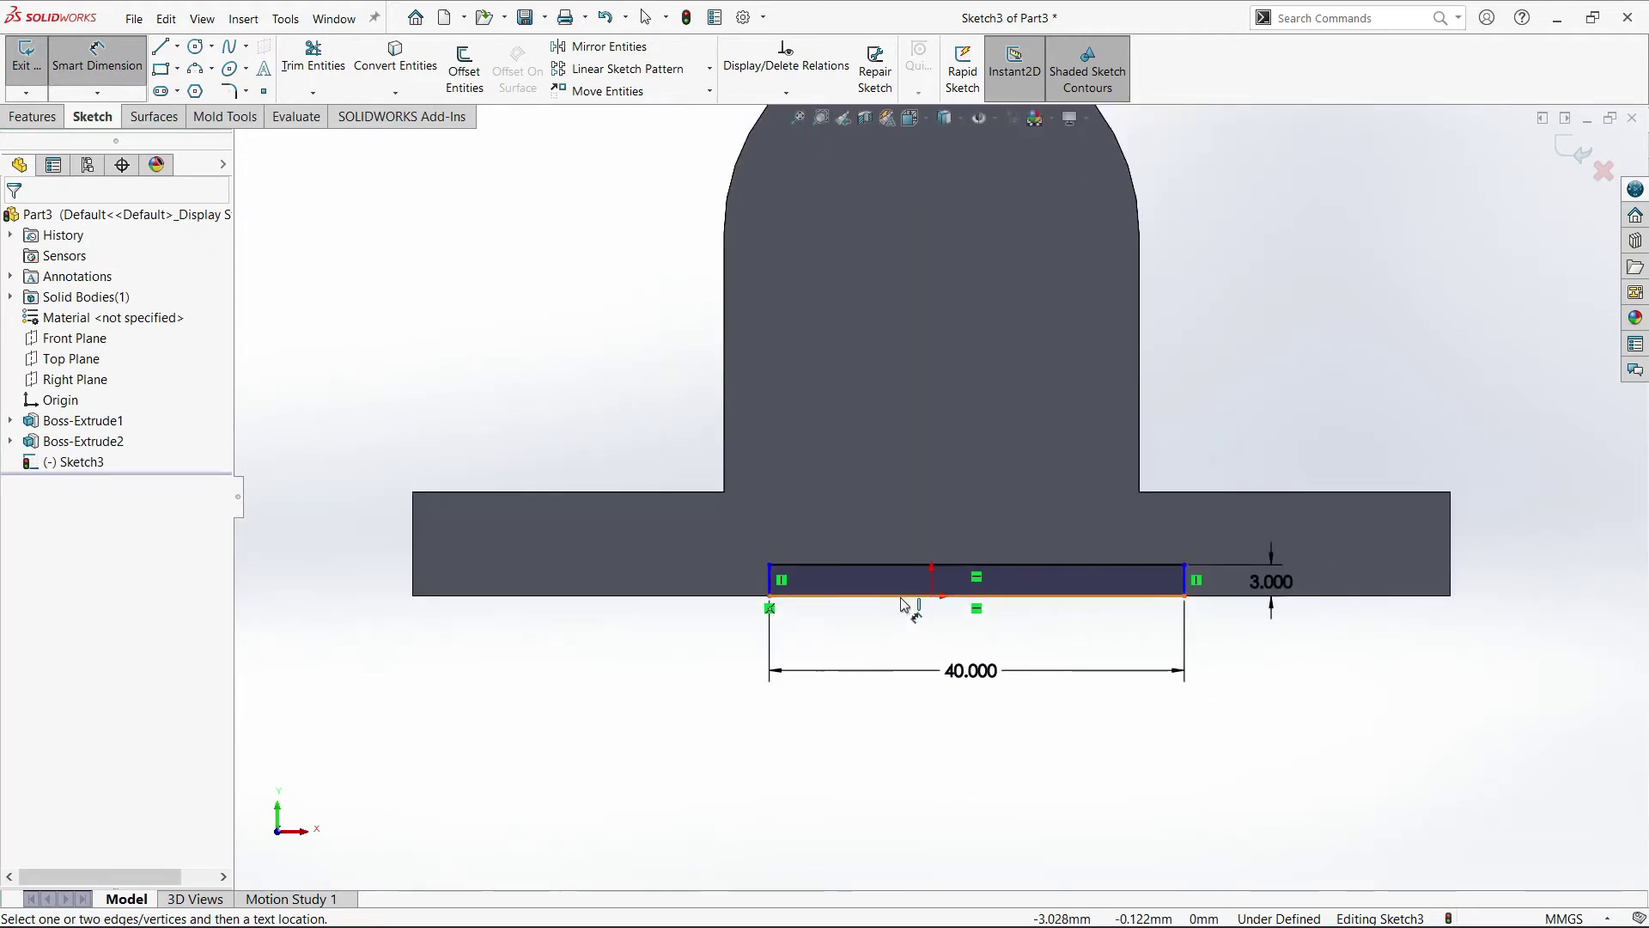
click(135, 86)
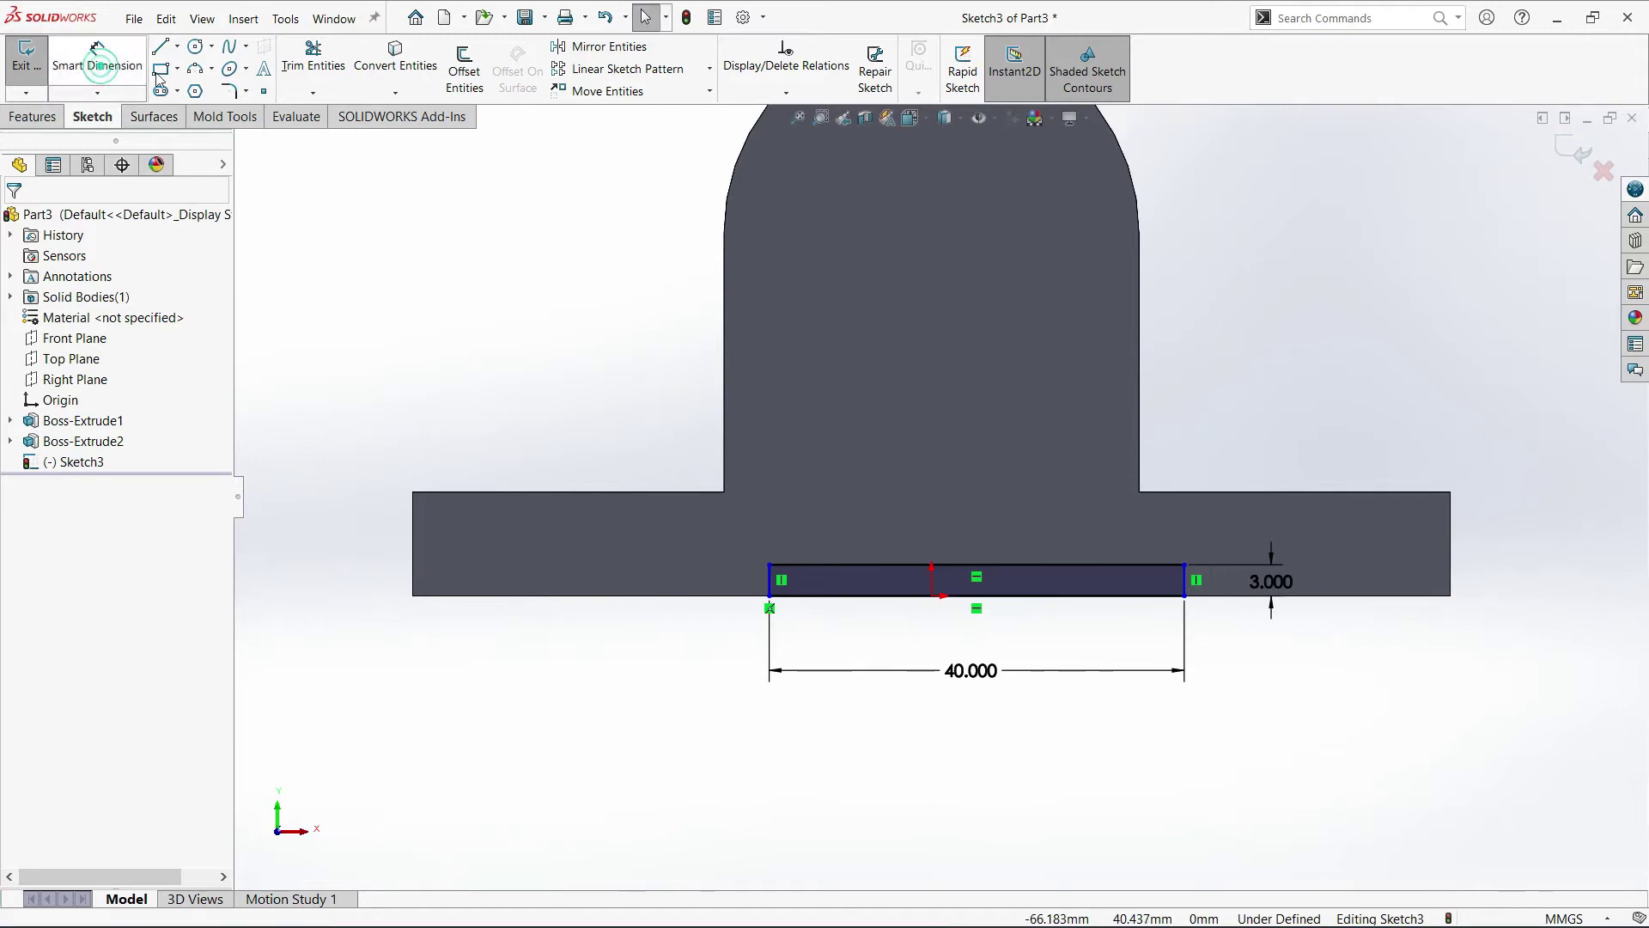
Add a collinear relation between the rectangle's left side and the arched upright's left vertical edge.
click(783, 95)
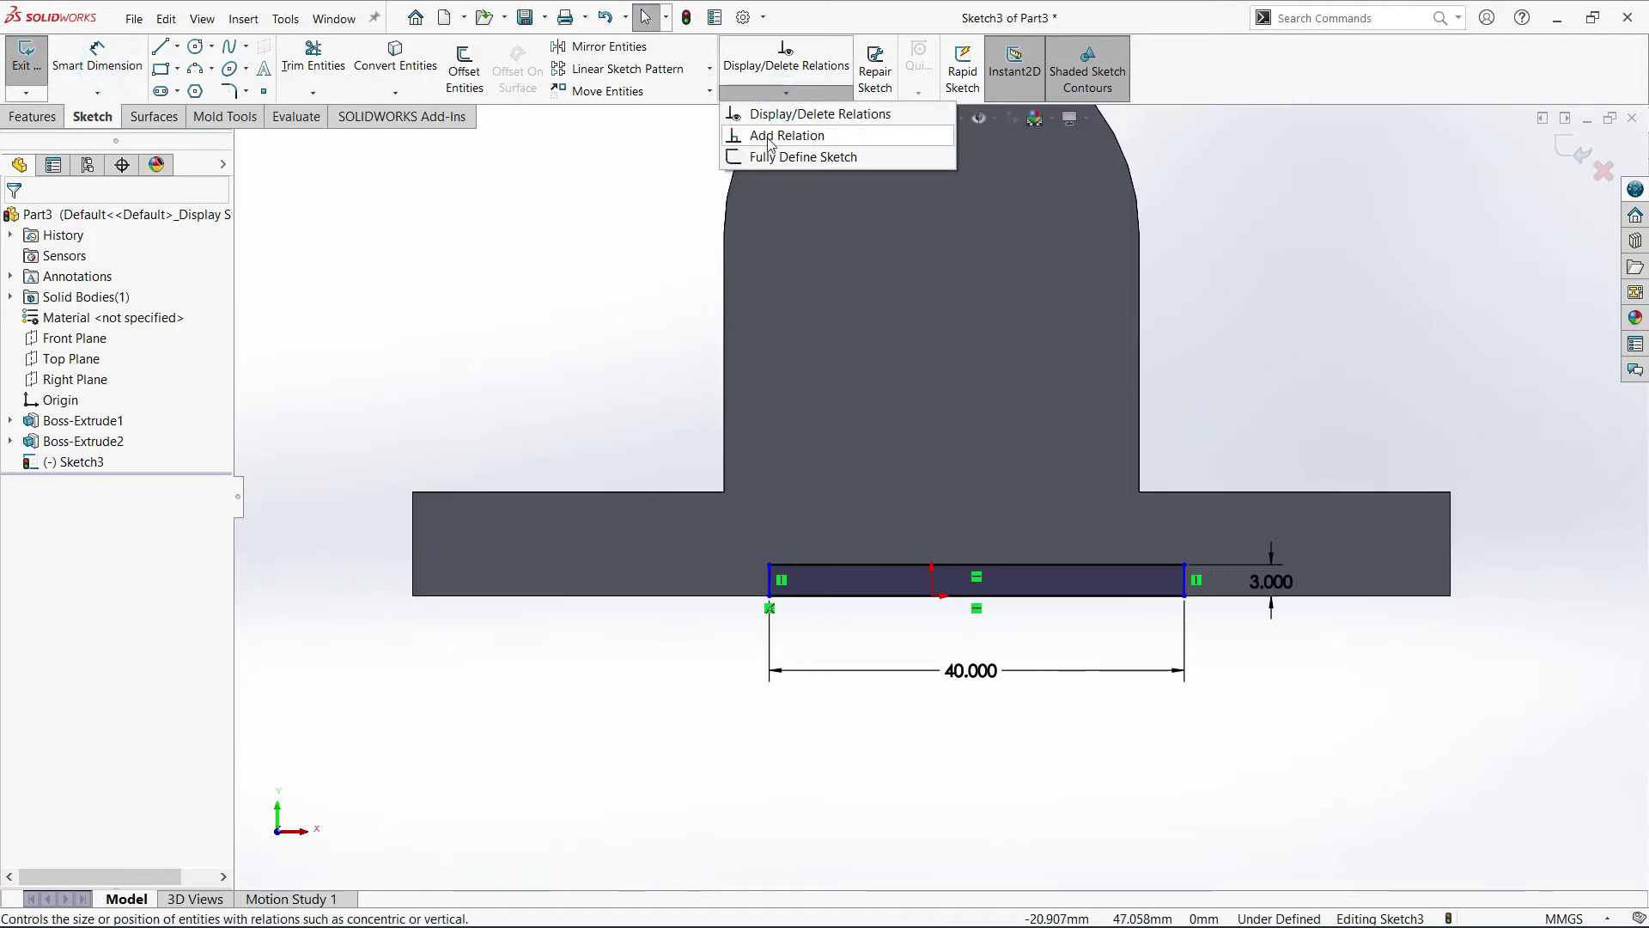
click(770, 137)
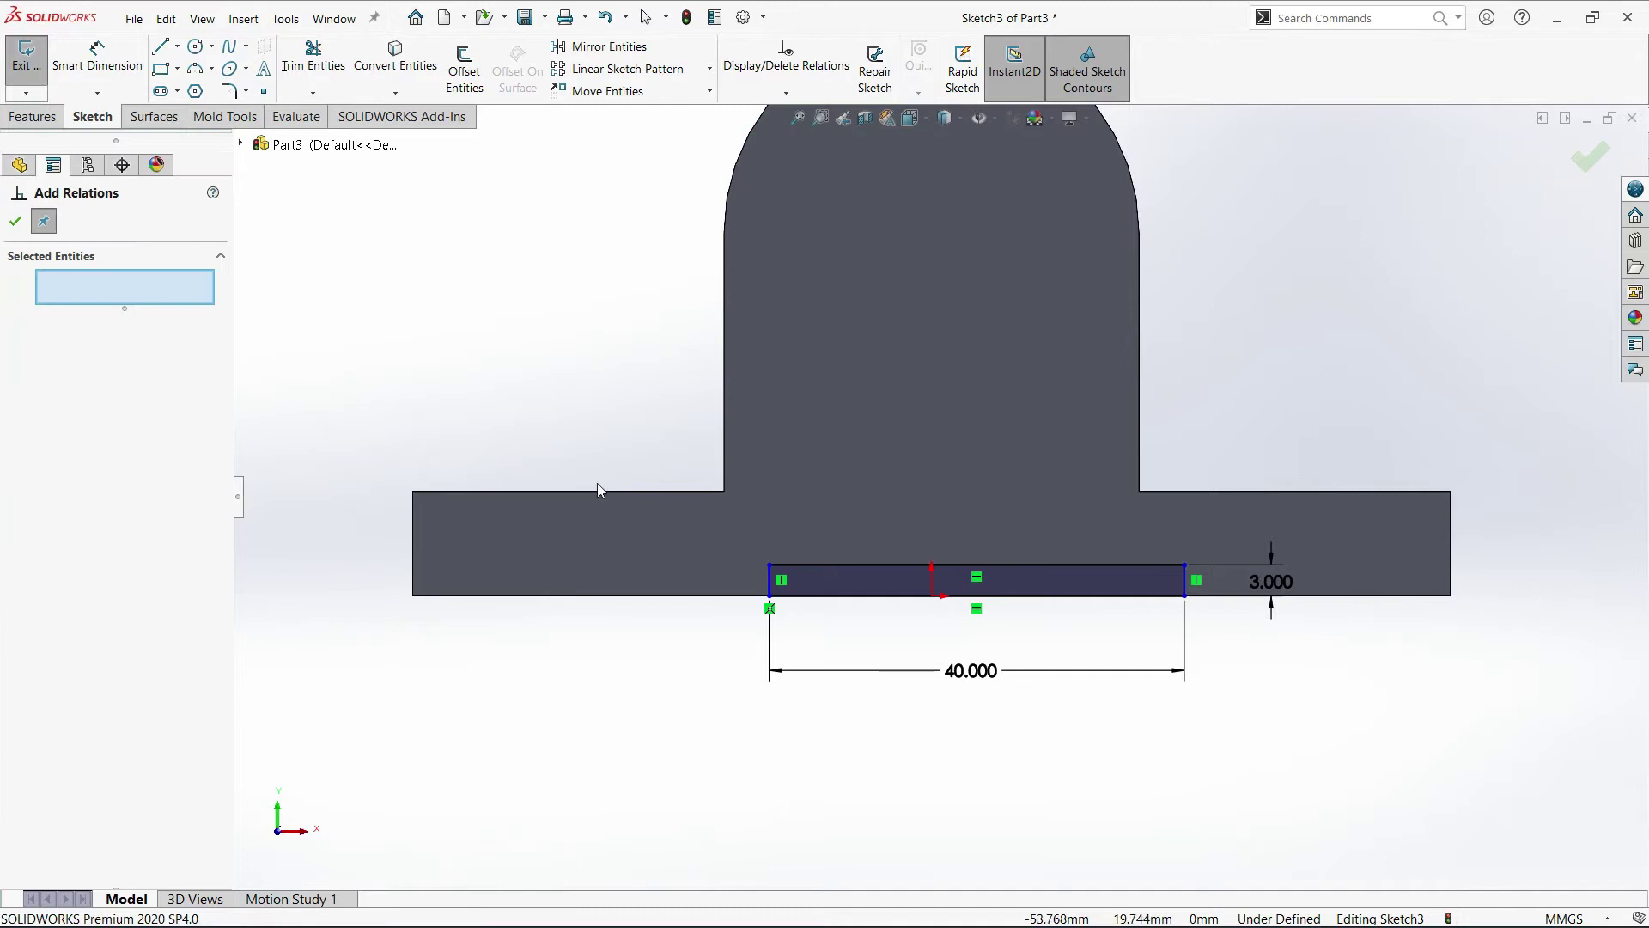
scroll(817, 594, down, 2)
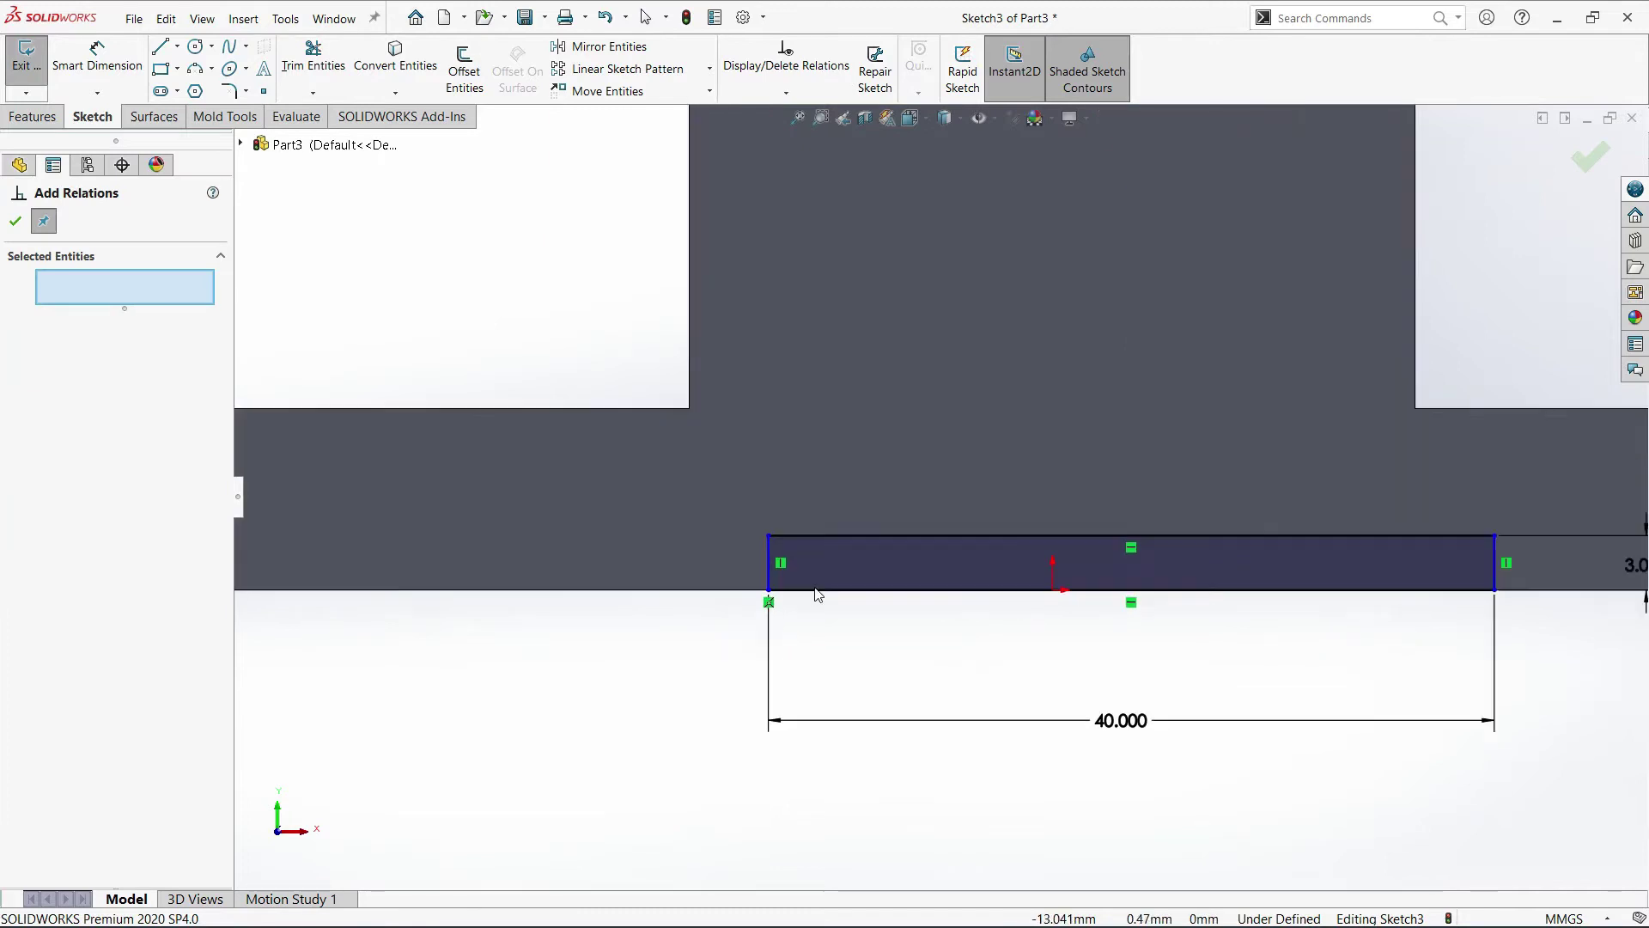
click(770, 557)
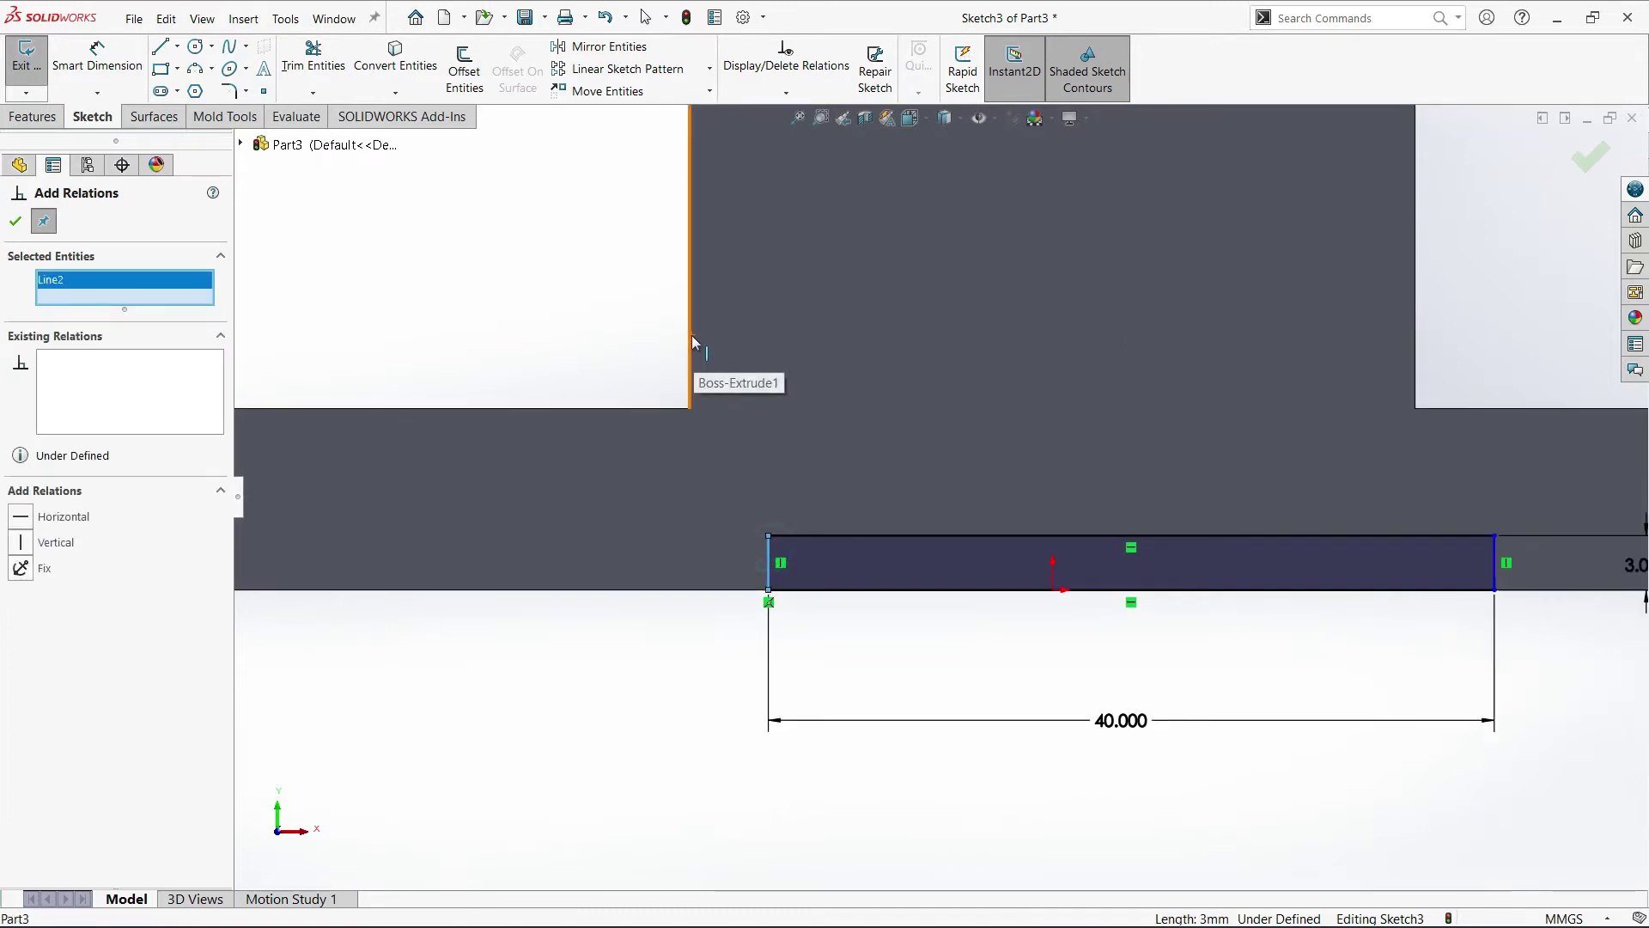
scroll(721, 285, up, 1)
scroll(793, 312, down, 1)
click(775, 302)
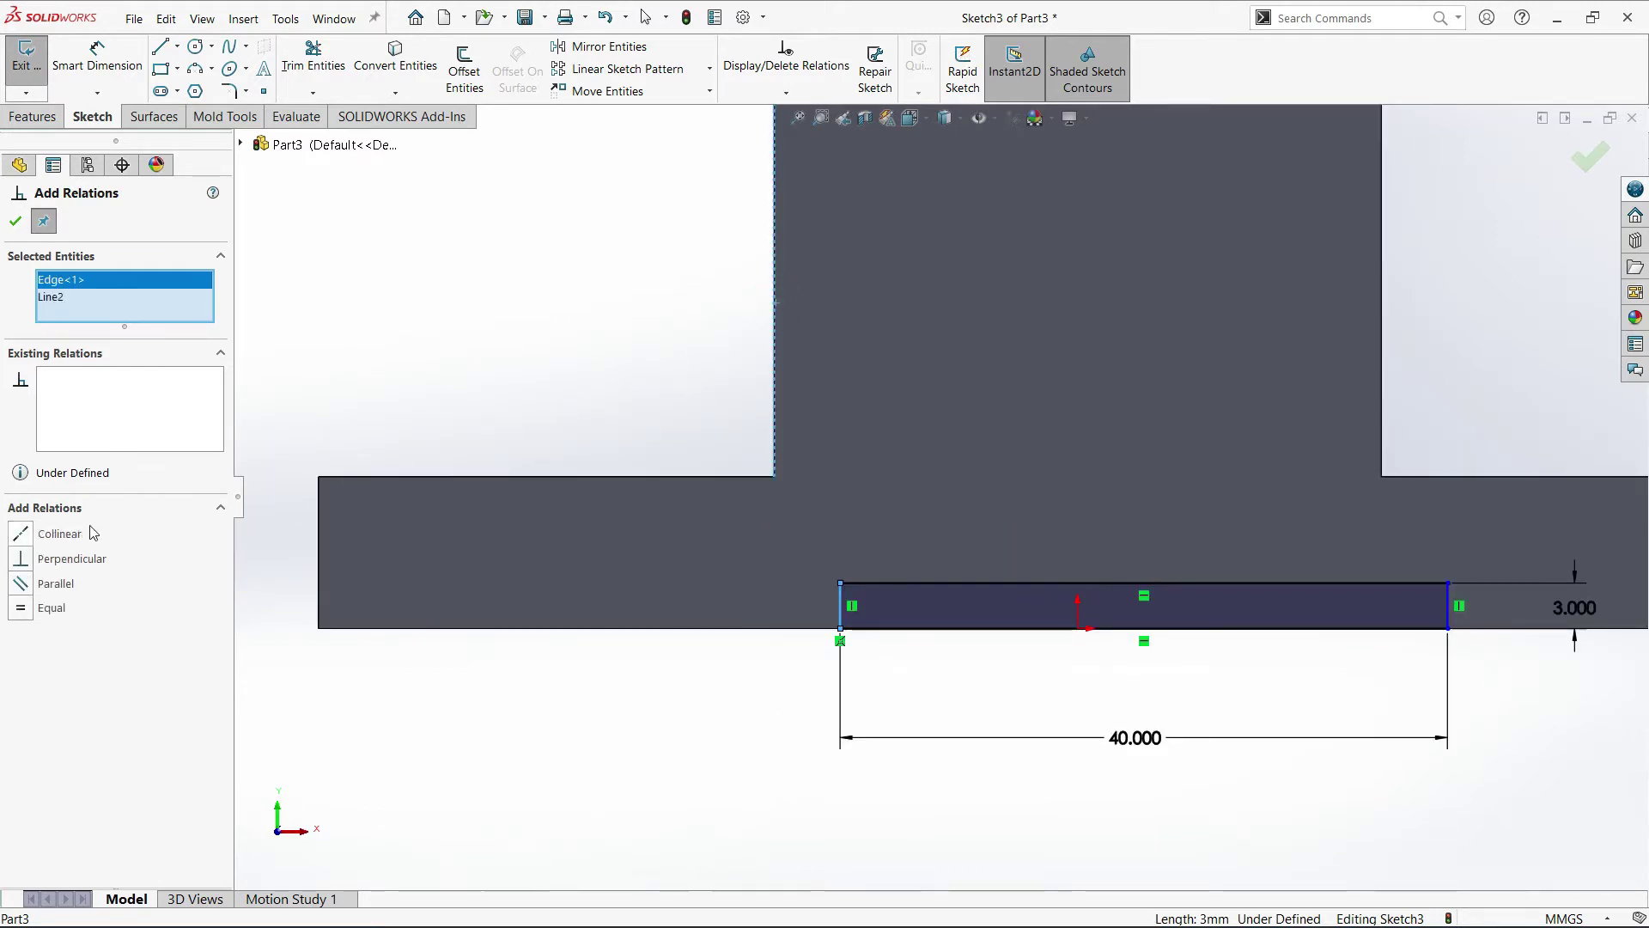
click(20, 535)
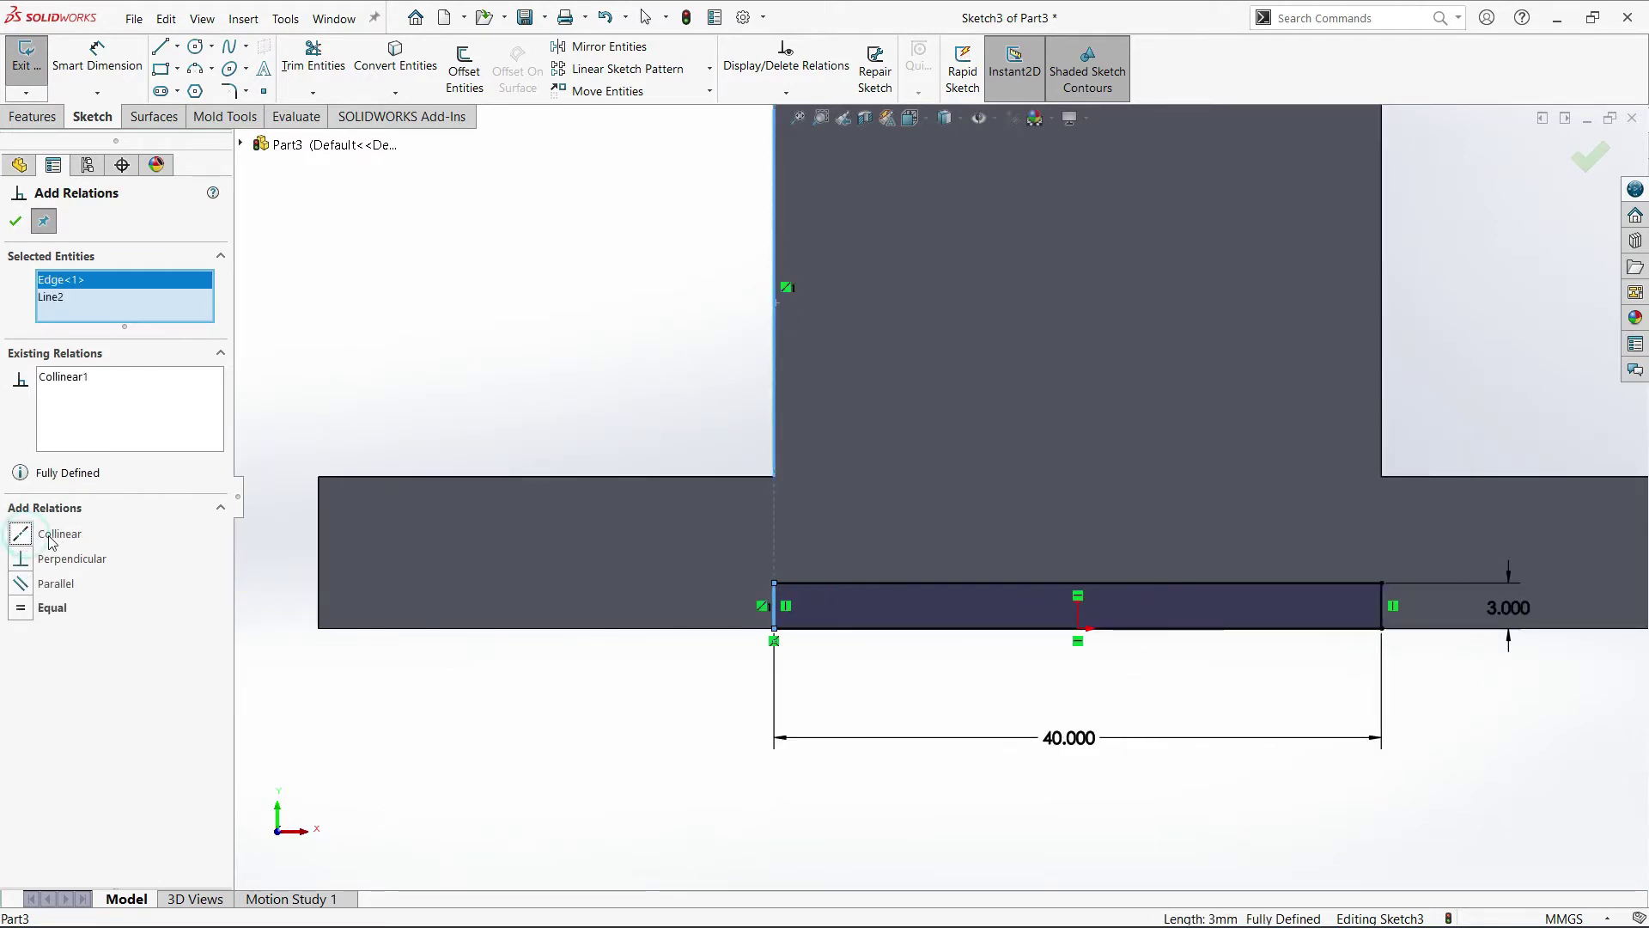
click(16, 223)
click(586, 348)
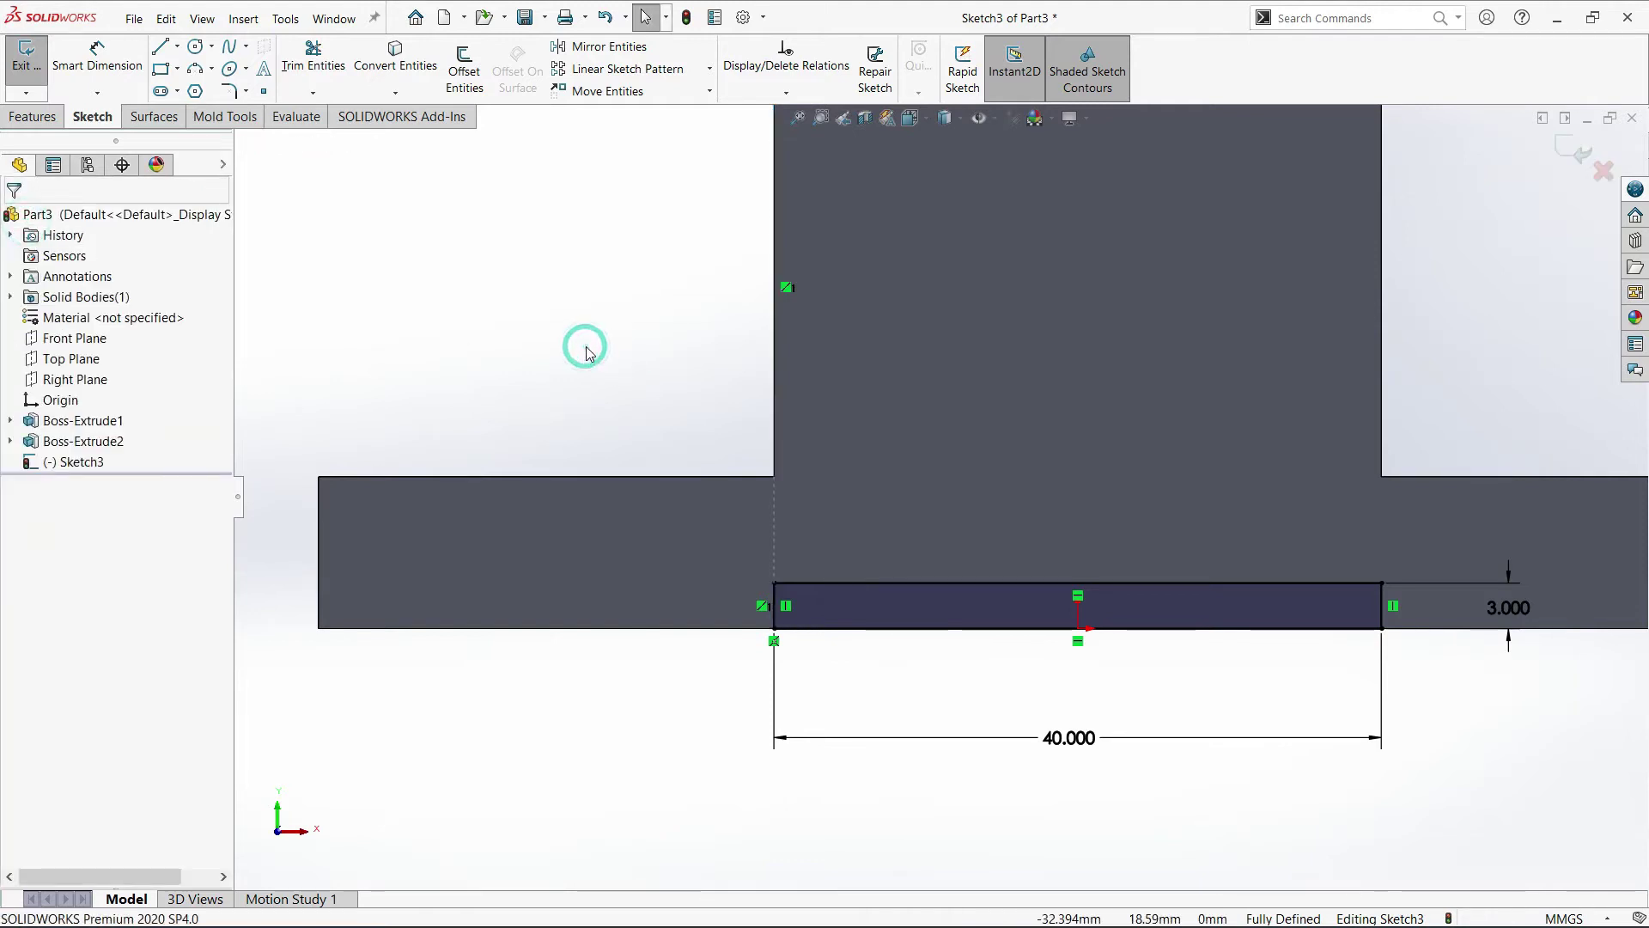
Cut the 40 × 3 mm rectangle through the whole base using Extruded Cut with a Through All end condition.
scroll(1160, 579, up, 4)
scroll(1176, 589, down, 3)
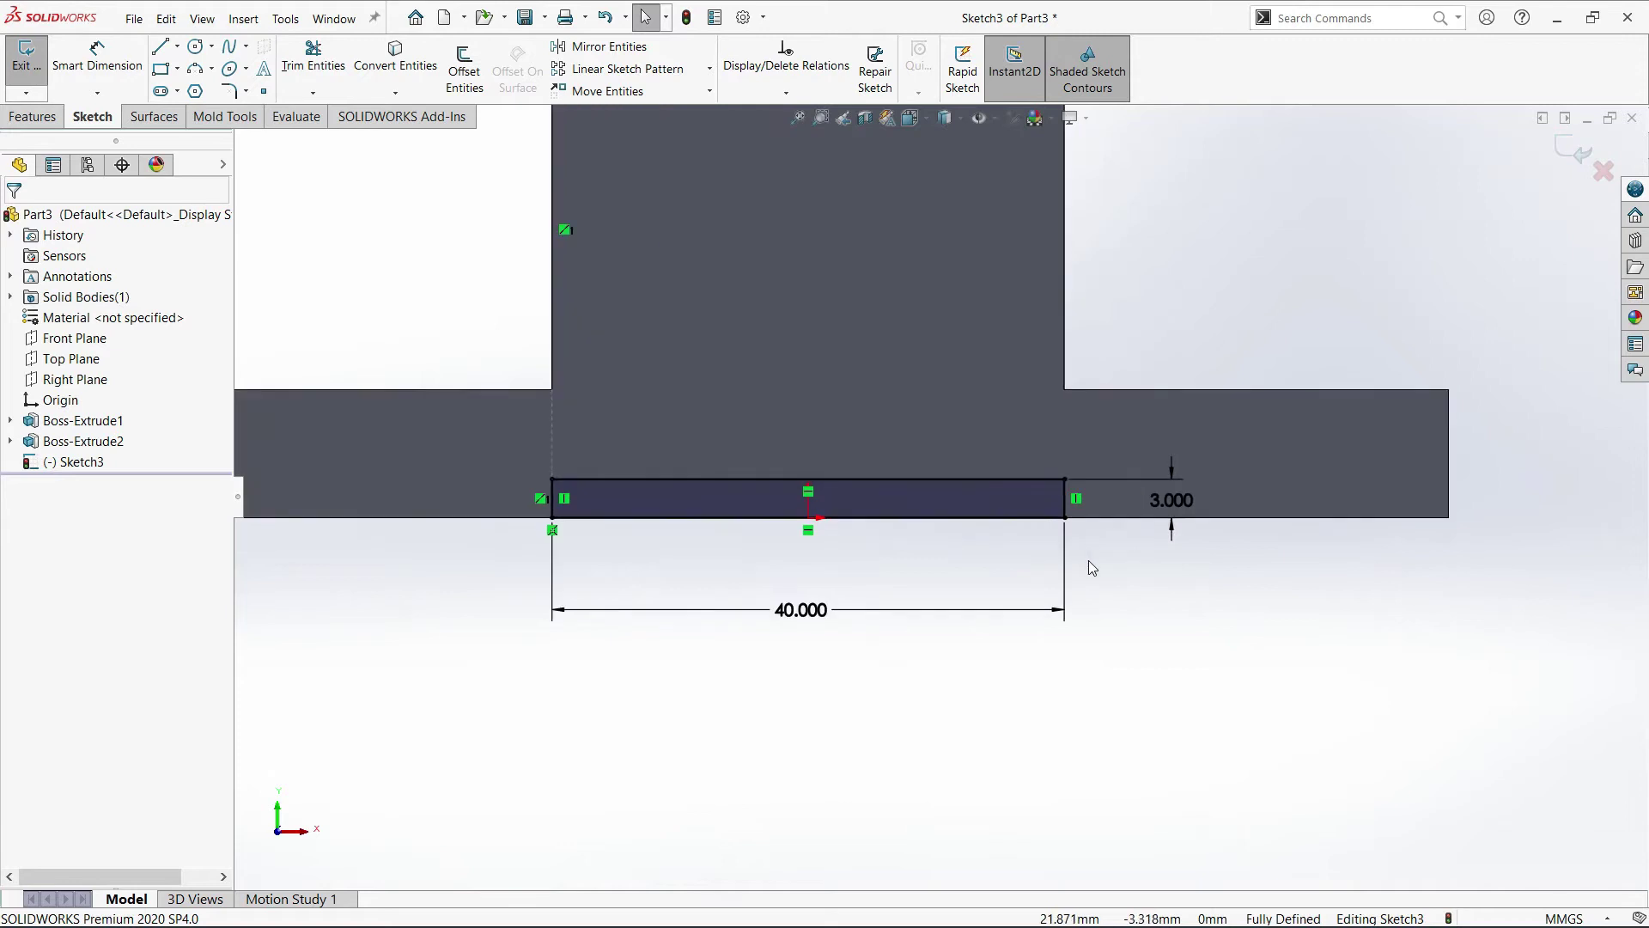
scroll(1089, 560, up, 2)
scroll(559, 324, up, 2)
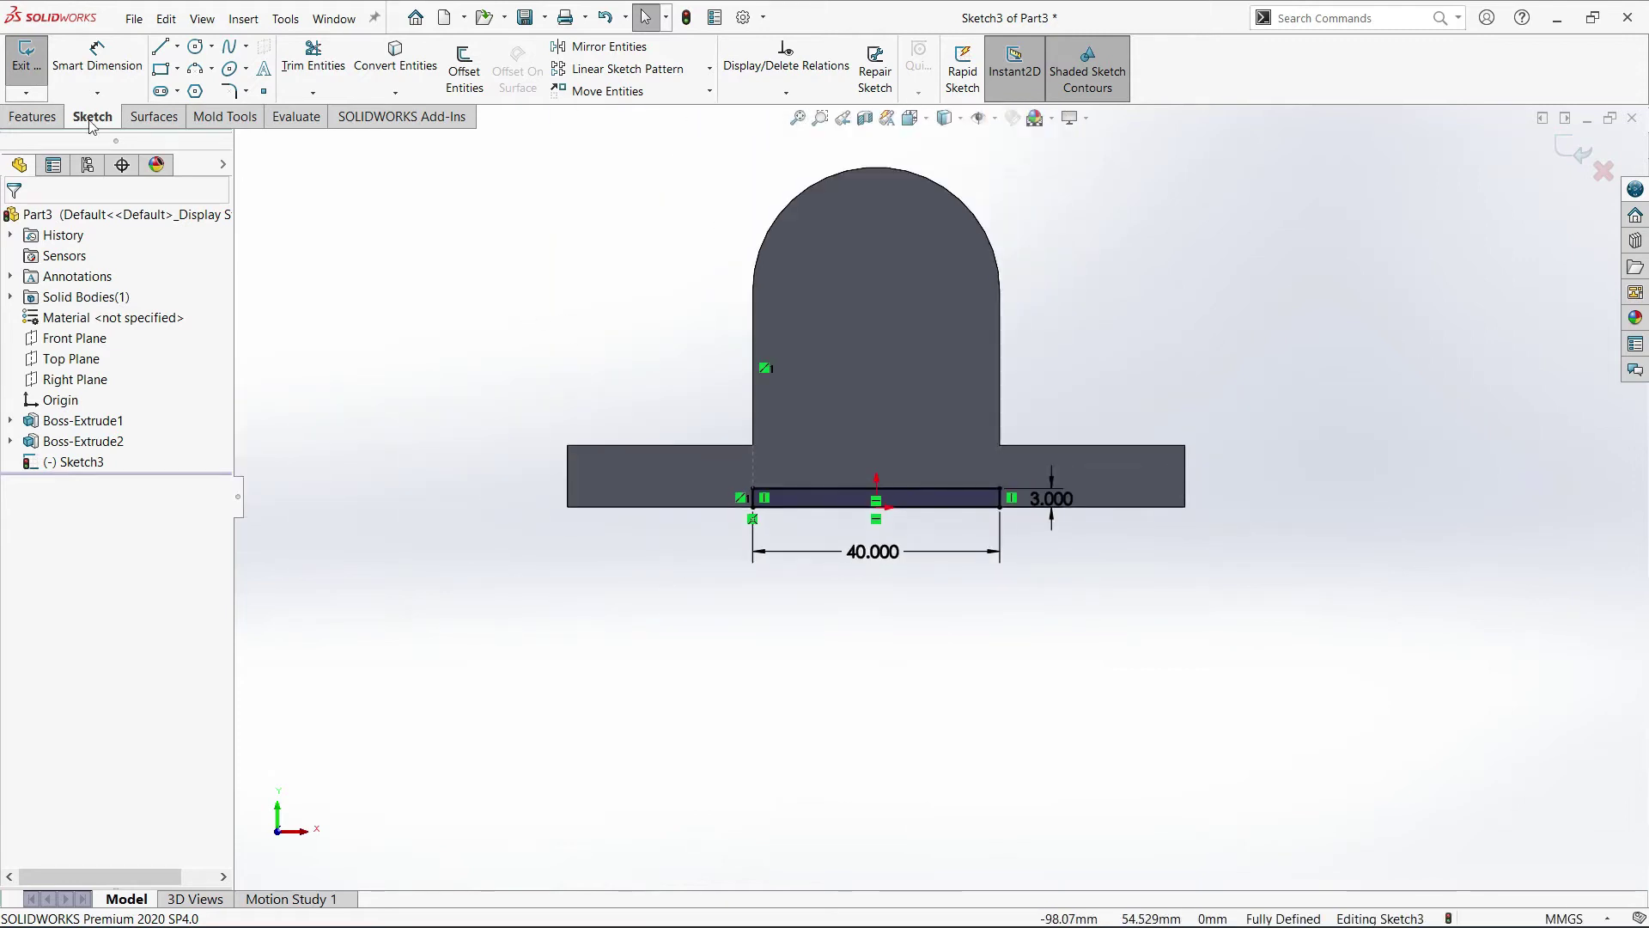
click(35, 122)
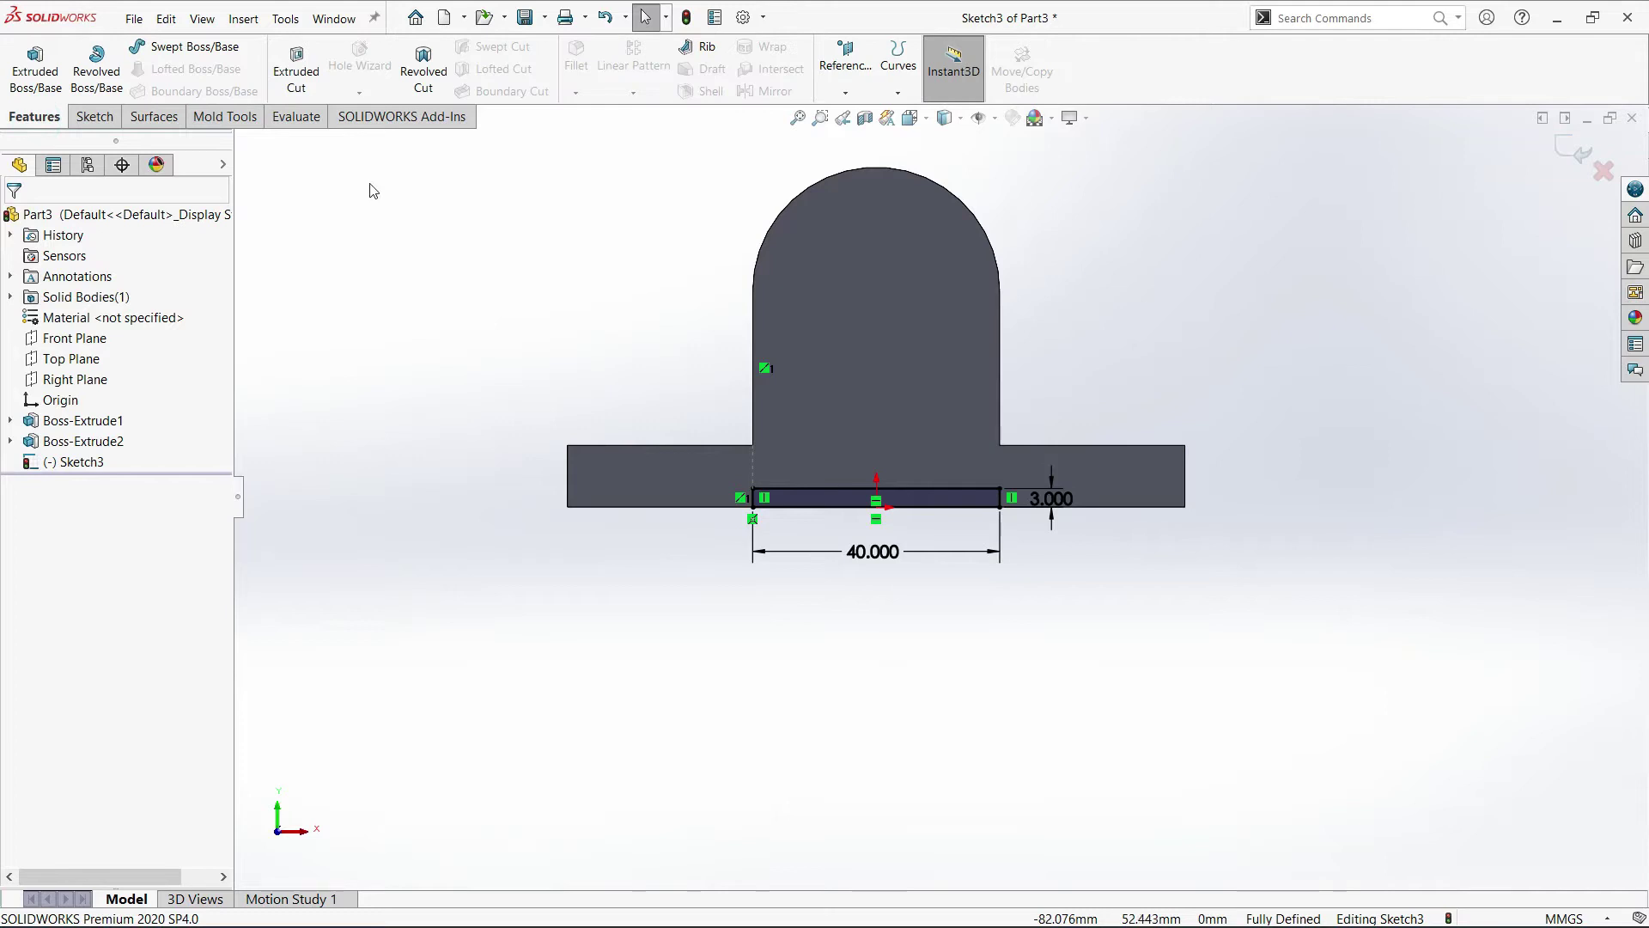
click(309, 87)
middle_drag(529, 355, 501, 462)
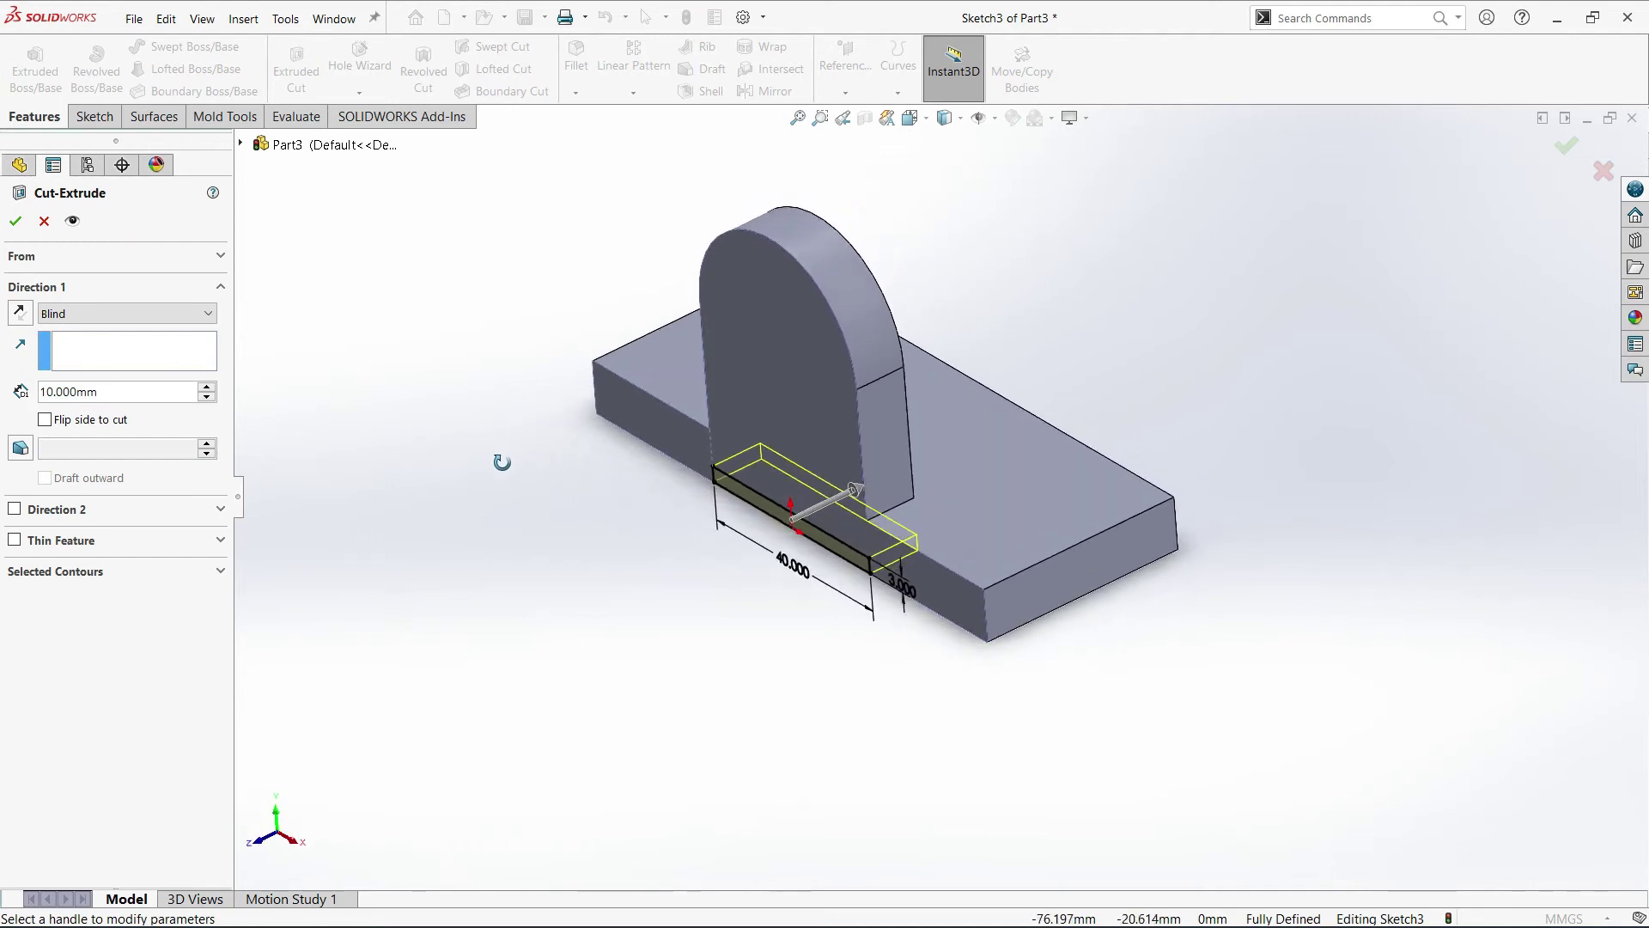
scroll(825, 507, down, 4)
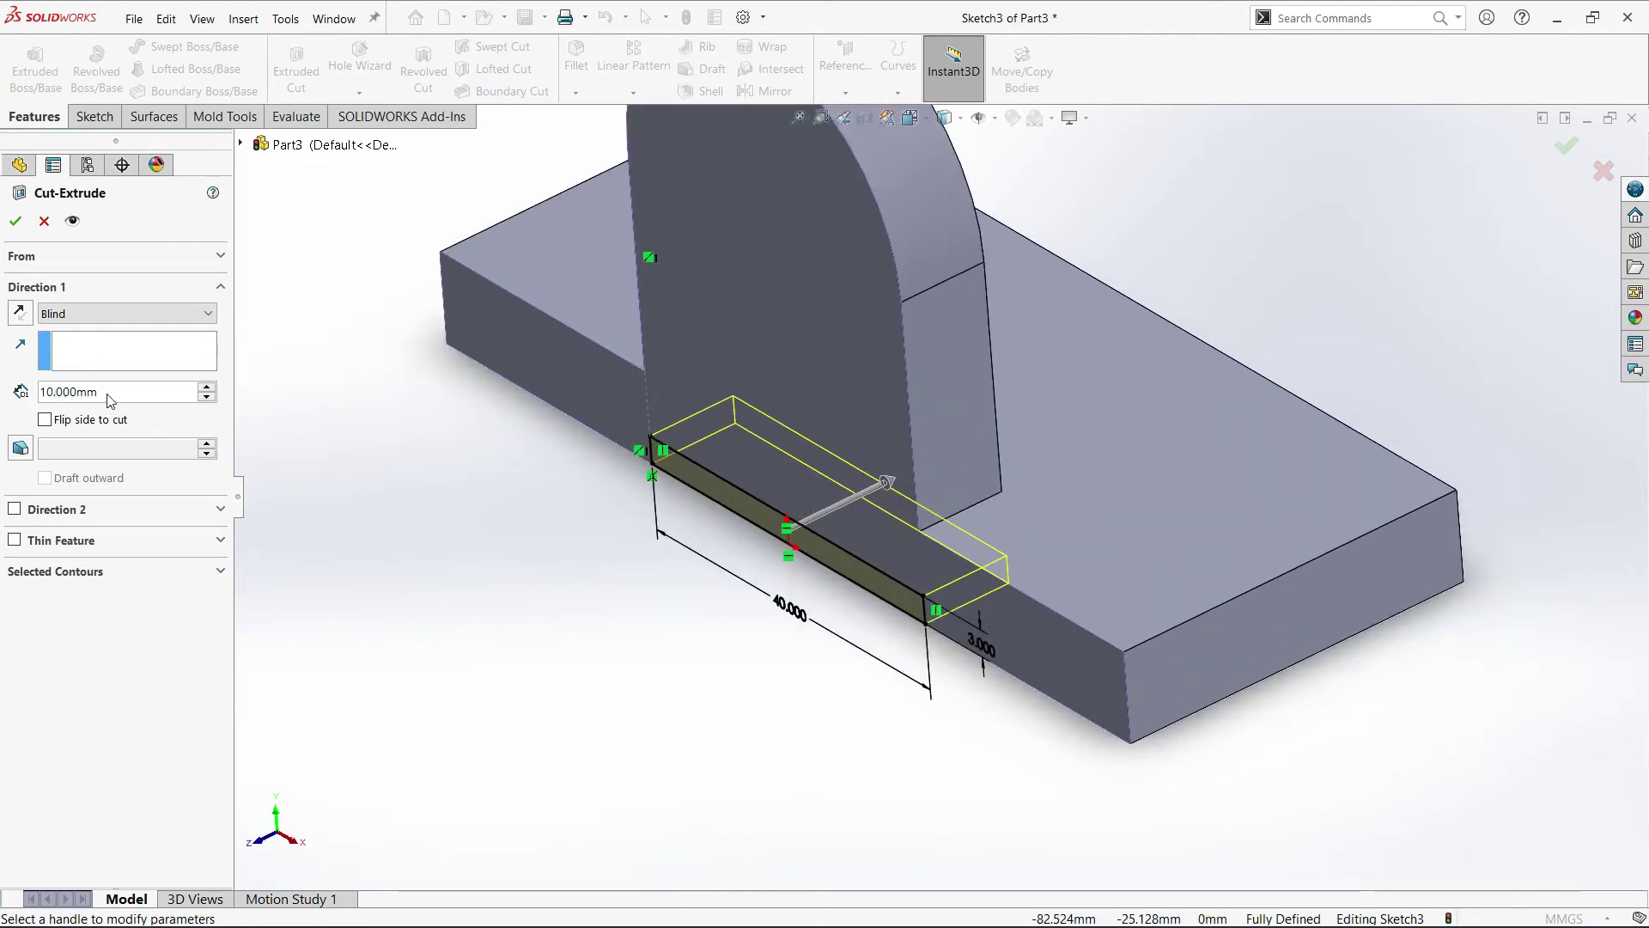
click(121, 314)
click(103, 347)
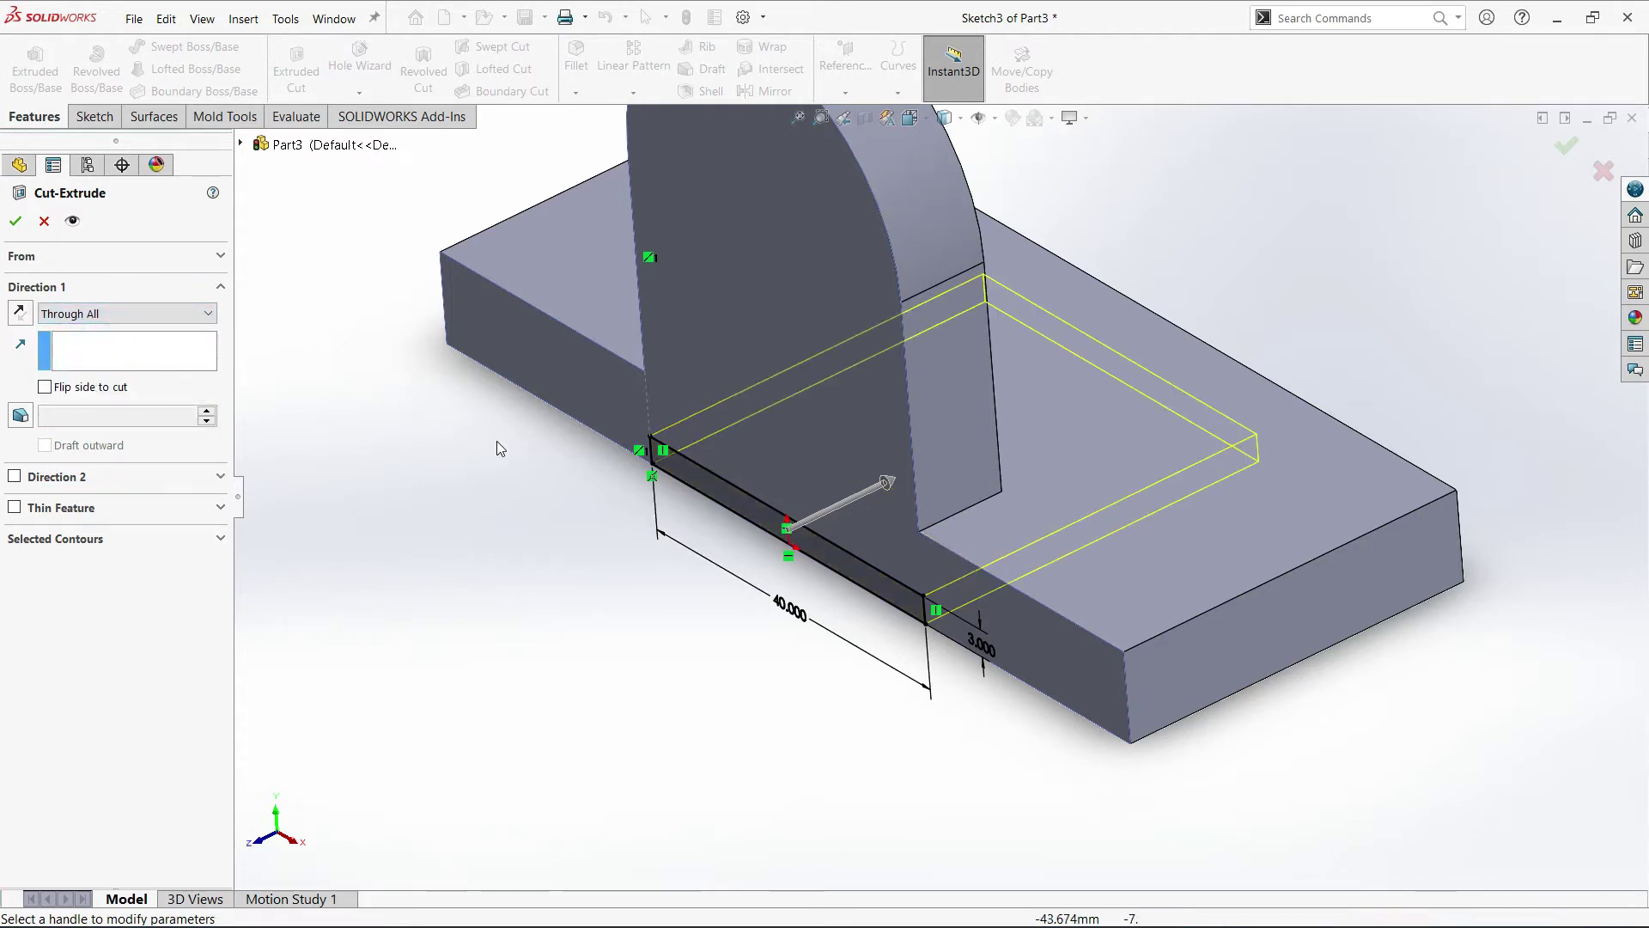
click(14, 224)
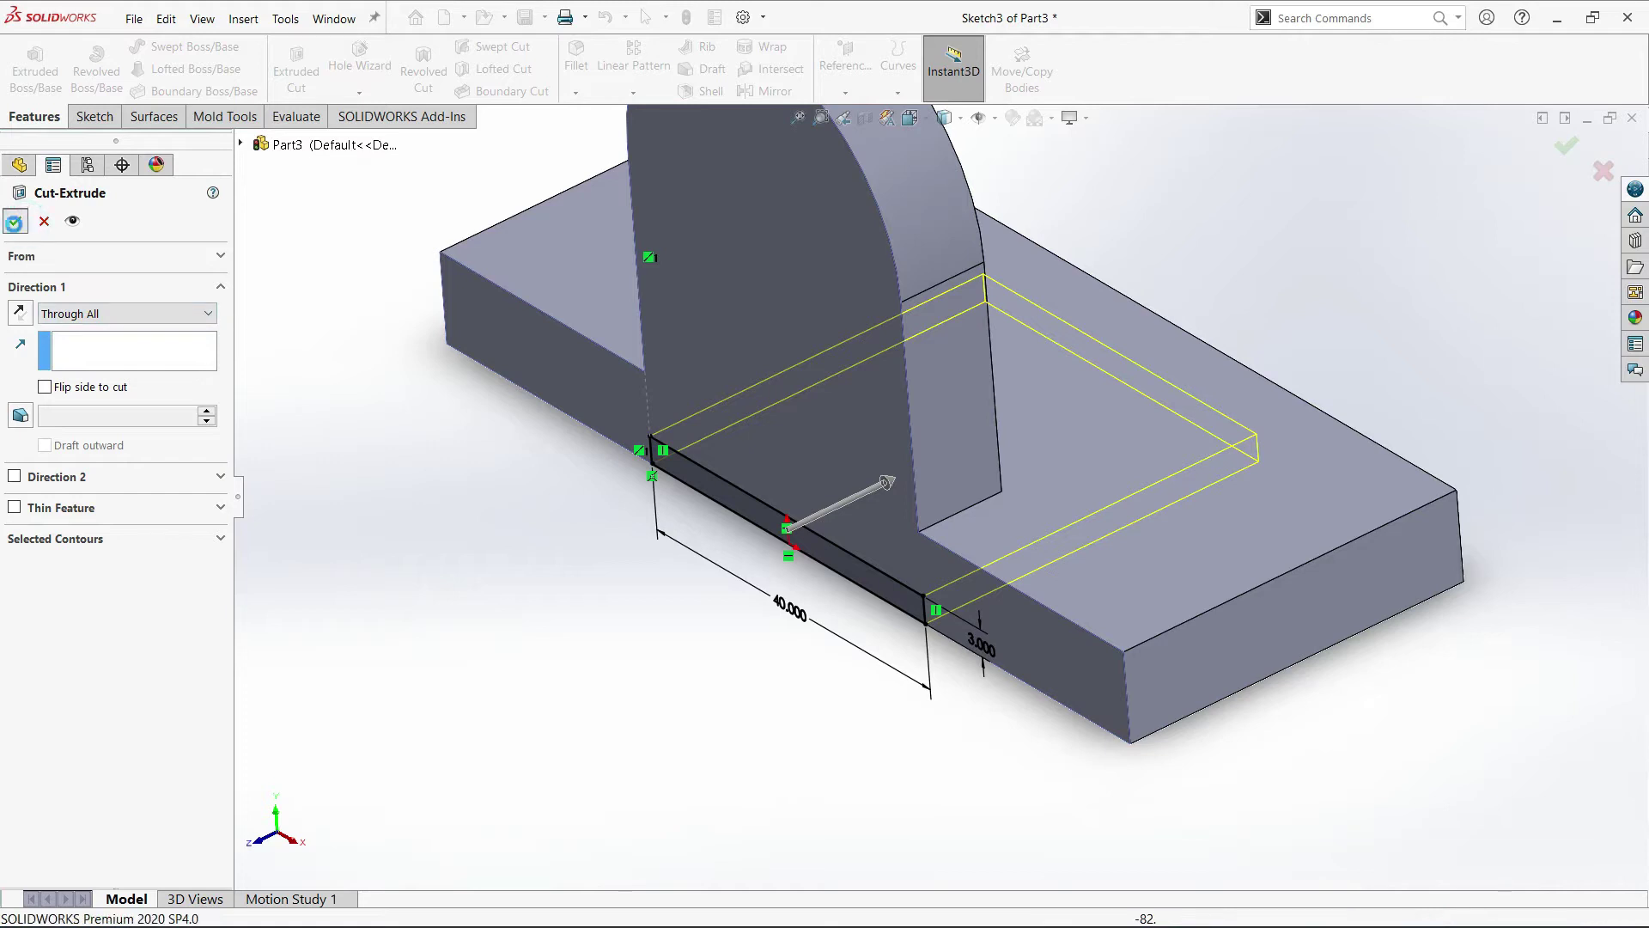
click(521, 533)
Start a Hole Wizard counterbore hole with the ANSI Metric standard, with the part in isometric view.
middle_drag(592, 570, 745, 693)
scroll(746, 693, up, 3)
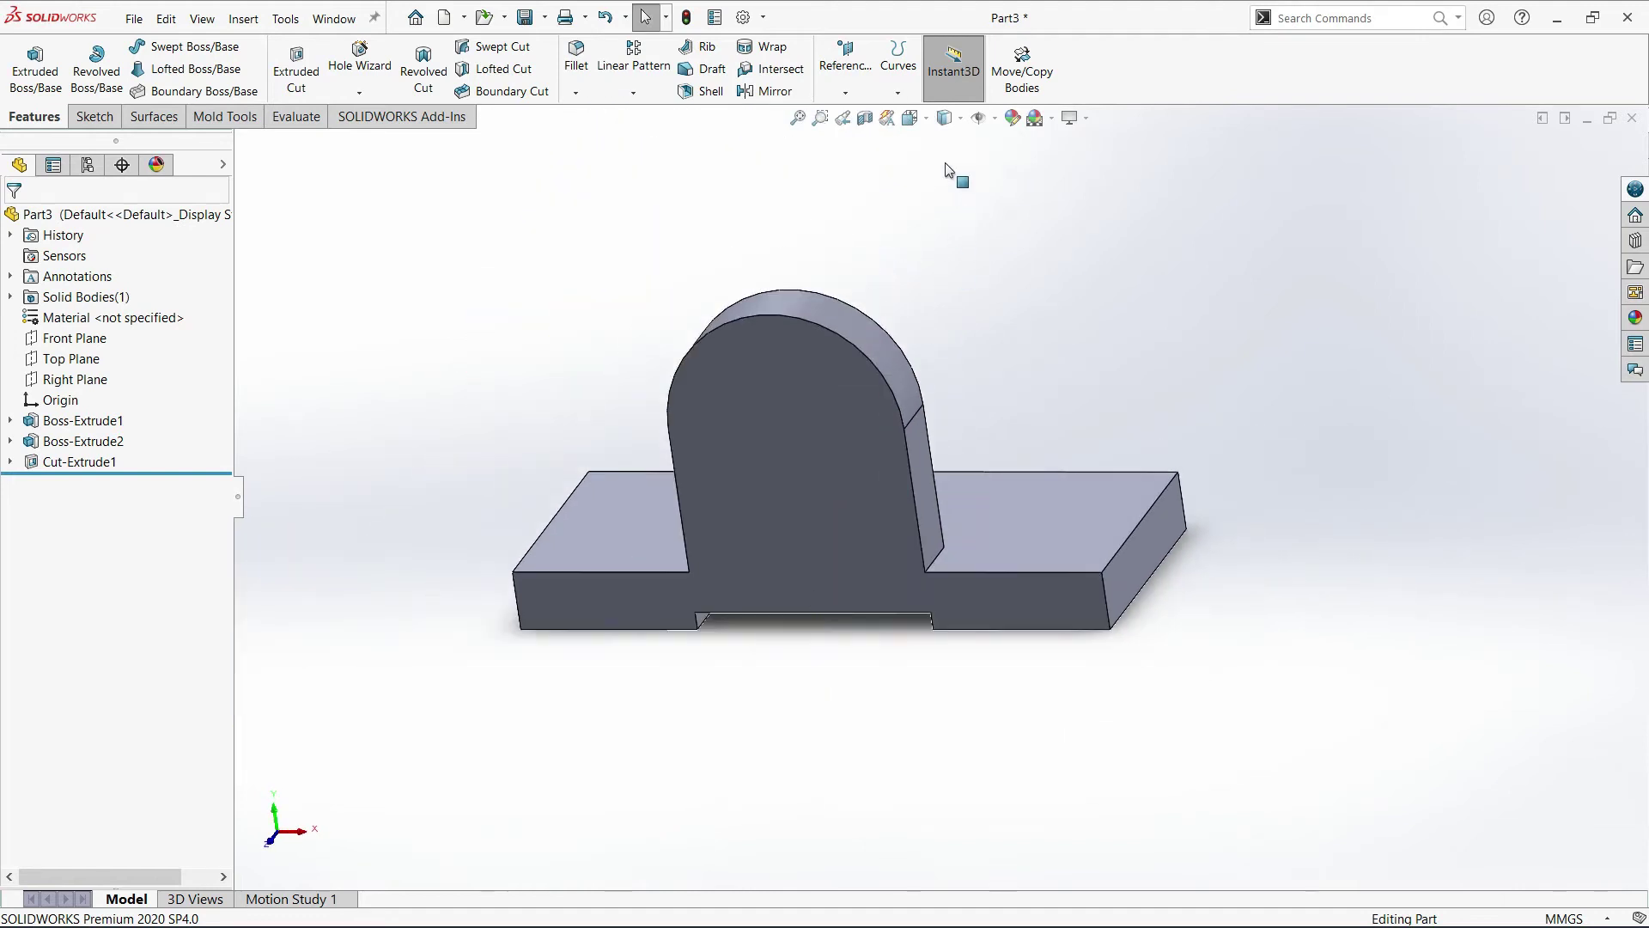
click(925, 123)
click(1004, 167)
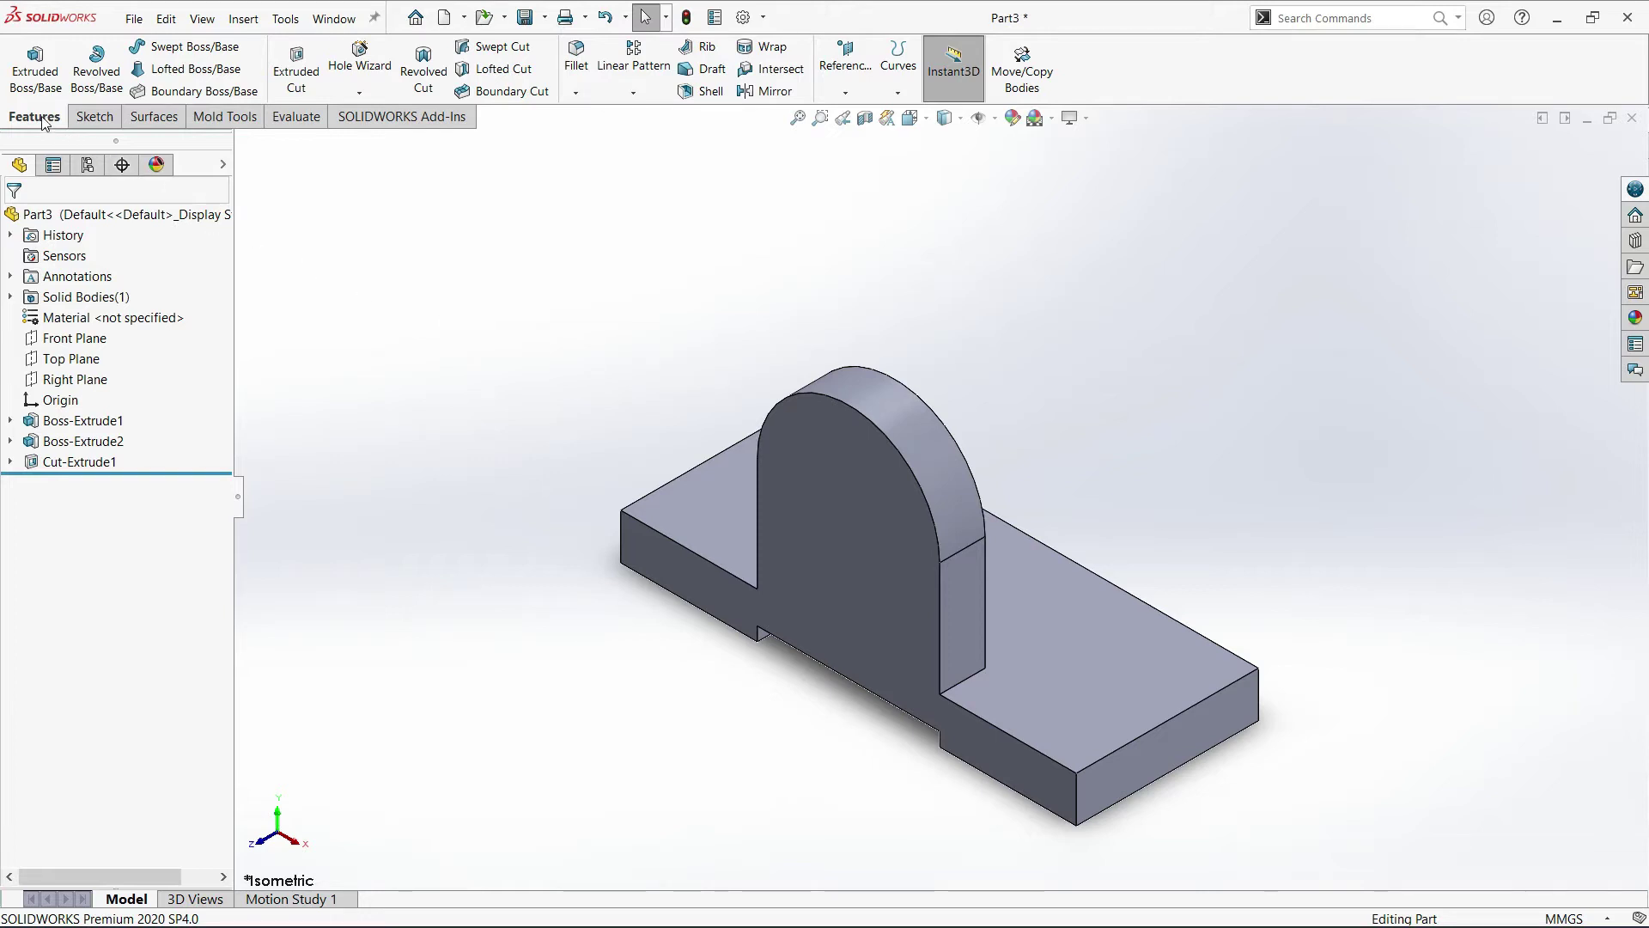
click(364, 74)
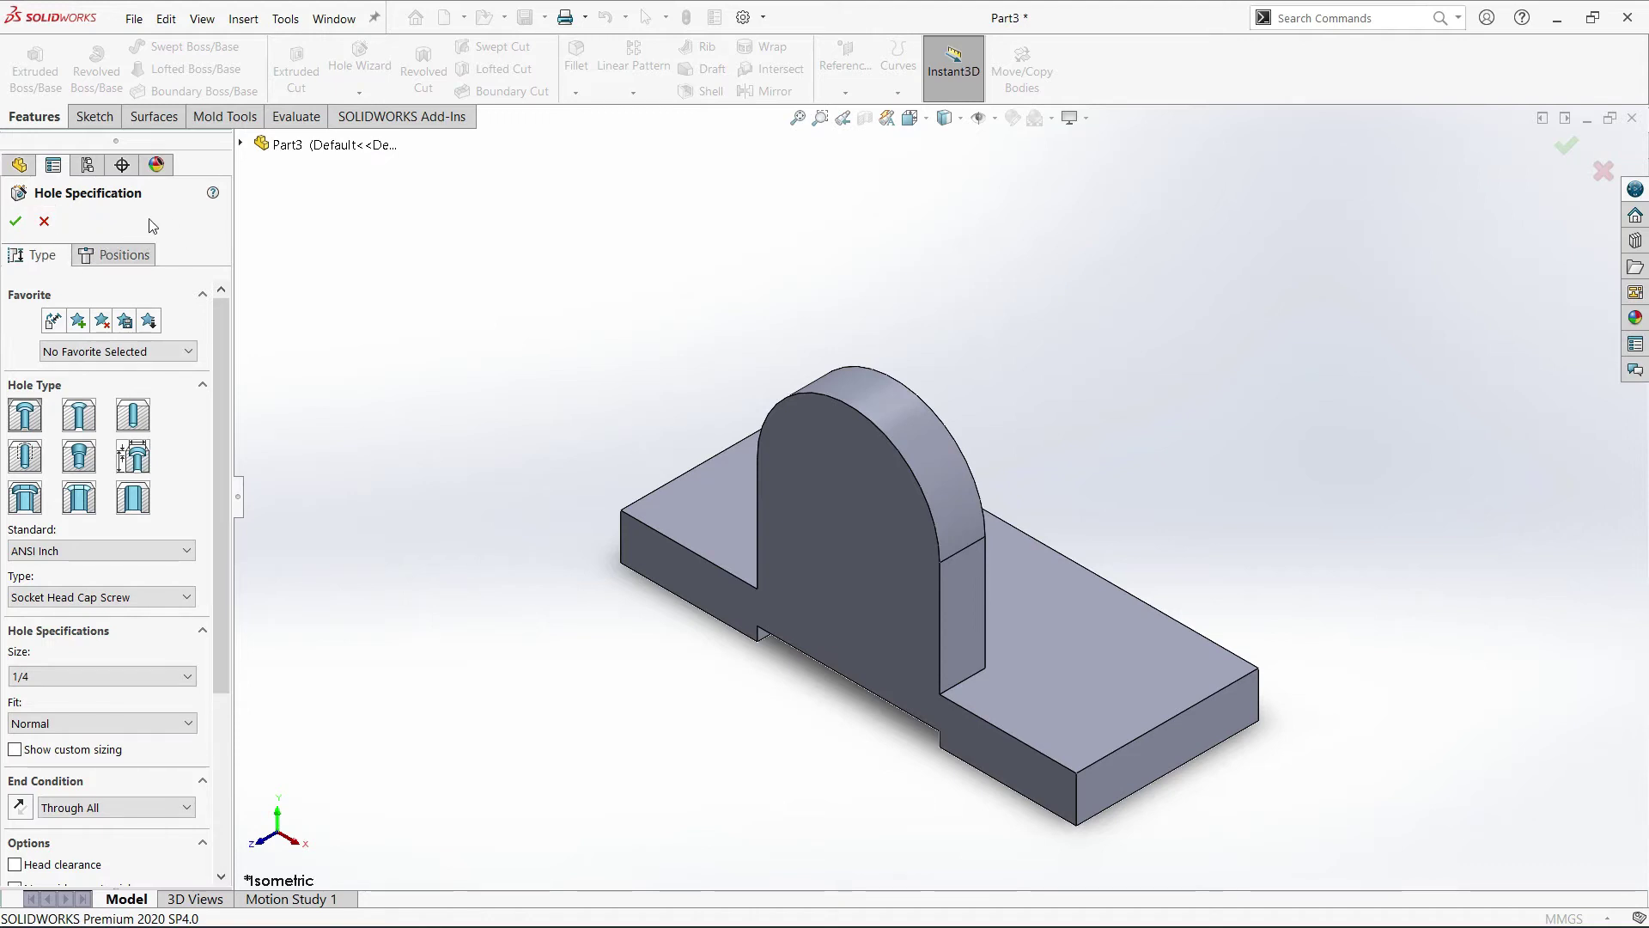
click(31, 417)
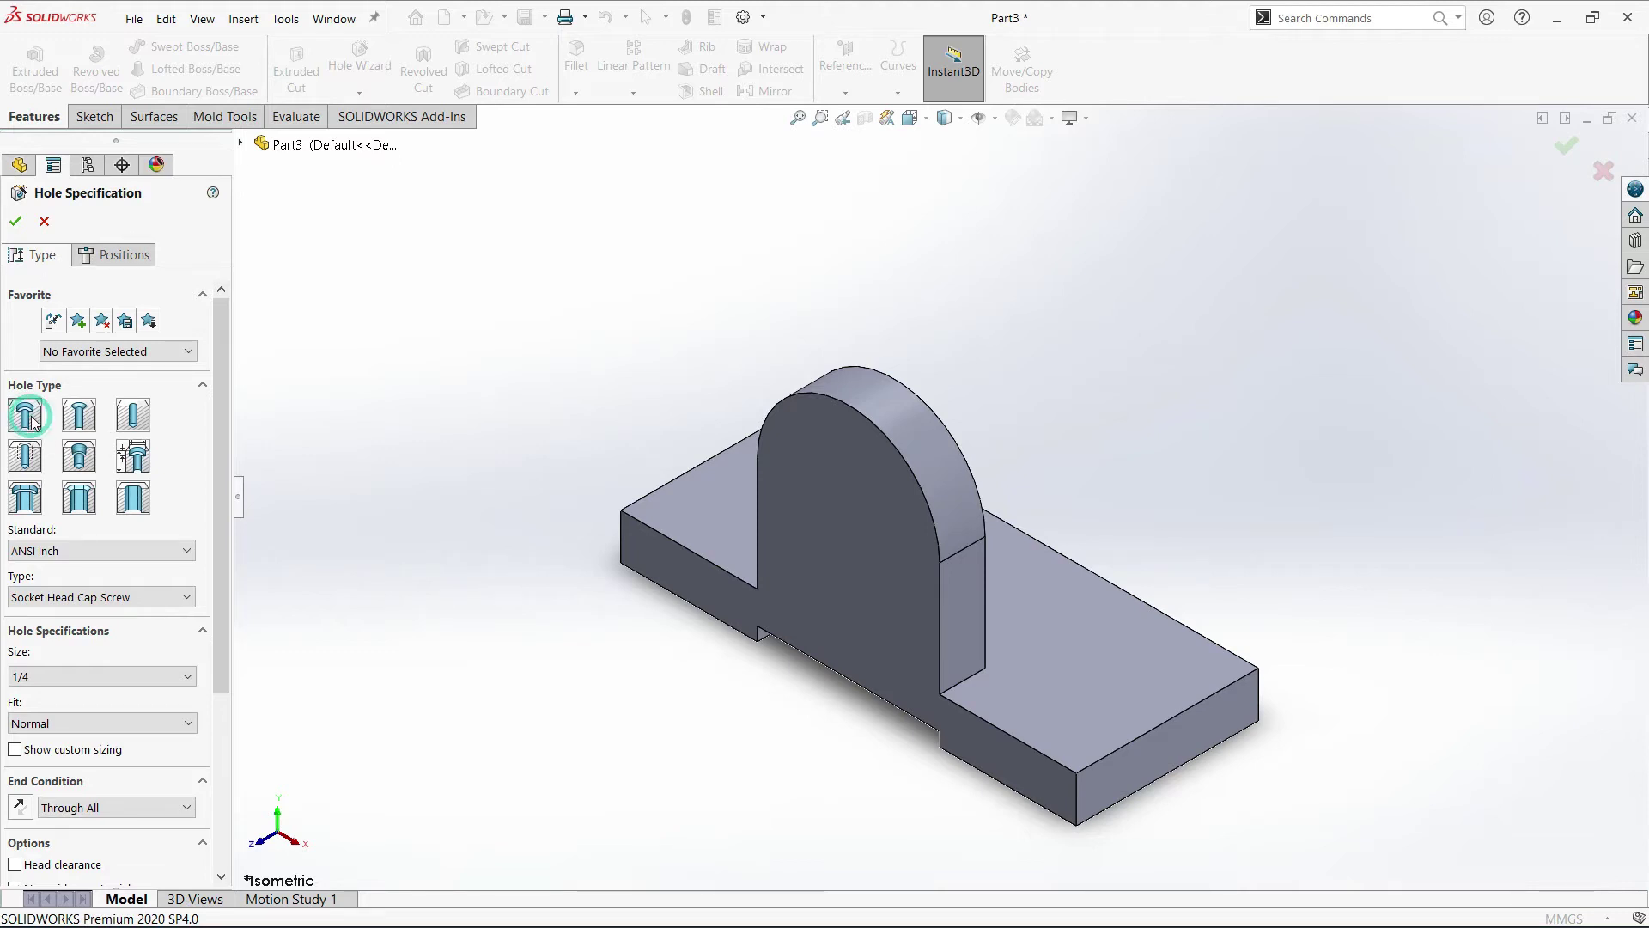
click(78, 557)
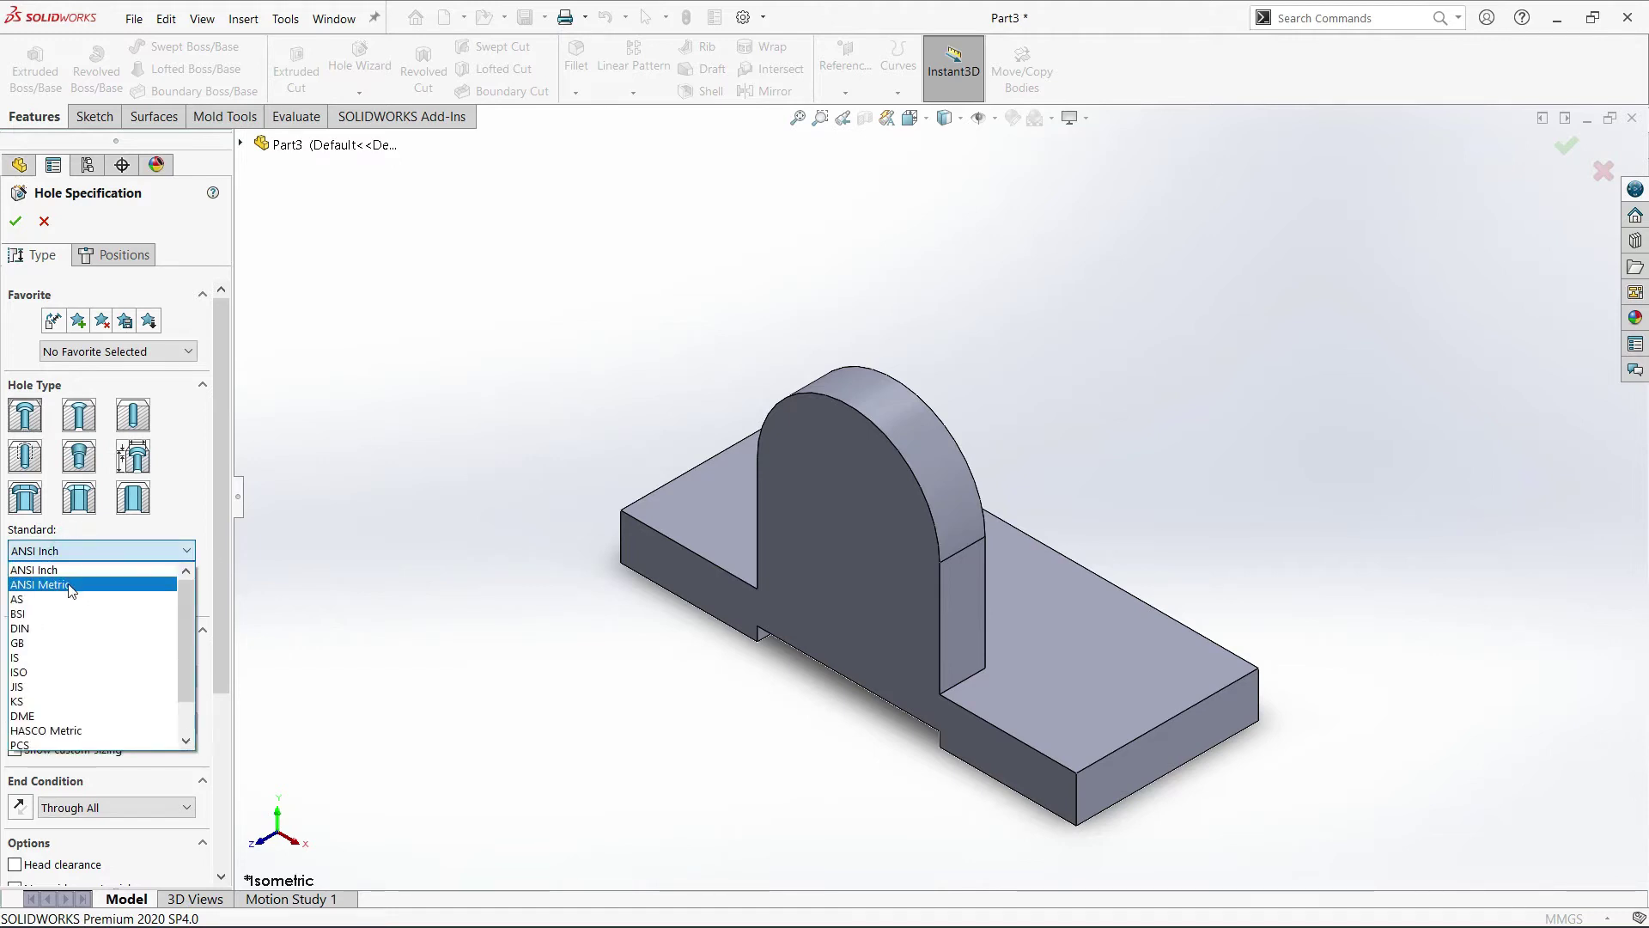
click(71, 585)
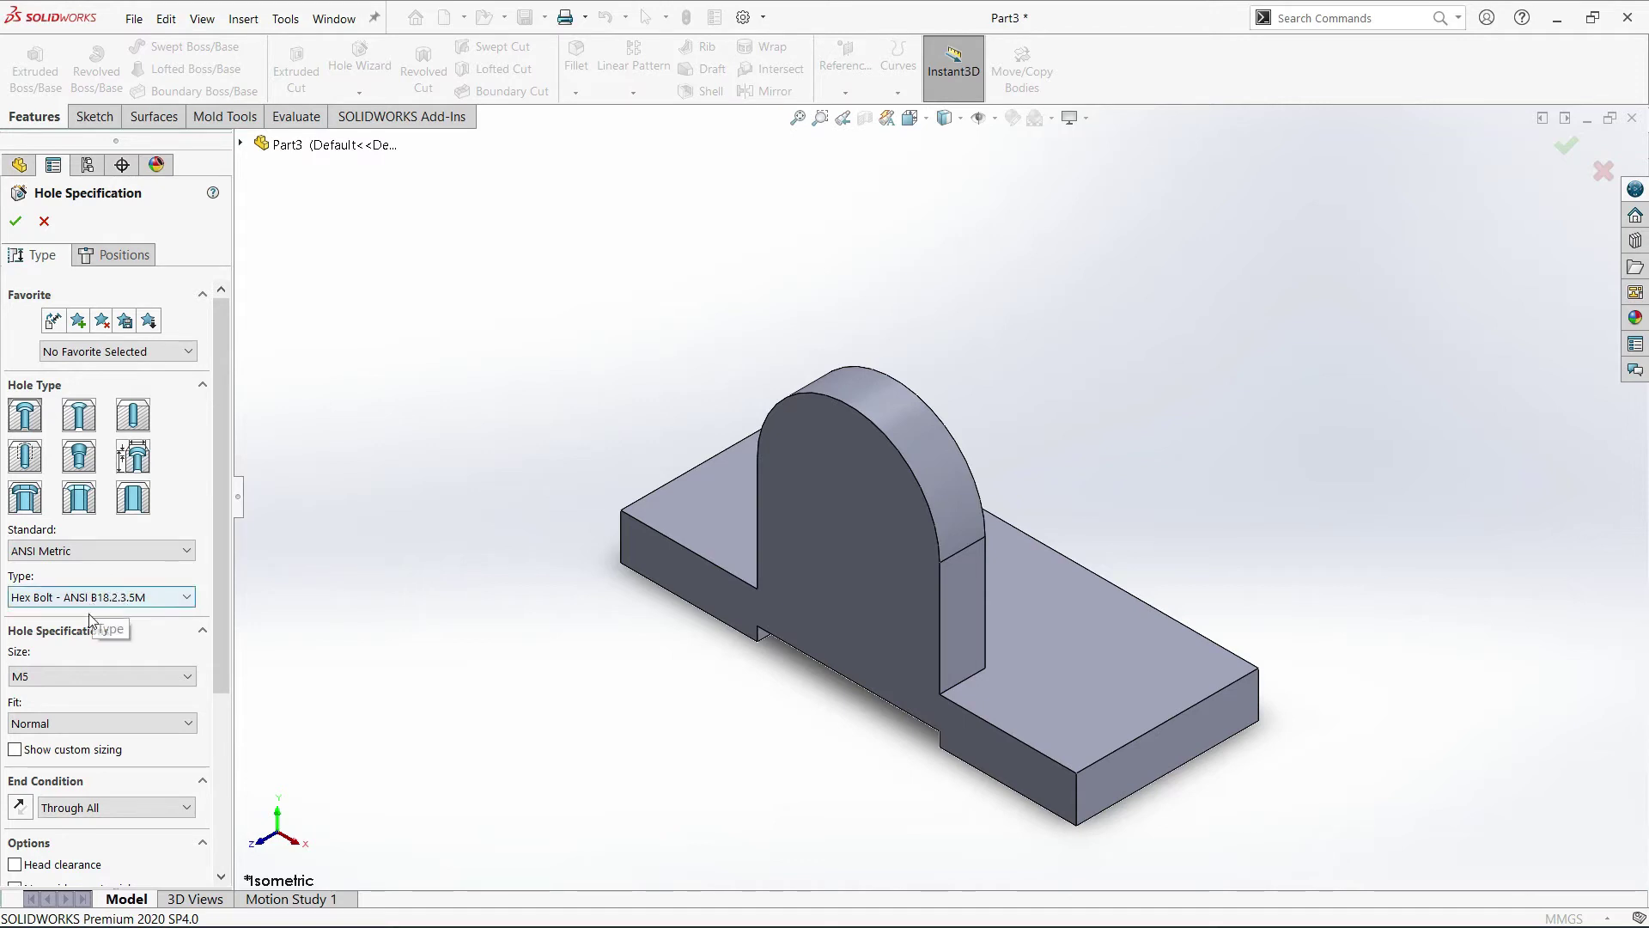
Choose Hex Bolt - ANSI B18.2.3.5M as the counterbore's fastener type and set its size to M8.
click(133, 599)
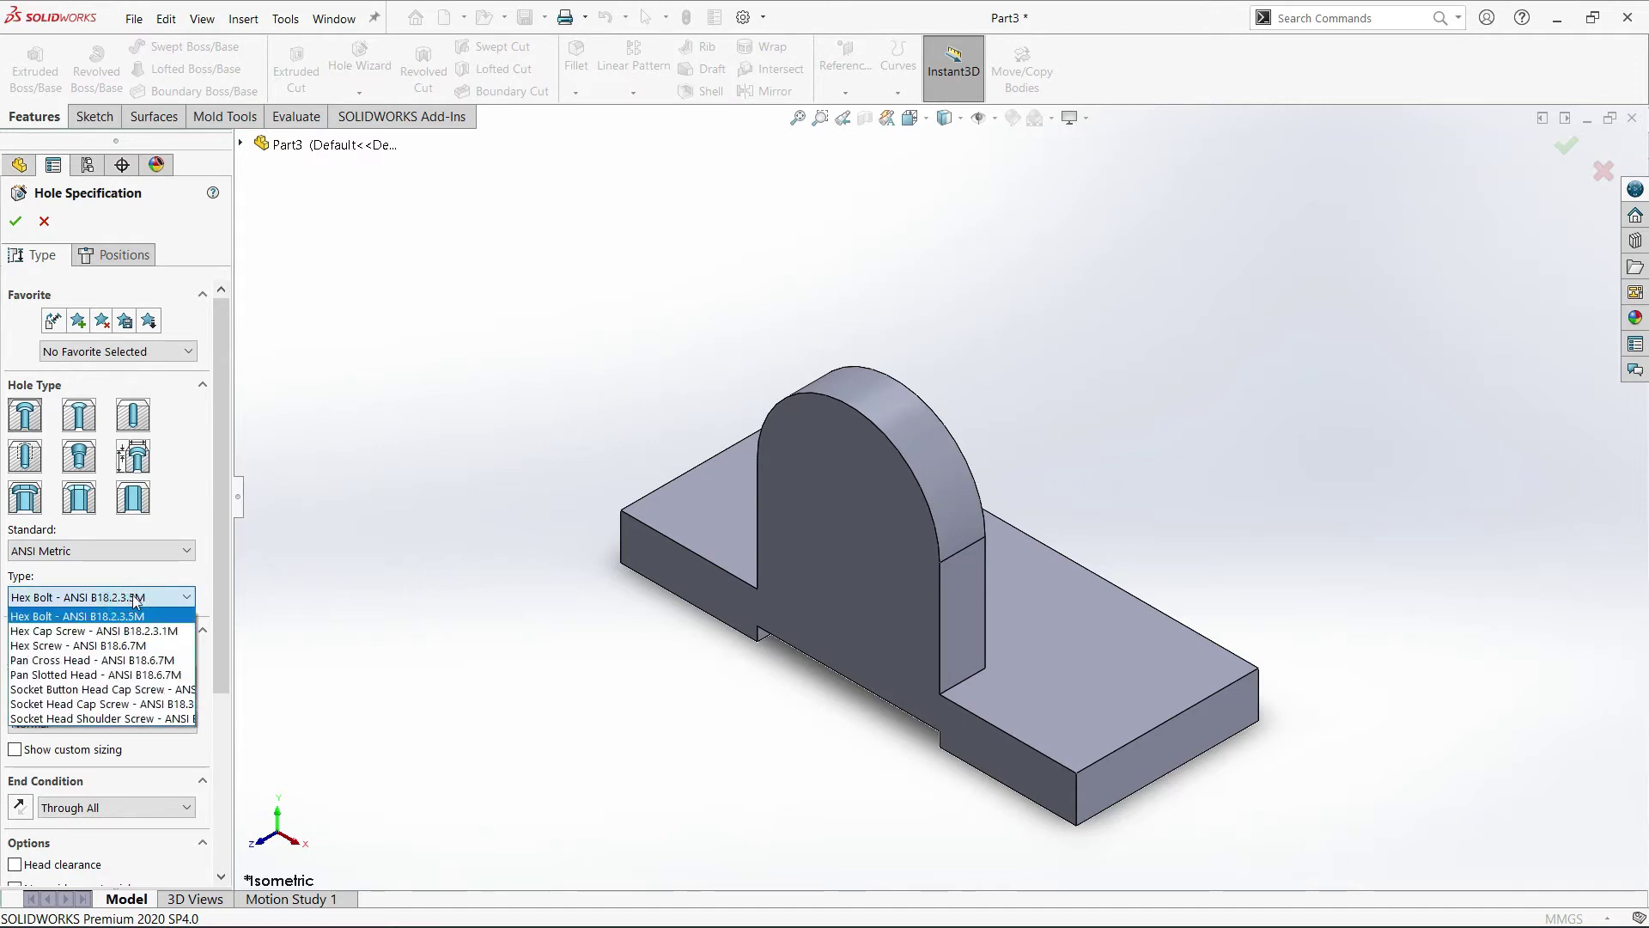
click(87, 599)
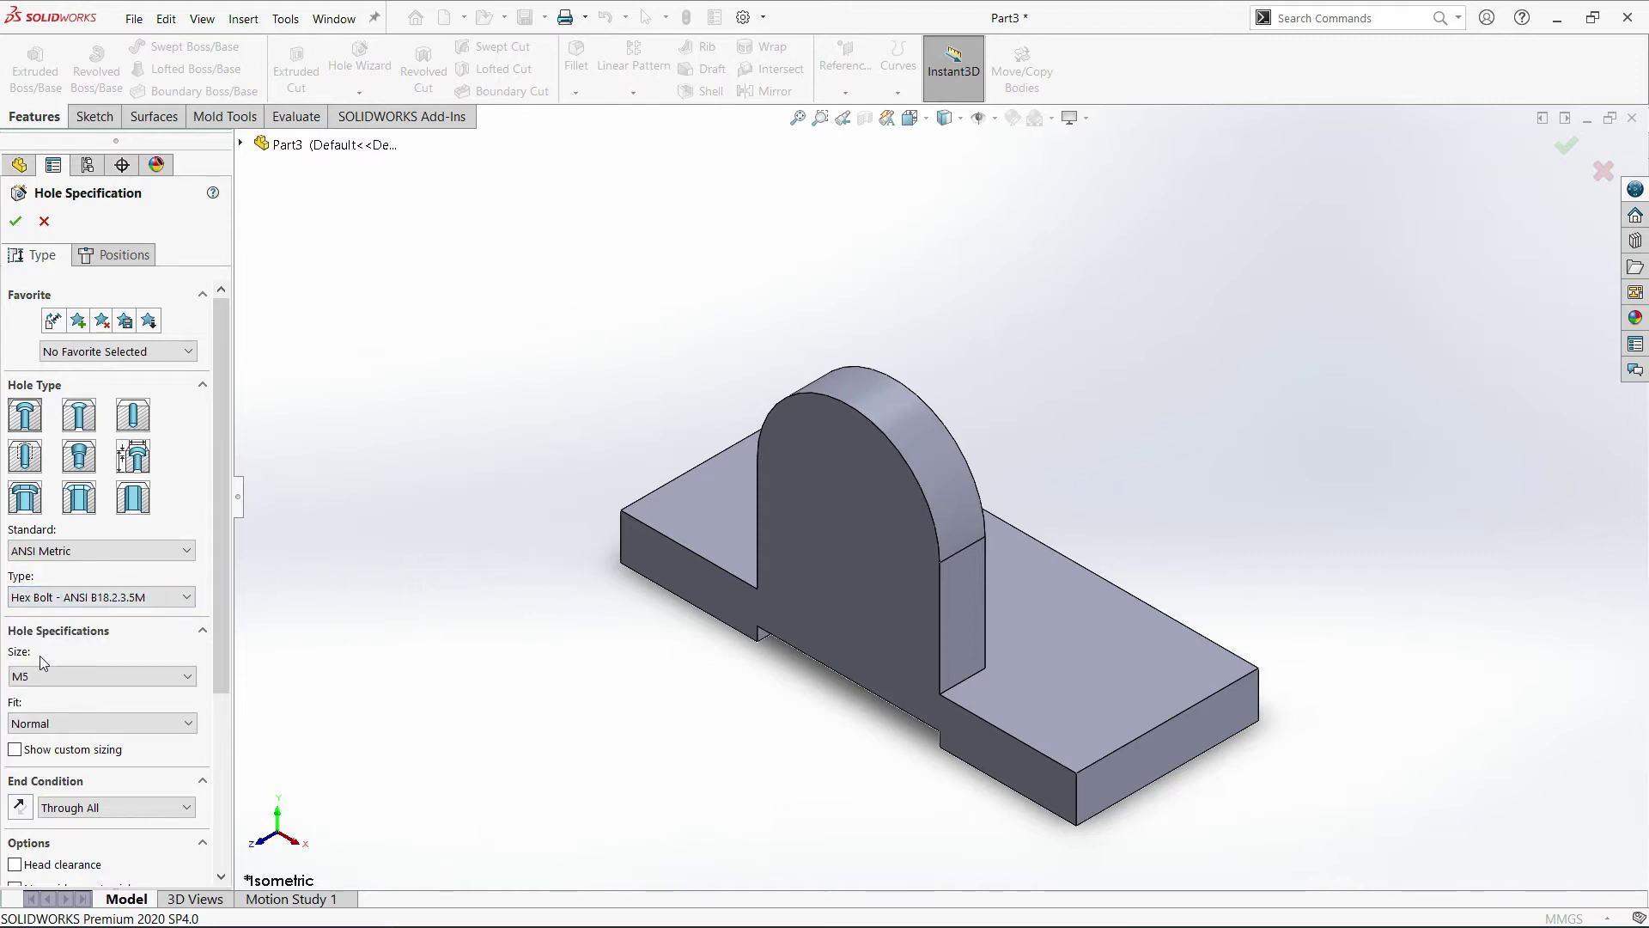
click(79, 674)
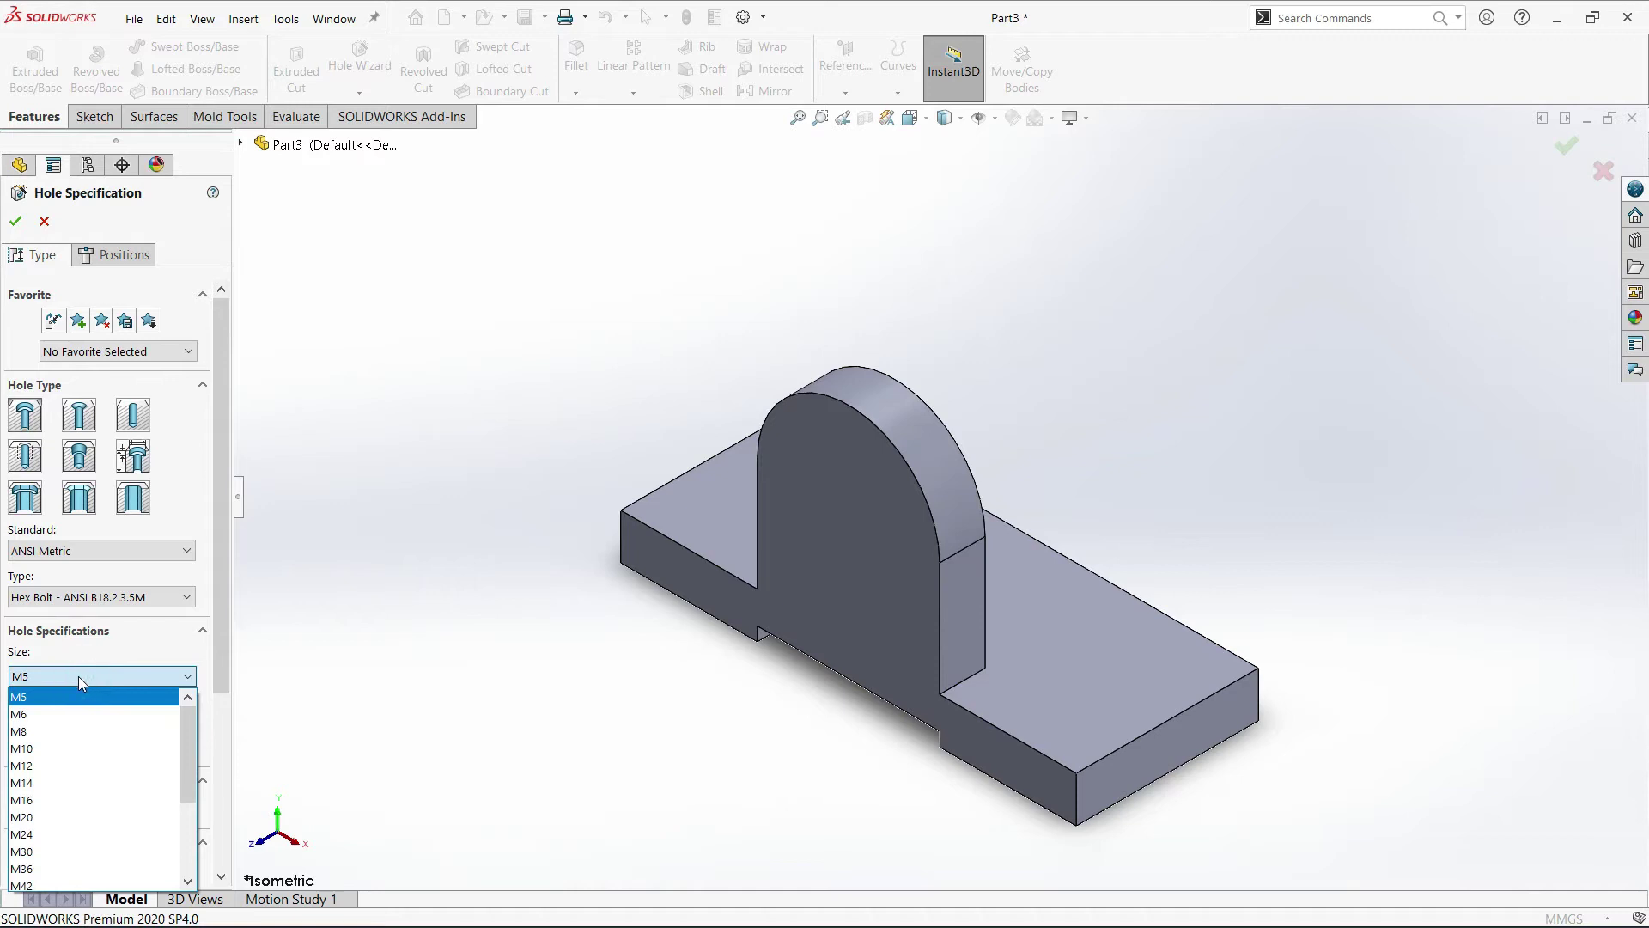
click(47, 722)
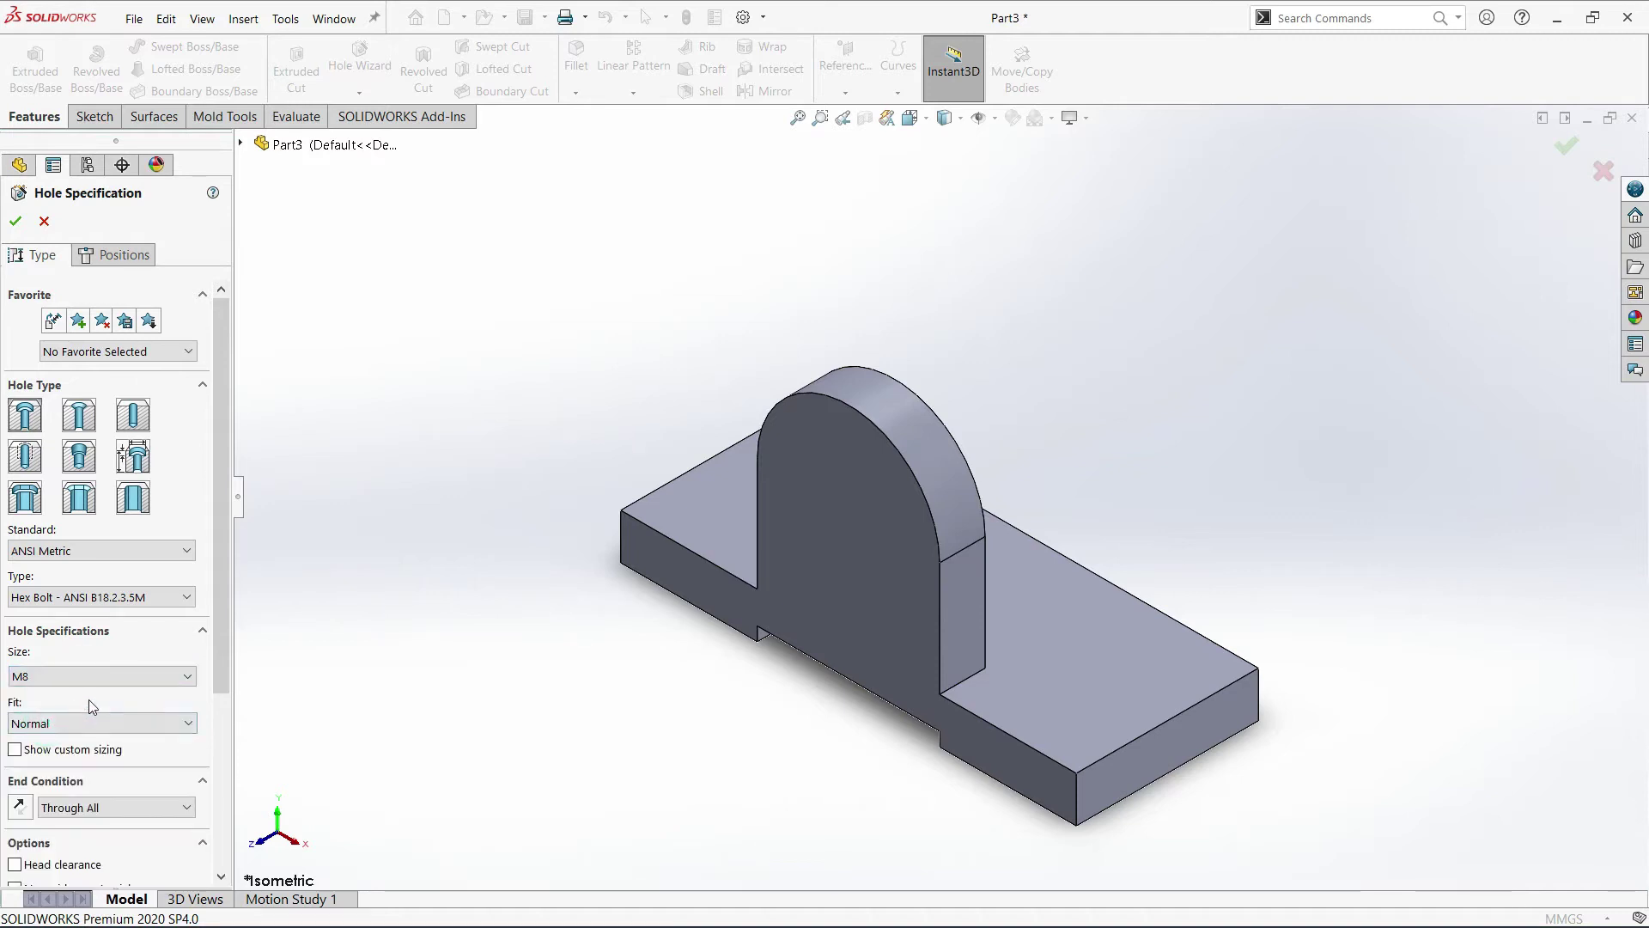
Check the counterbore hole's specification and keep its end condition at Through All.
drag(228, 672, 224, 729)
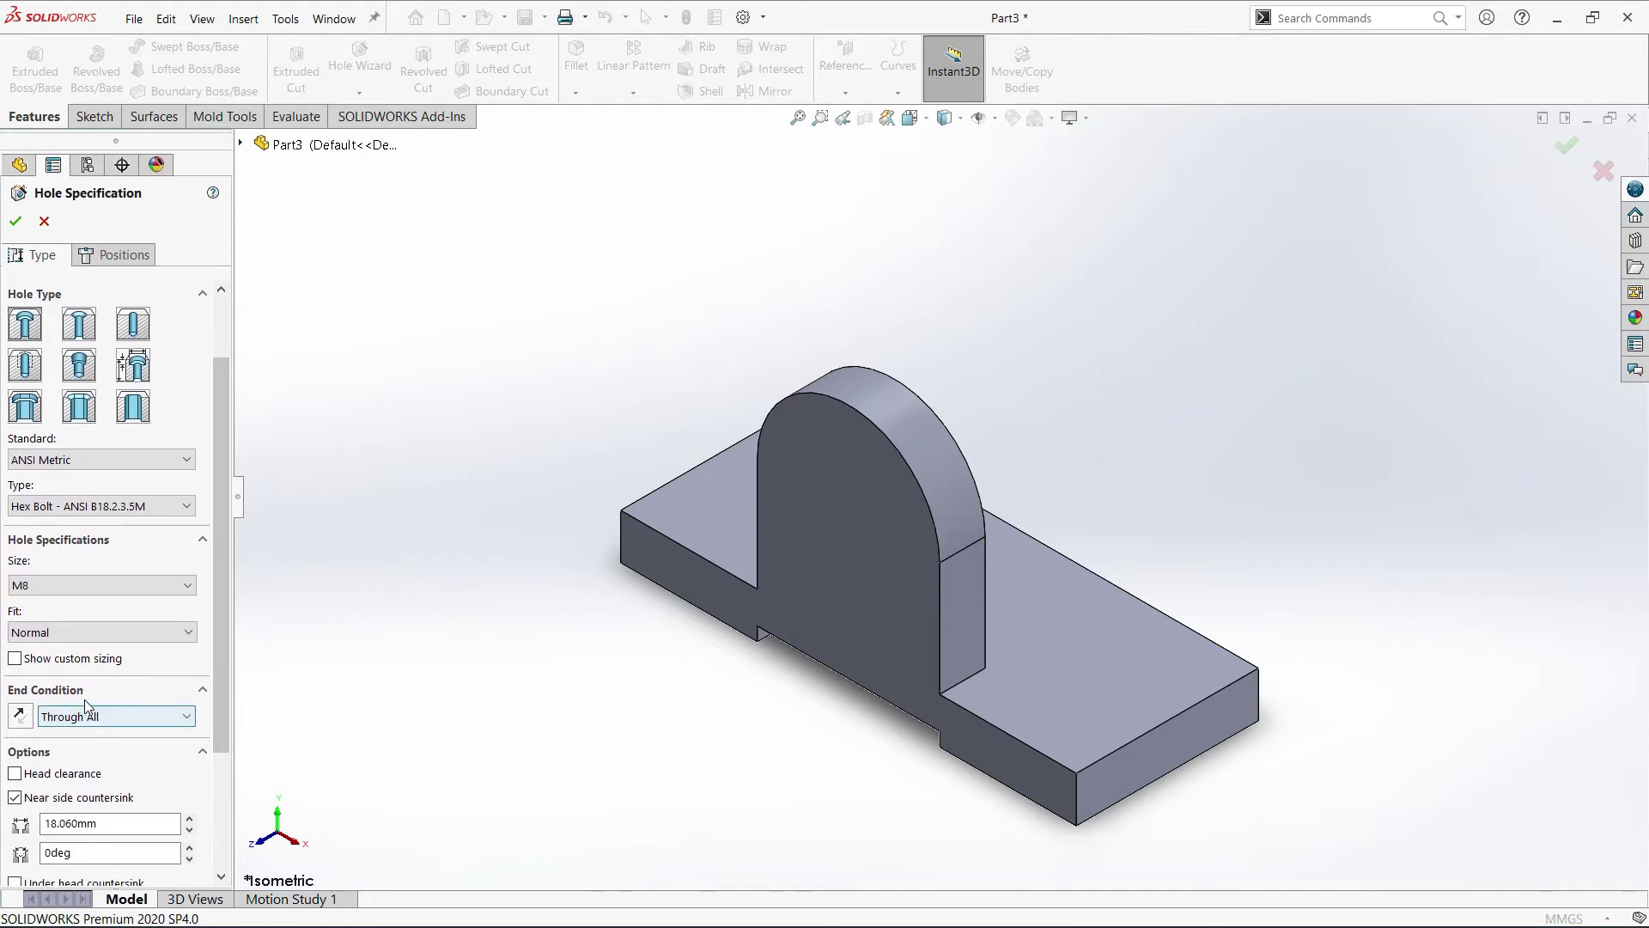
click(181, 718)
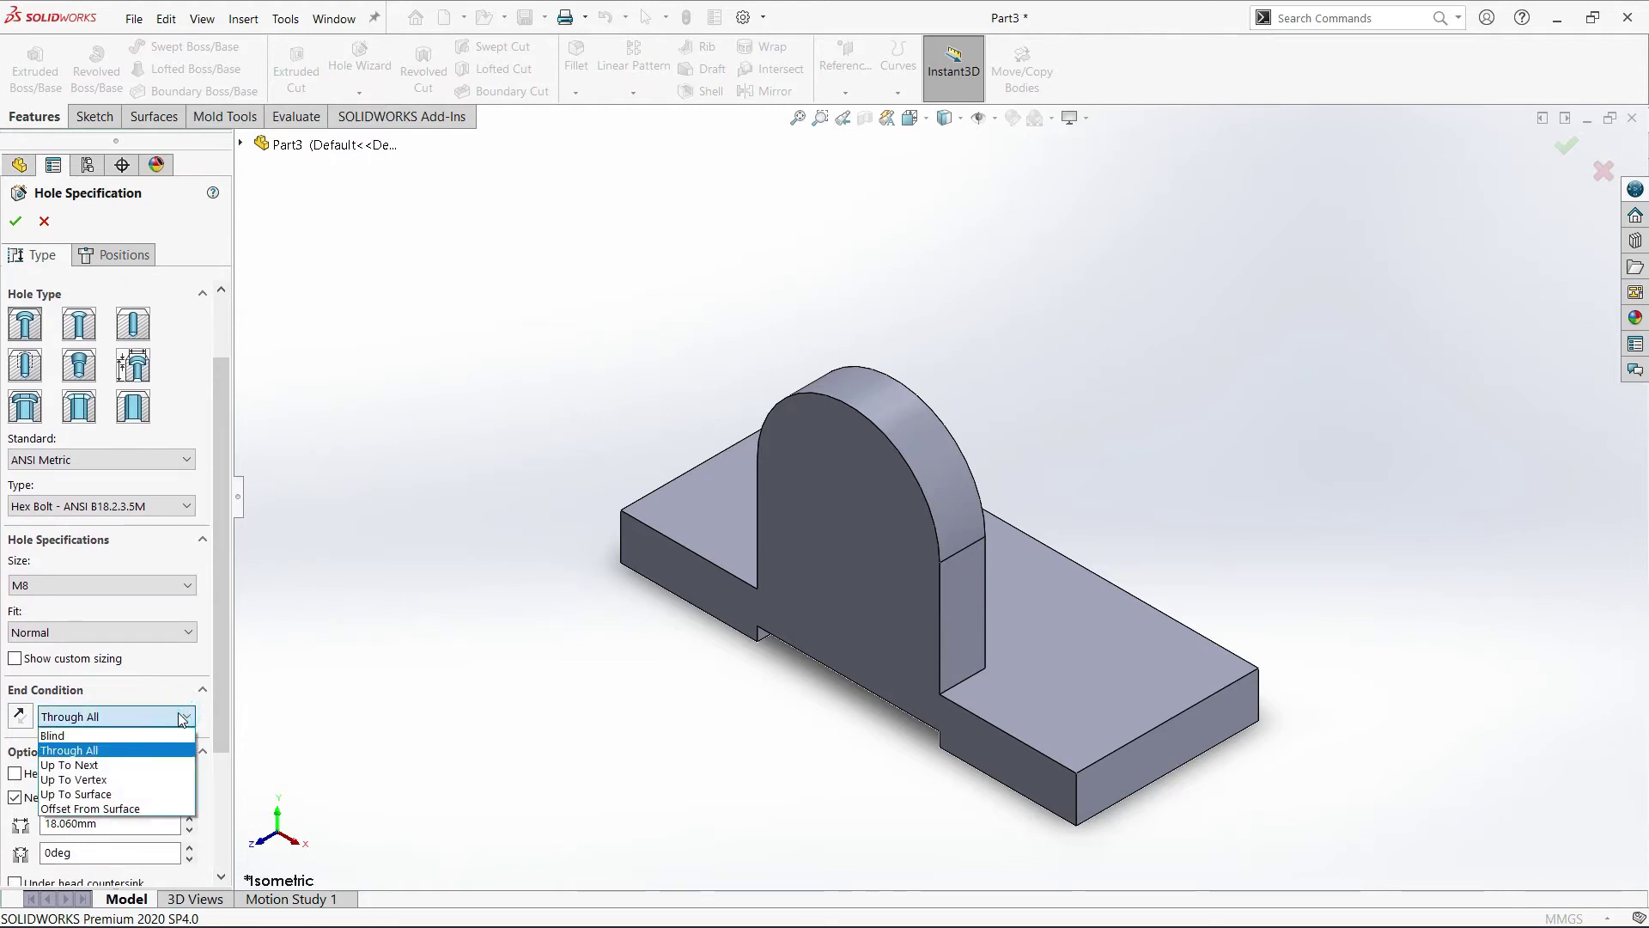
click(180, 718)
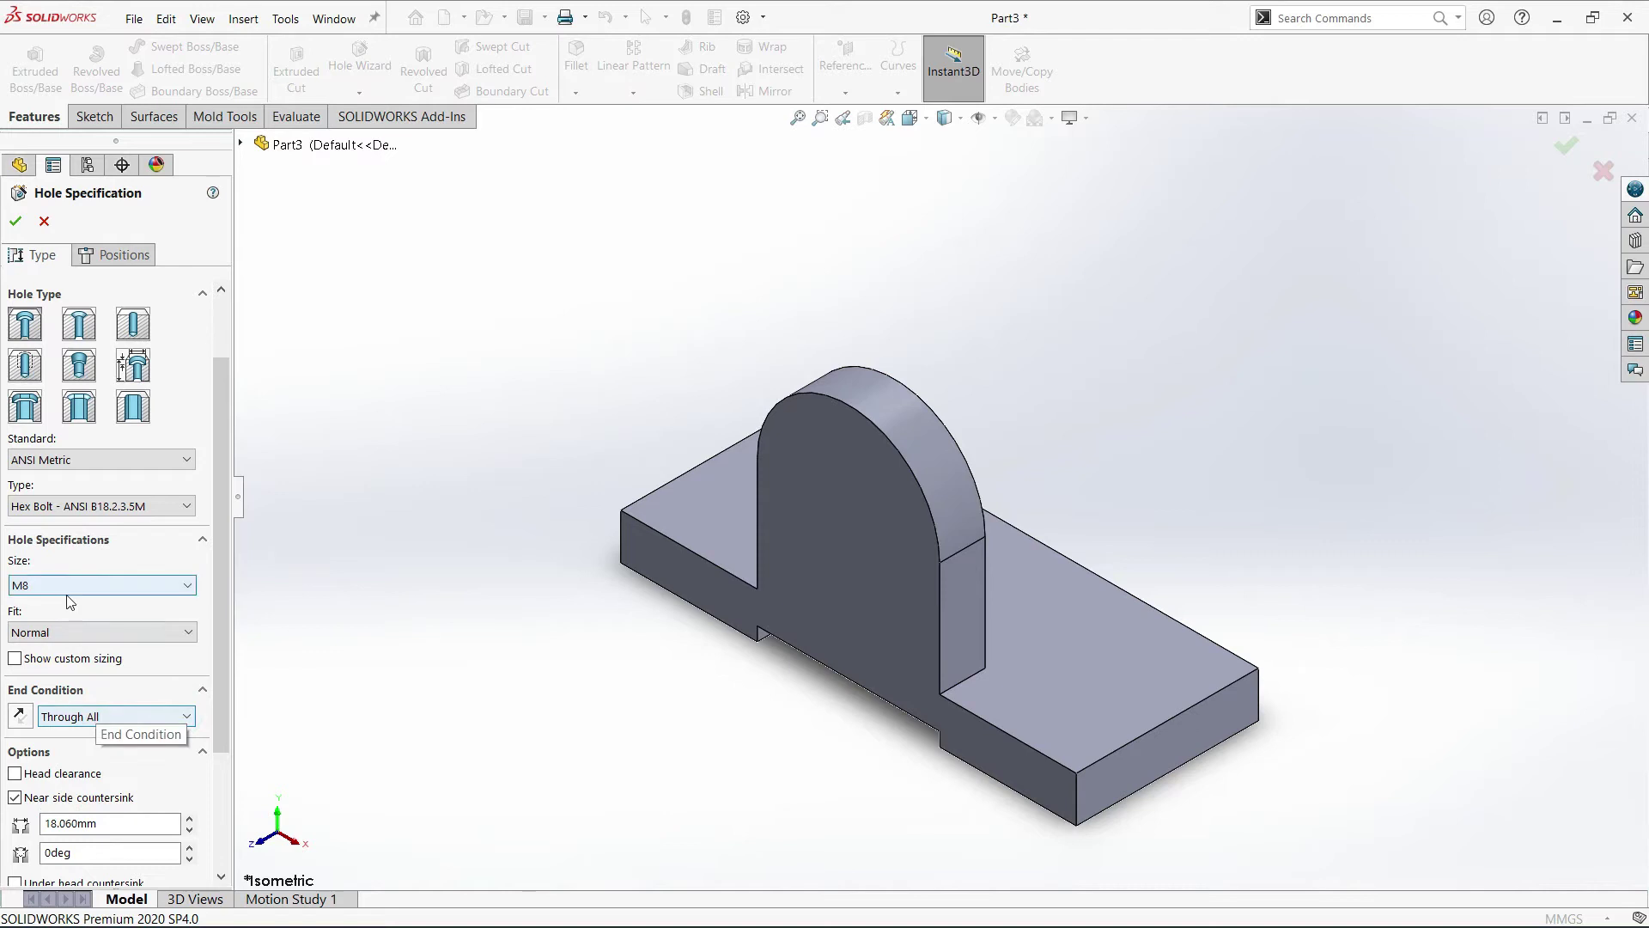
drag(220, 663, 218, 606)
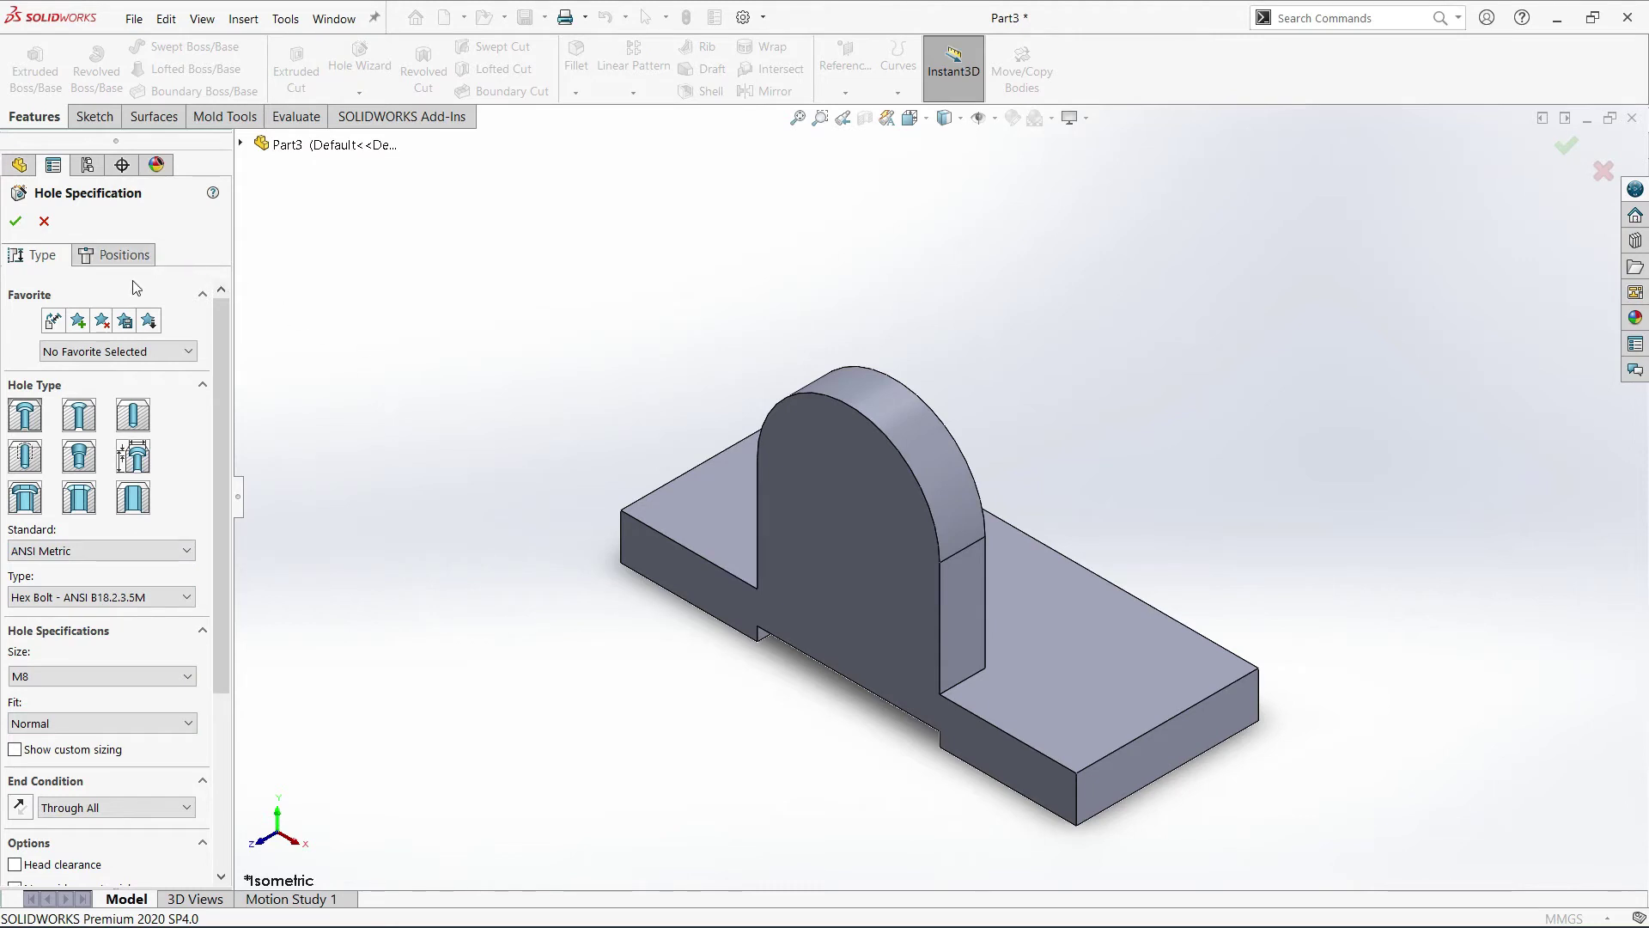
Place the counterbore hole on the arched upright's front face, centred on its rounded top, and finish the hole.
click(118, 257)
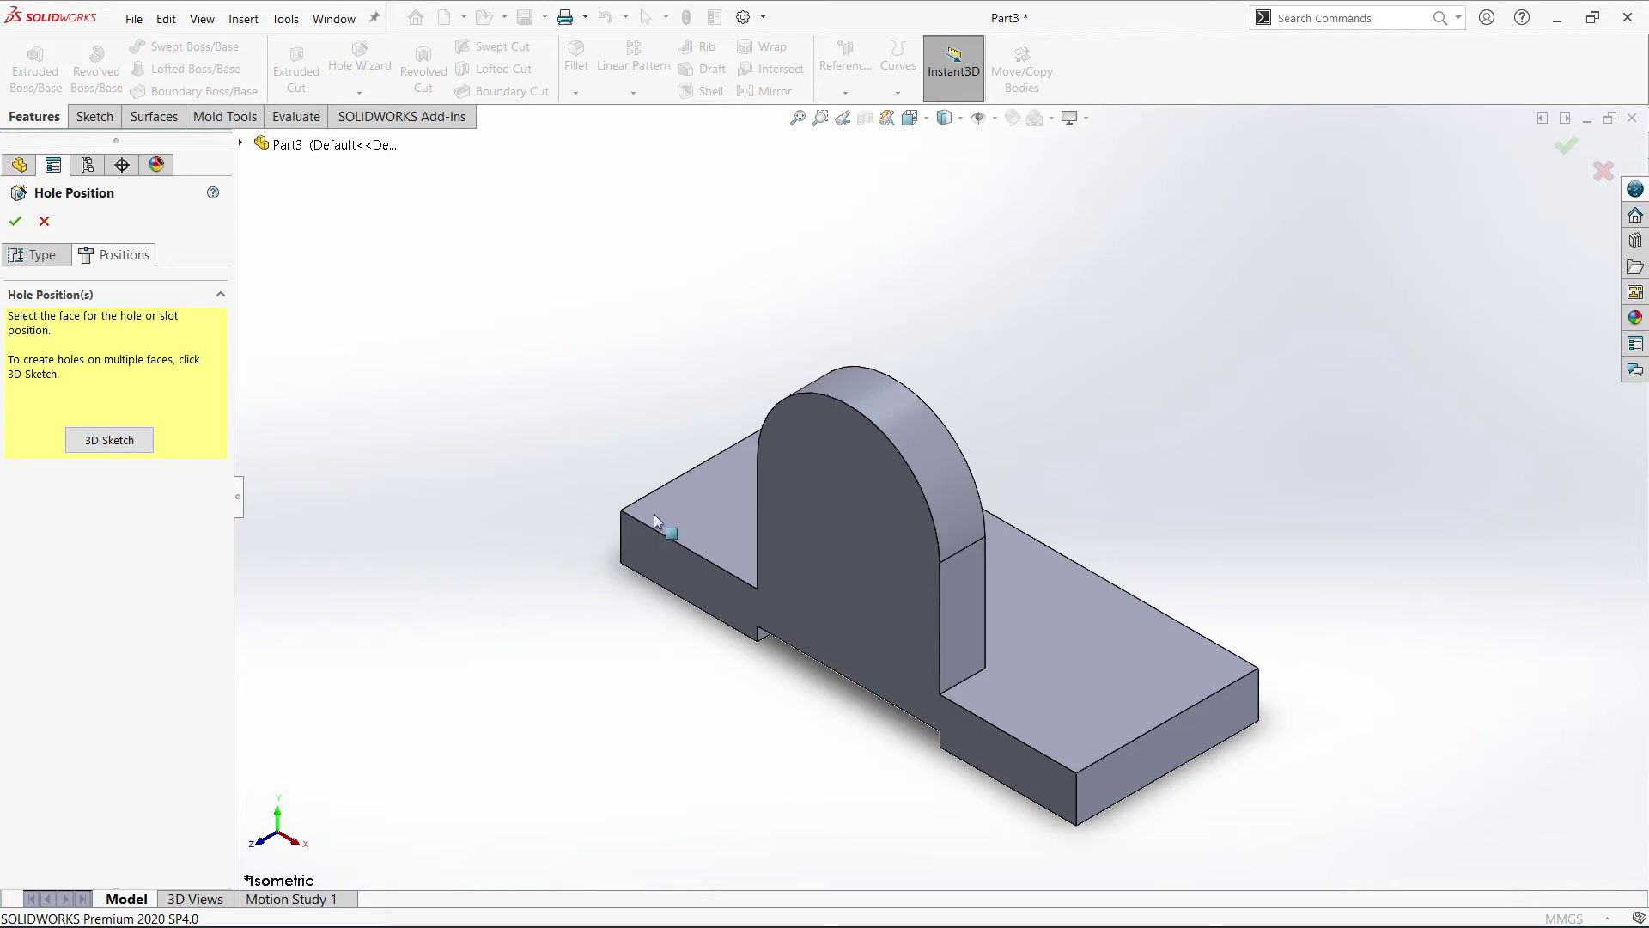
click(827, 493)
middle_drag(971, 441, 1056, 352)
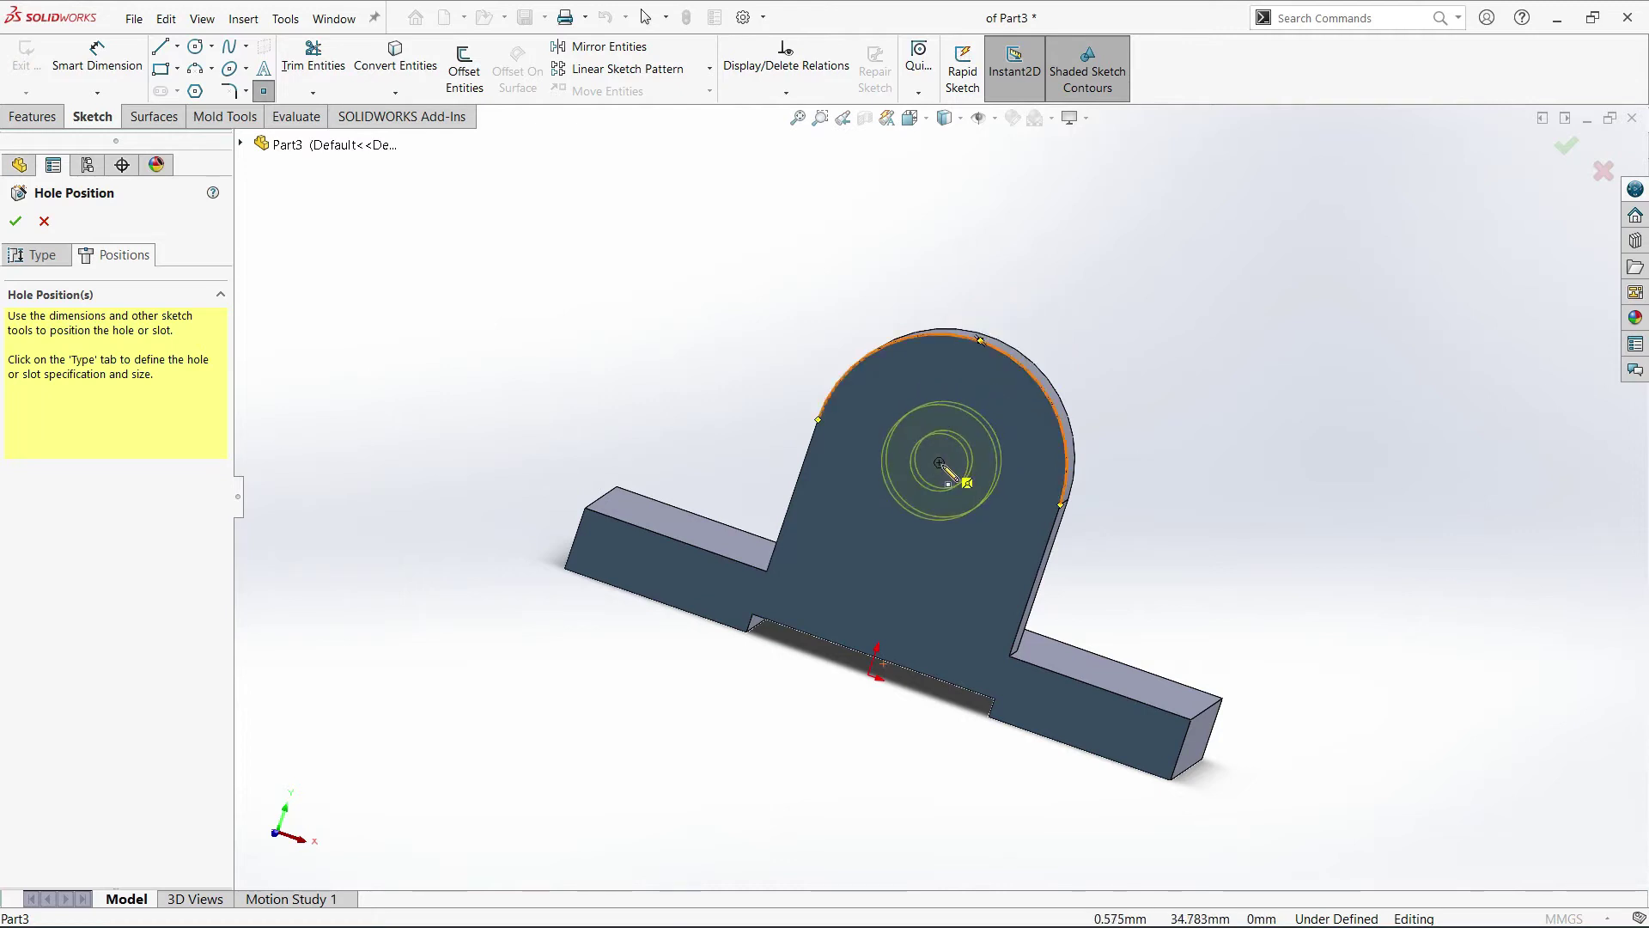
click(939, 462)
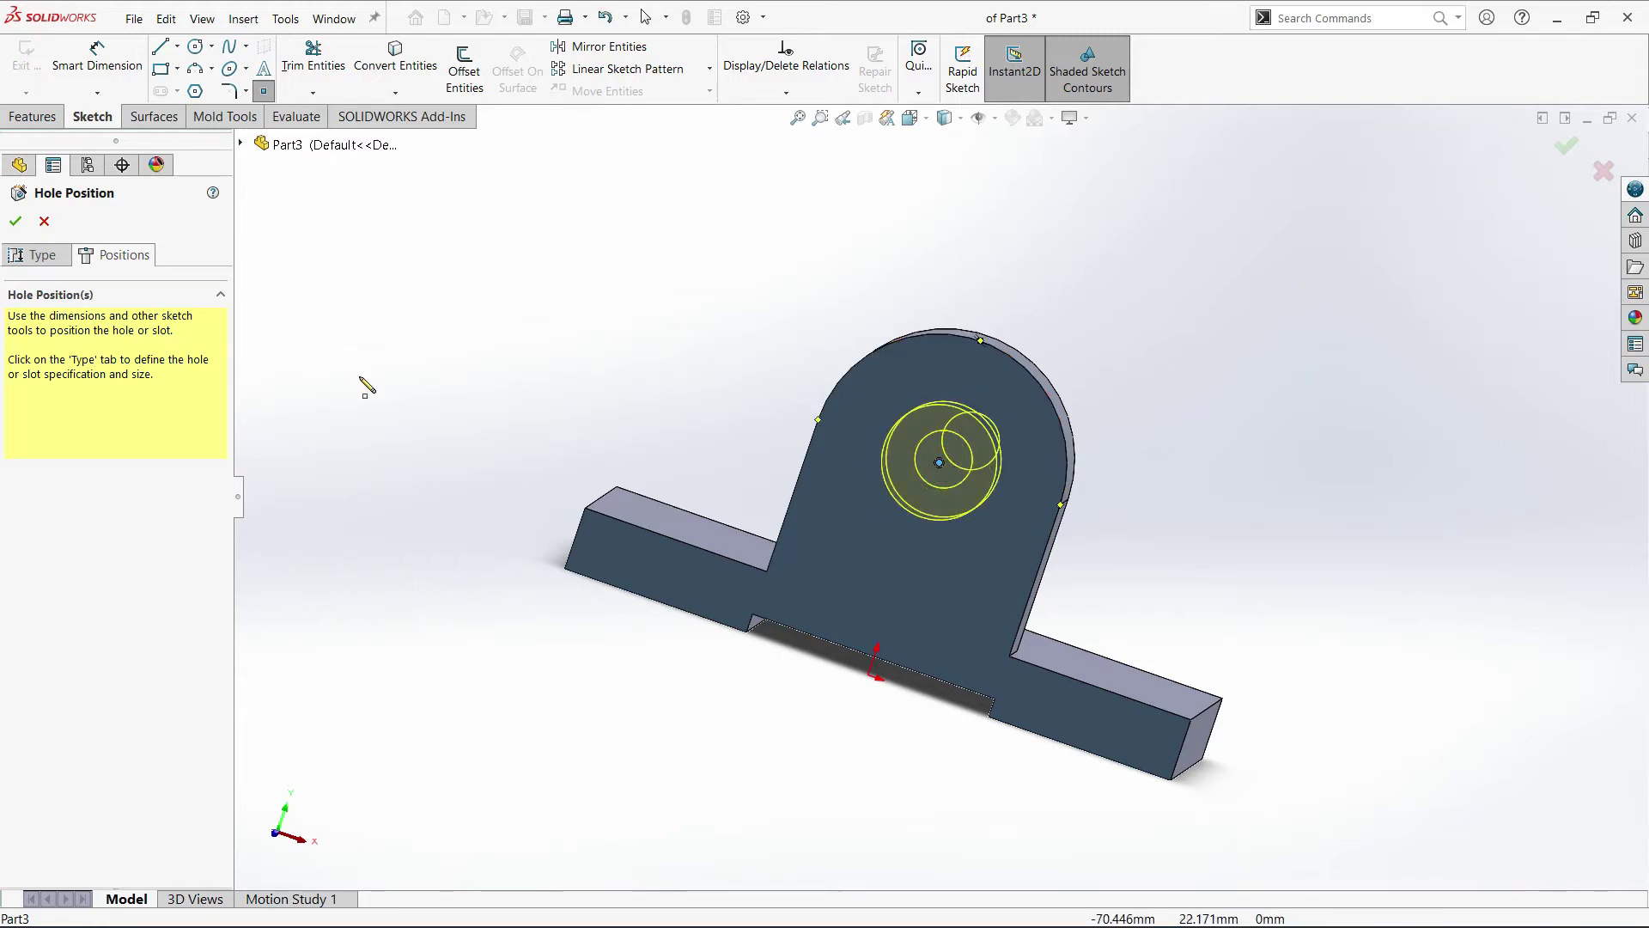
click(15, 220)
click(496, 337)
middle_drag(730, 359, 667, 394)
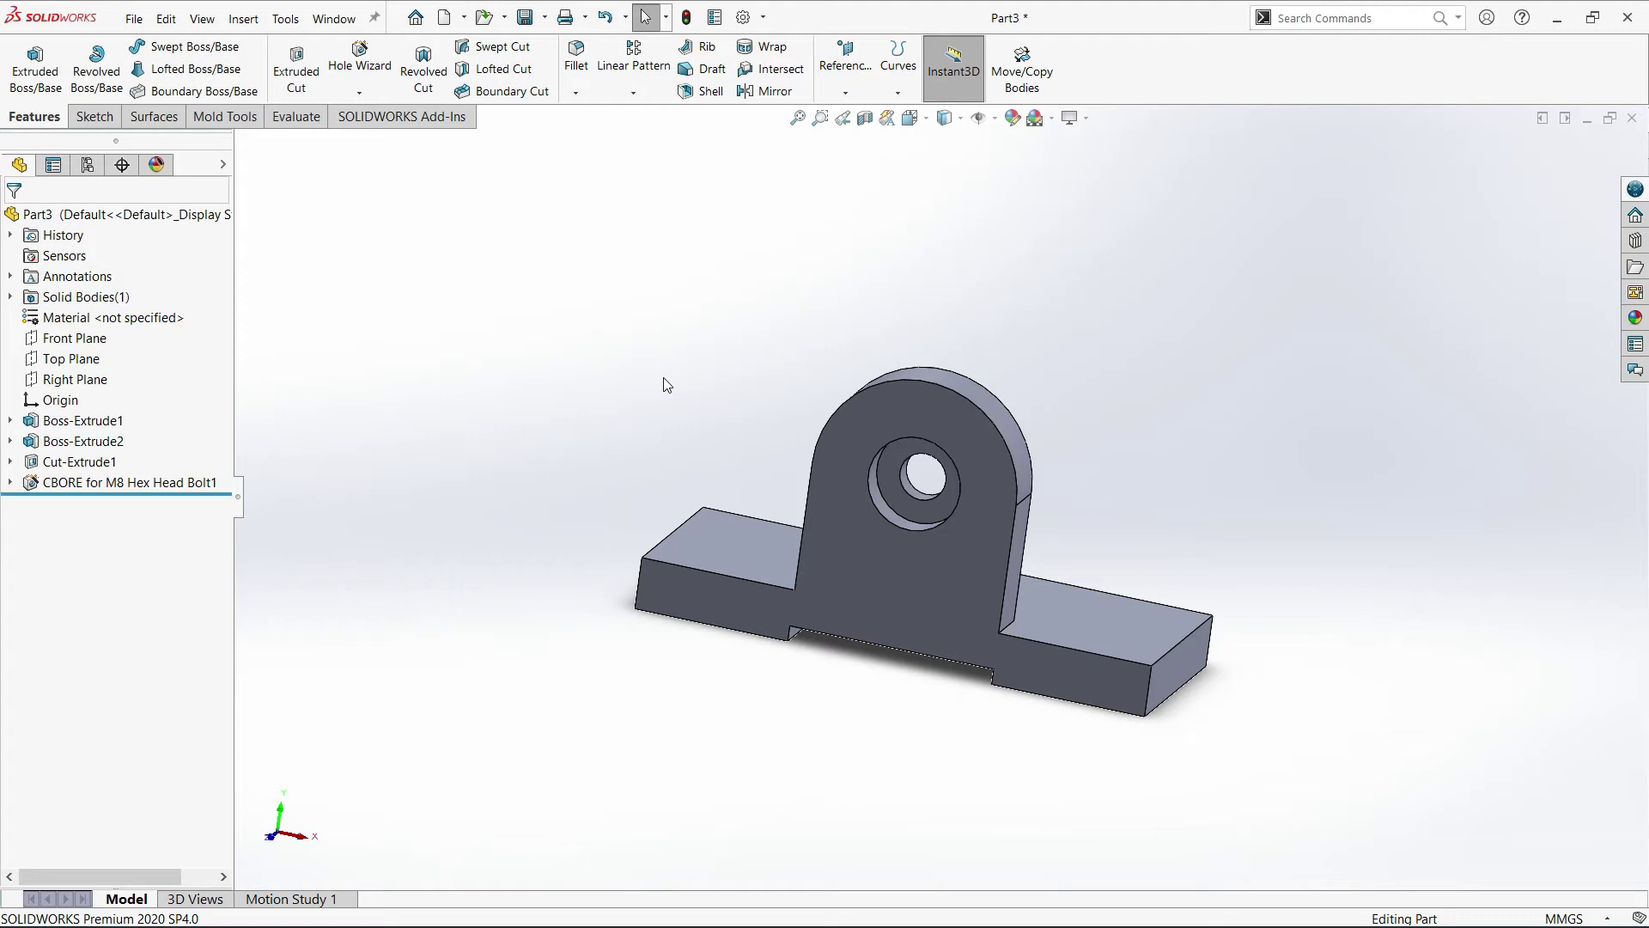
Start a constant-size Fillet with a symmetric radius of 8 mm.
click(575, 62)
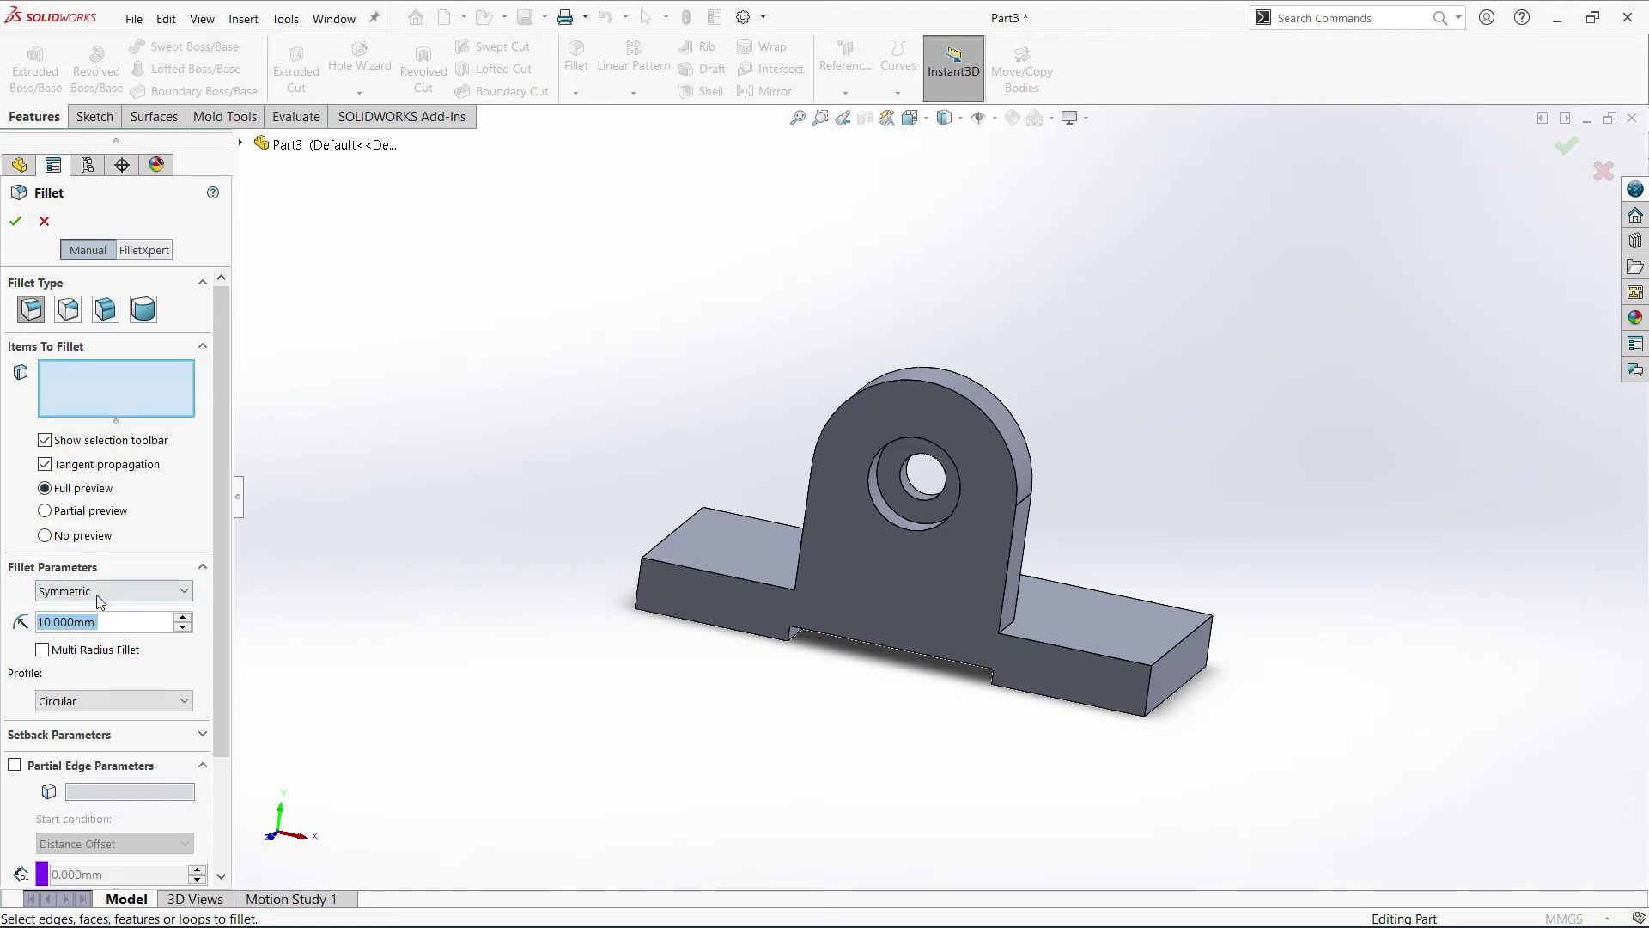
click(114, 623)
drag(116, 624, 38, 621)
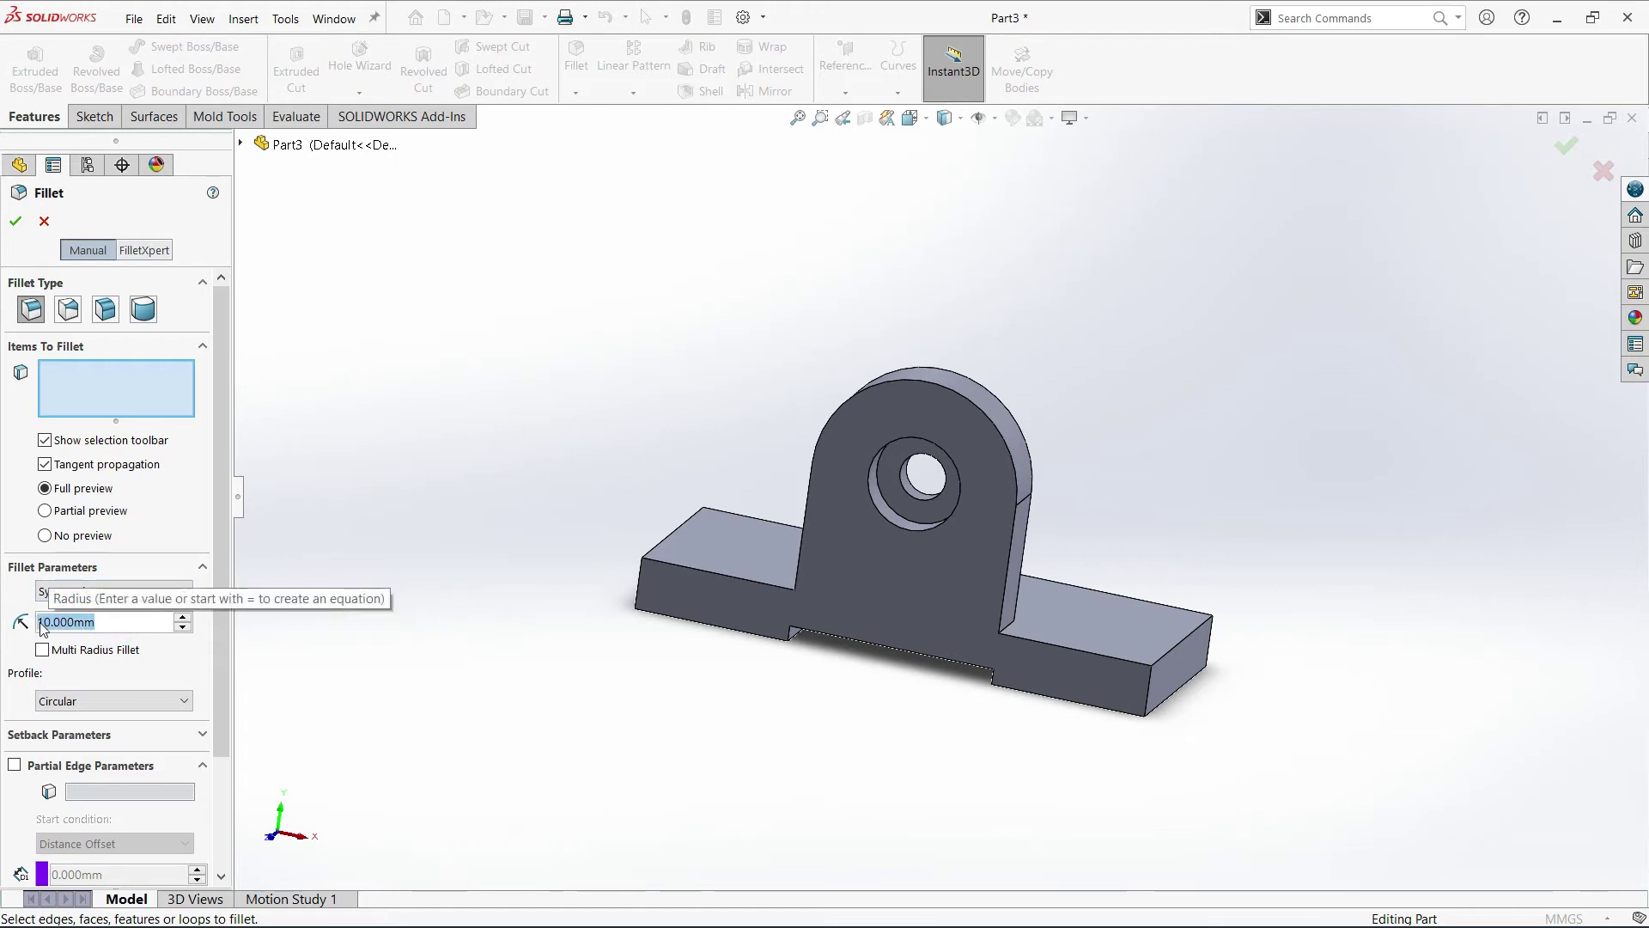
text(3)
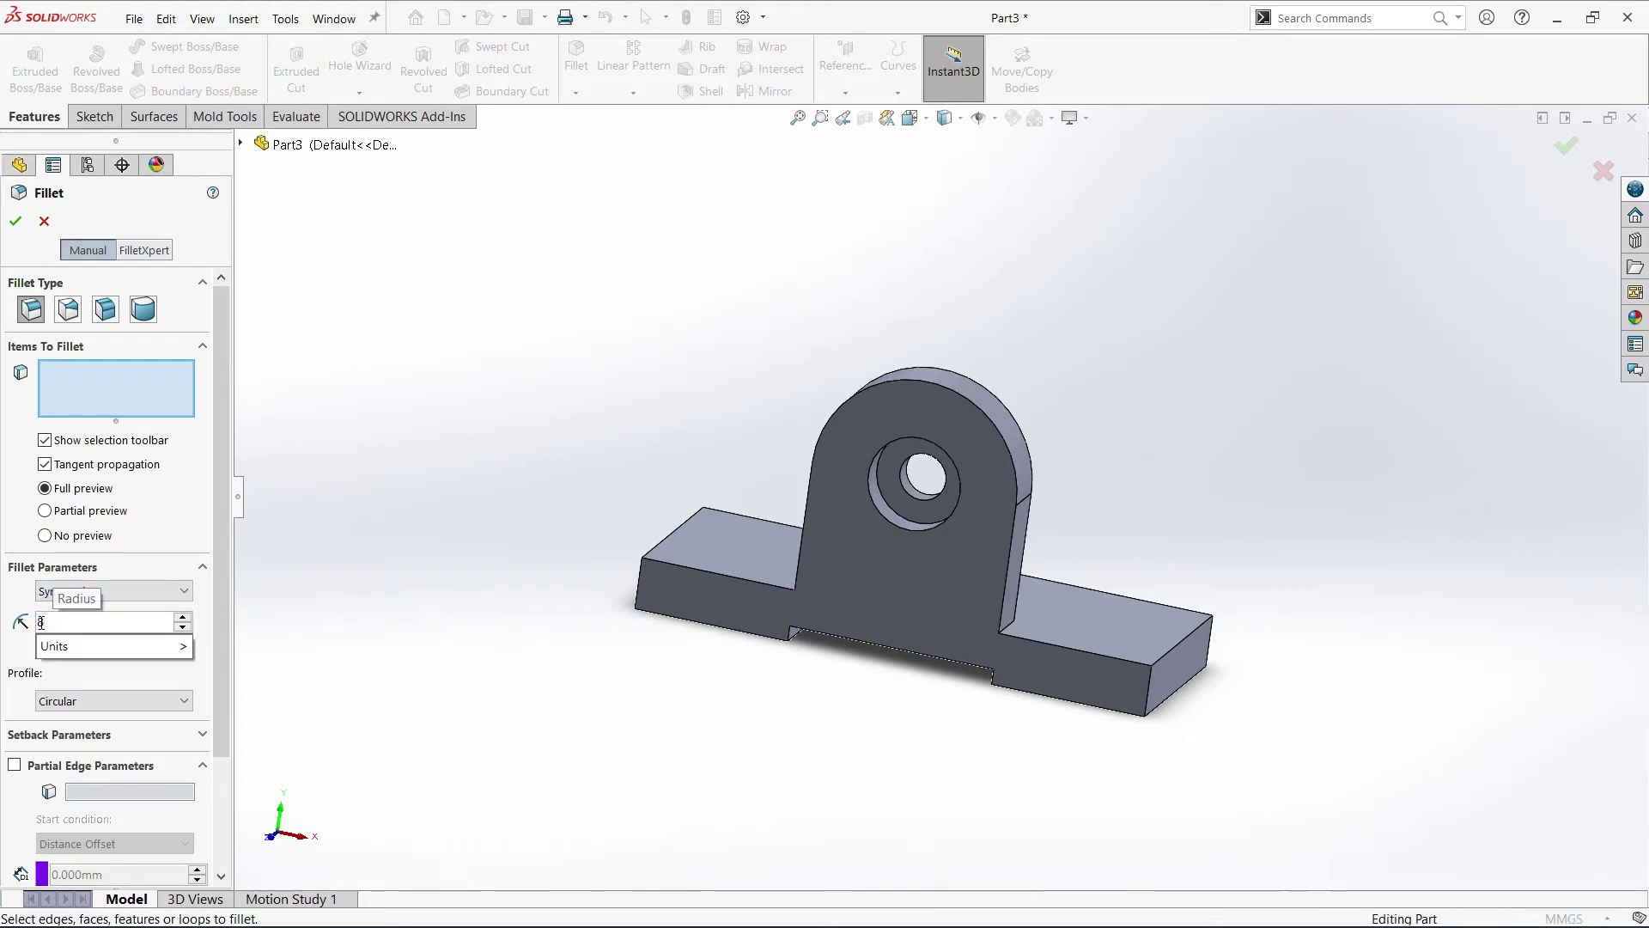
key(Return)
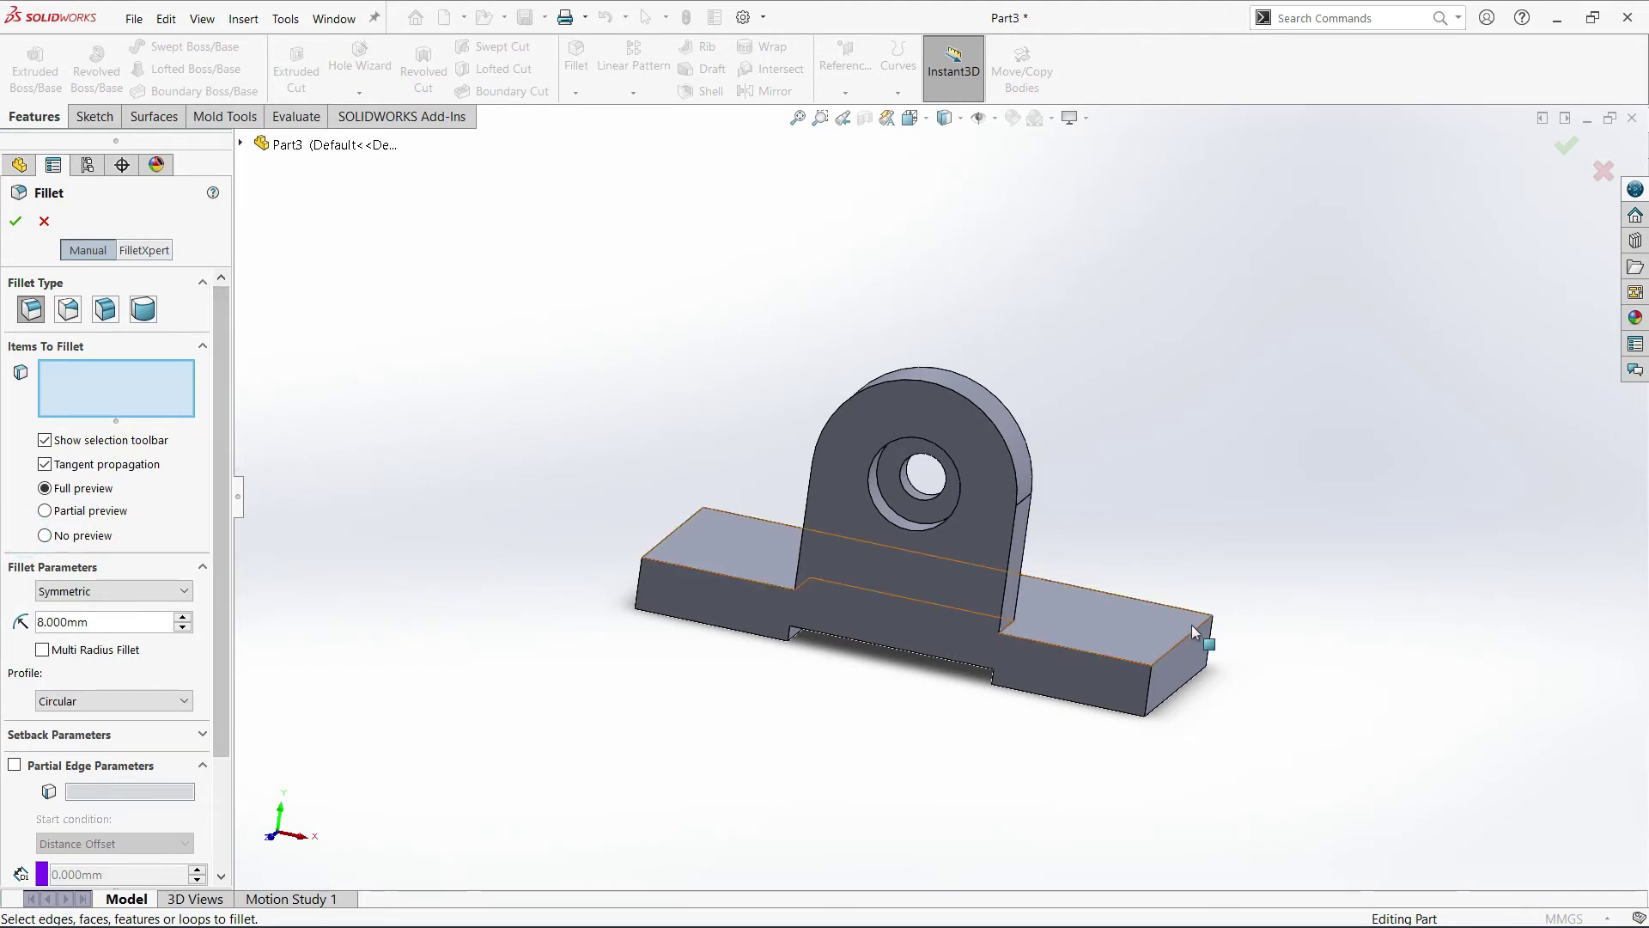
Select the front and back vertical corner edges at the base's right end as fillet edges.
scroll(1145, 669, down, 3)
click(1070, 699)
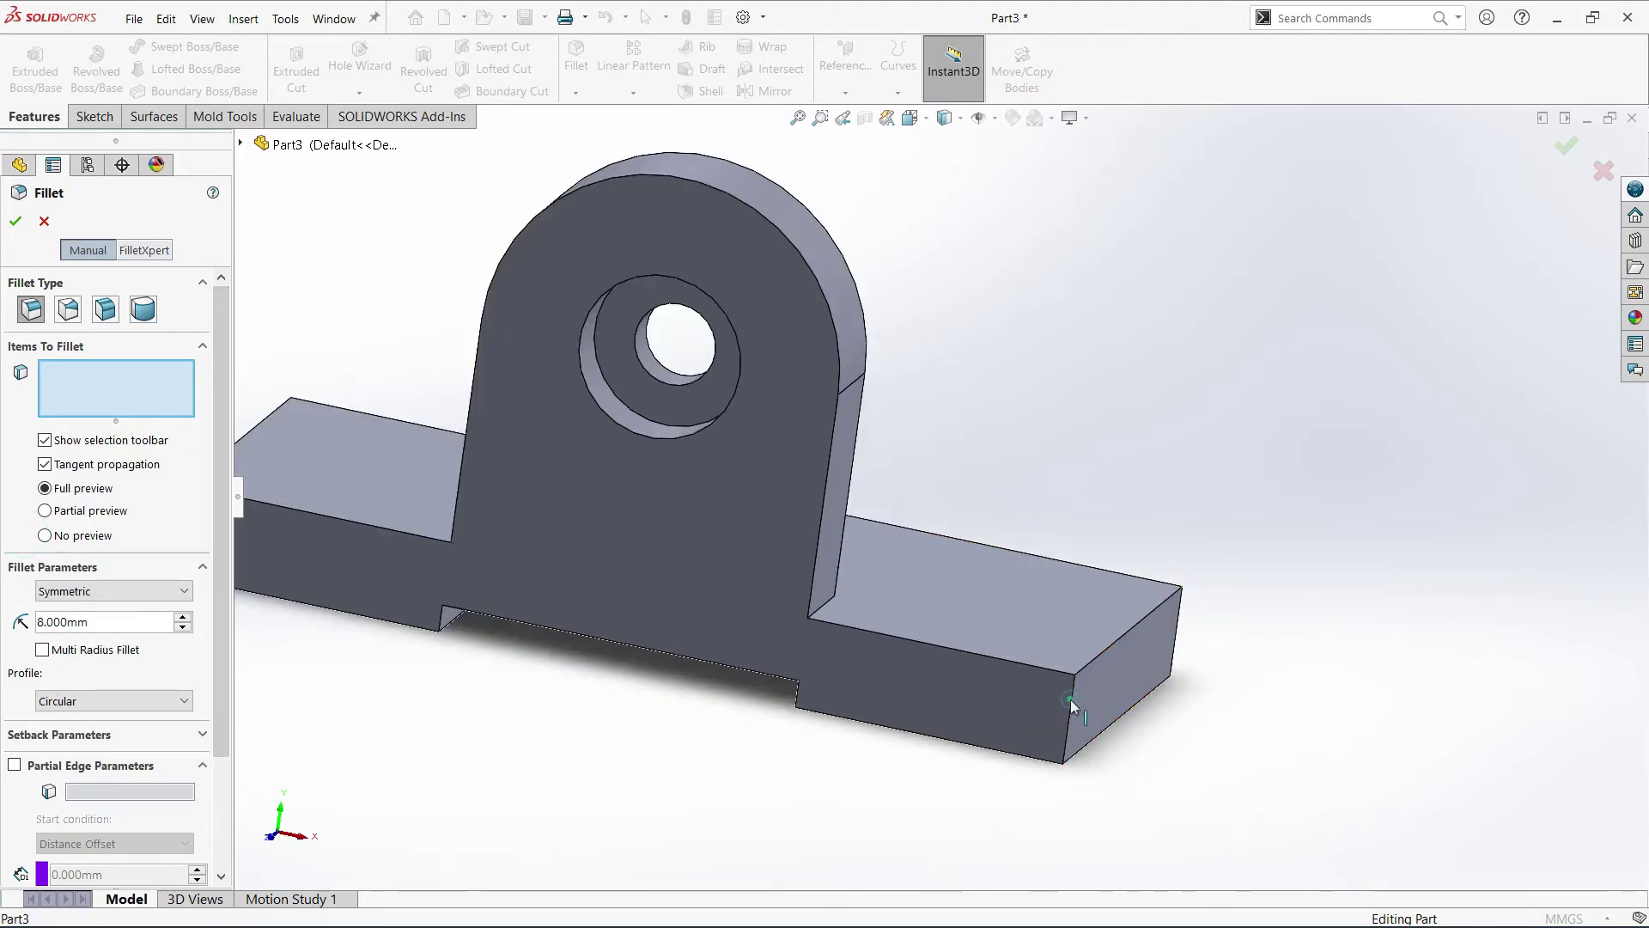
scroll(1125, 684, up, 3)
middle_drag(1103, 646, 1067, 700)
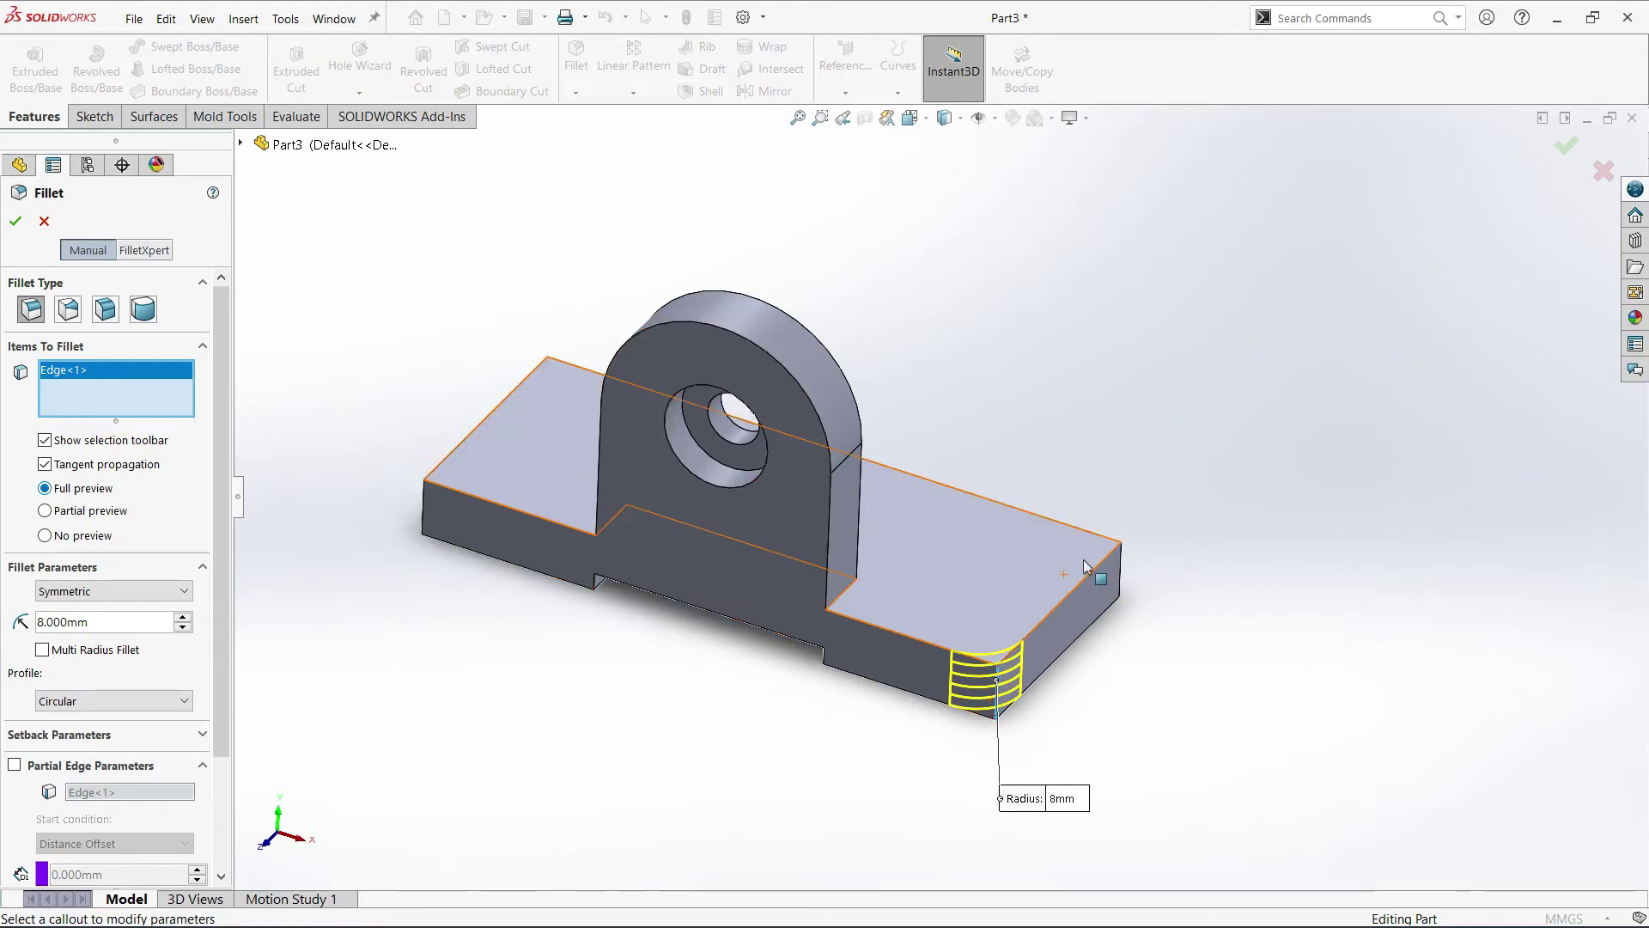
scroll(1127, 559, up, 3)
scroll(1111, 568, down, 3)
scroll(924, 481, up, 3)
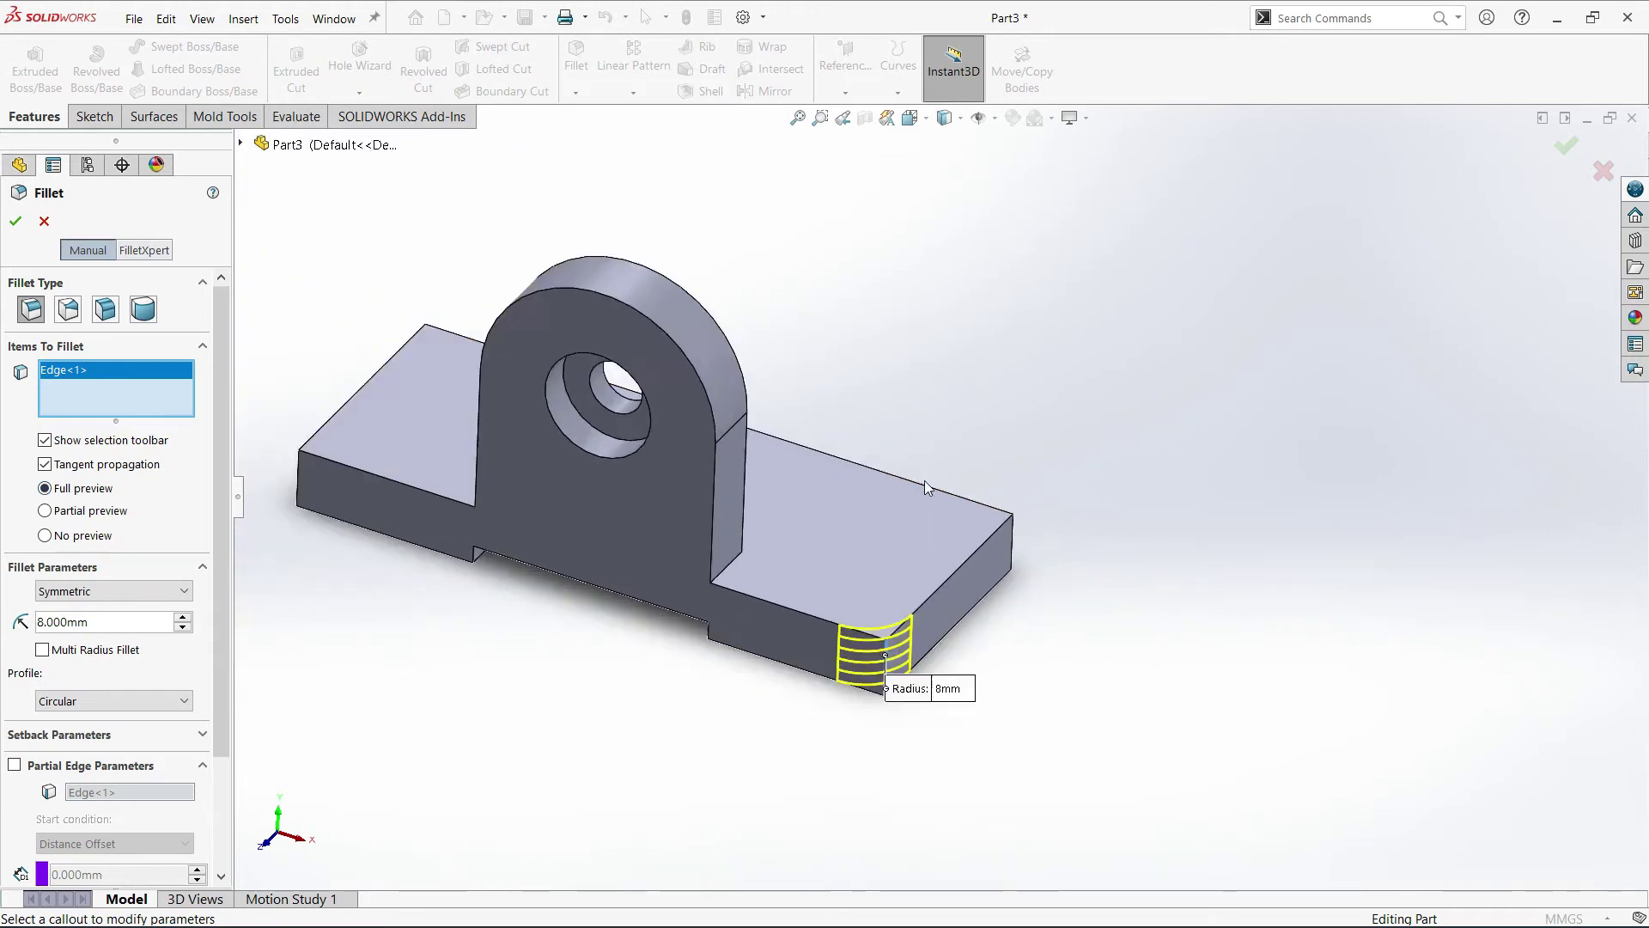
scroll(1019, 544, down, 3)
scroll(976, 521, down, 2)
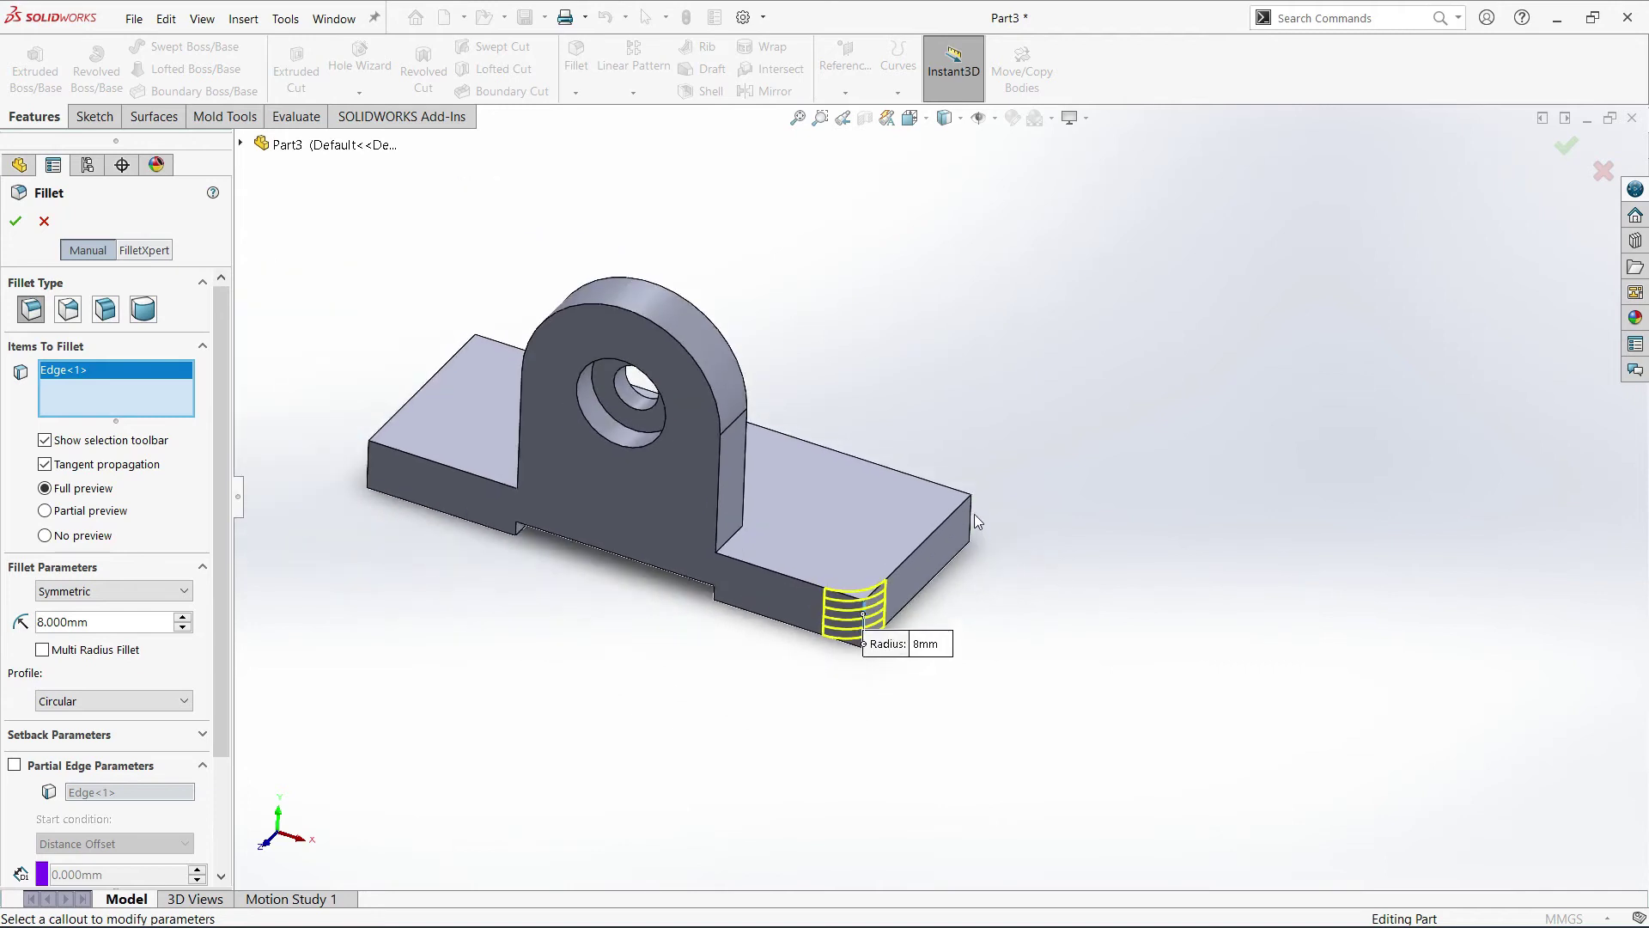
click(971, 514)
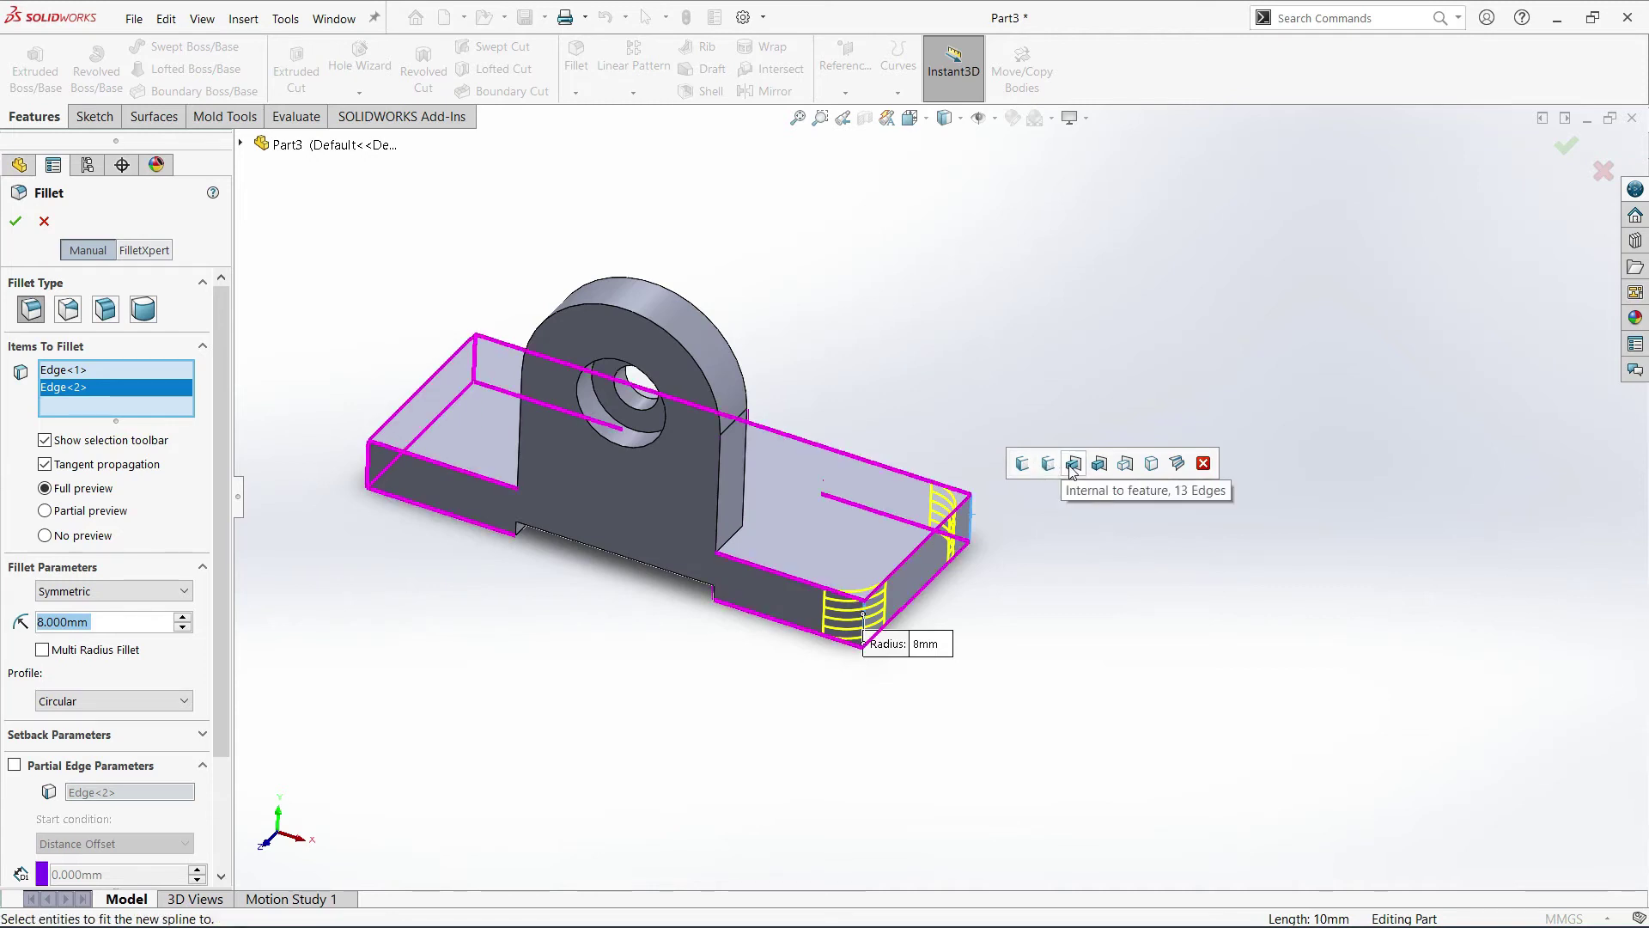
Add the front and back vertical corner edges at the base's left end to the fillet.
scroll(811, 425, up, 1)
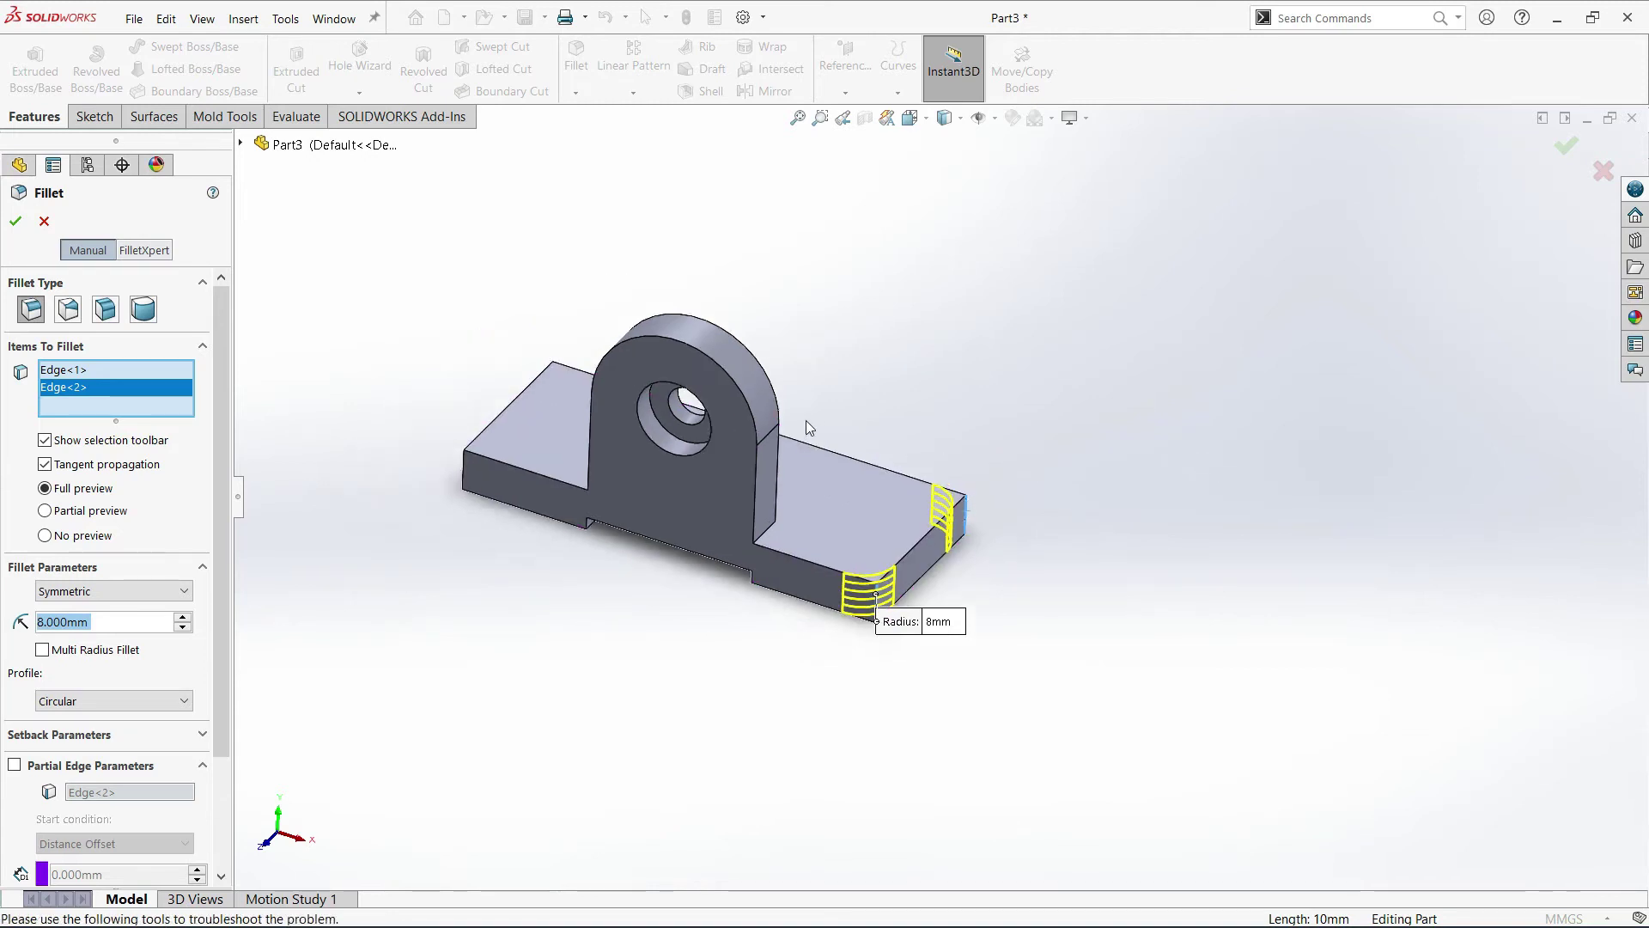
scroll(594, 488, down, 5)
click(744, 457)
middle_drag(744, 457, 709, 342)
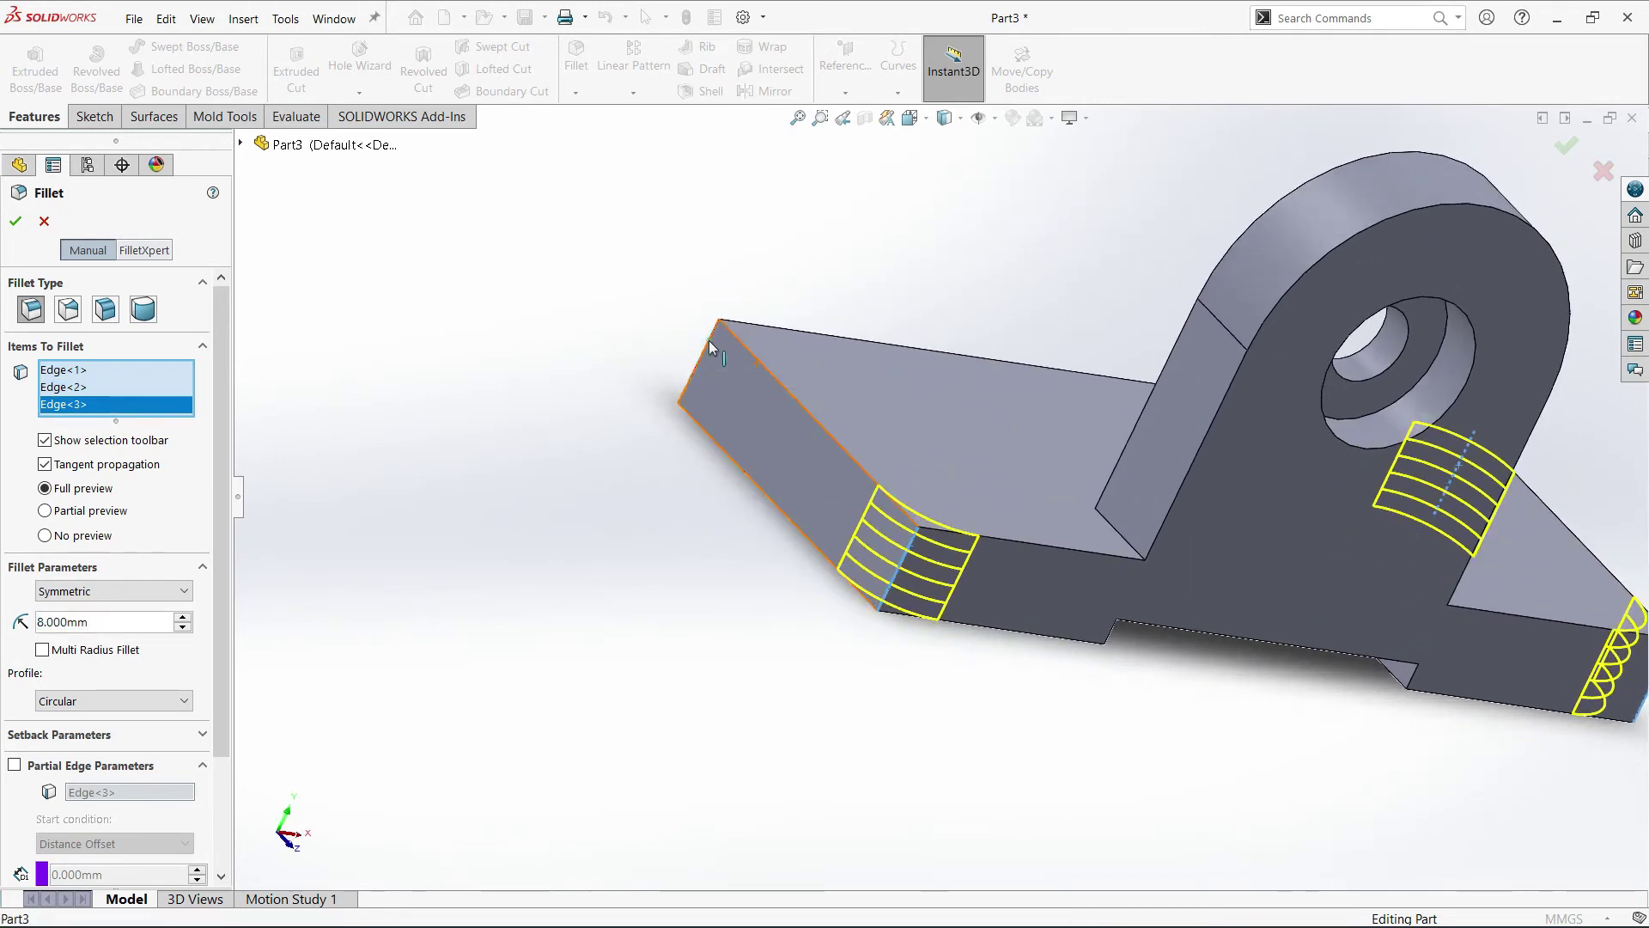
click(687, 408)
Add the underside slot's two long upper inner edges to the selection and apply the 8 mm fillet.
scroll(816, 582, up, 3)
middle_drag(815, 582, 982, 482)
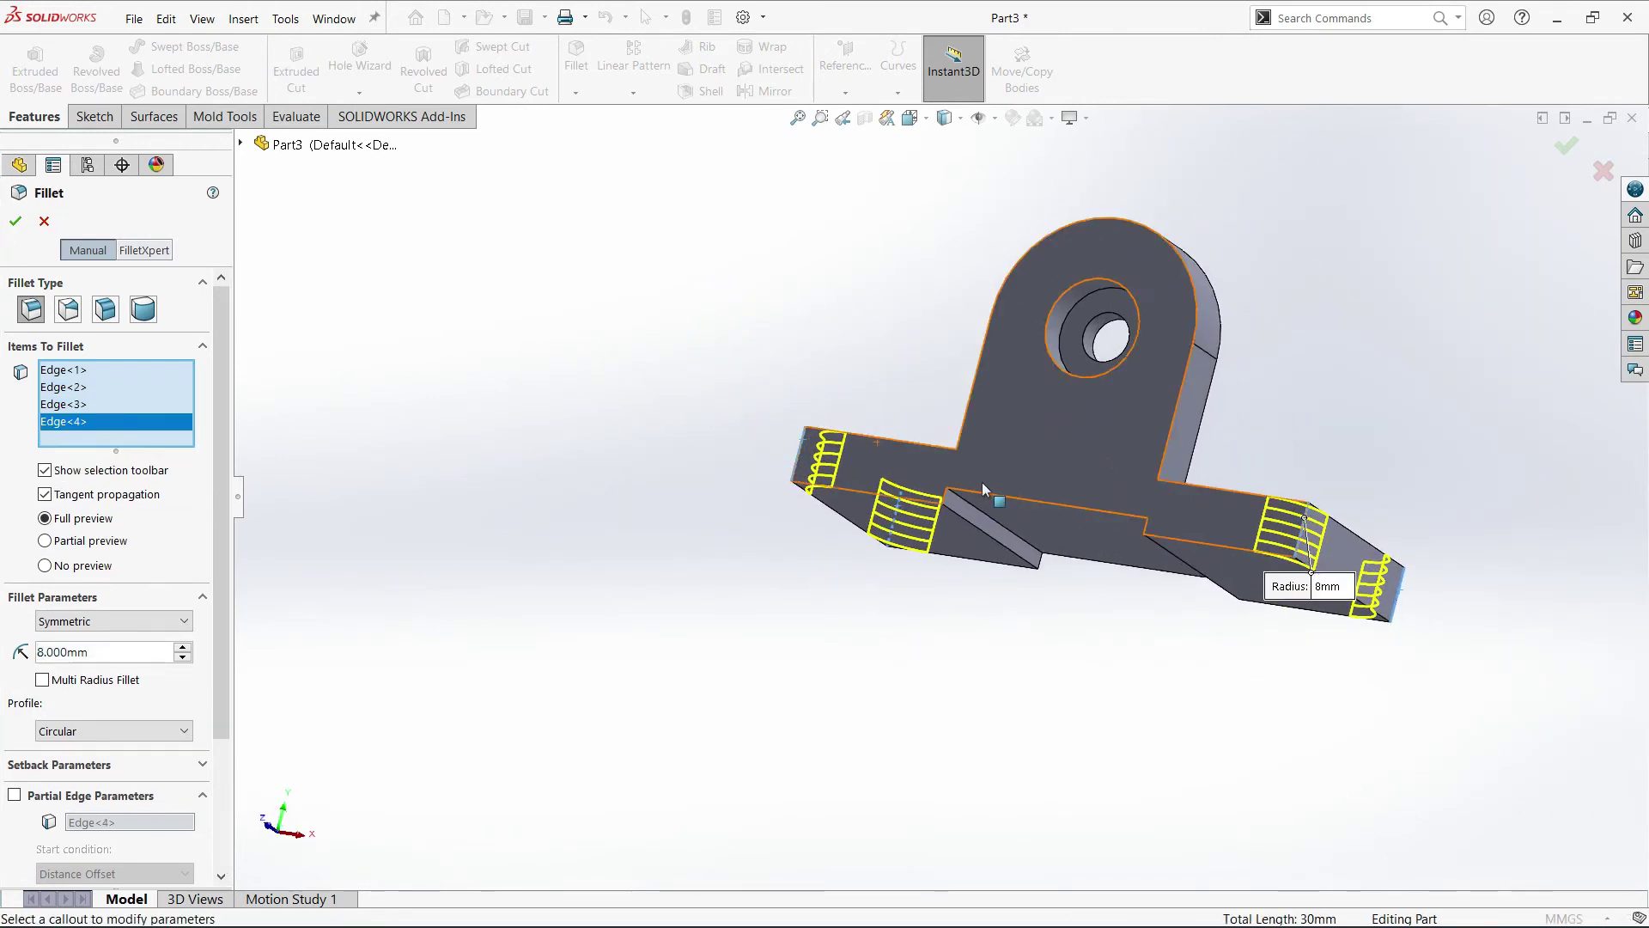
scroll(974, 542, down, 5)
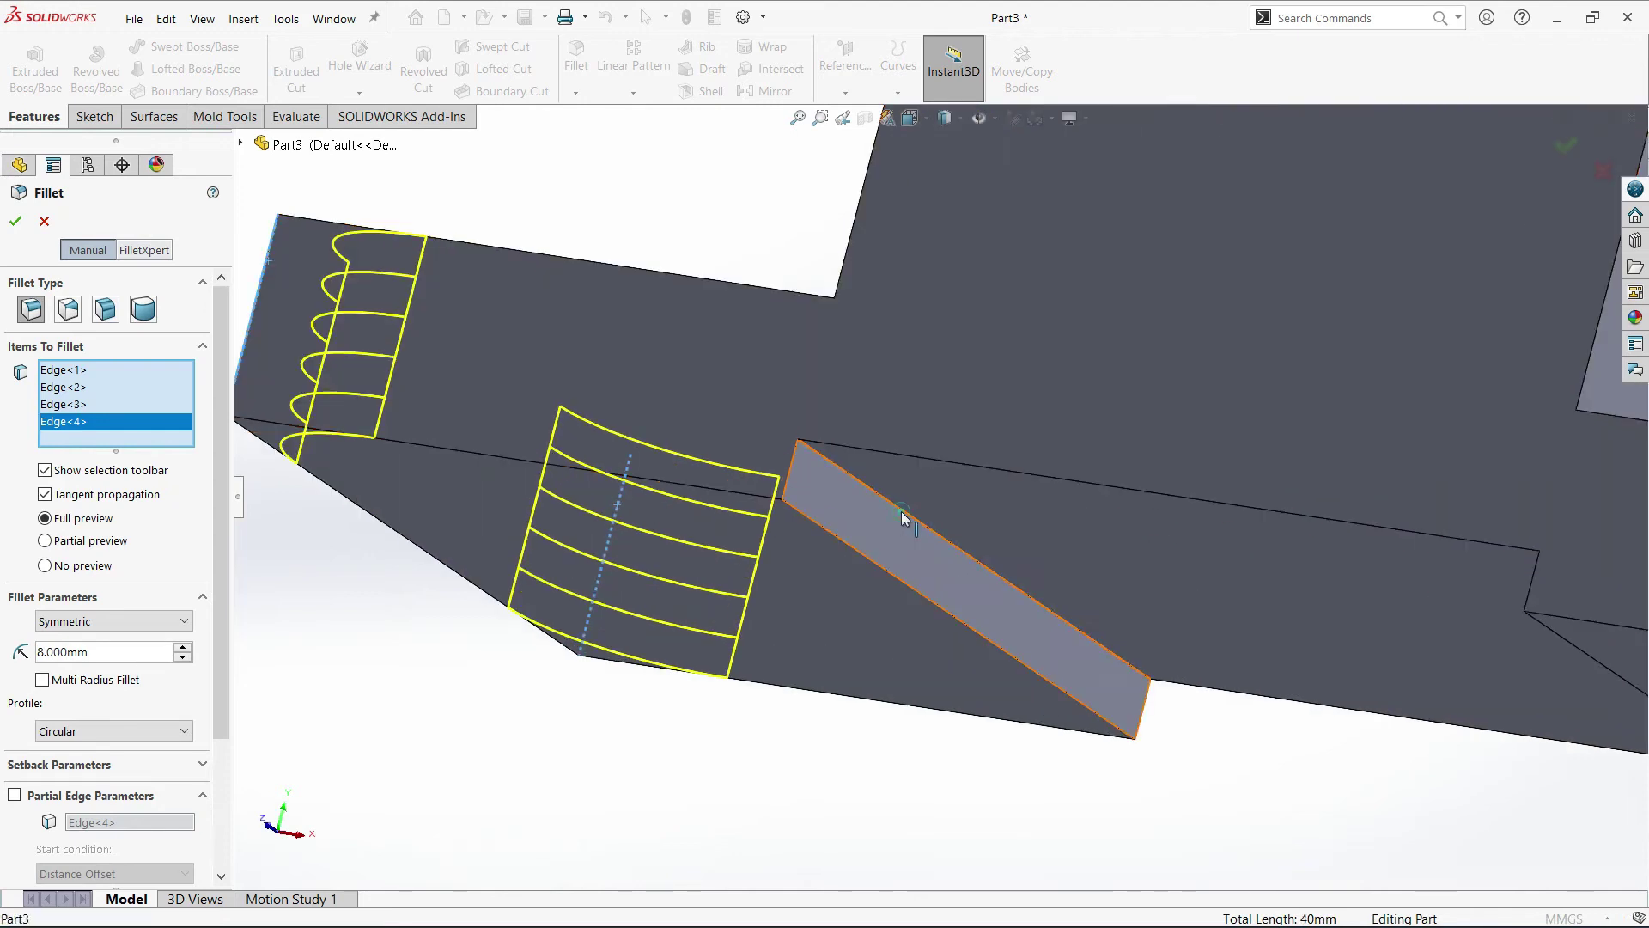
click(909, 512)
scroll(909, 512, up, 4)
middle_drag(1123, 598, 1414, 639)
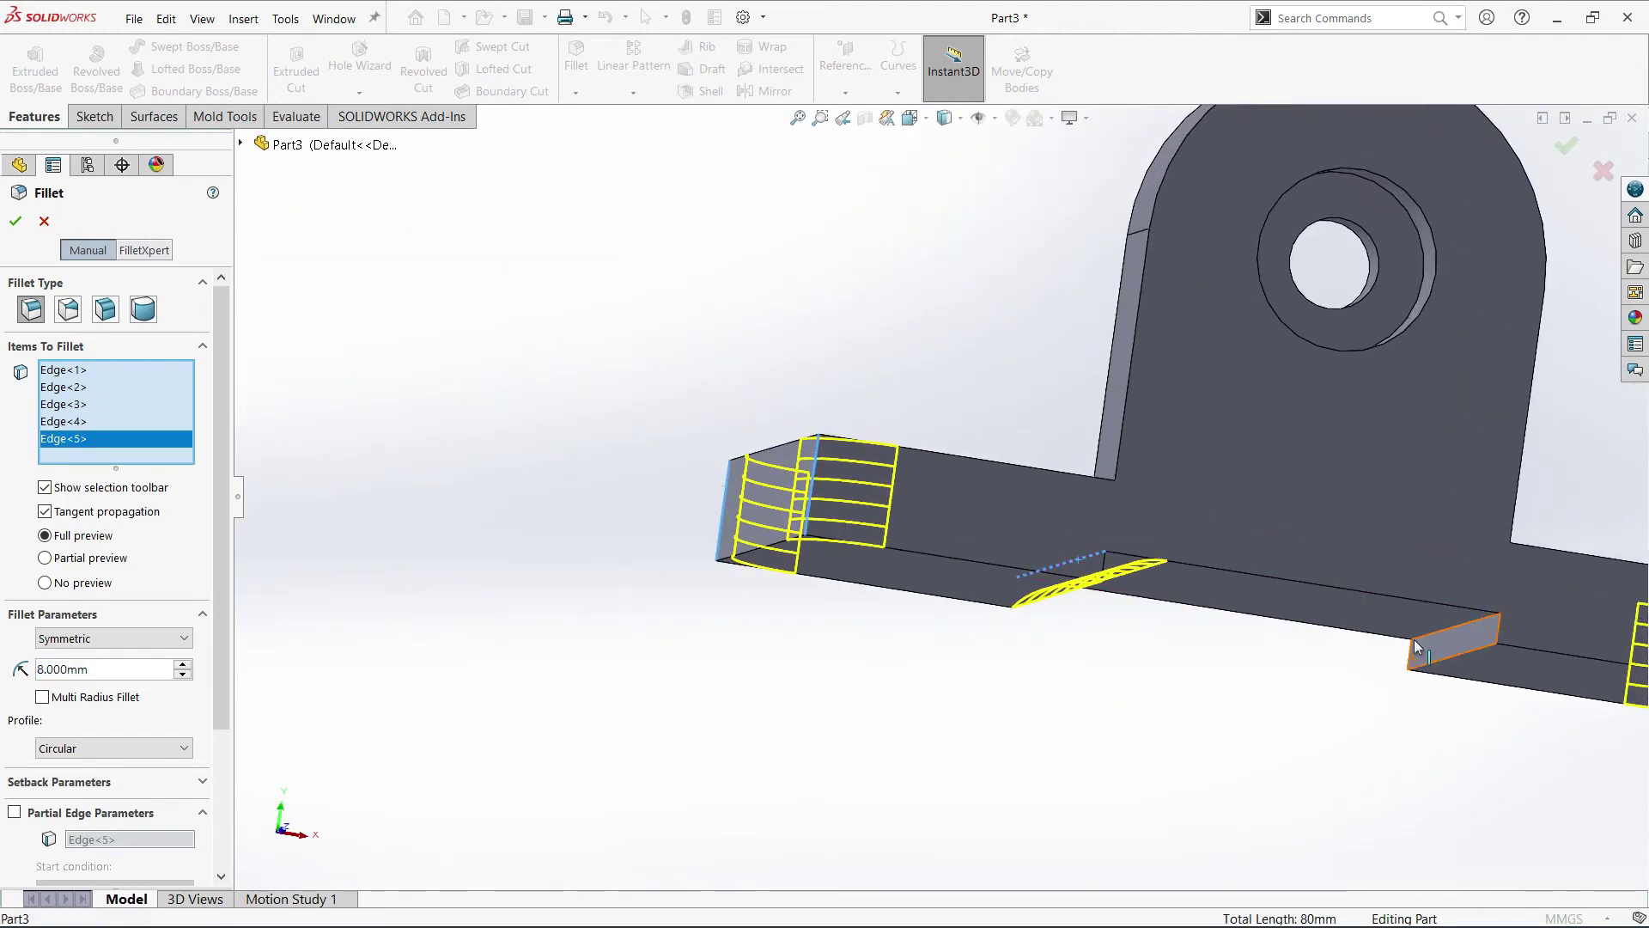
scroll(1348, 550, down, 5)
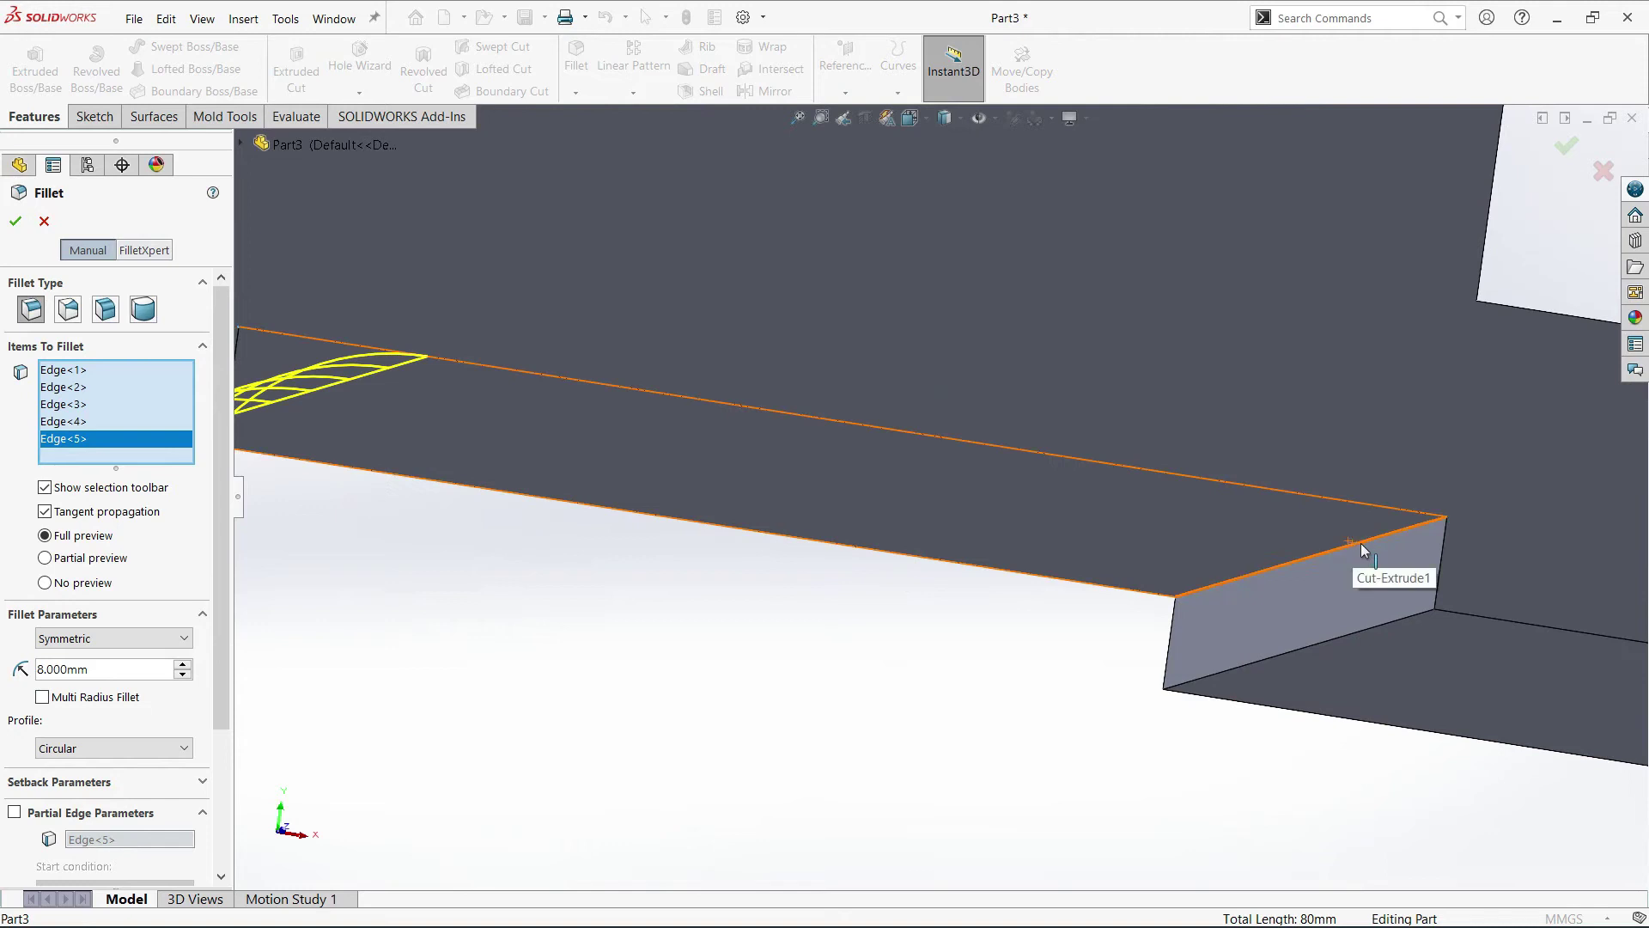
click(1352, 545)
scroll(1352, 544, up, 4)
middle_drag(909, 656, 835, 761)
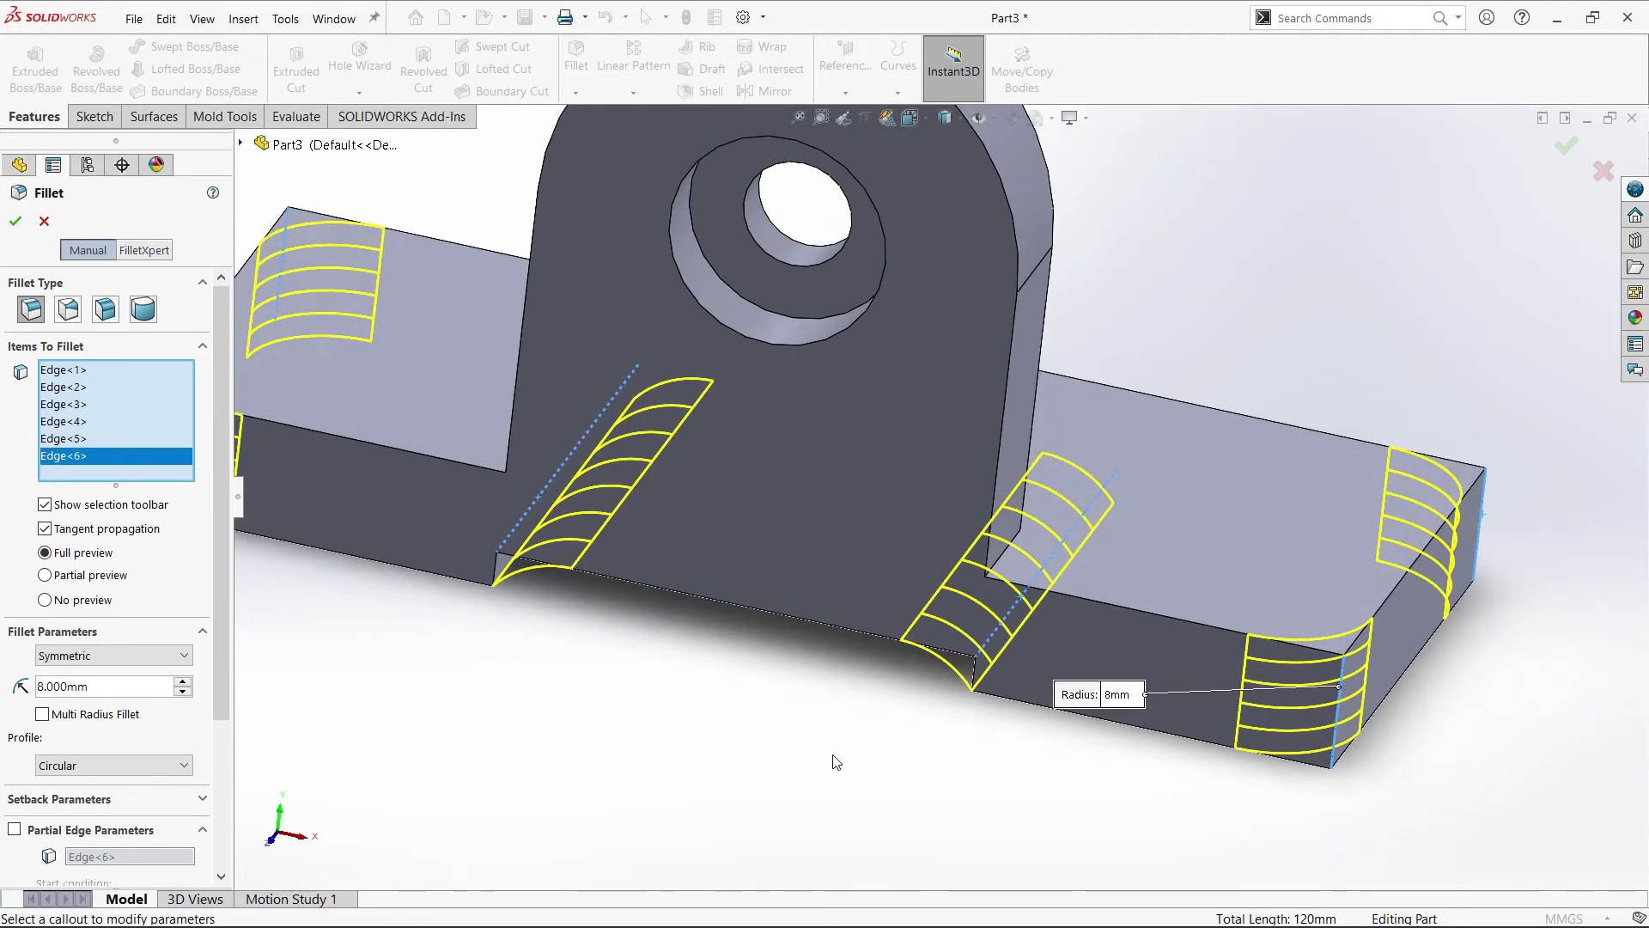
scroll(833, 758, up, 4)
middle_drag(761, 675, 744, 628)
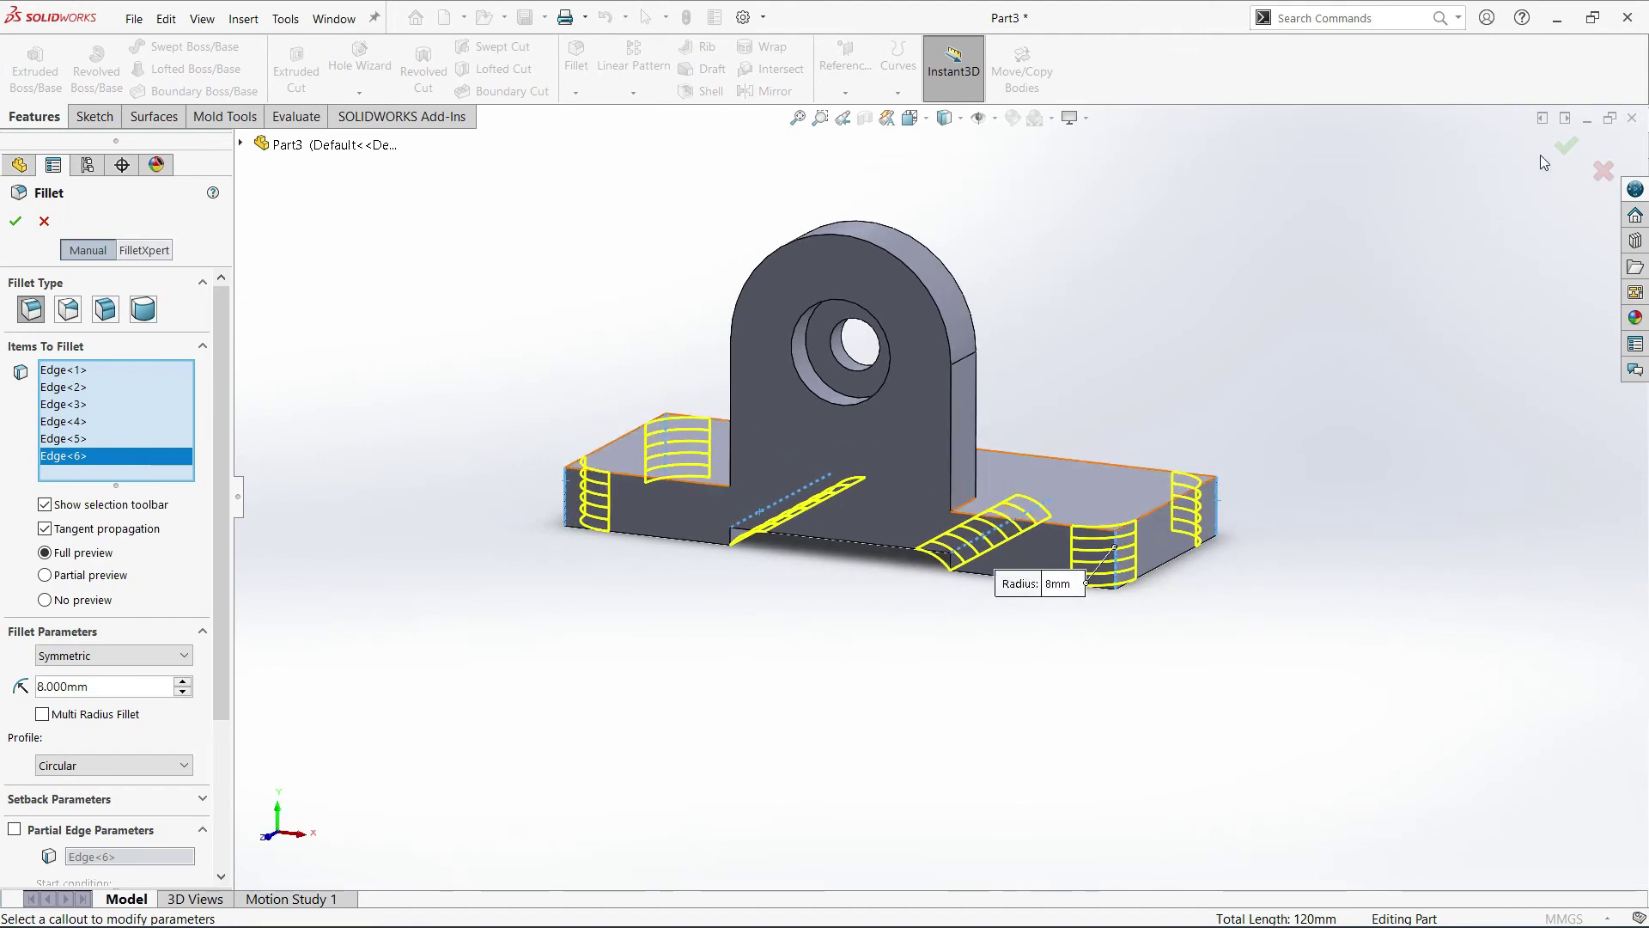
click(1567, 150)
middle_drag(1214, 295, 1009, 423)
middle_drag(997, 479, 1056, 522)
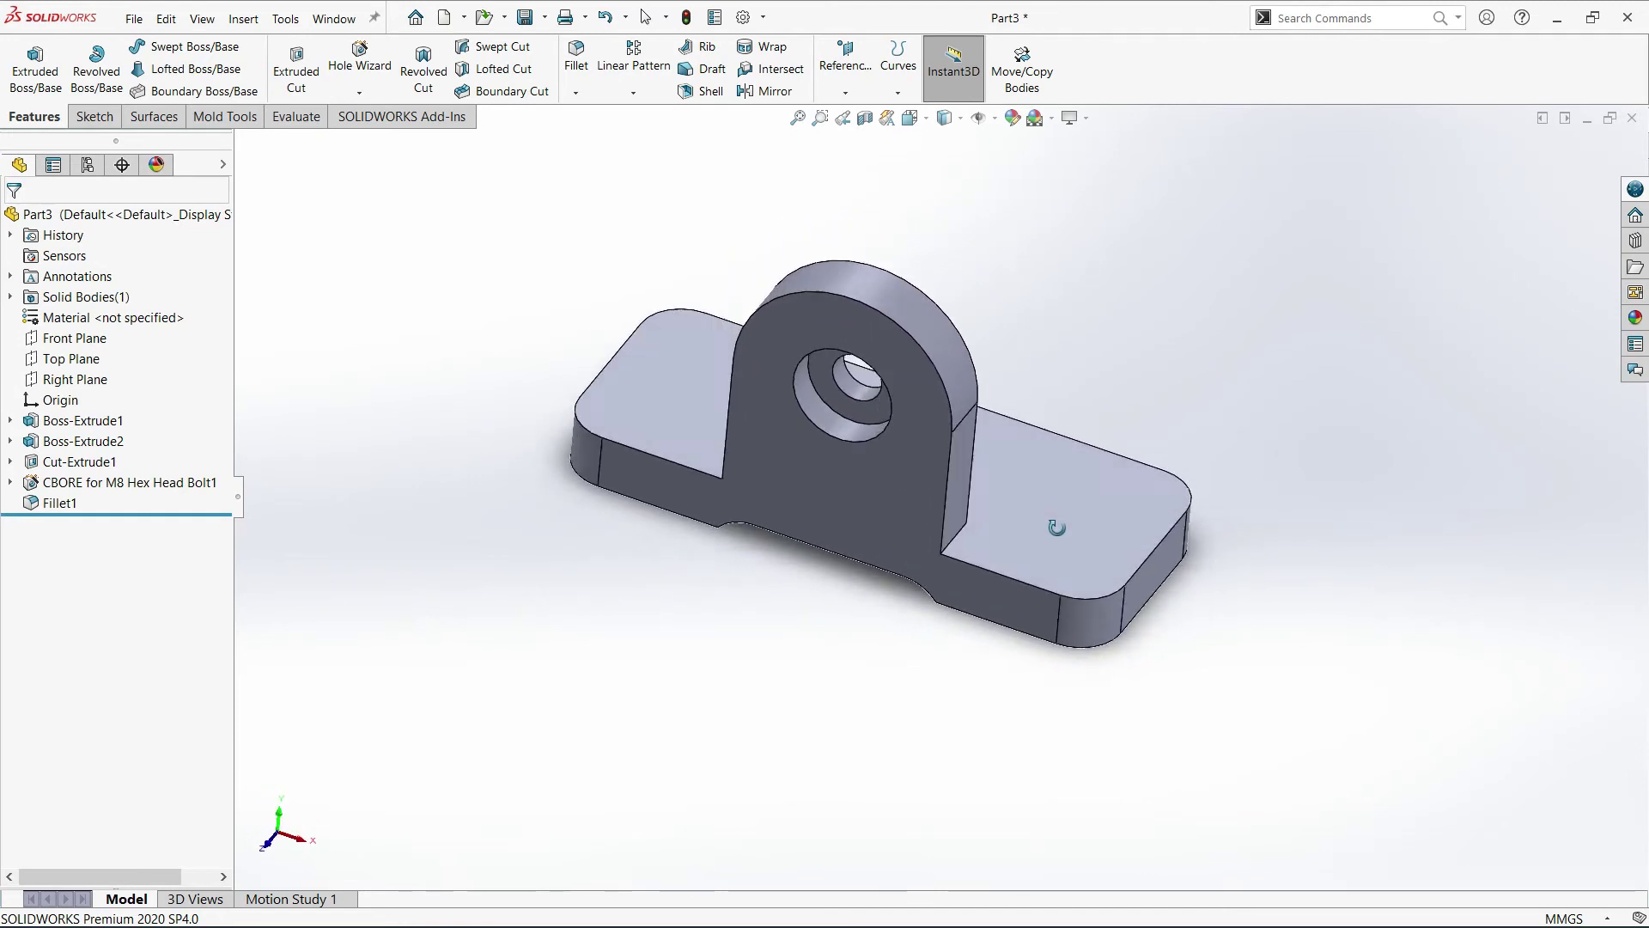
Show the part in the Top view.
click(929, 122)
click(934, 129)
click(934, 128)
click(935, 166)
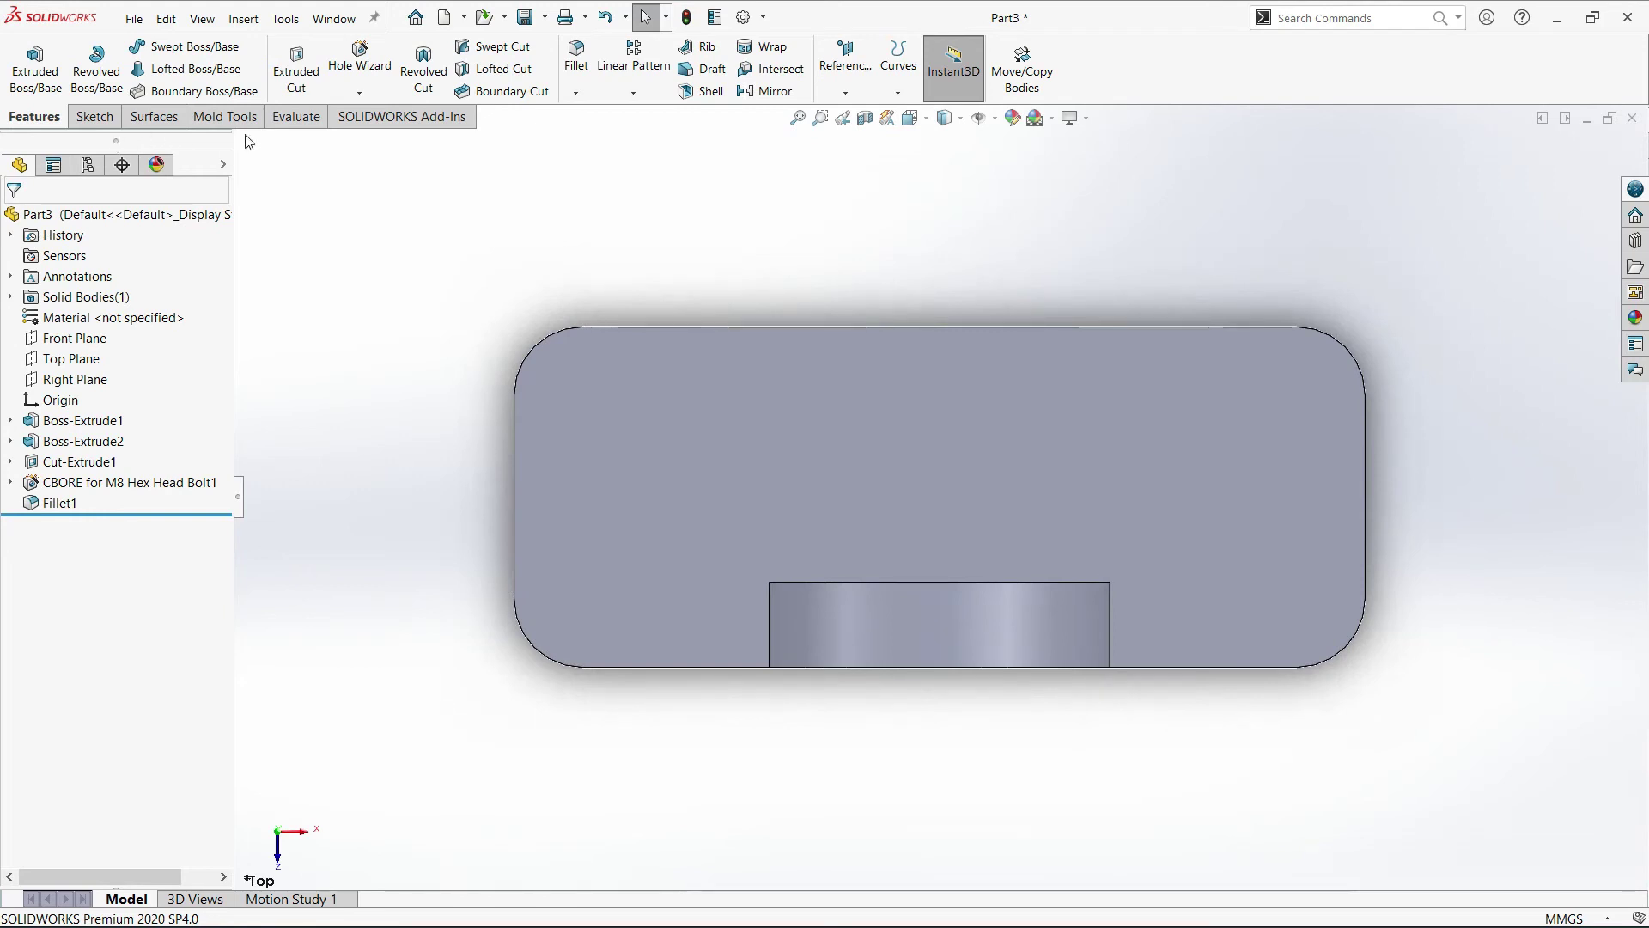
click(298, 70)
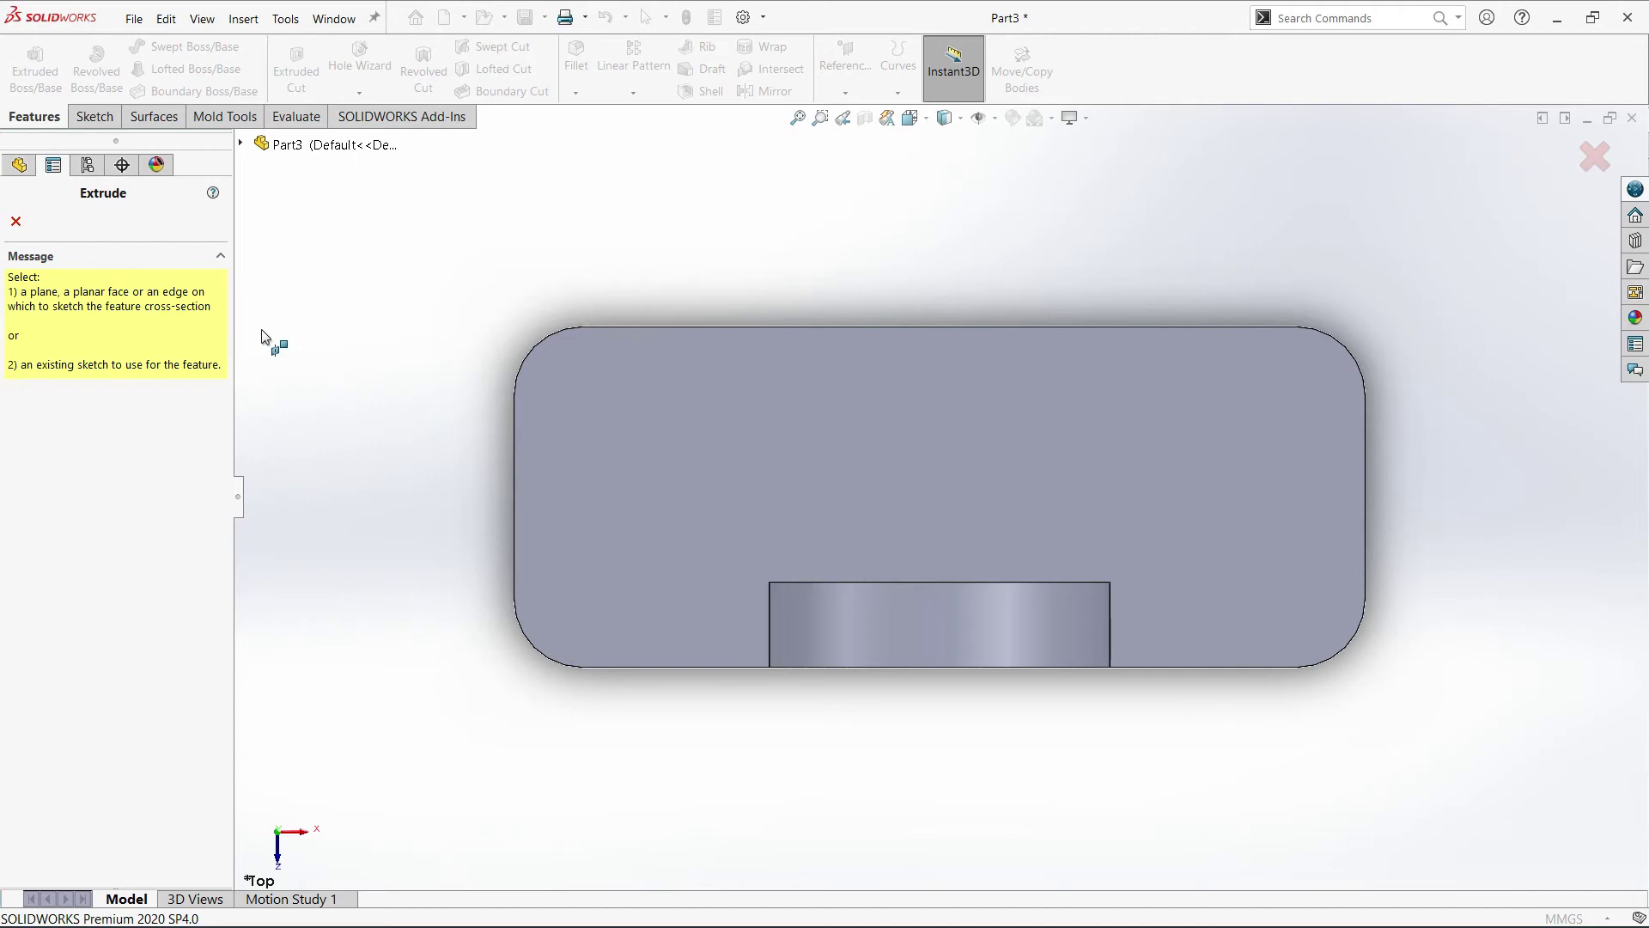
click(817, 423)
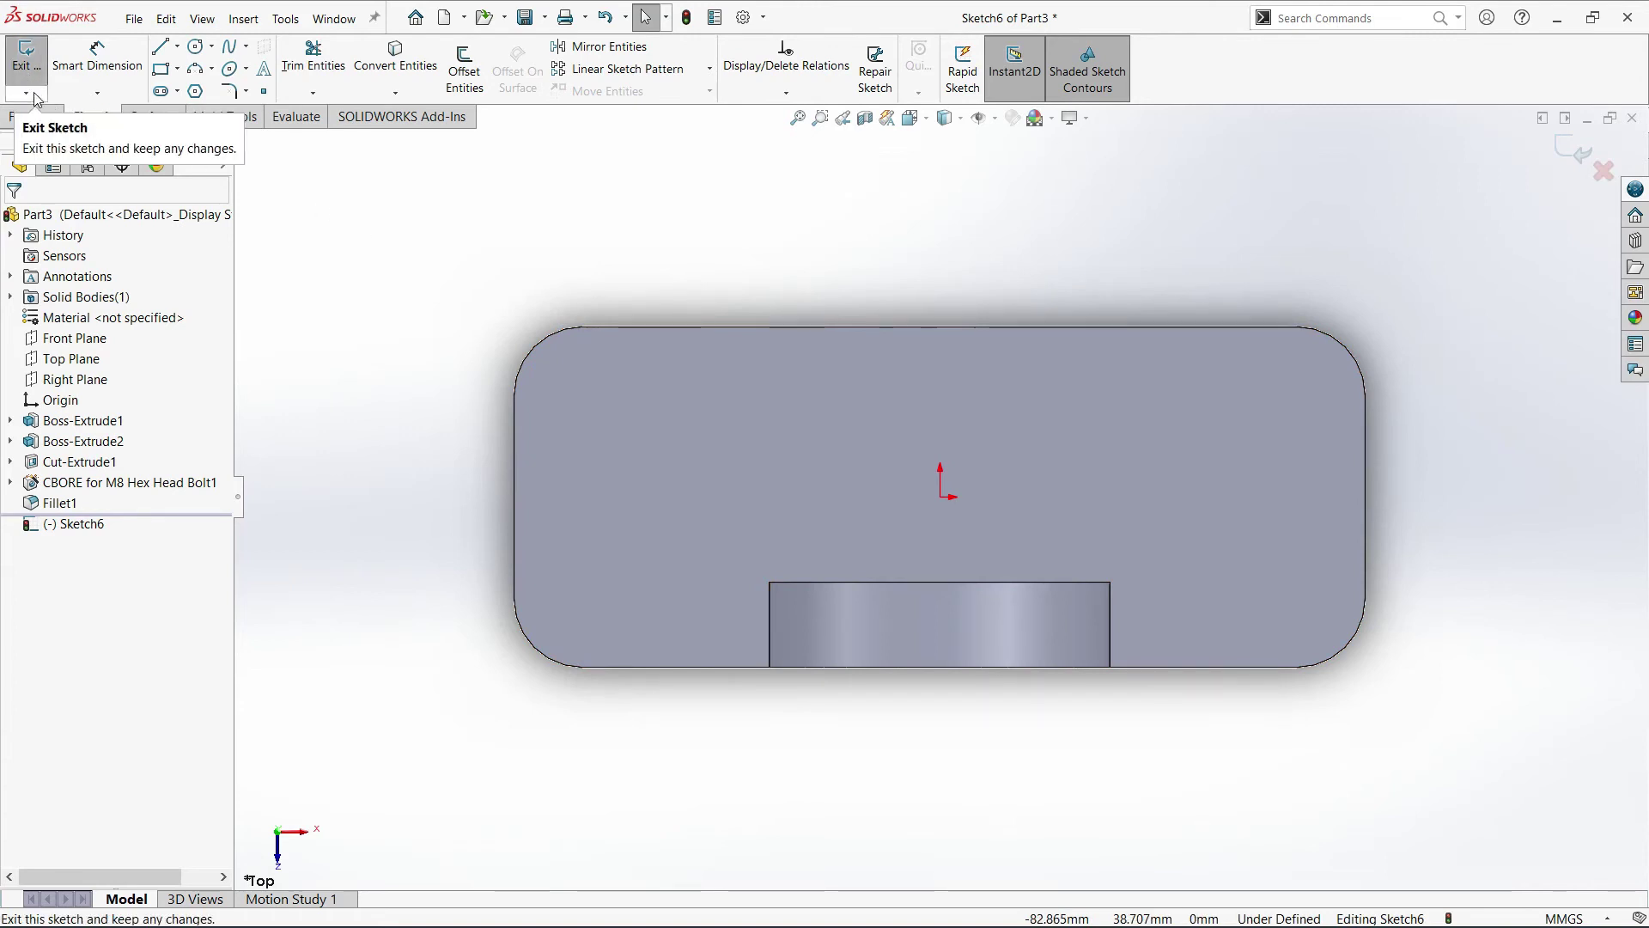
click(1573, 151)
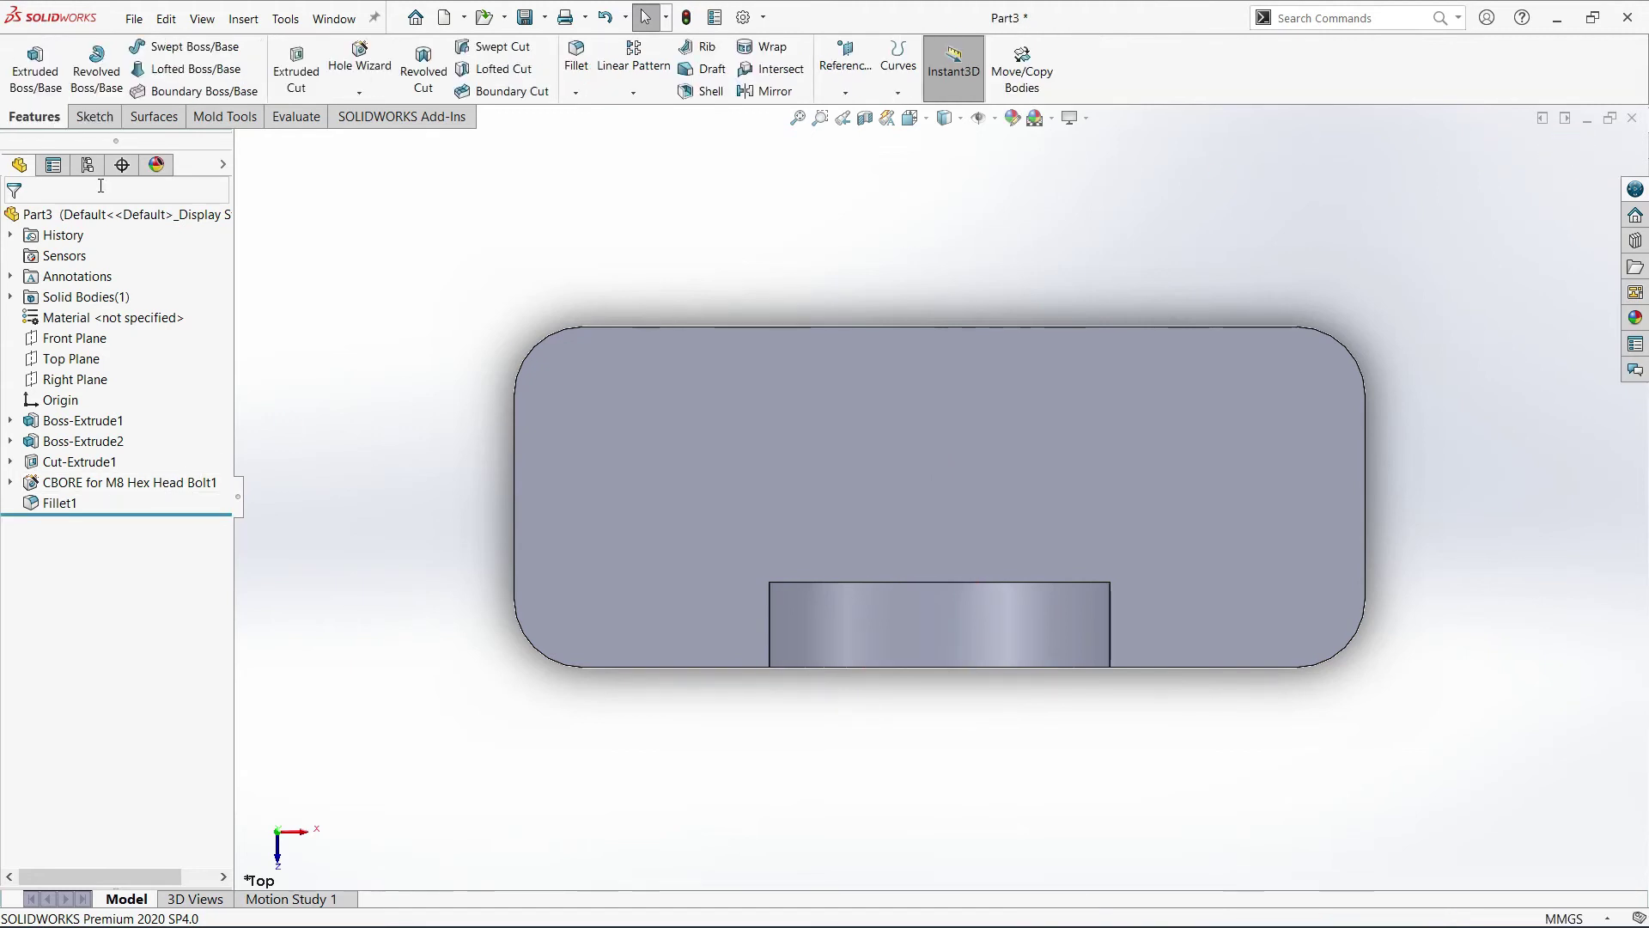
Set up a plain Hole Wizard hole with ANSI Metric standard, Drill sizes type, Ø7.0 size and Through All end condition.
click(360, 74)
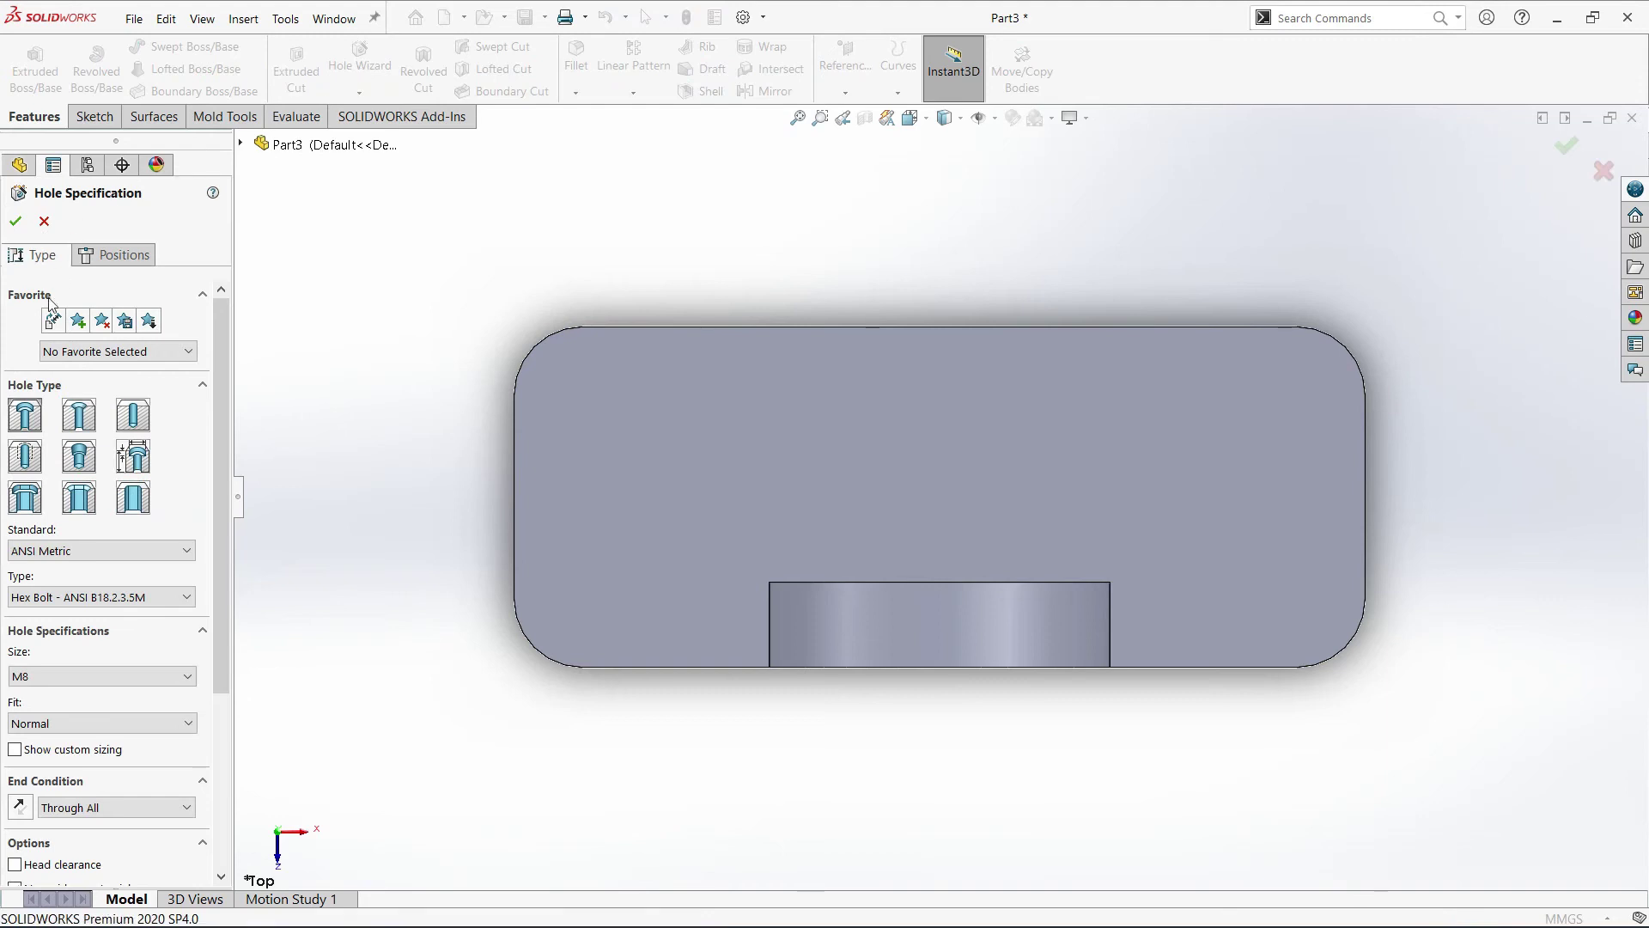
click(135, 419)
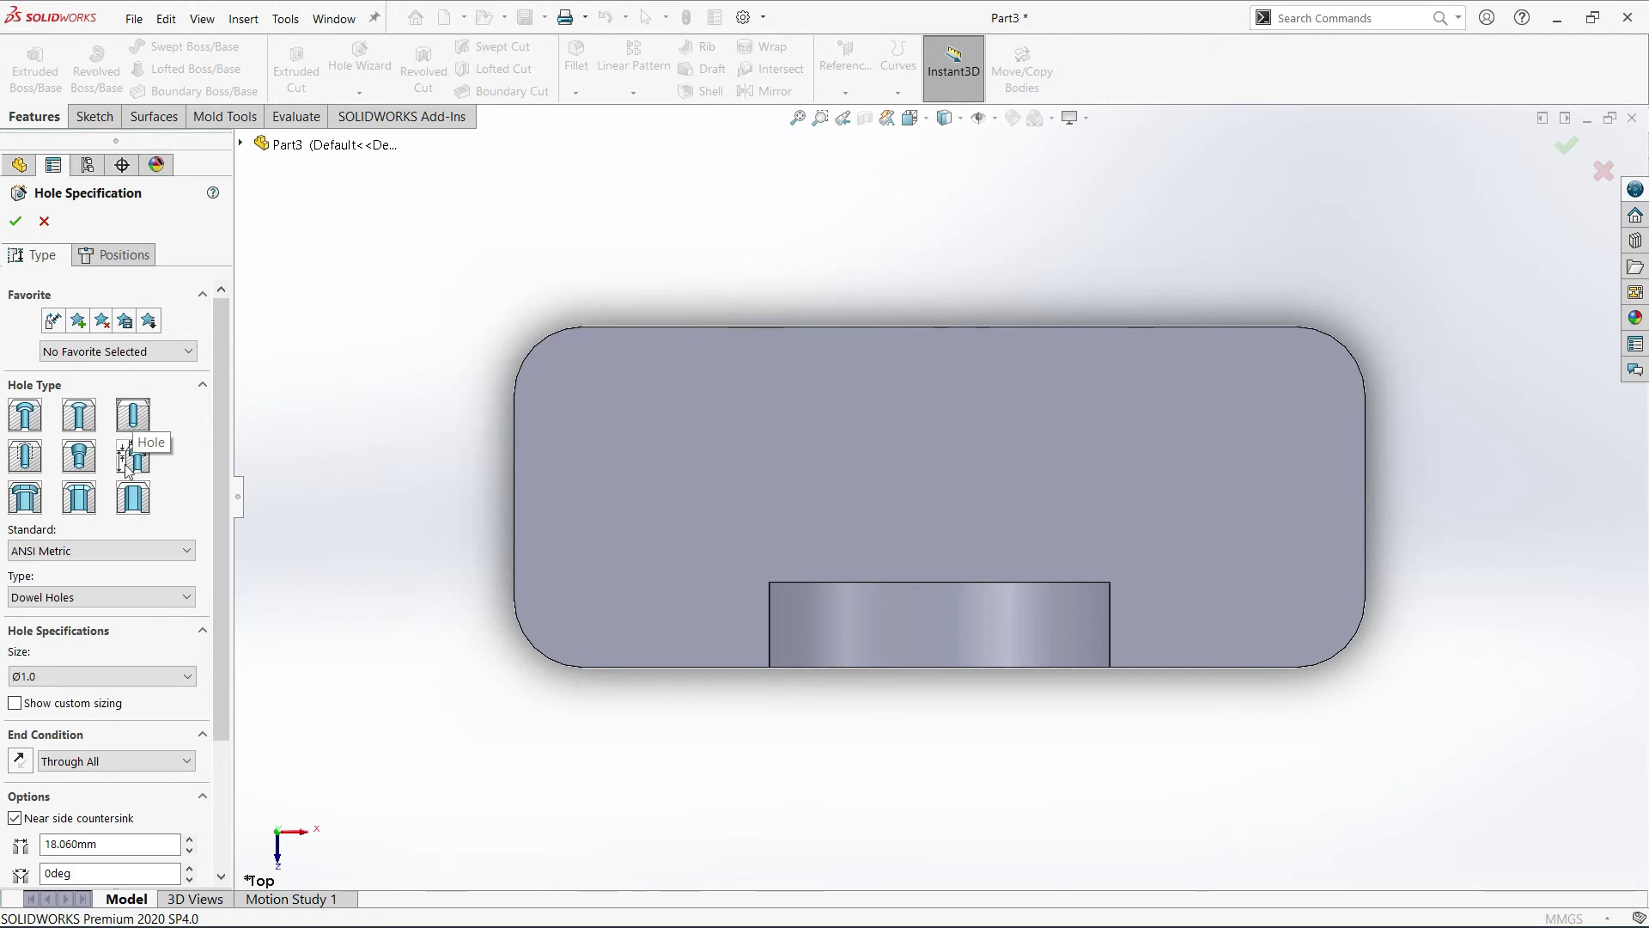
click(94, 598)
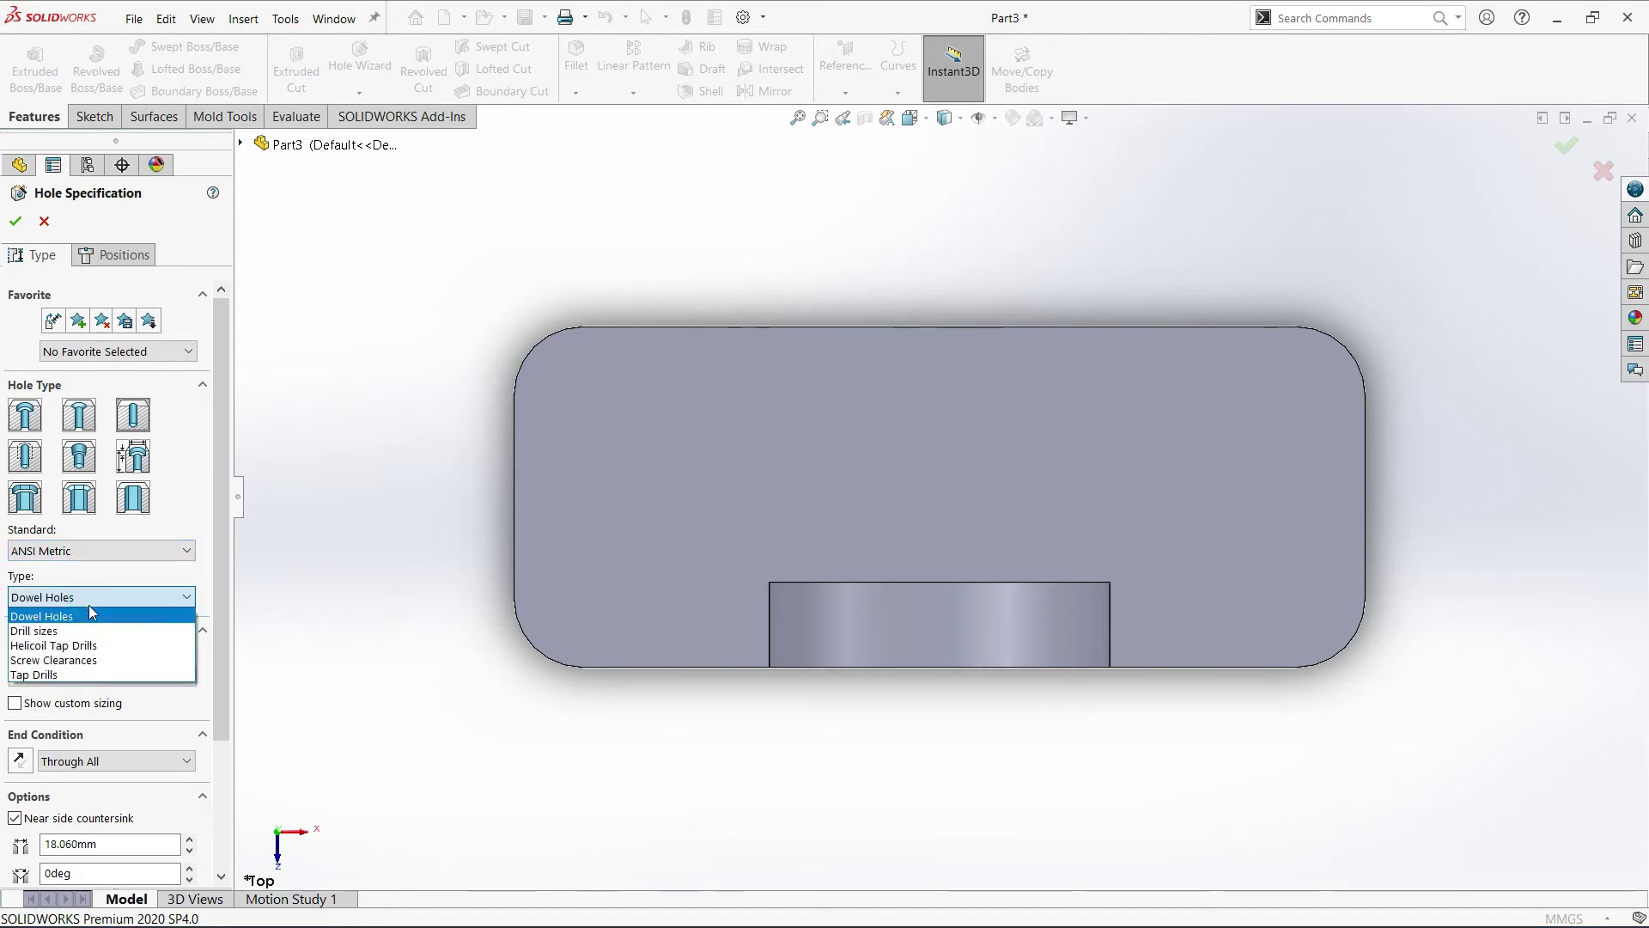
click(70, 627)
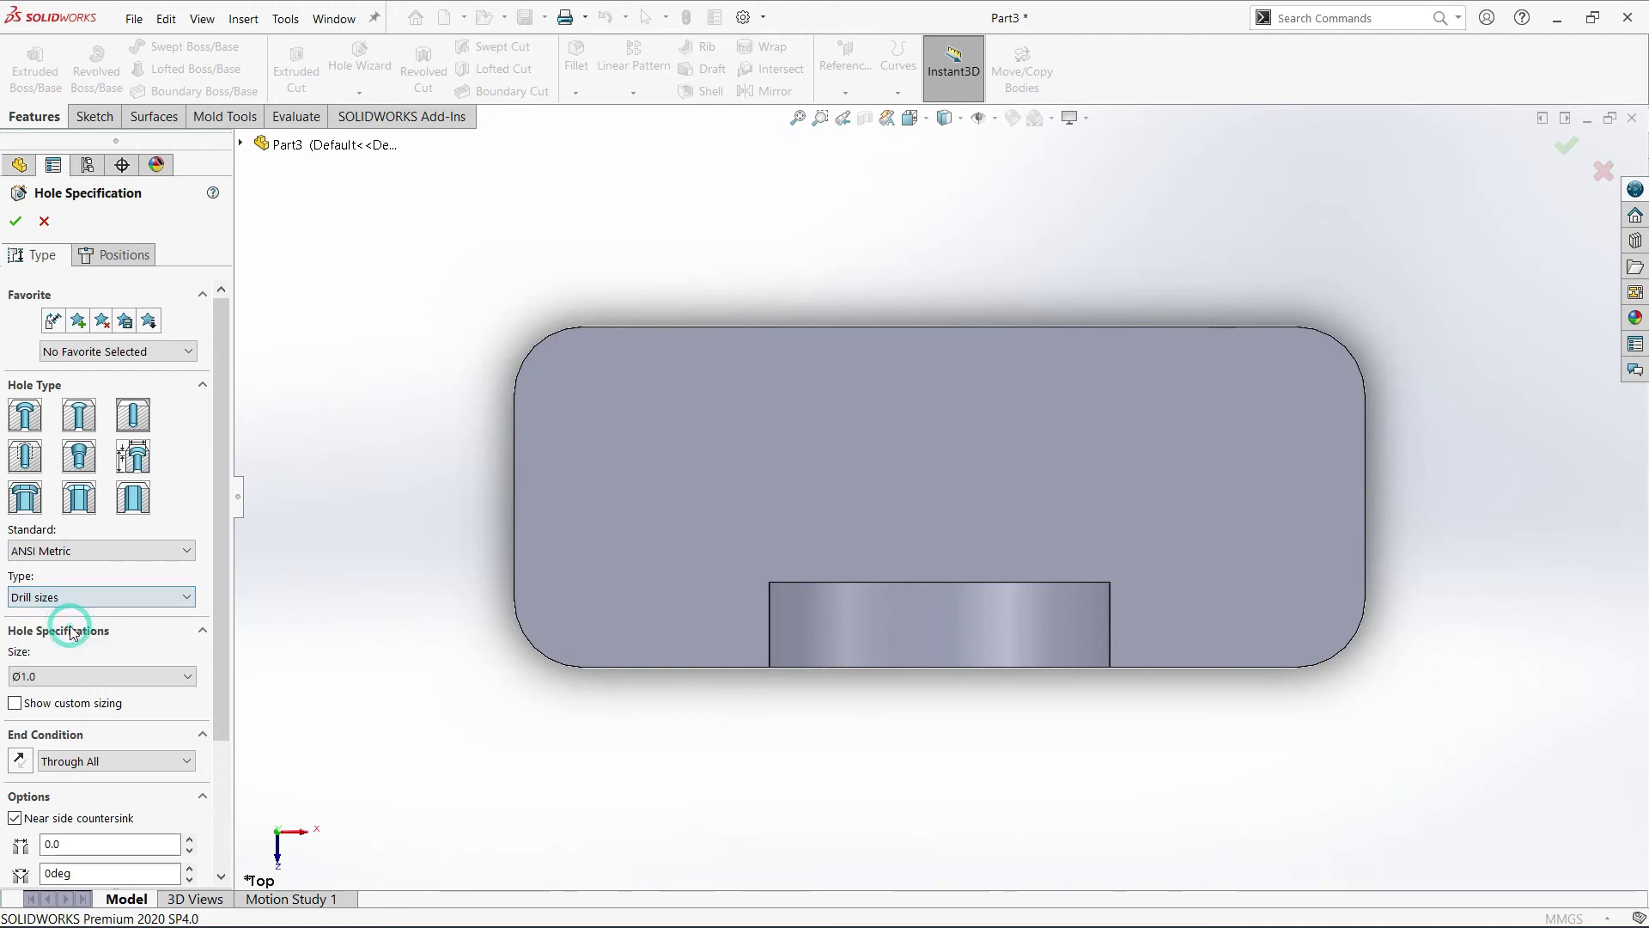
click(72, 676)
scroll(77, 687, down, 4)
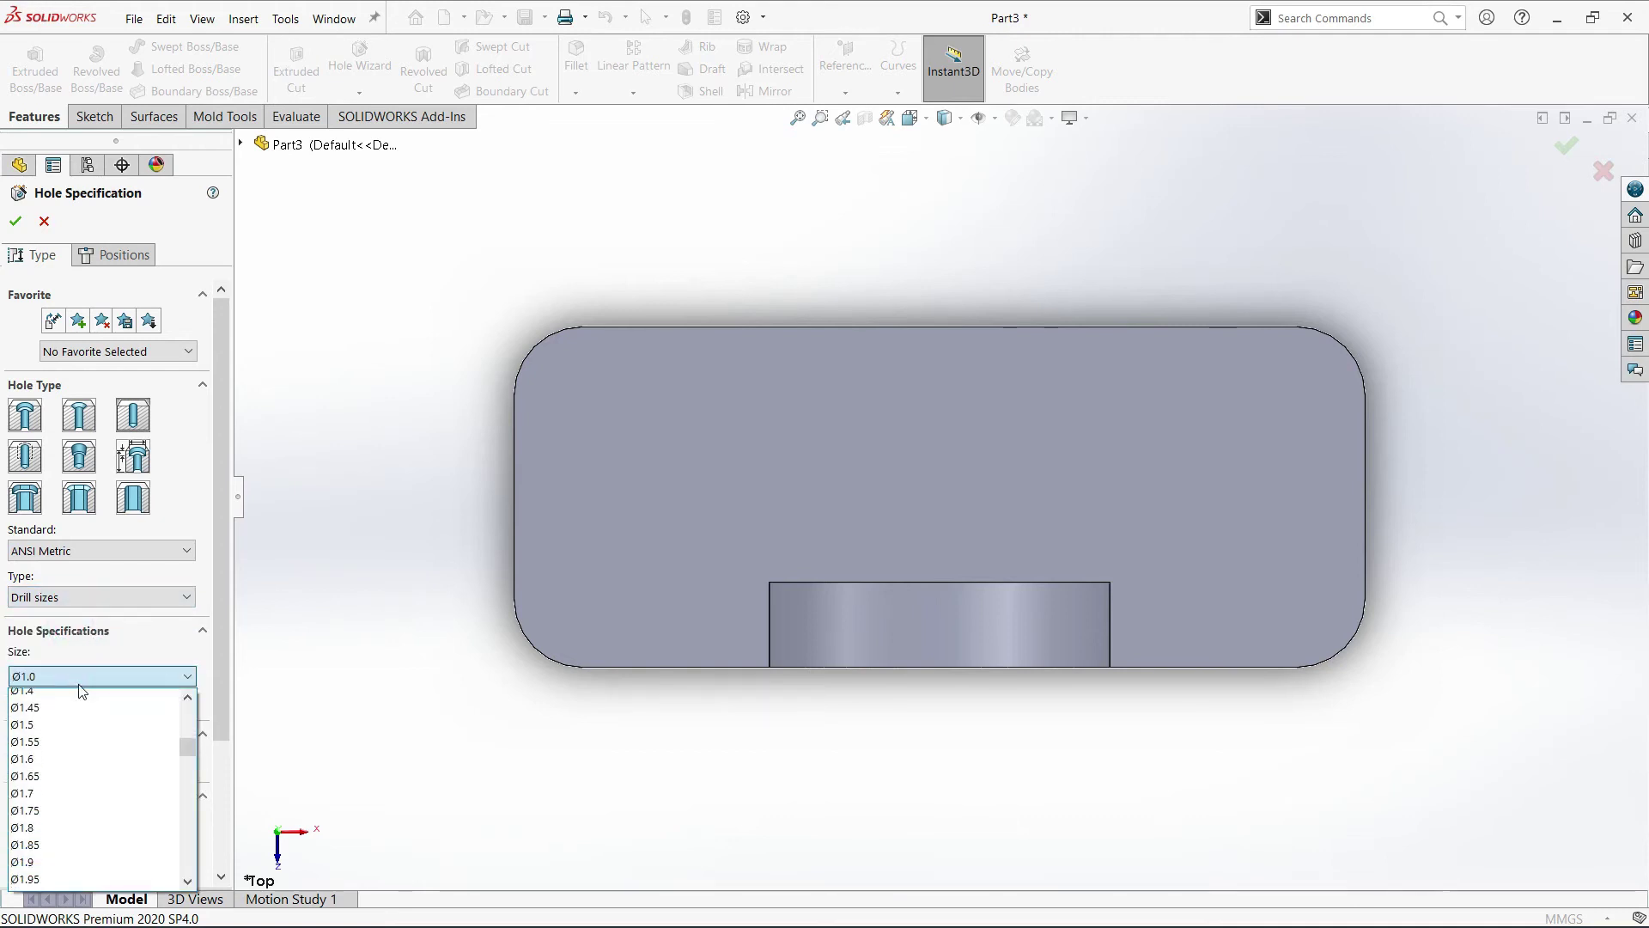
scroll(84, 696, up, 10)
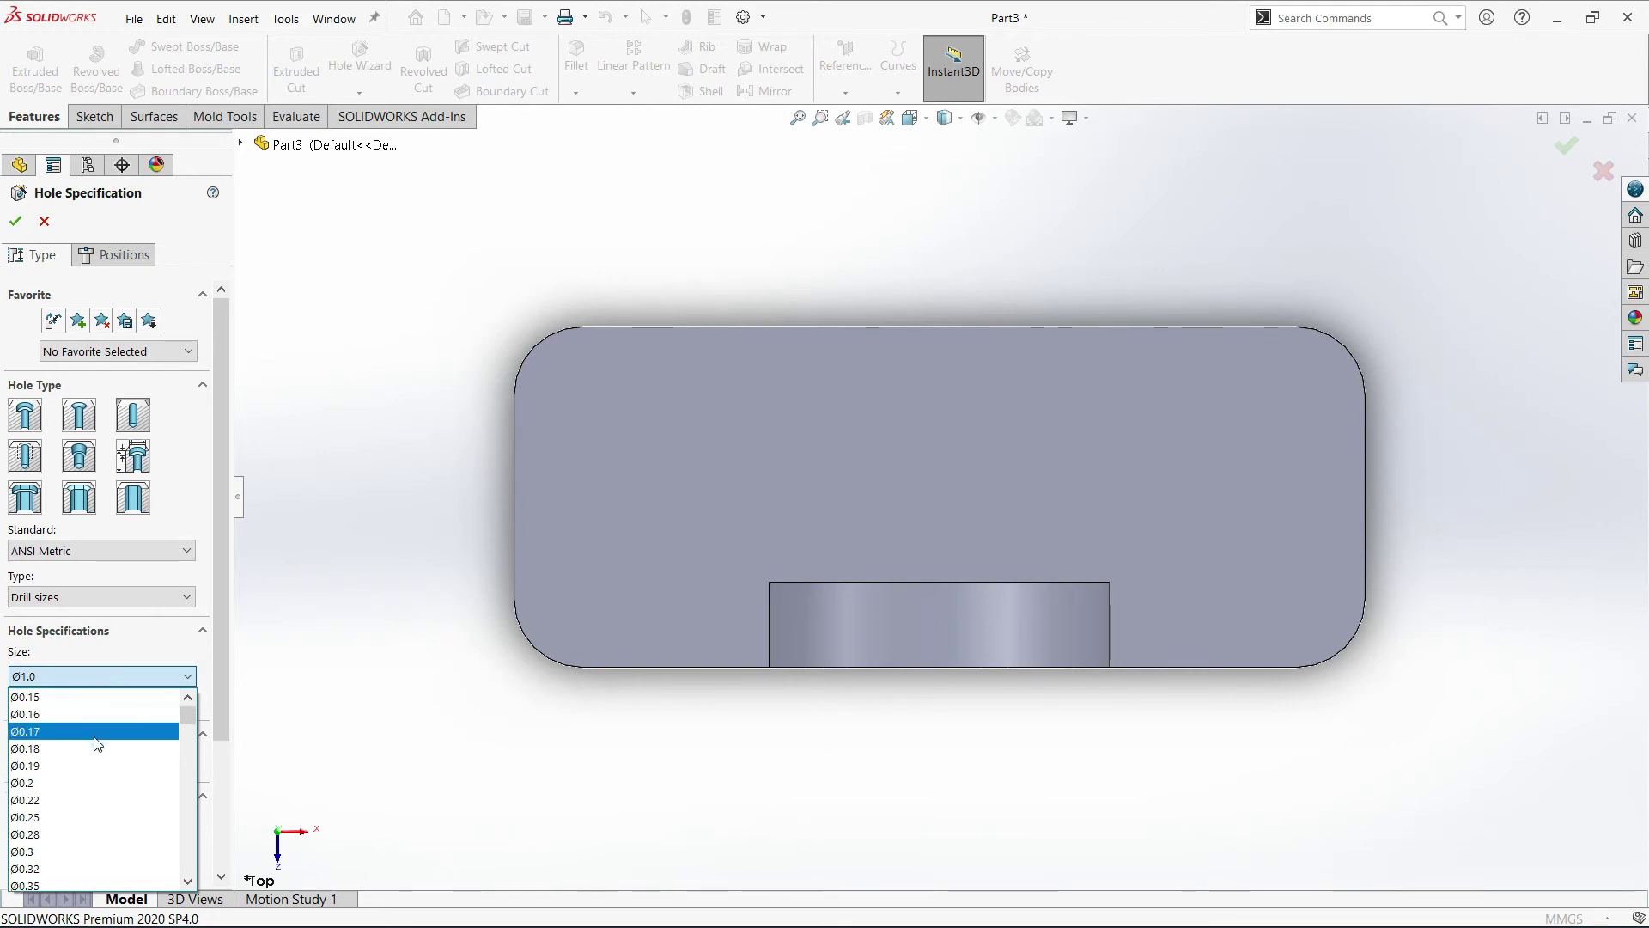
drag(190, 709, 196, 795)
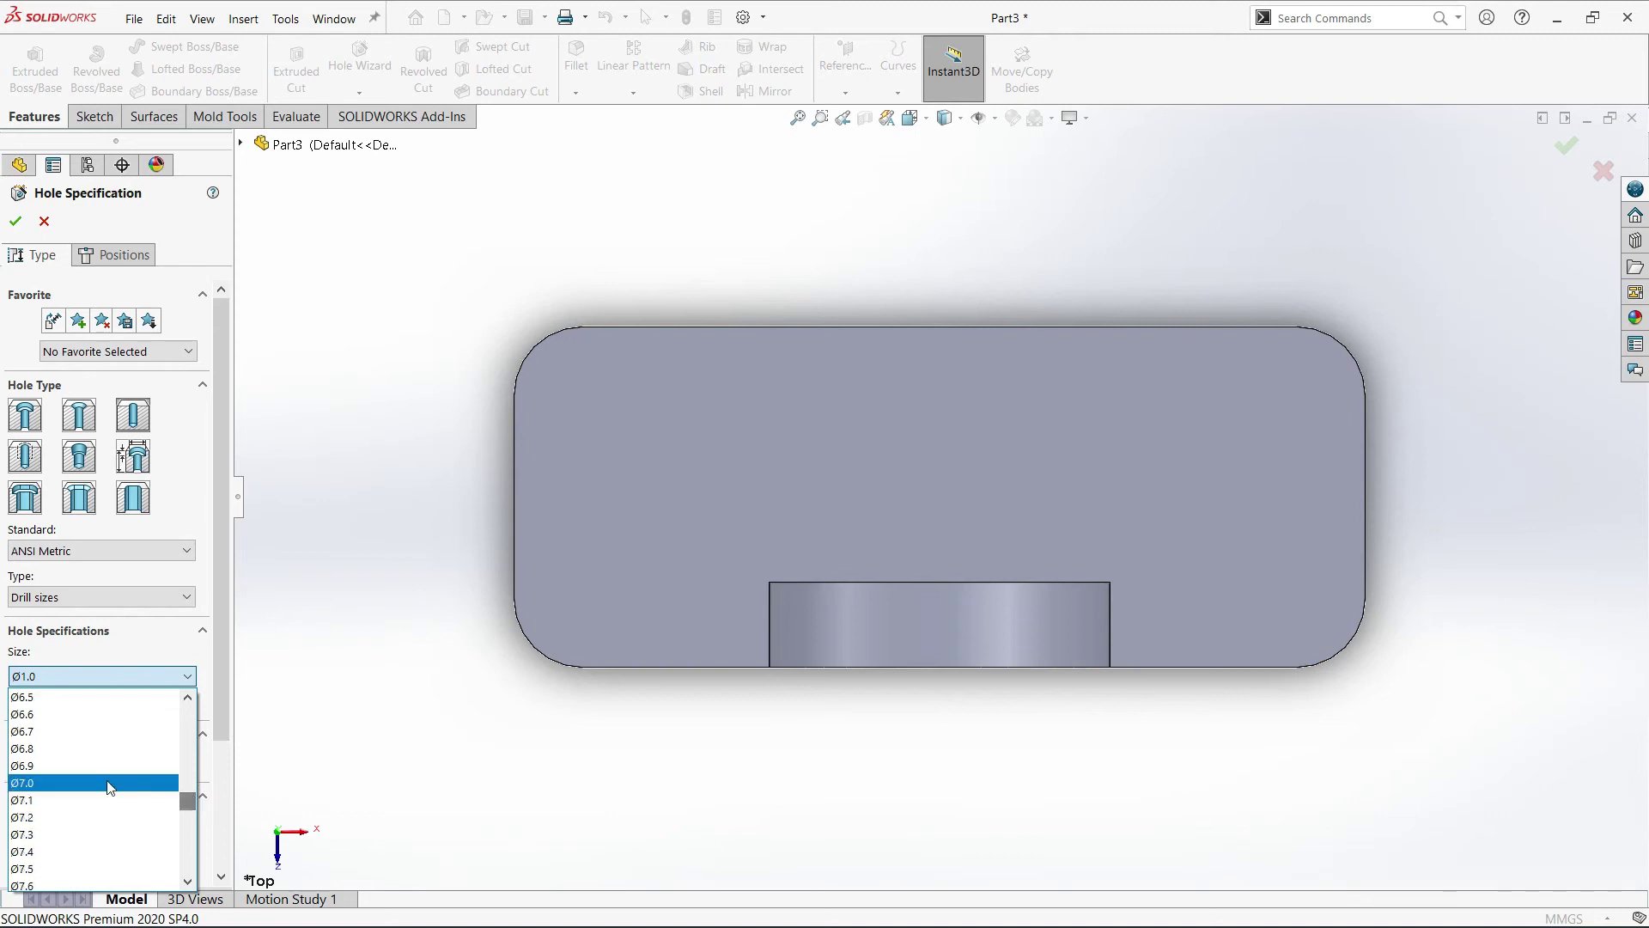
click(43, 782)
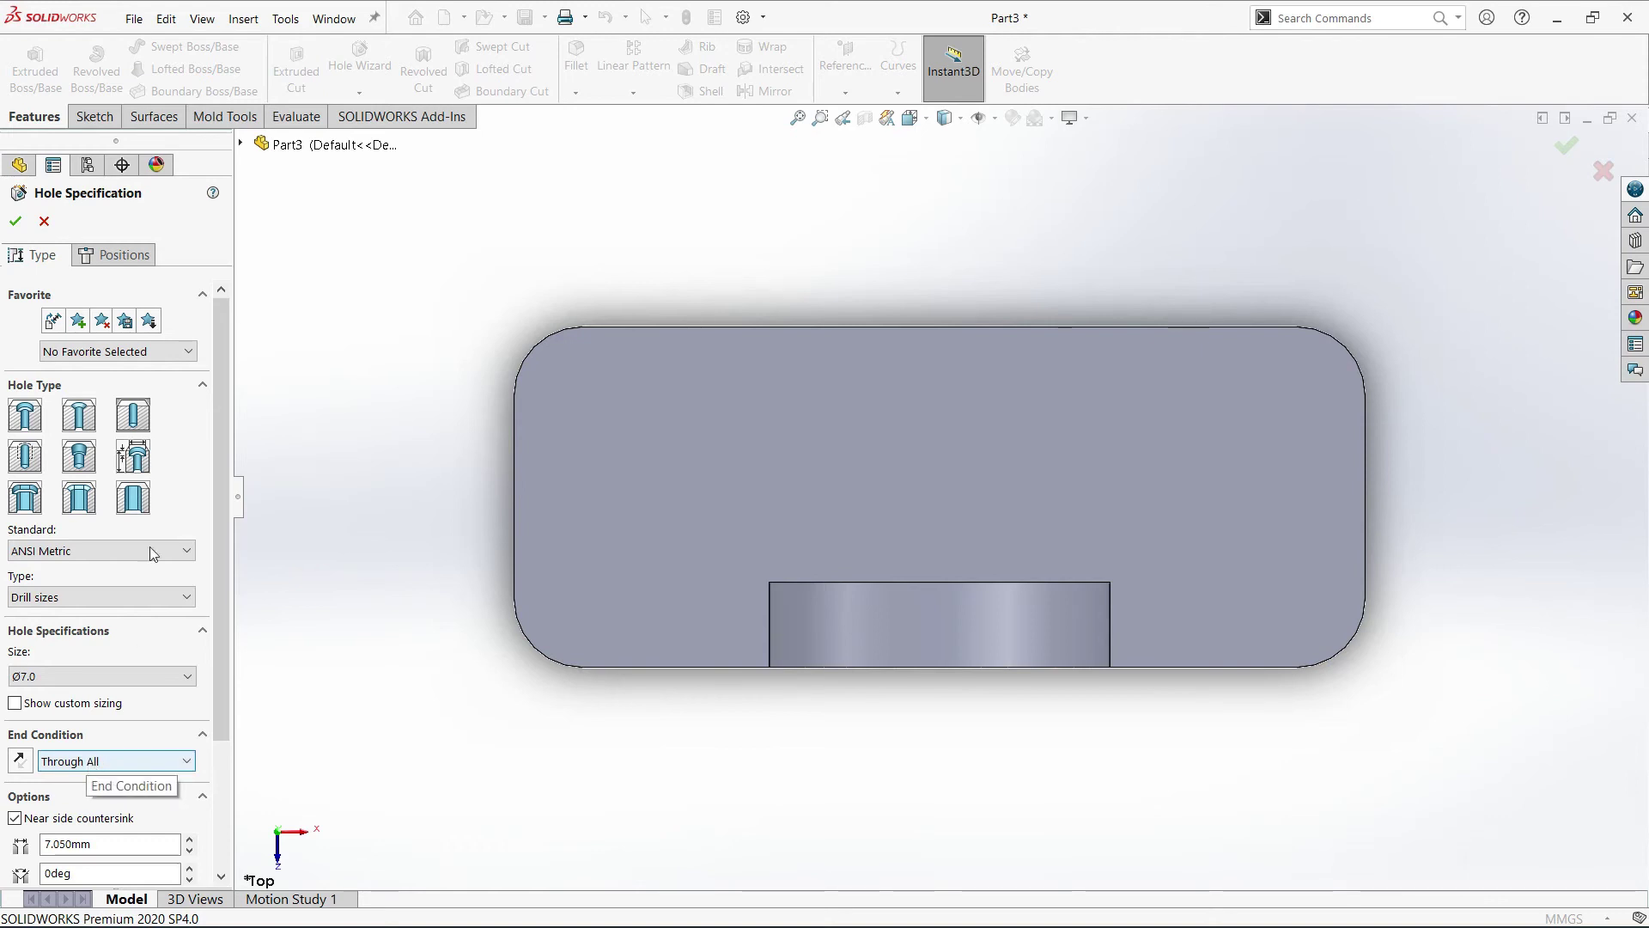
Place four holes on the base's top face, each concentric with a rounded corner, and finish the hole feature.
click(111, 258)
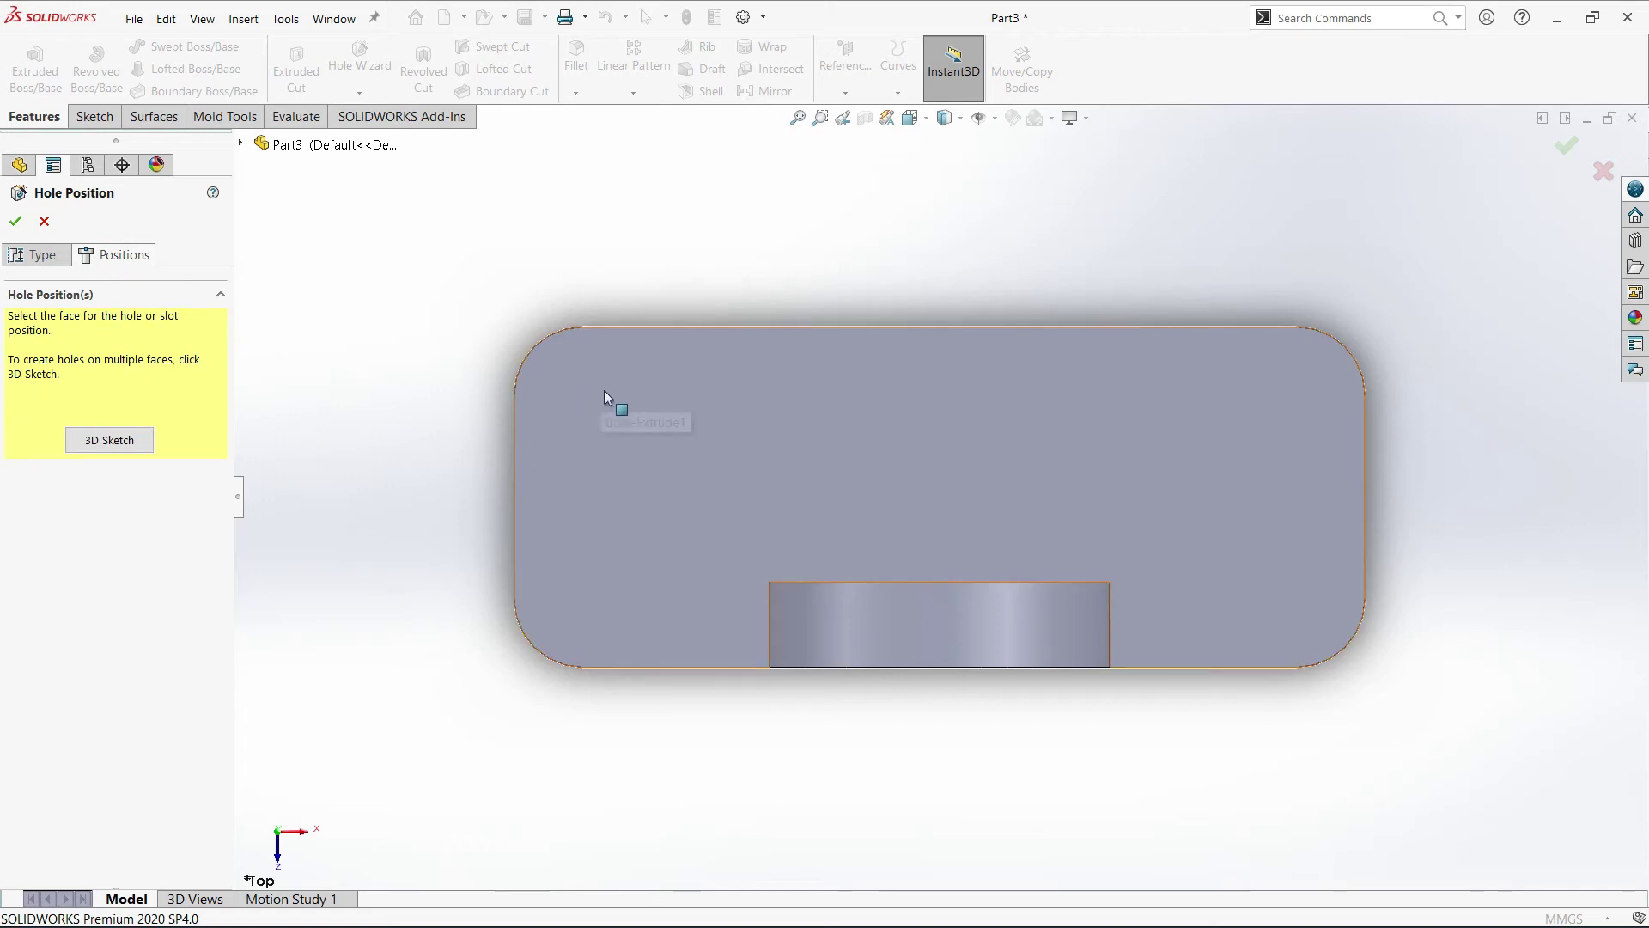
click(721, 447)
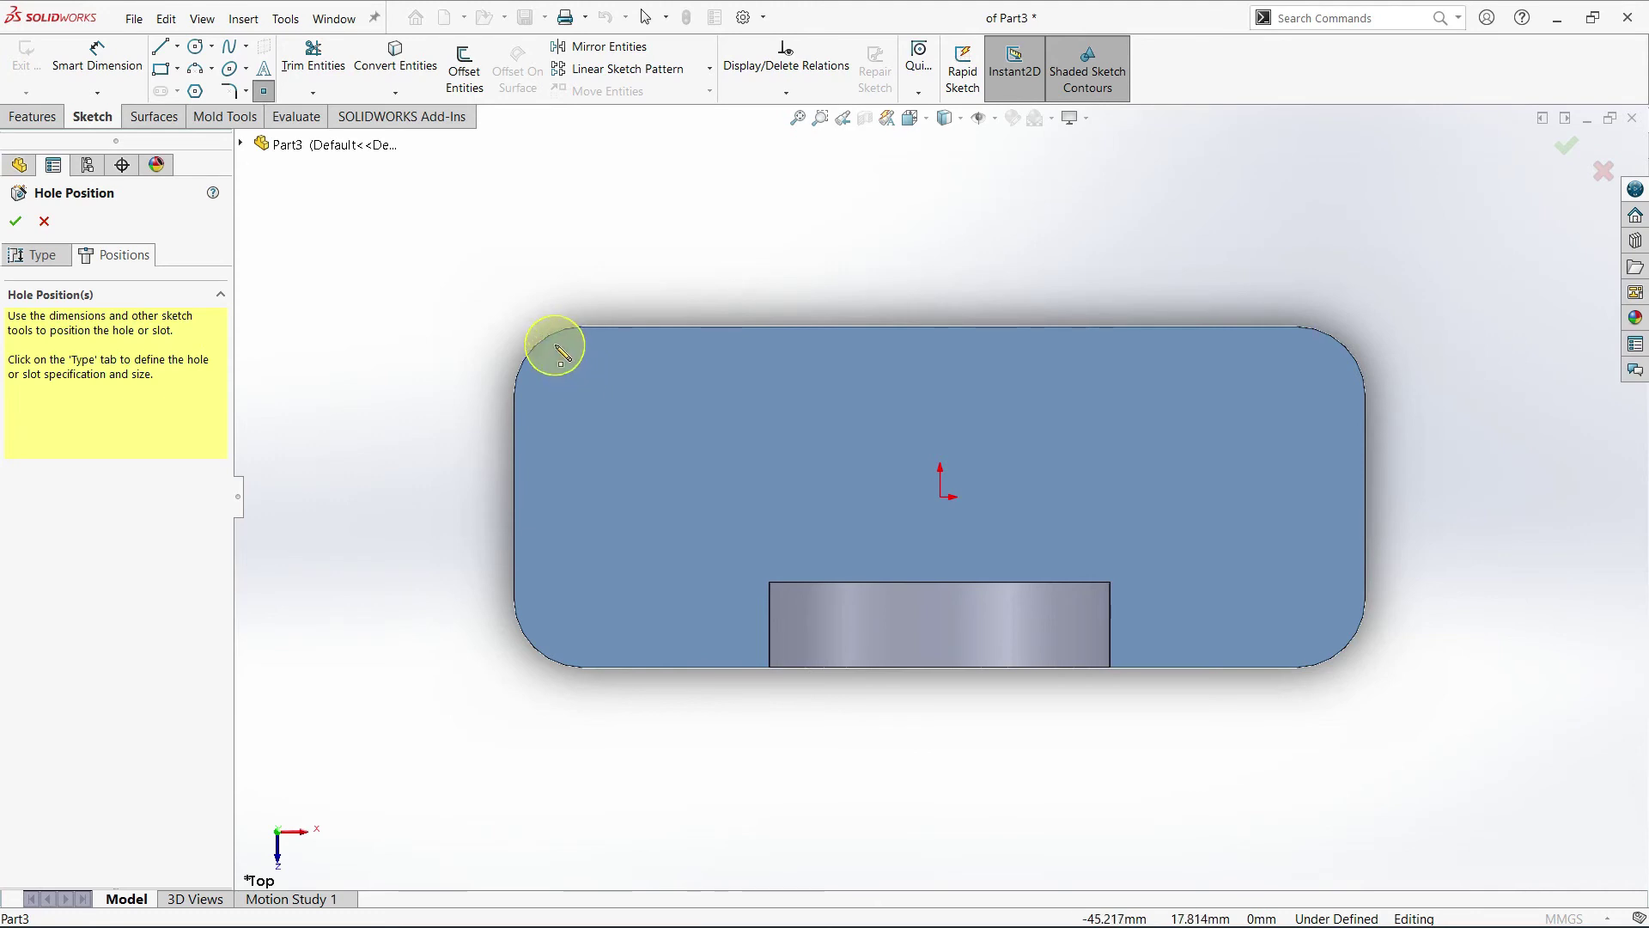
click(581, 394)
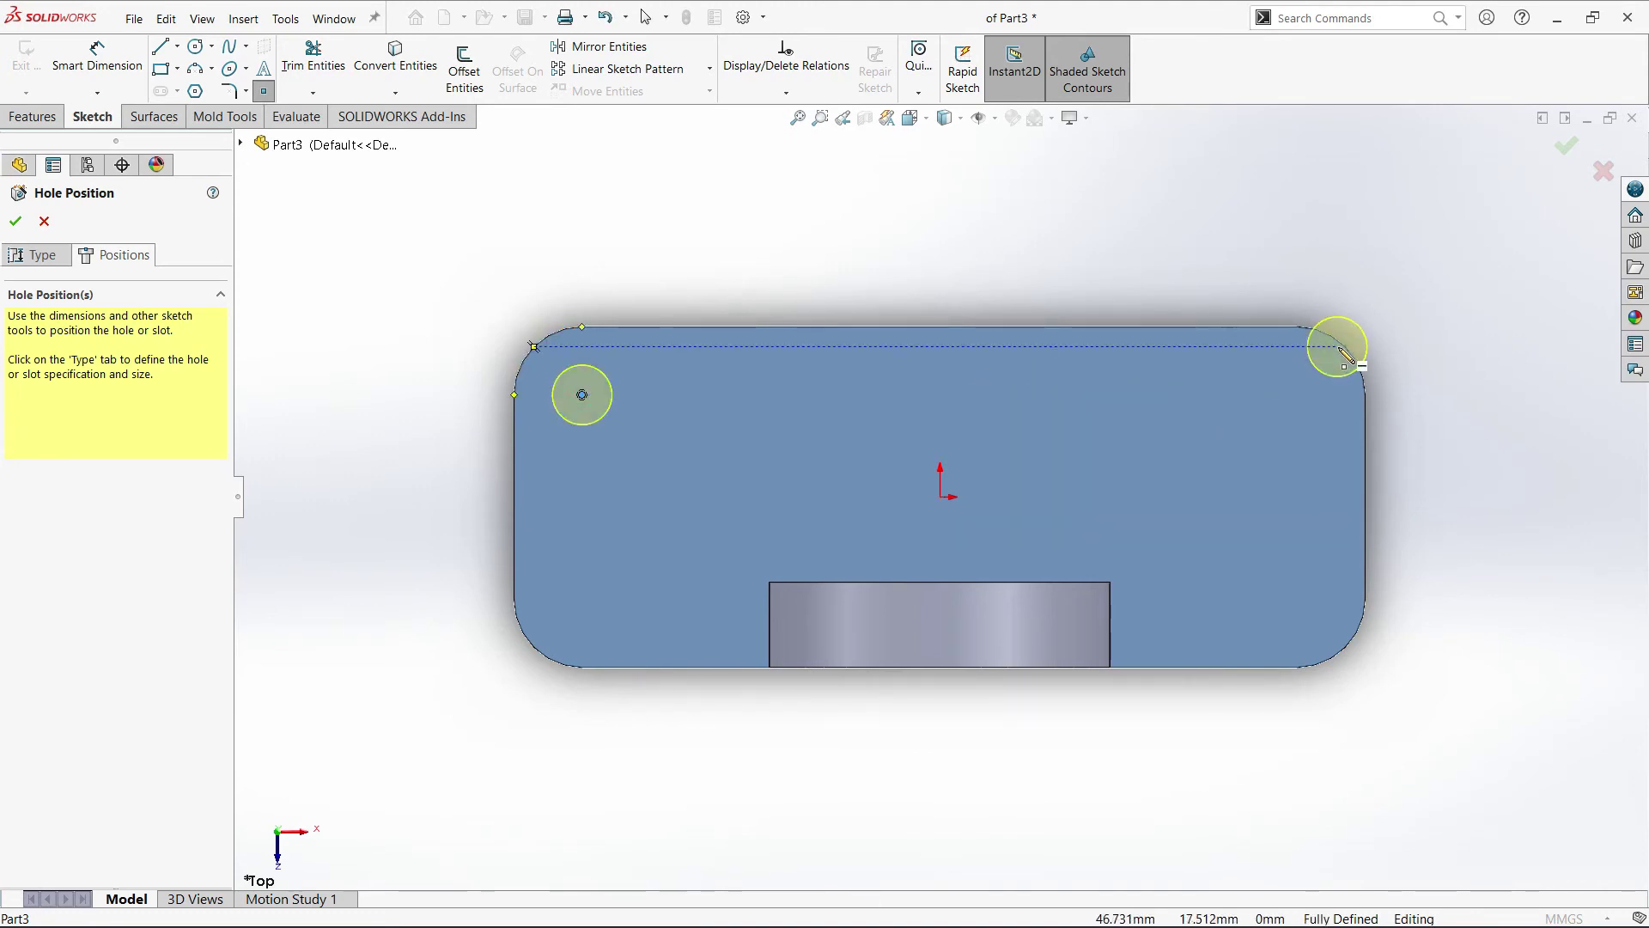
click(1298, 395)
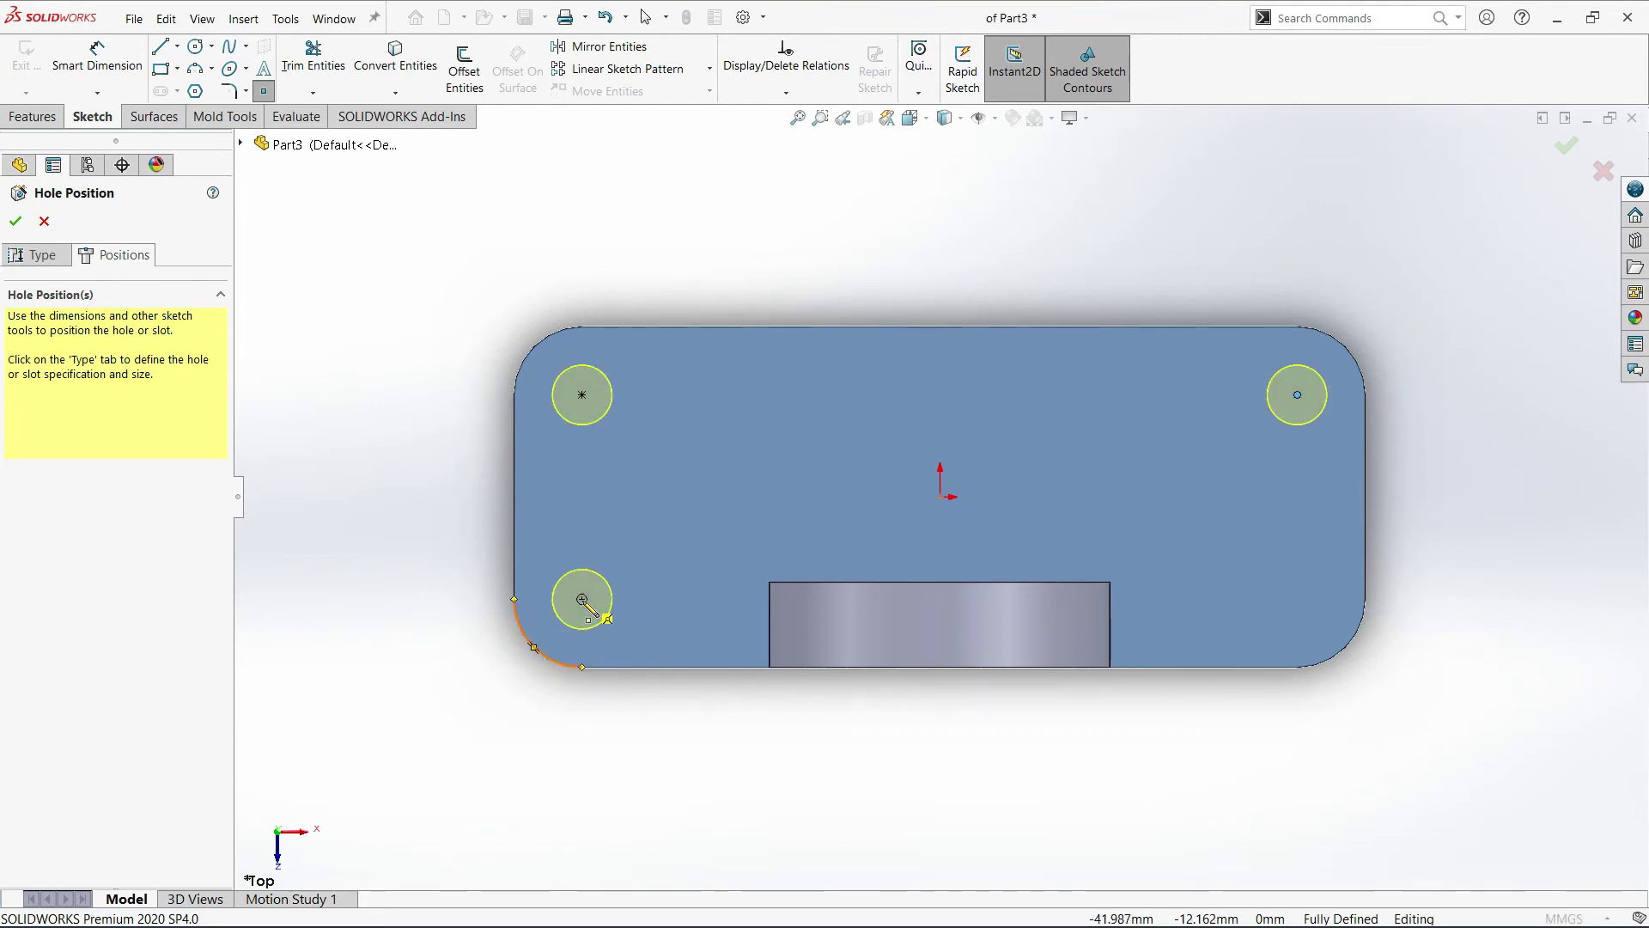
click(582, 598)
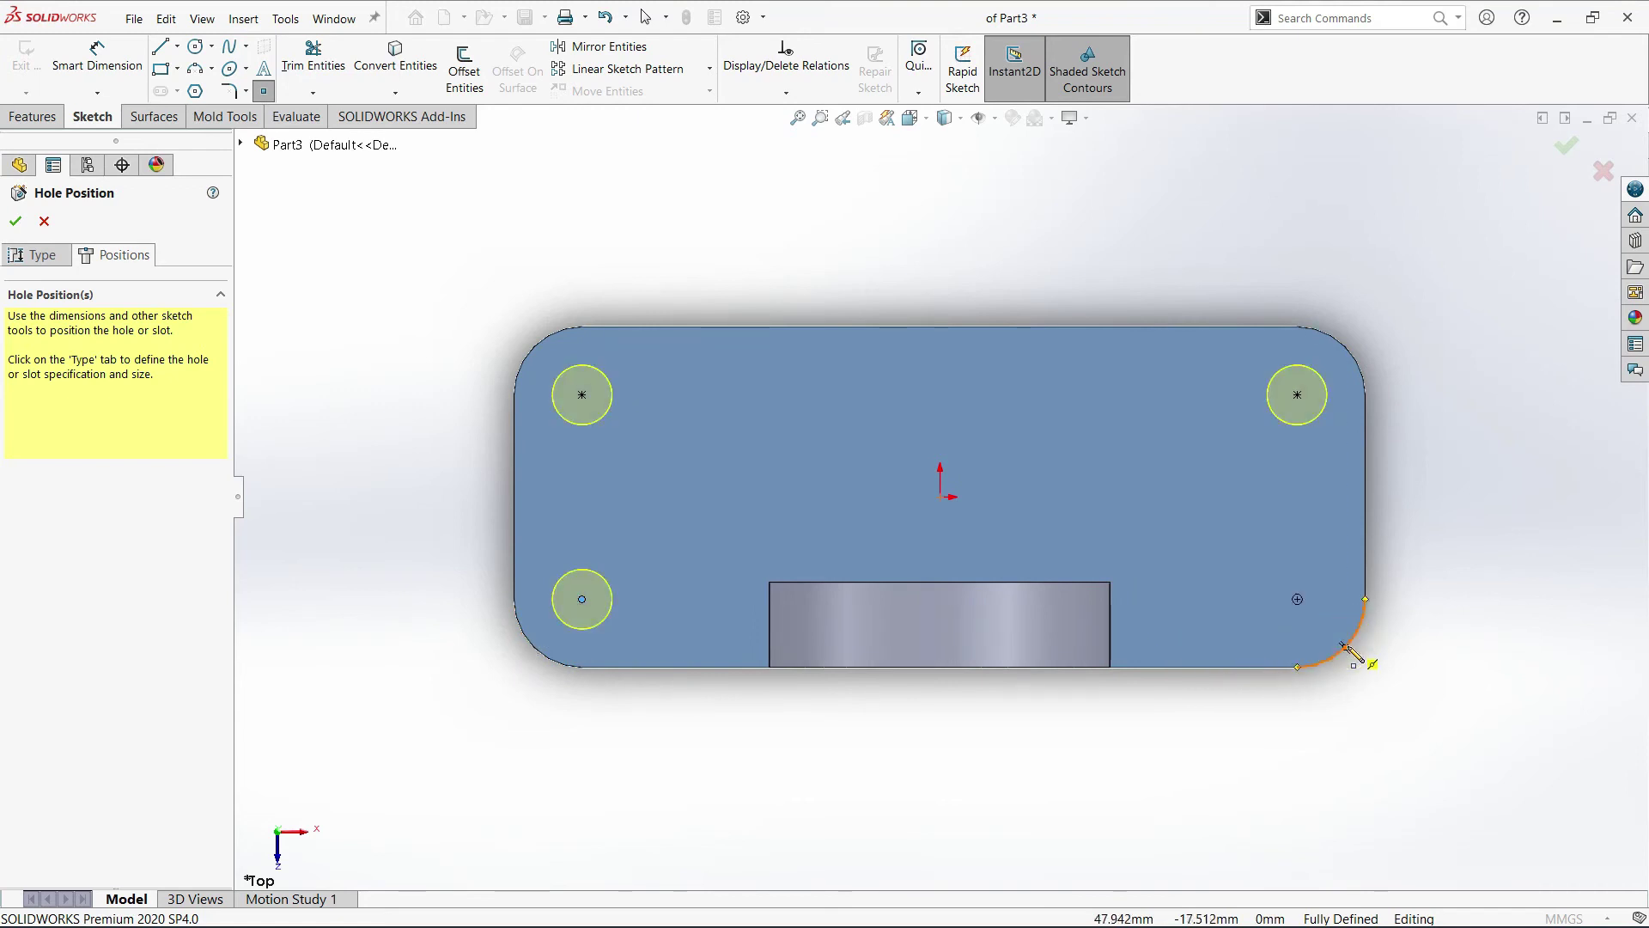
click(1298, 601)
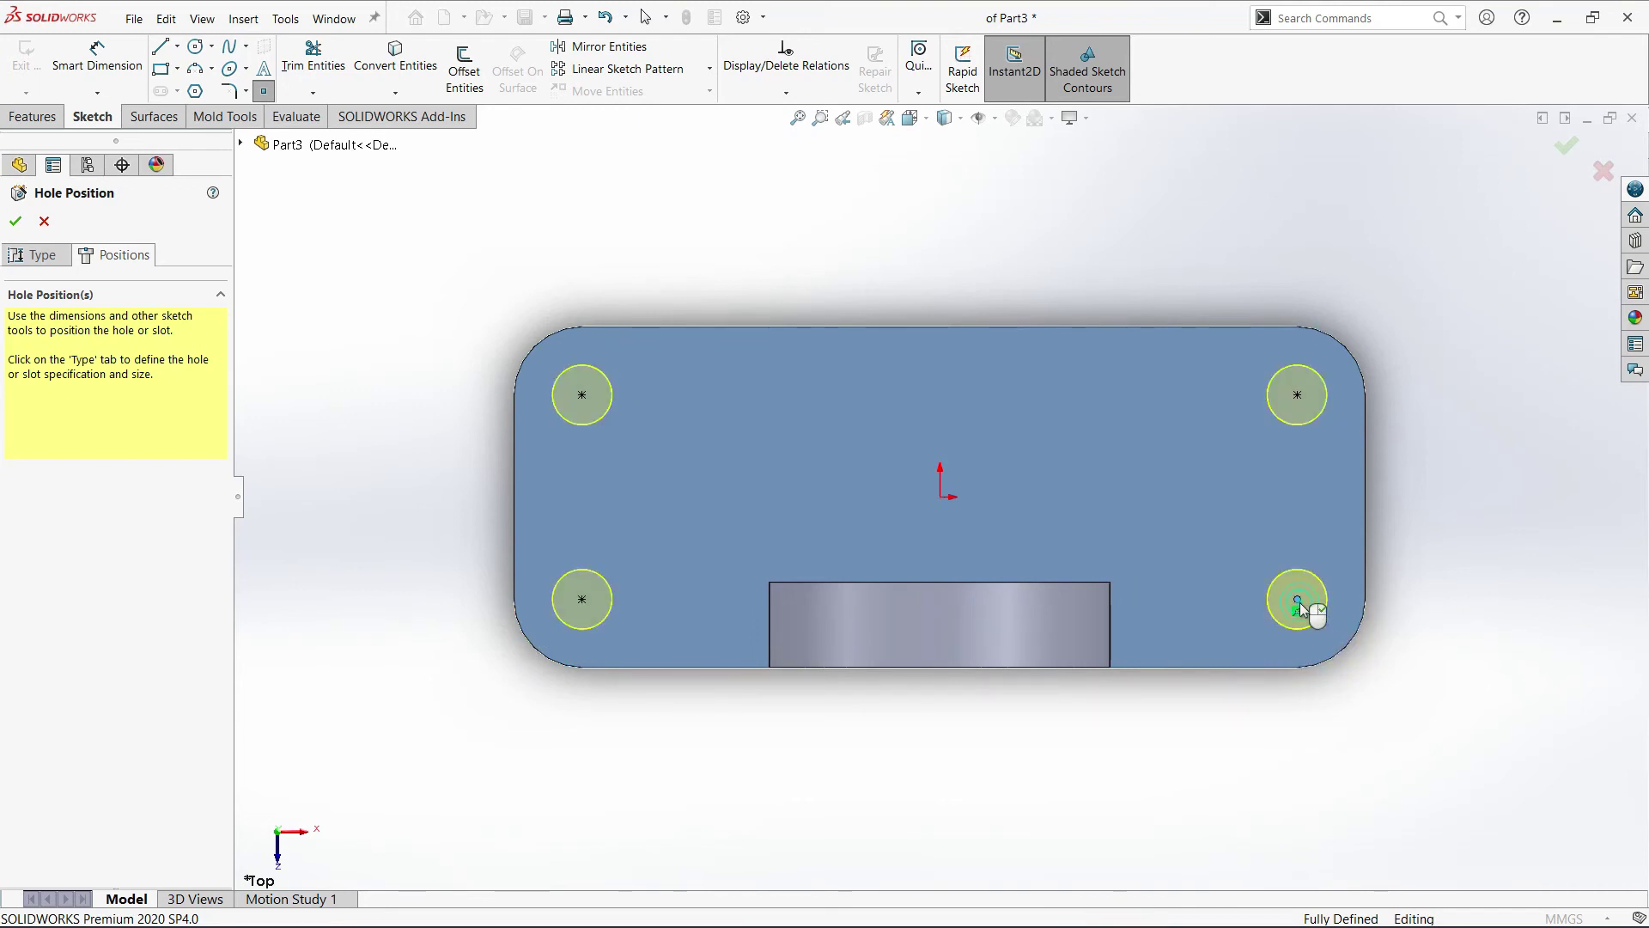
click(1566, 153)
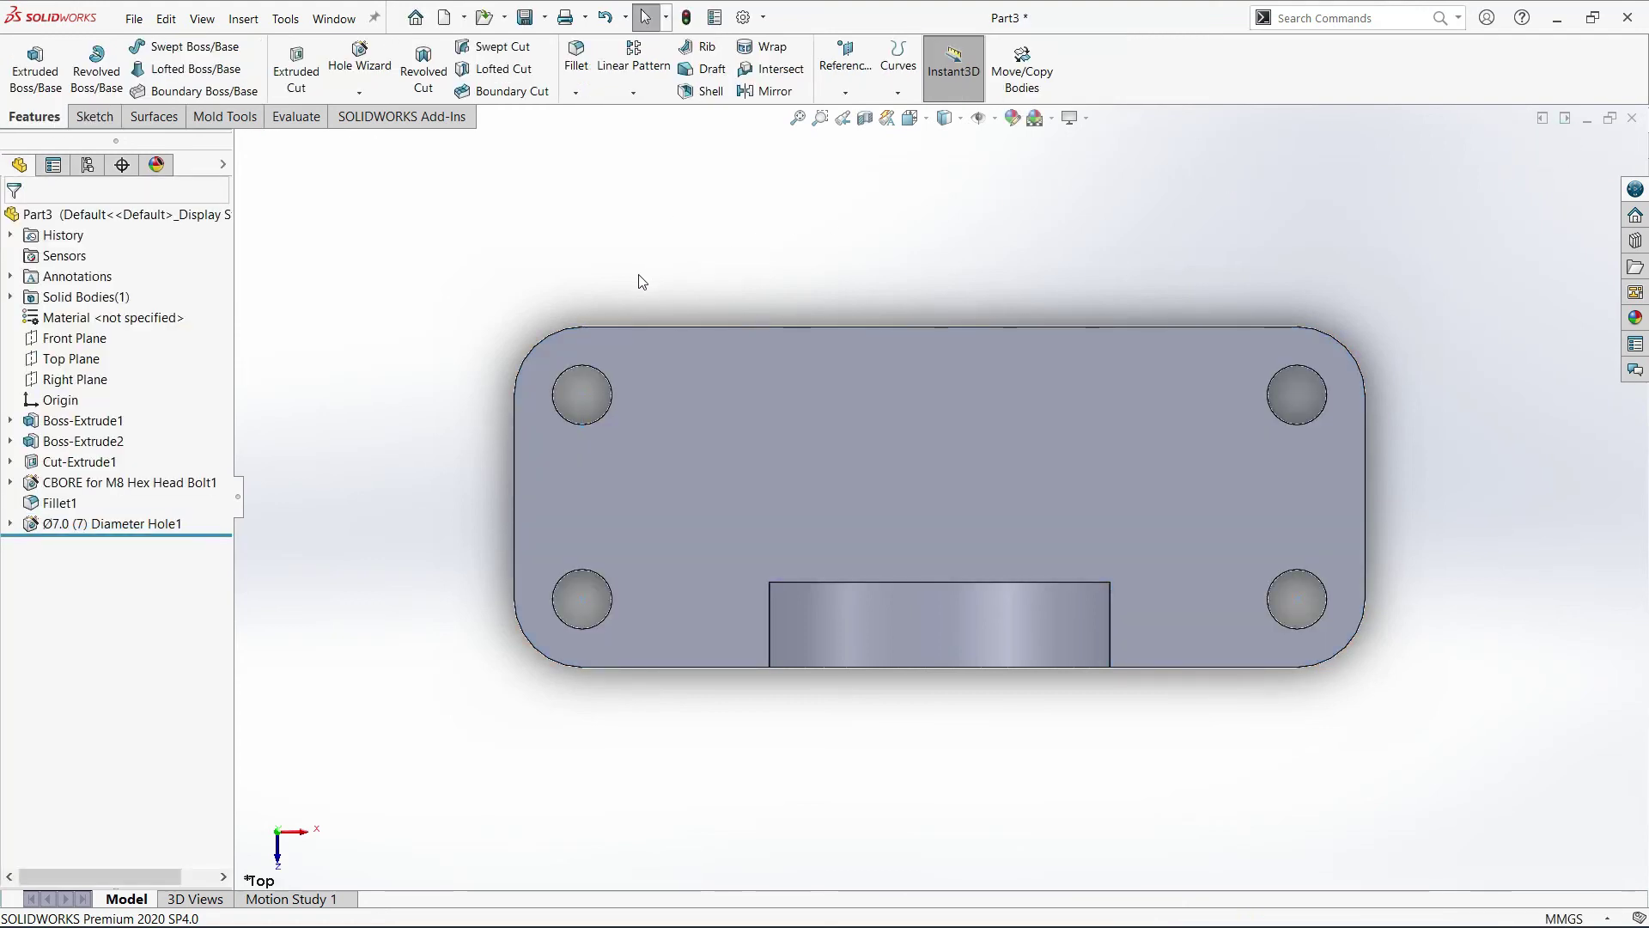
Start a symmetric fillet with a 3 mm radius in Isometric view and select the upright's rear vertical edge.
click(959, 124)
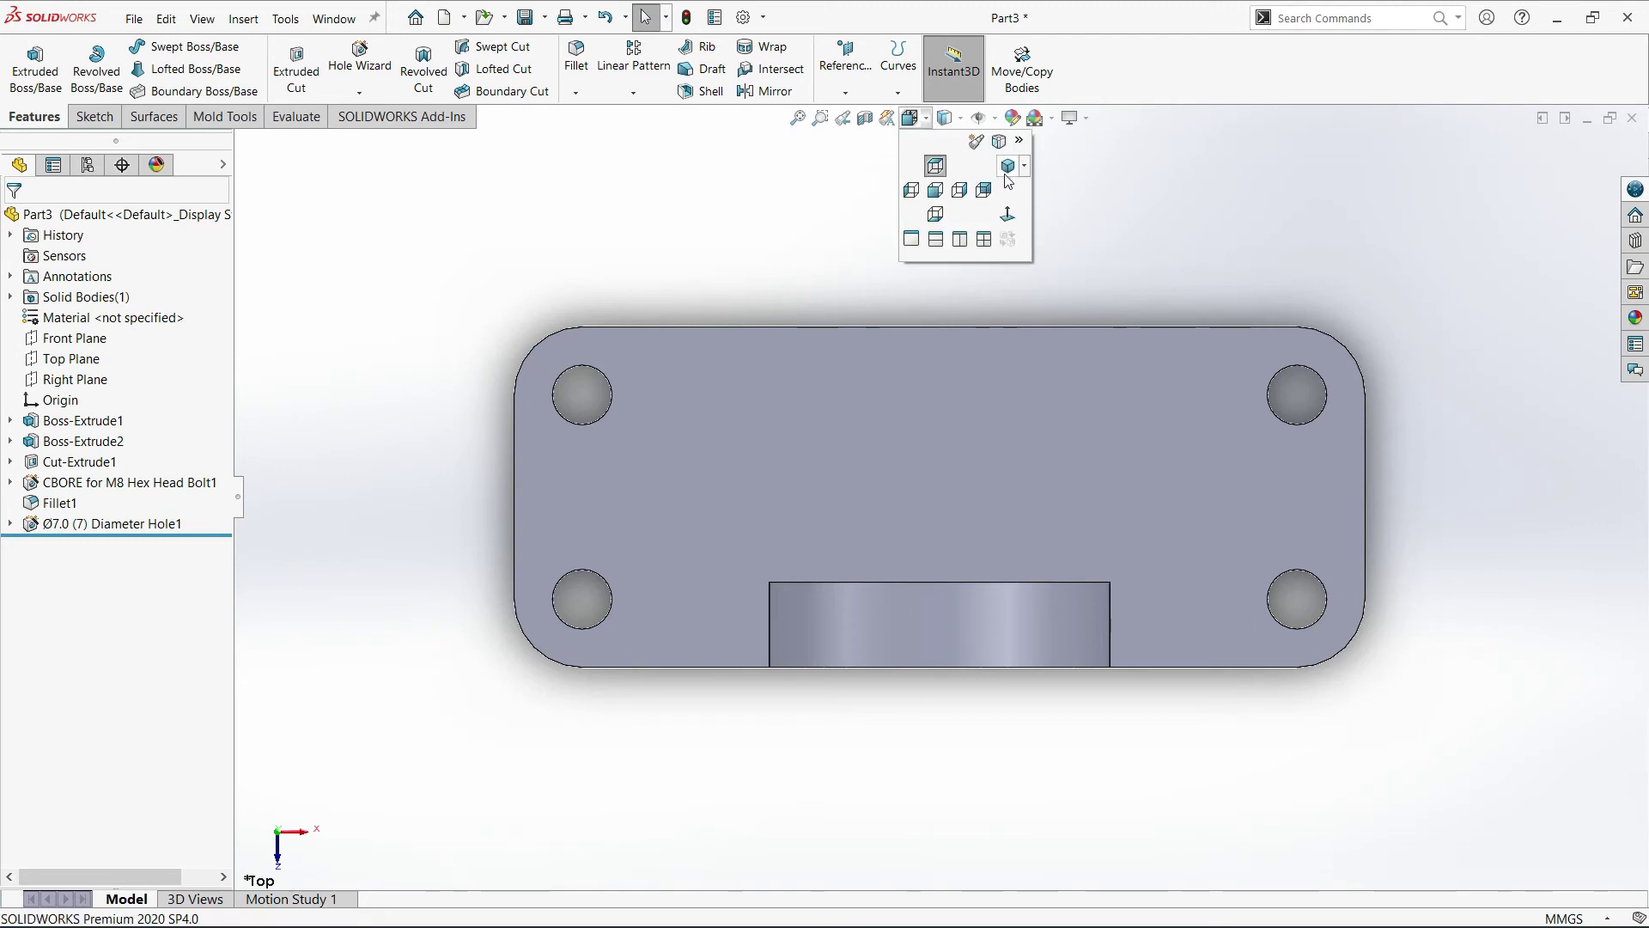
click(1004, 174)
mouse_move(818, 594)
middle_down()
mouse_move(925, 219)
mouse_move(829, 567)
mouse_move(835, 603)
middle_up()
click(928, 119)
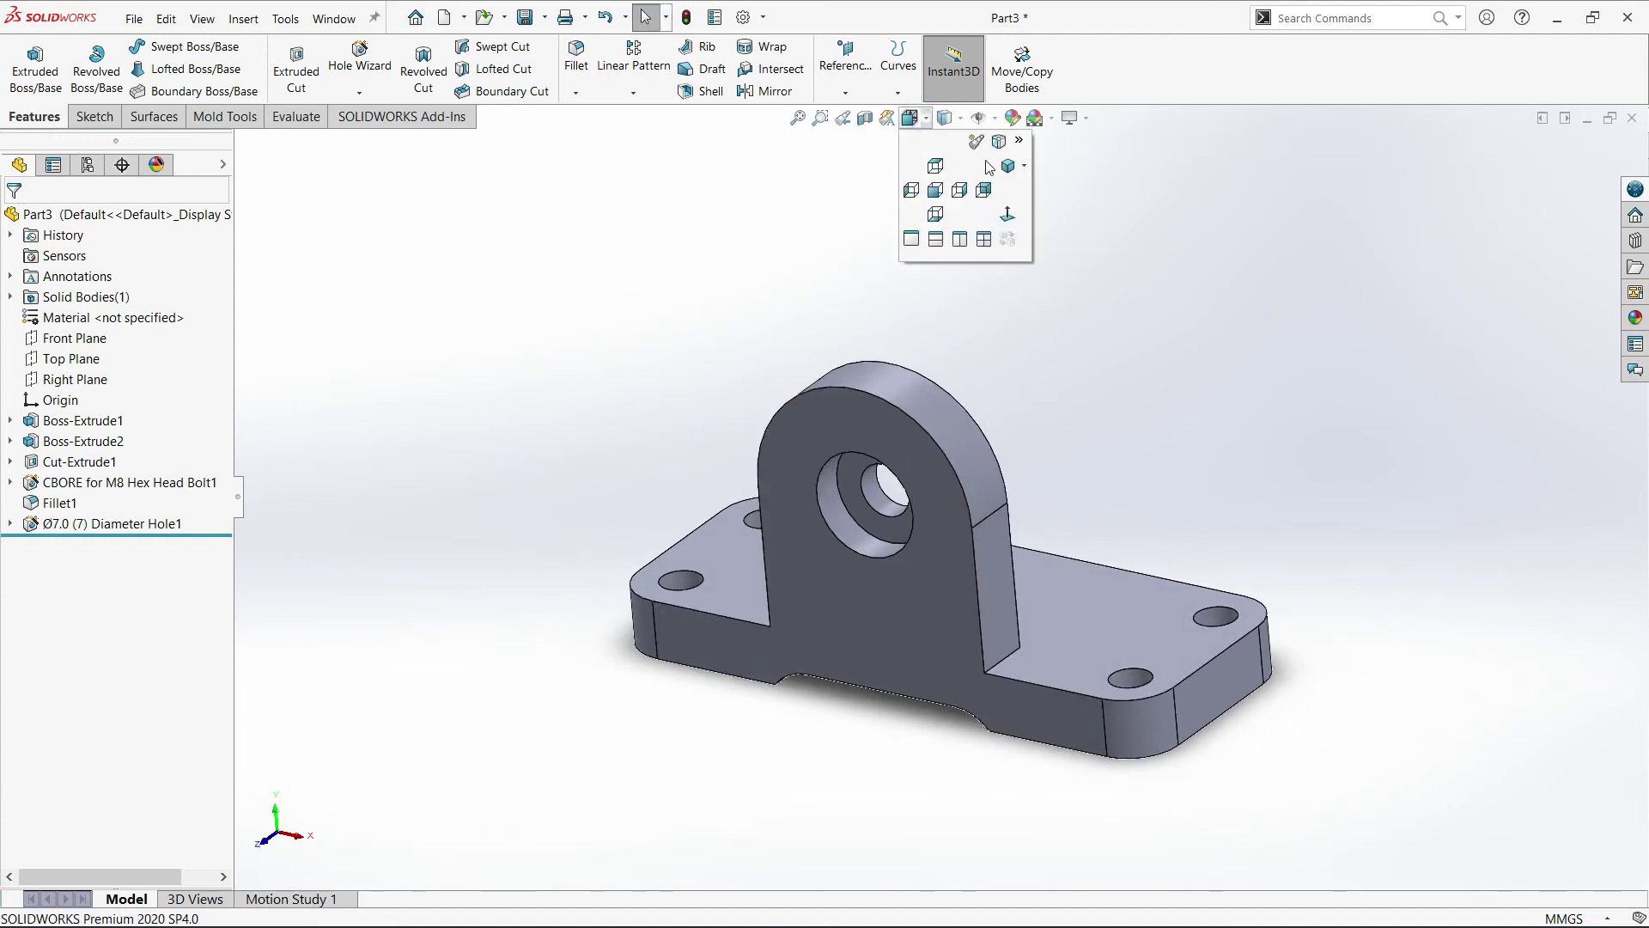
click(1008, 169)
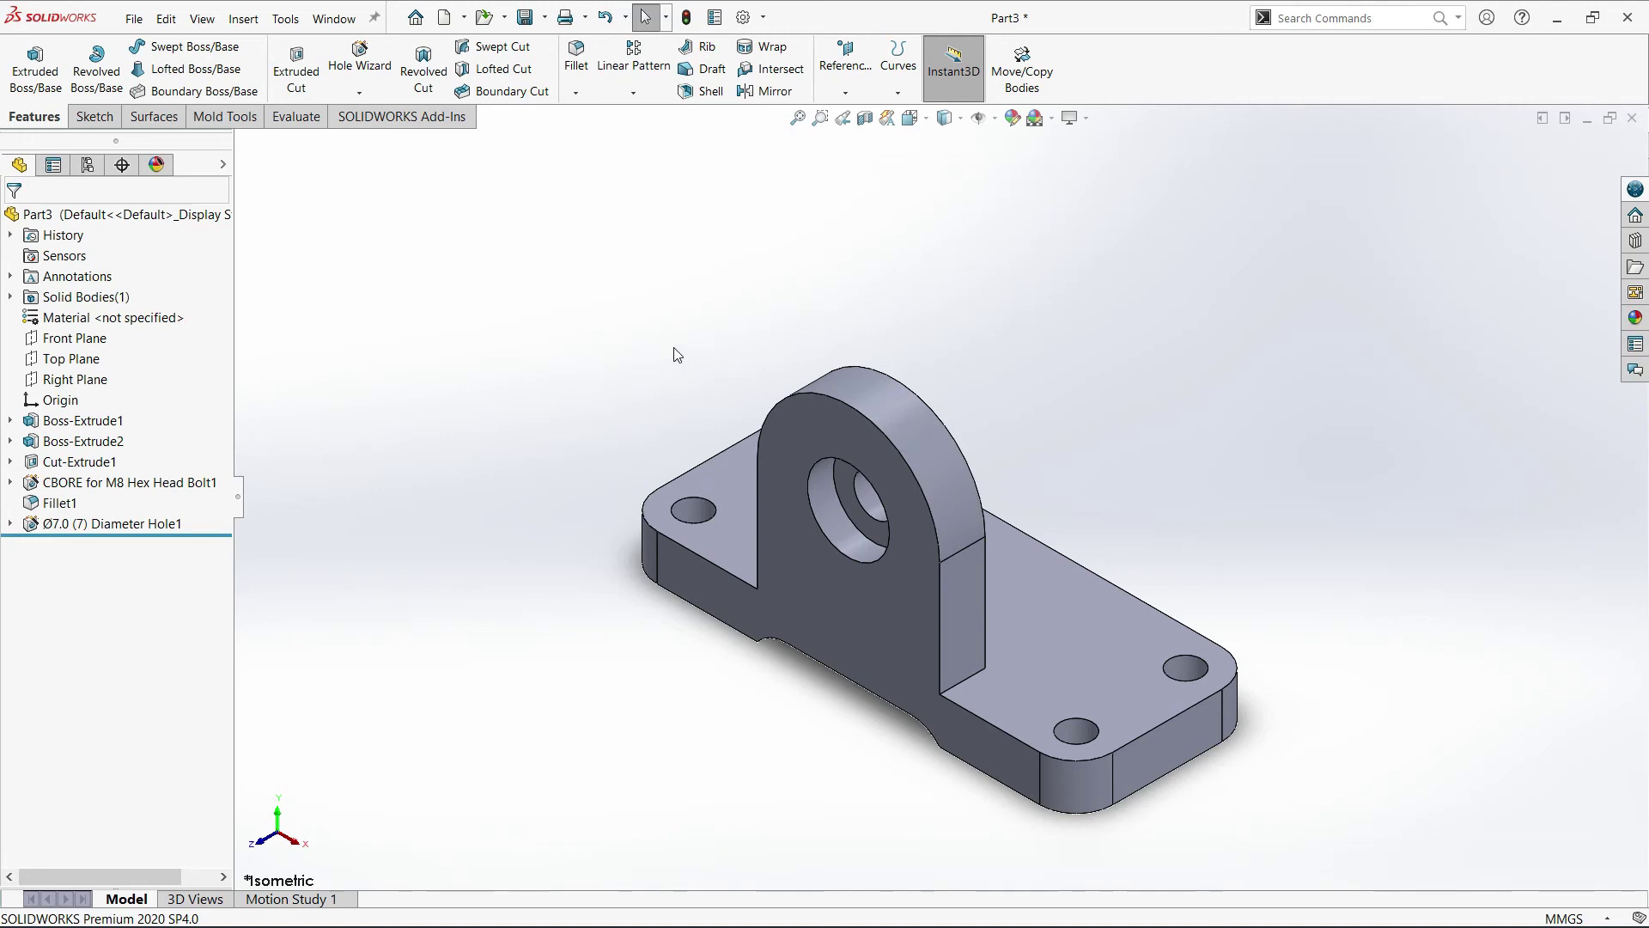
click(576, 95)
click(601, 111)
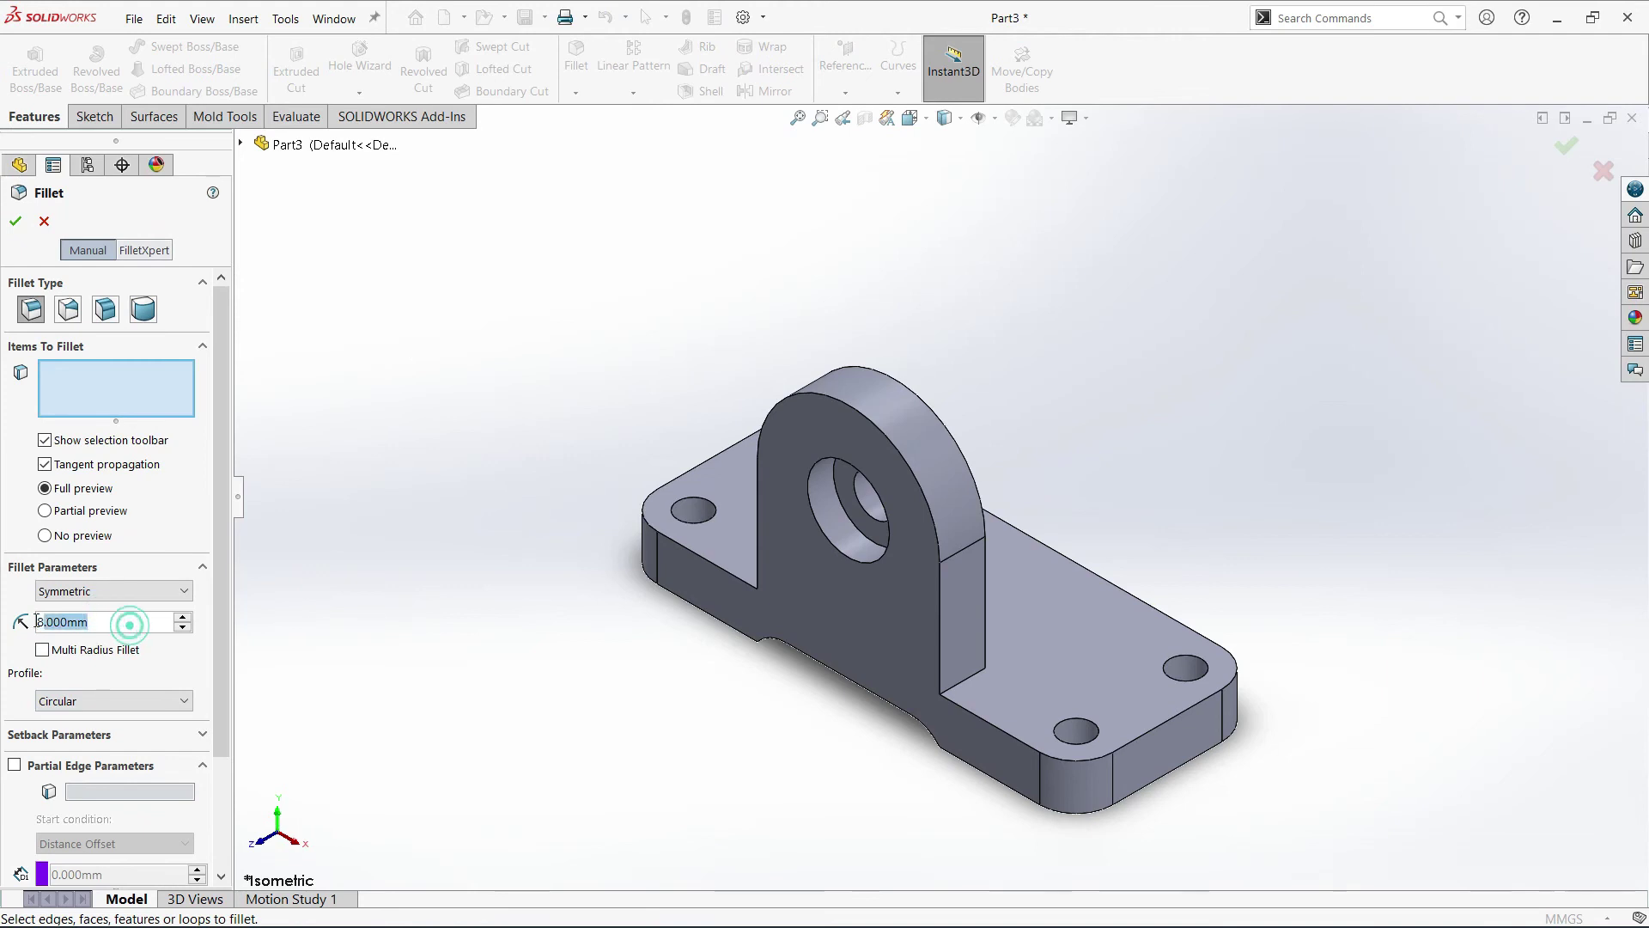
text(3)
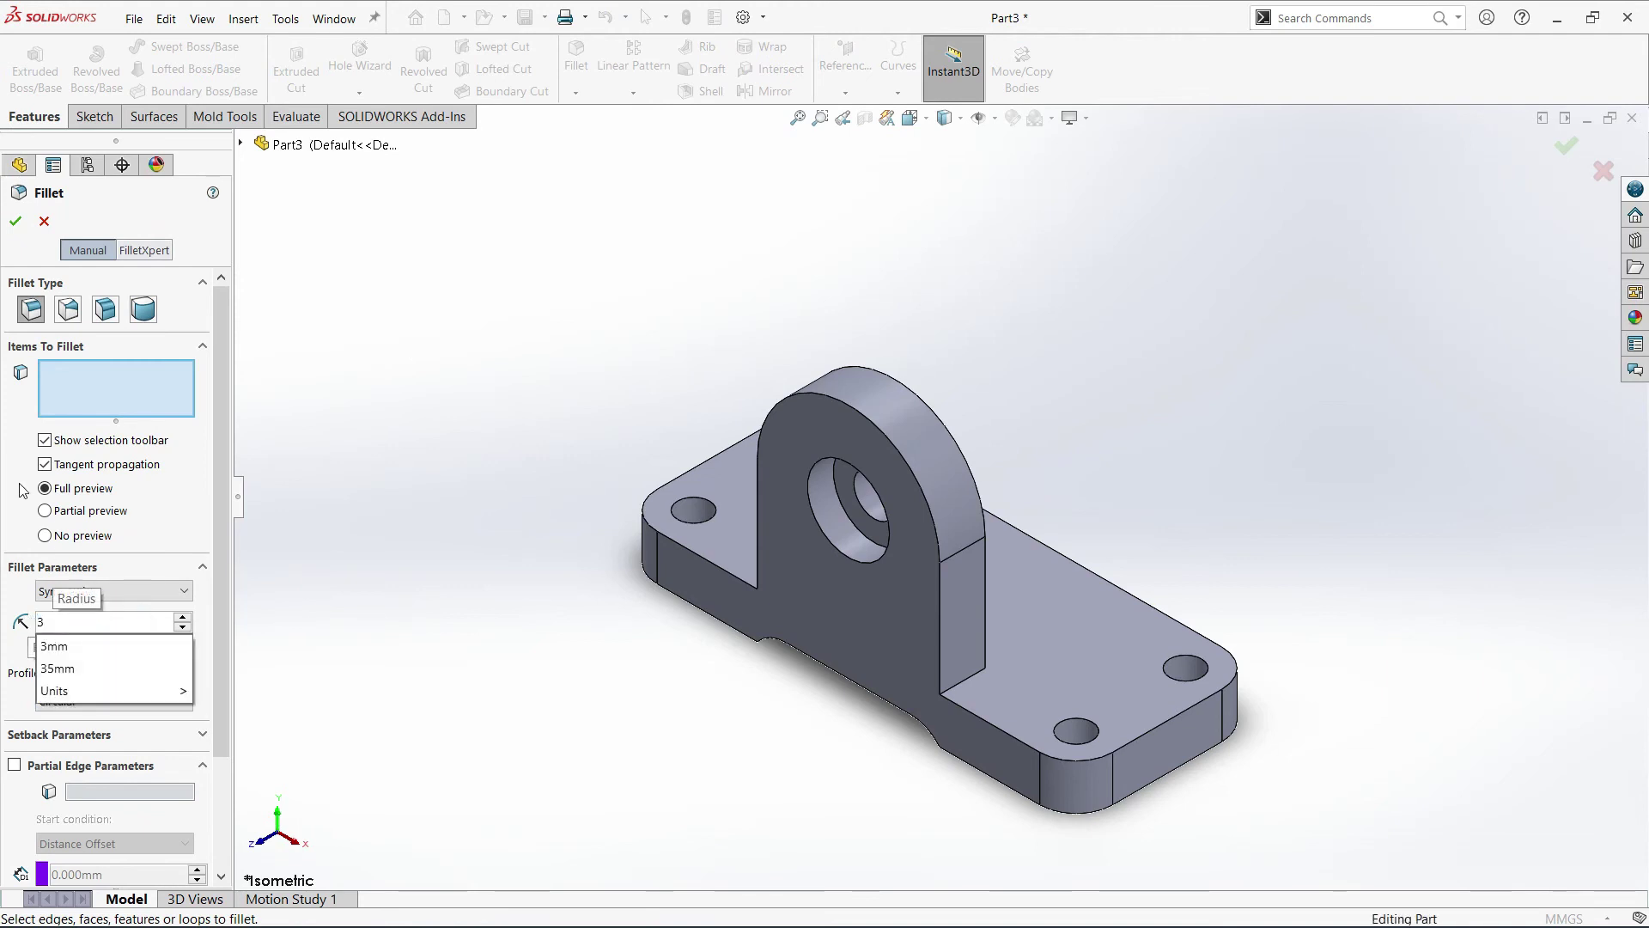
click(438, 463)
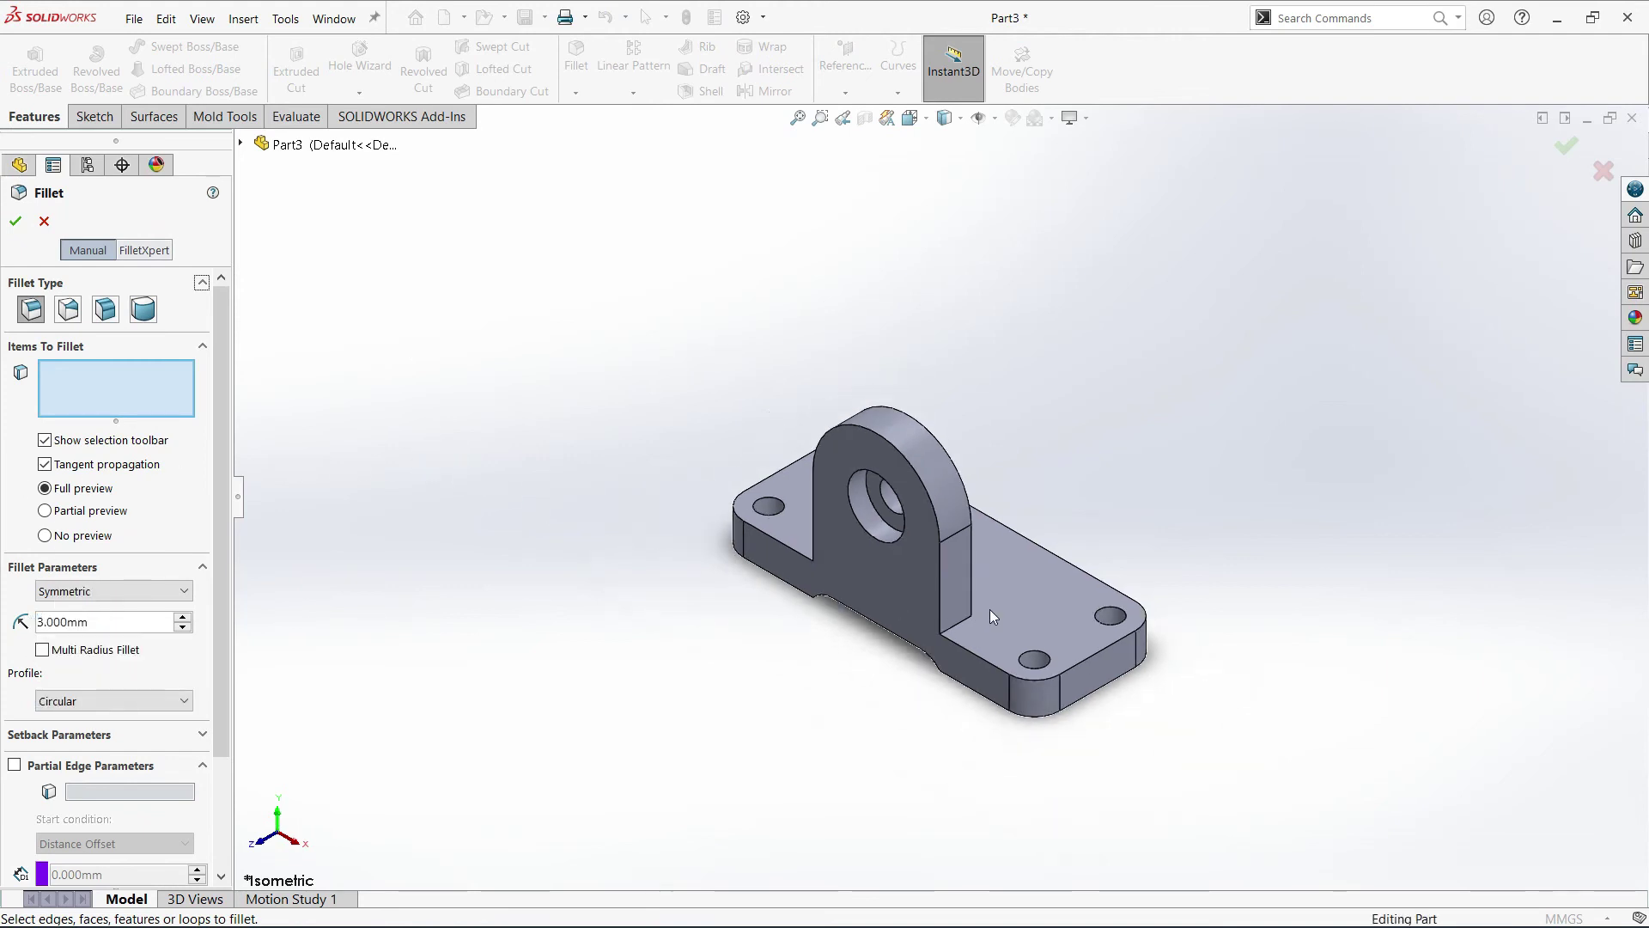
scroll(989, 609, down, 3)
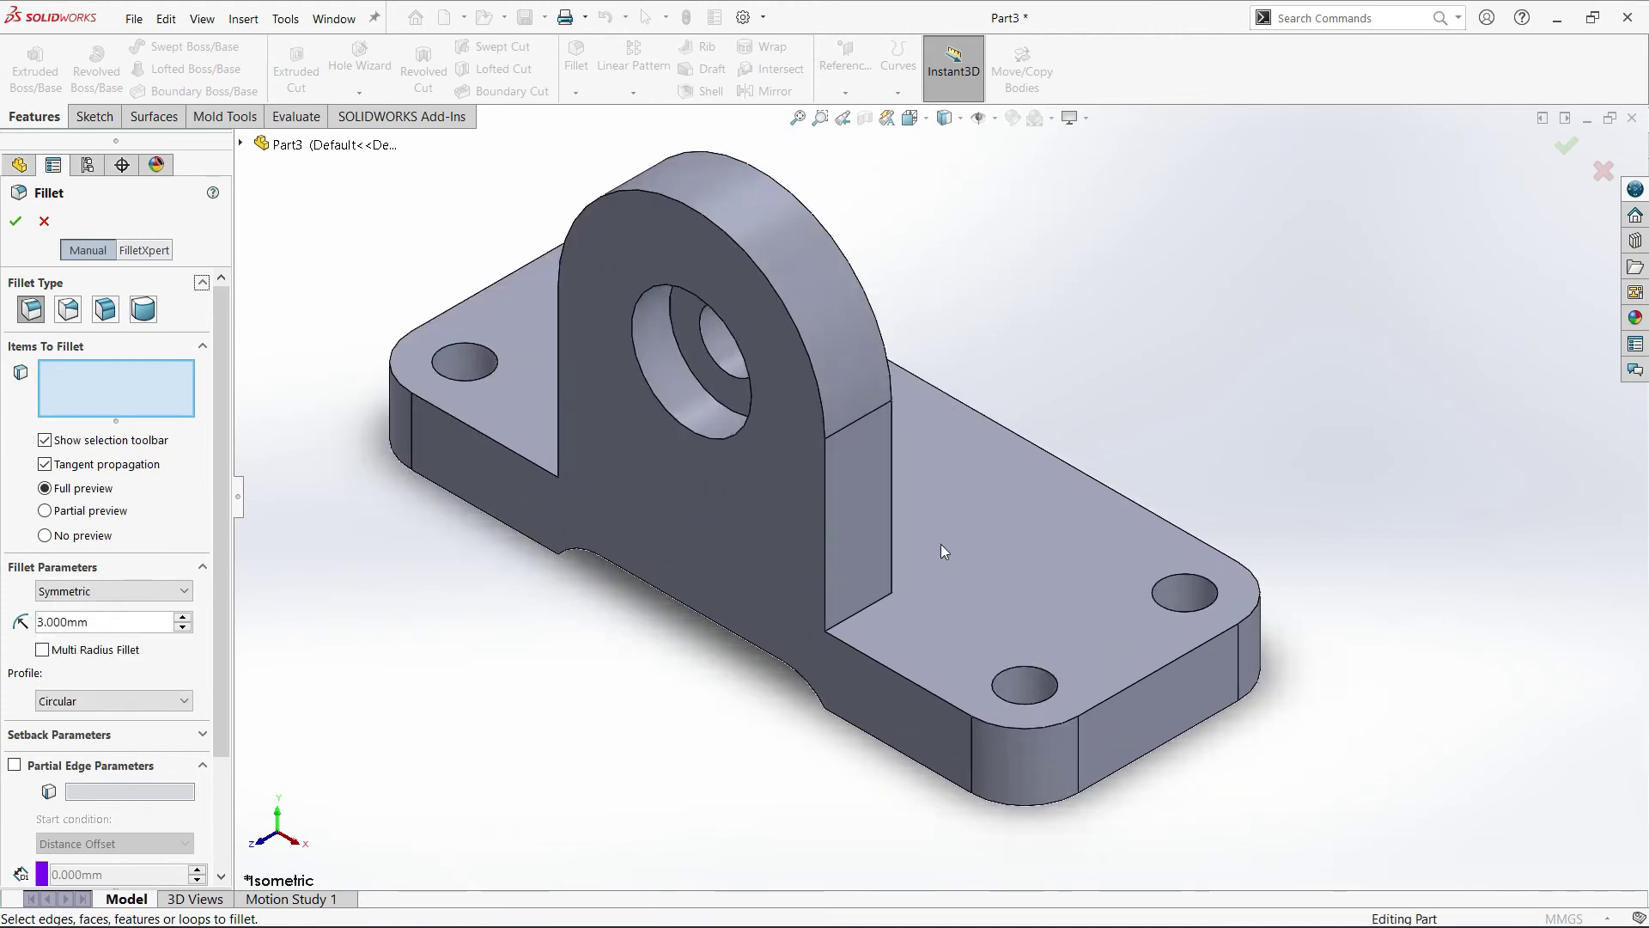
click(891, 442)
Add the edge where the upright's rear face meets the base's top face to the fillet.
scroll(893, 464, up, 3)
middle_drag(893, 463, 799, 592)
scroll(890, 503, down, 5)
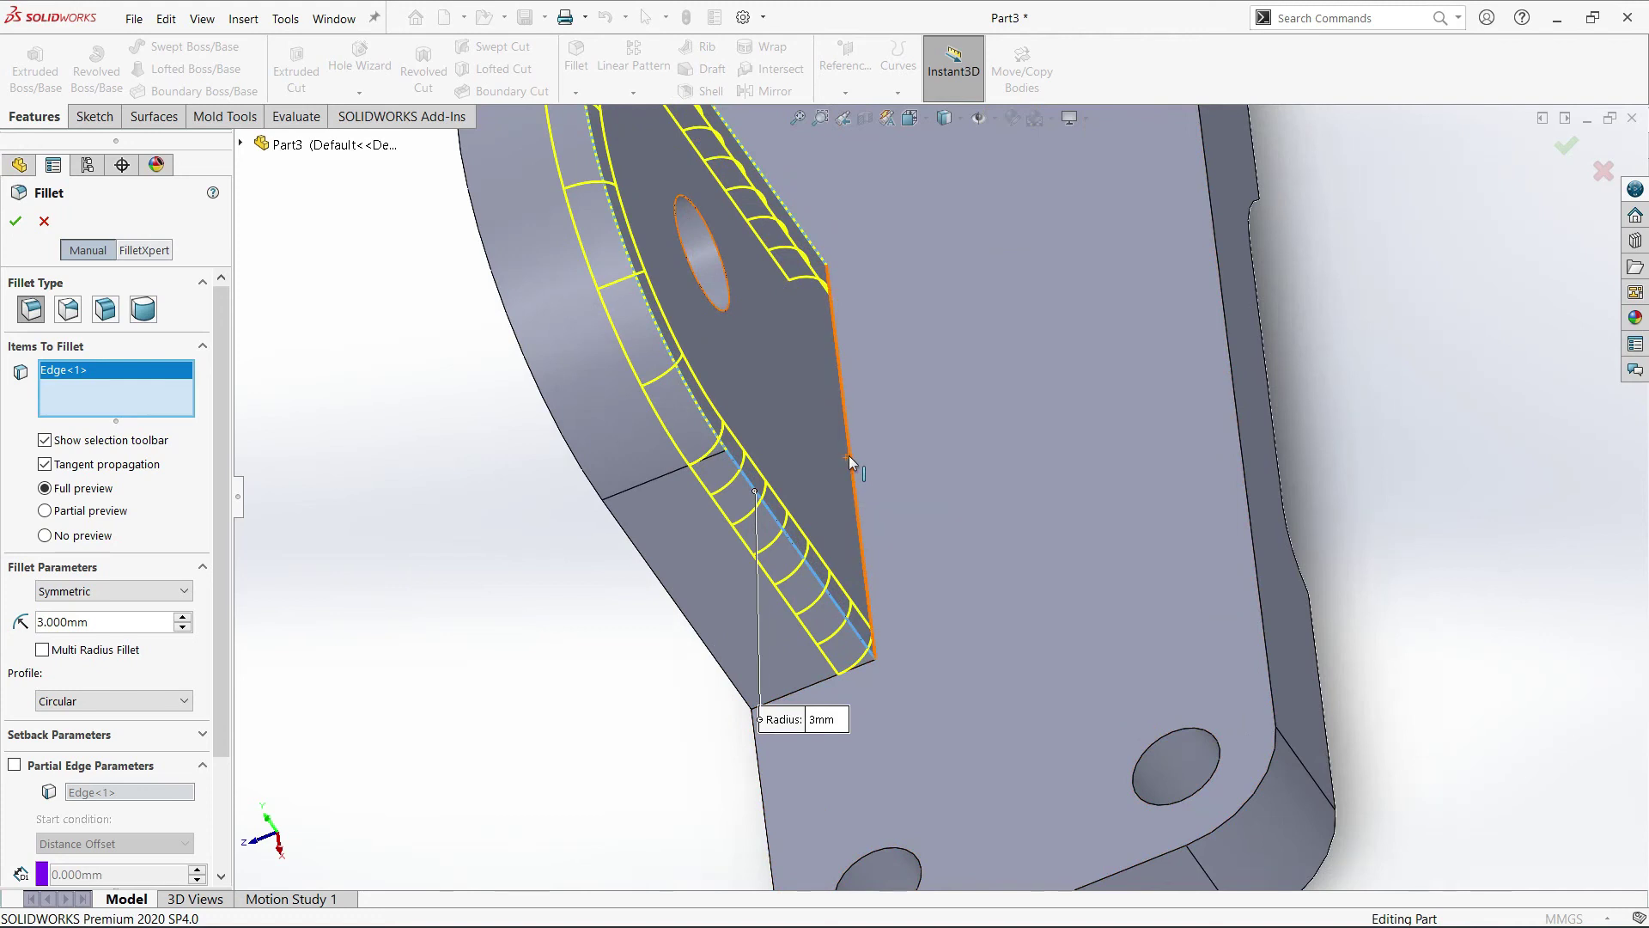
click(849, 457)
Add the base's front top edge beside the upright to the selection and apply the 3 mm fillet.
scroll(854, 468, up, 5)
middle_drag(861, 476, 938, 476)
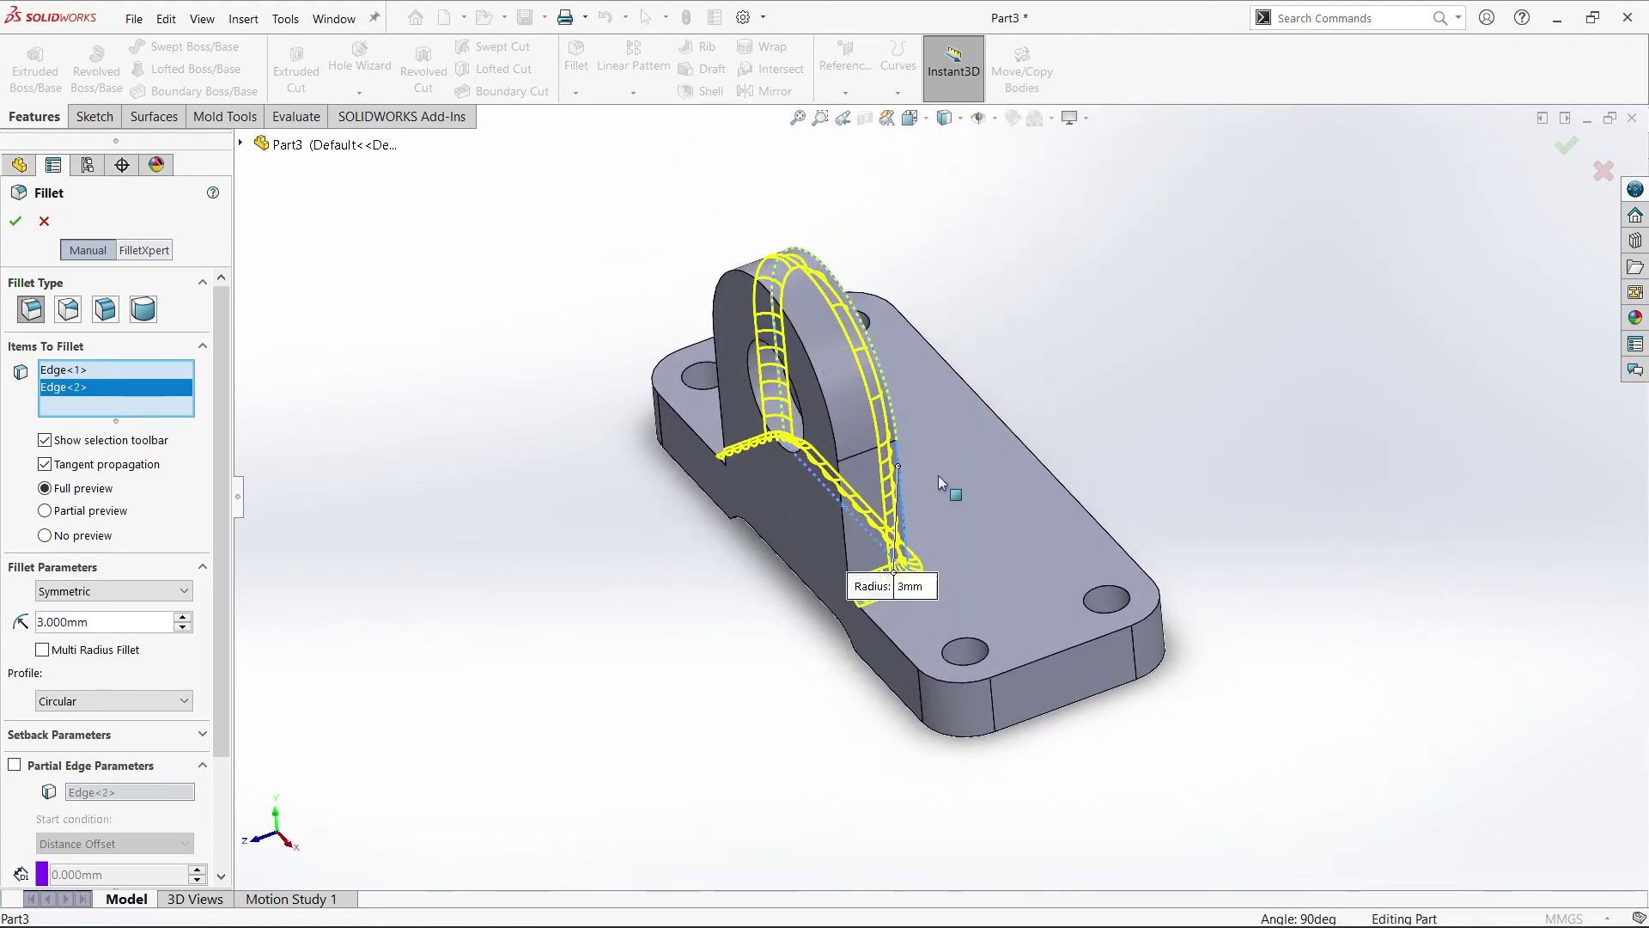
click(885, 636)
middle_drag(640, 600, 687, 593)
middle_drag(694, 487, 692, 607)
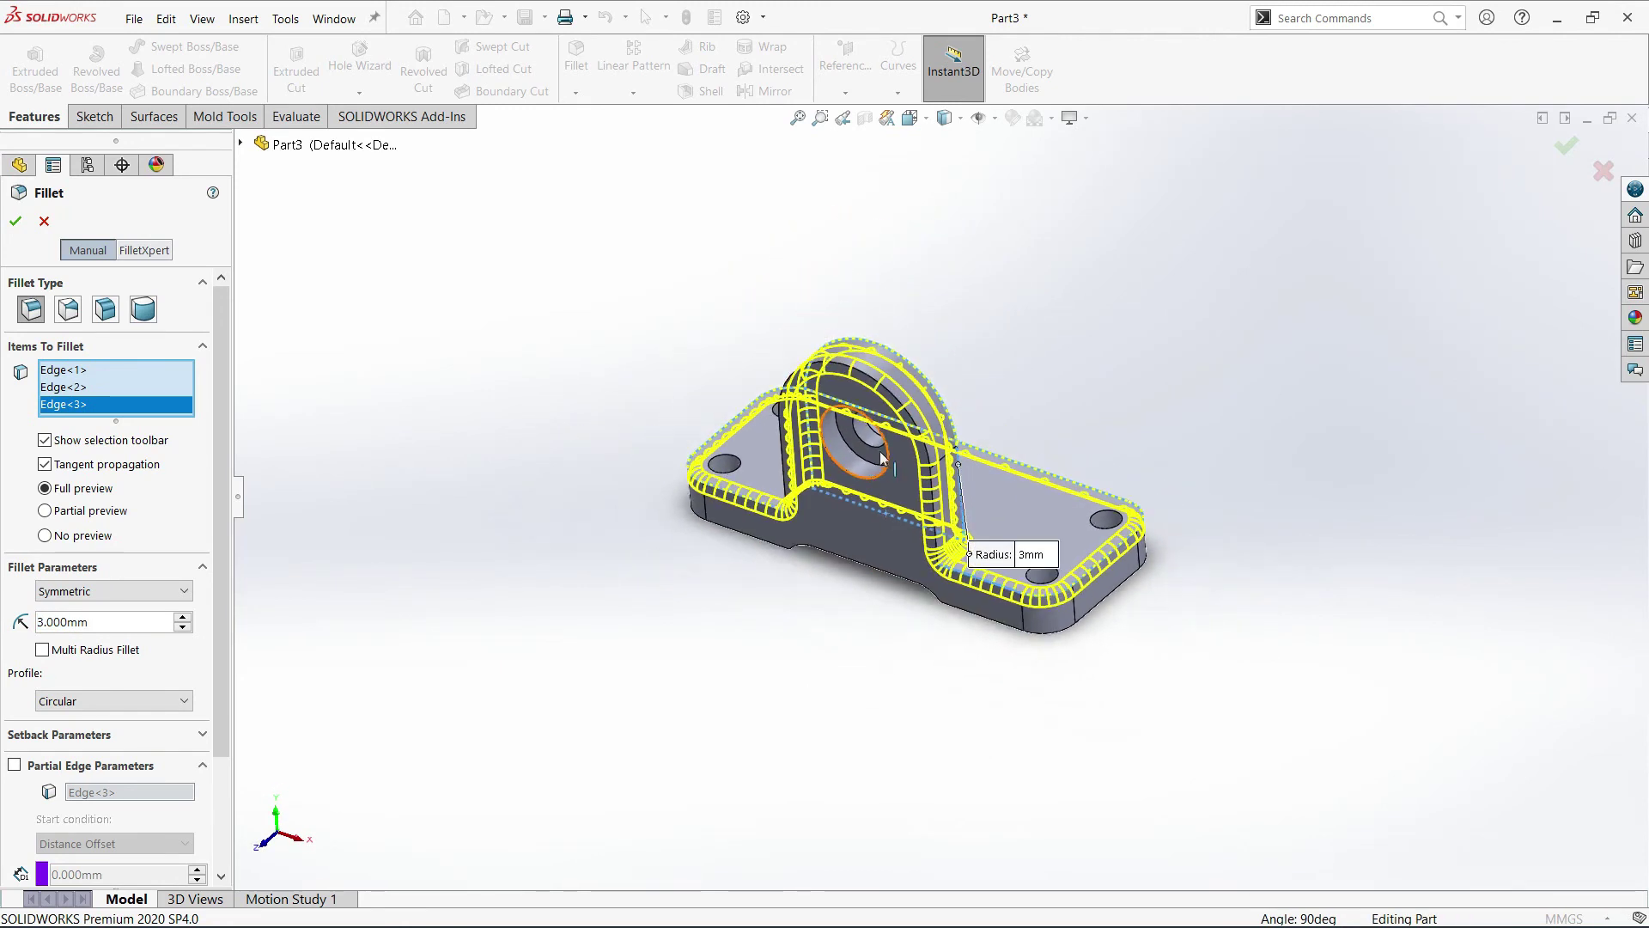
scroll(859, 468, down, 2)
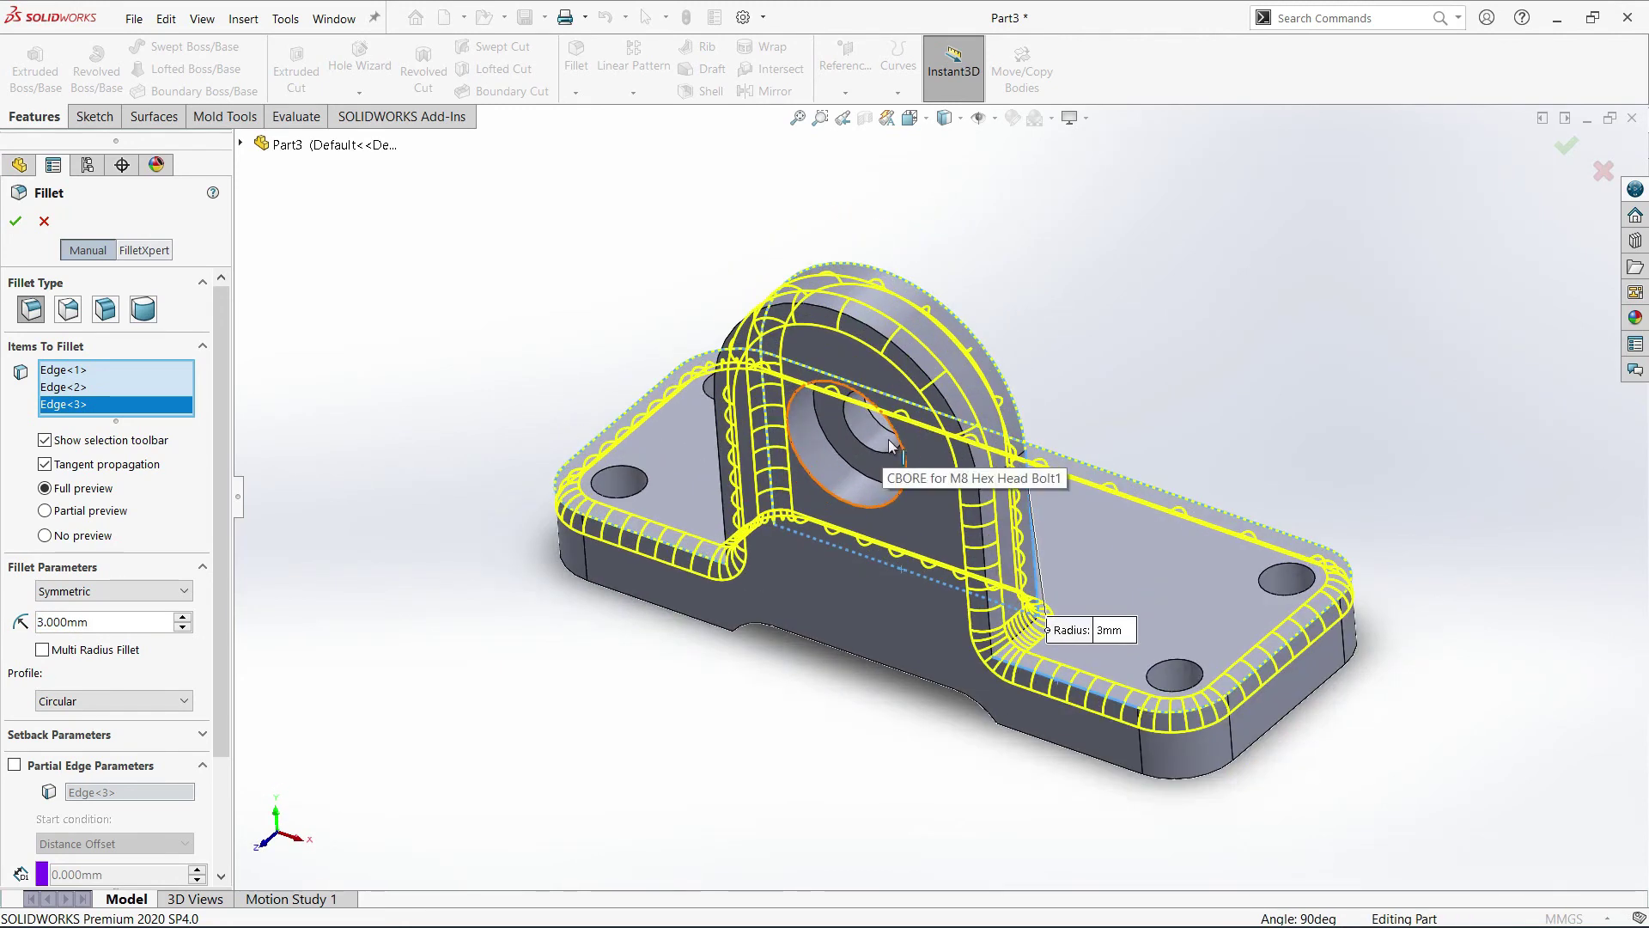
click(16, 223)
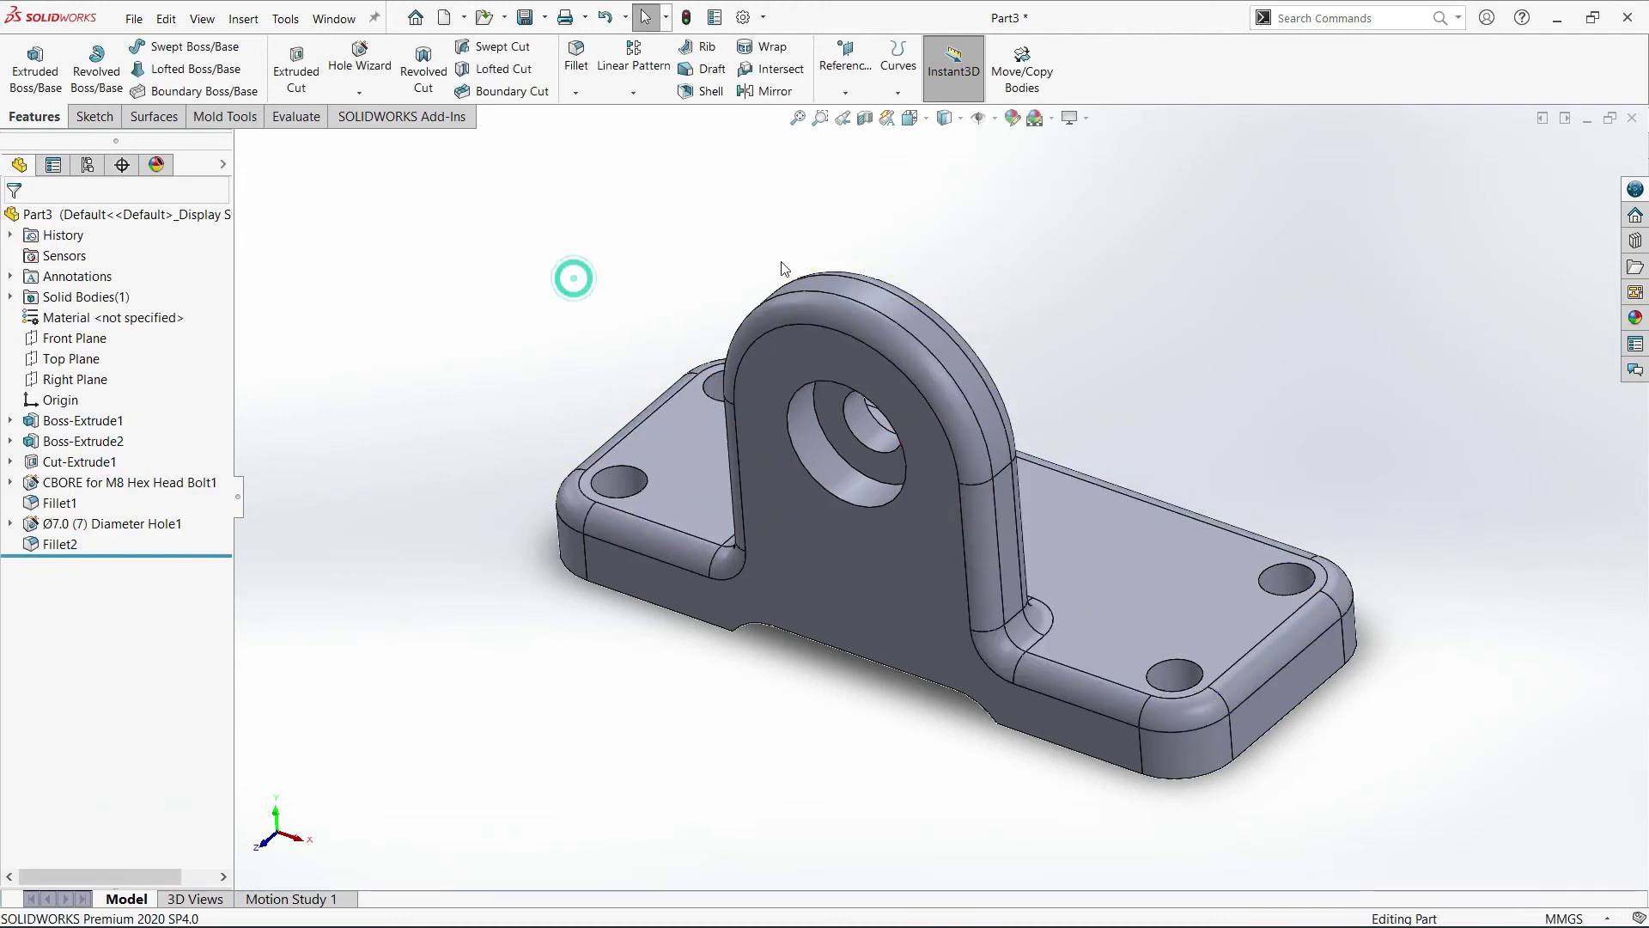
Show the part in Isometric view and apply a light green color from the standard swatches to the whole part.
click(928, 119)
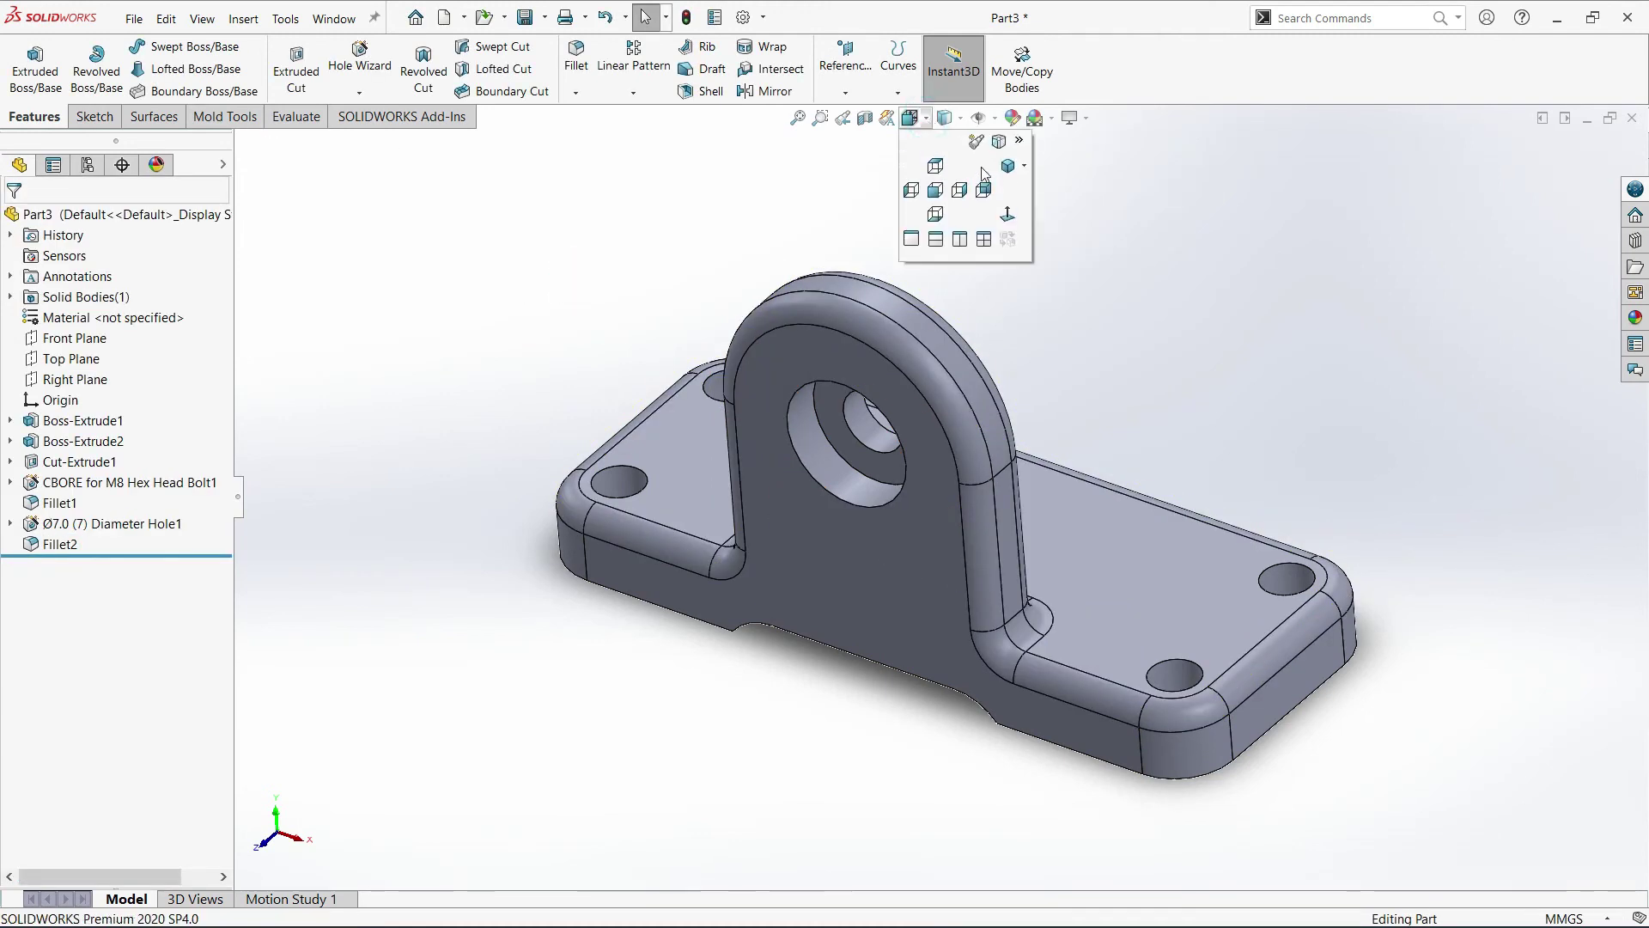
click(1012, 168)
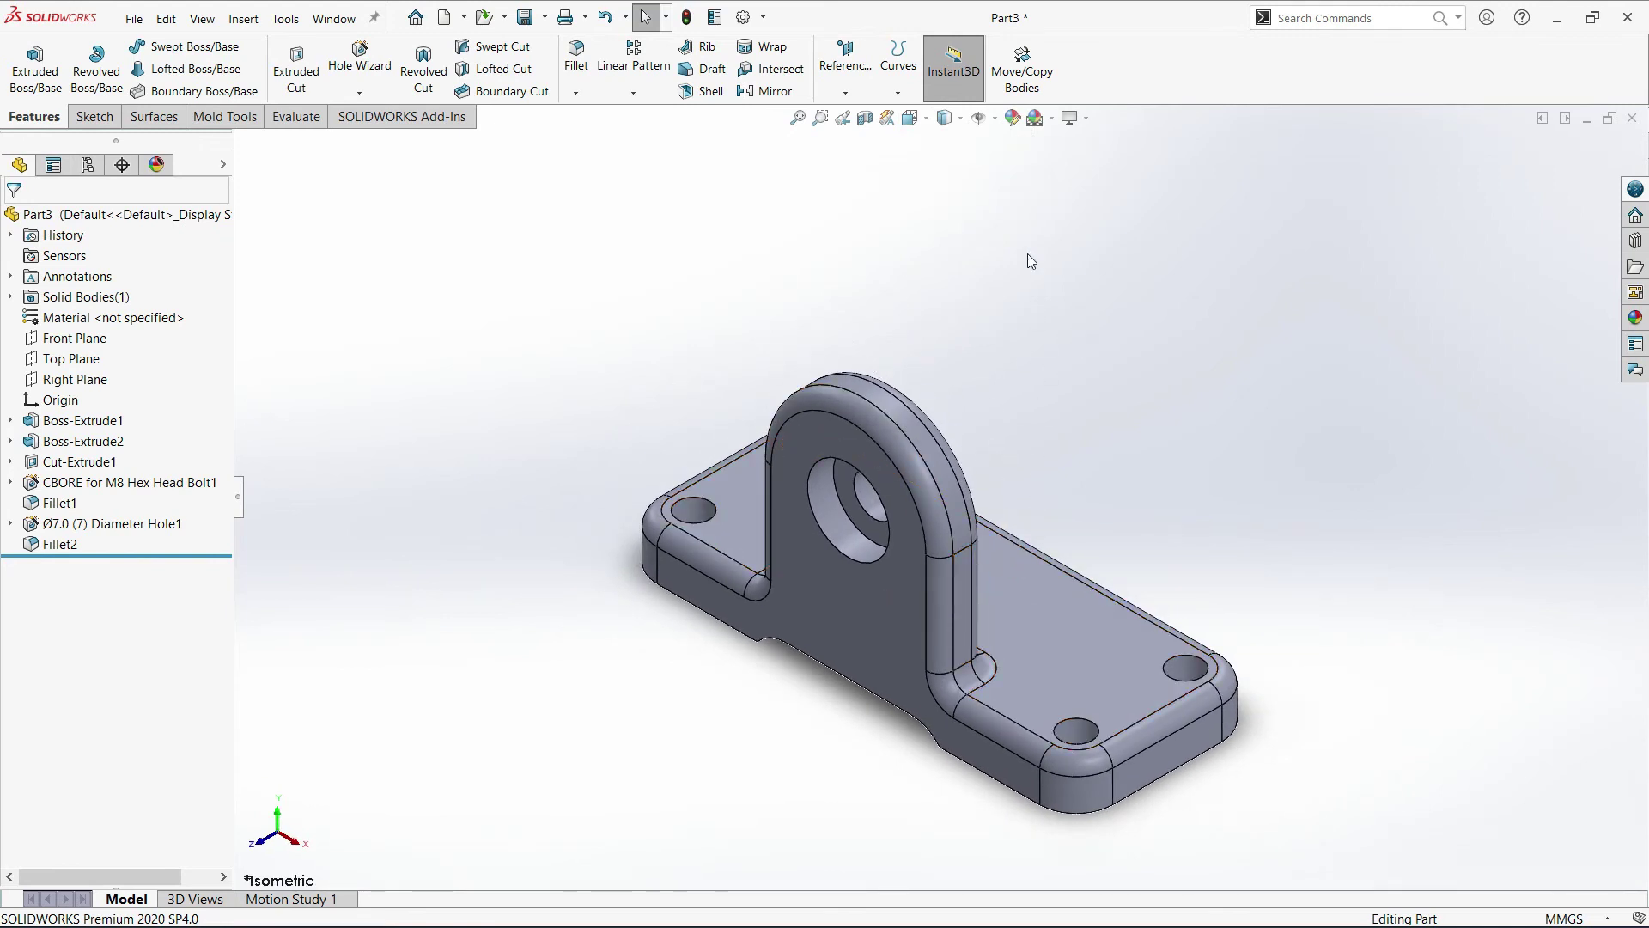
right_click(1013, 592)
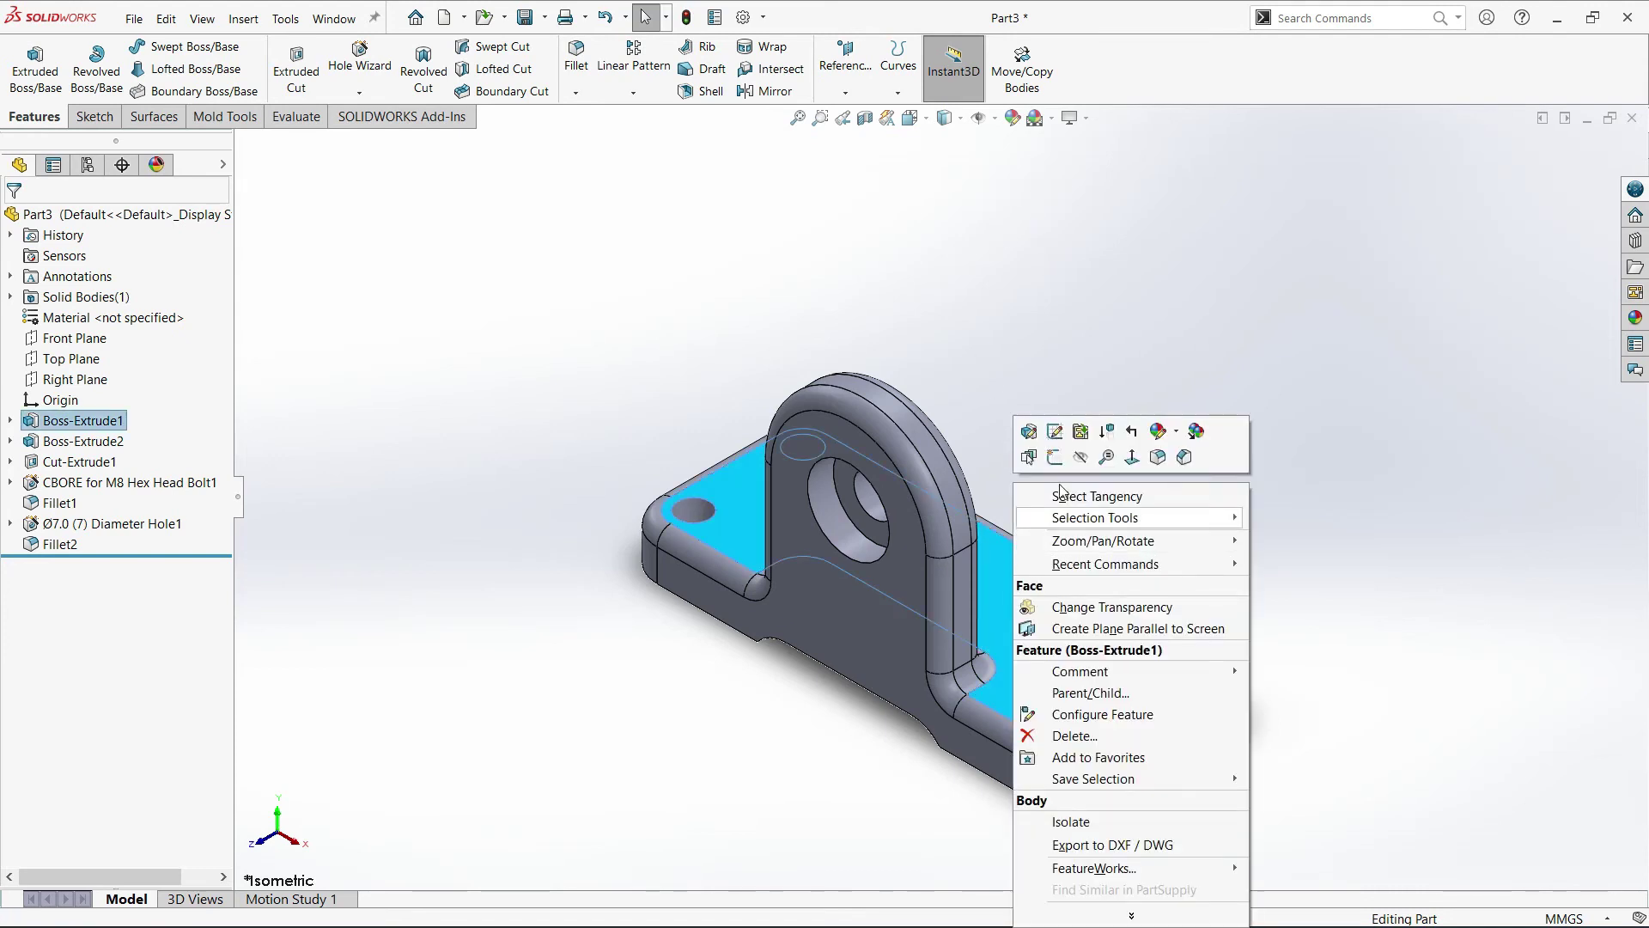
click(1176, 435)
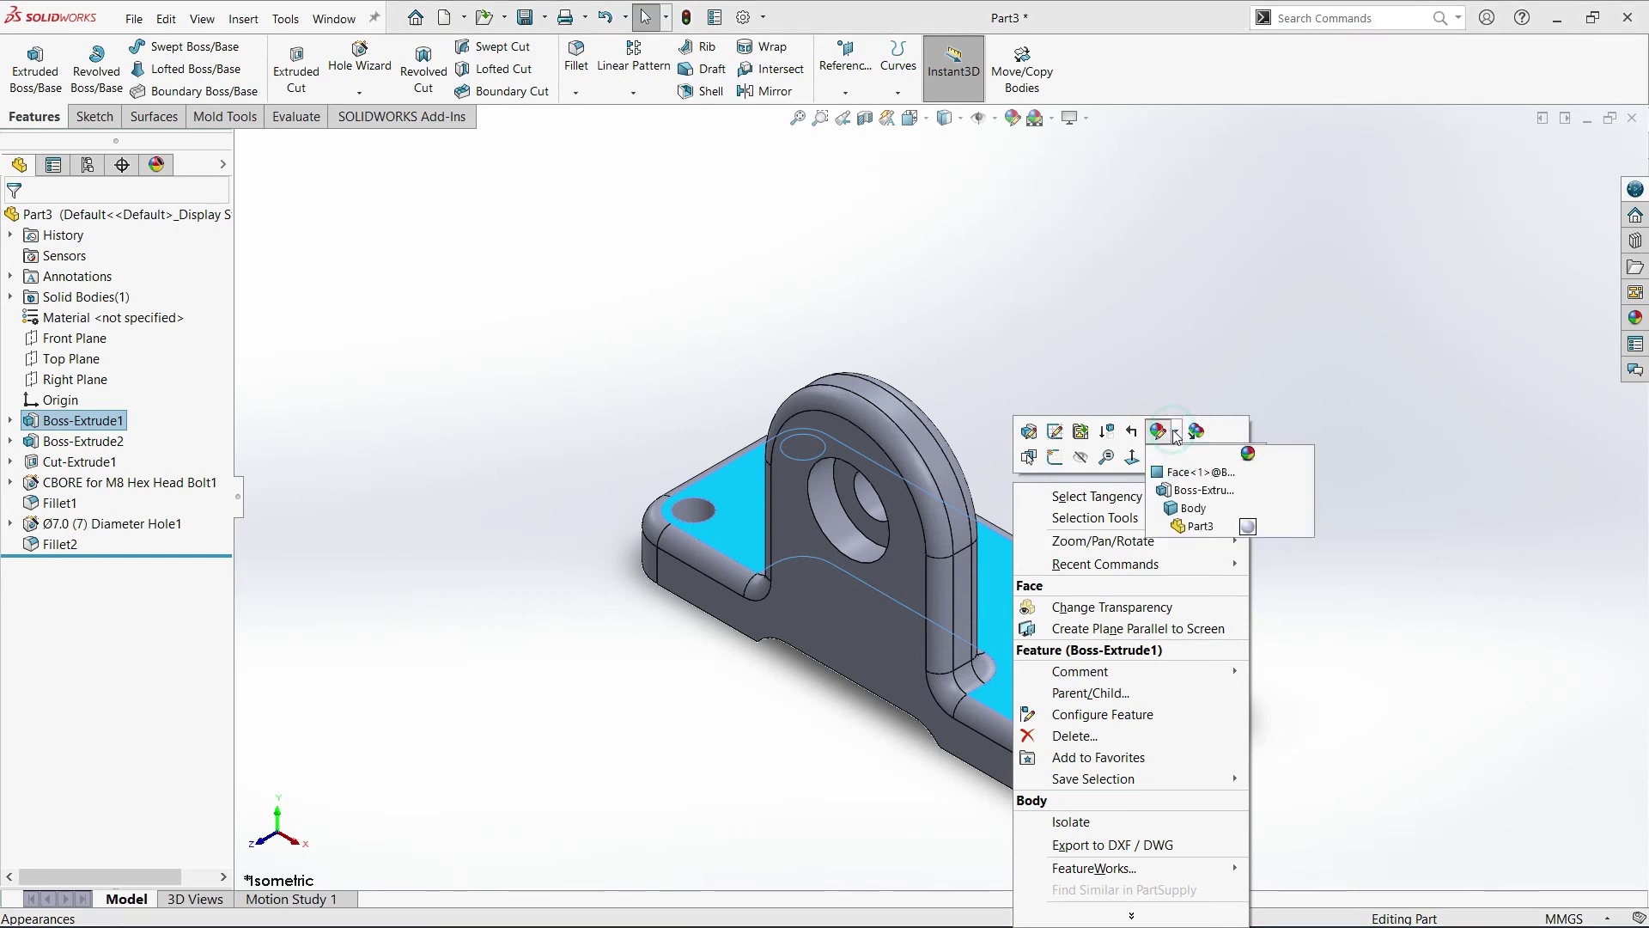
click(1200, 527)
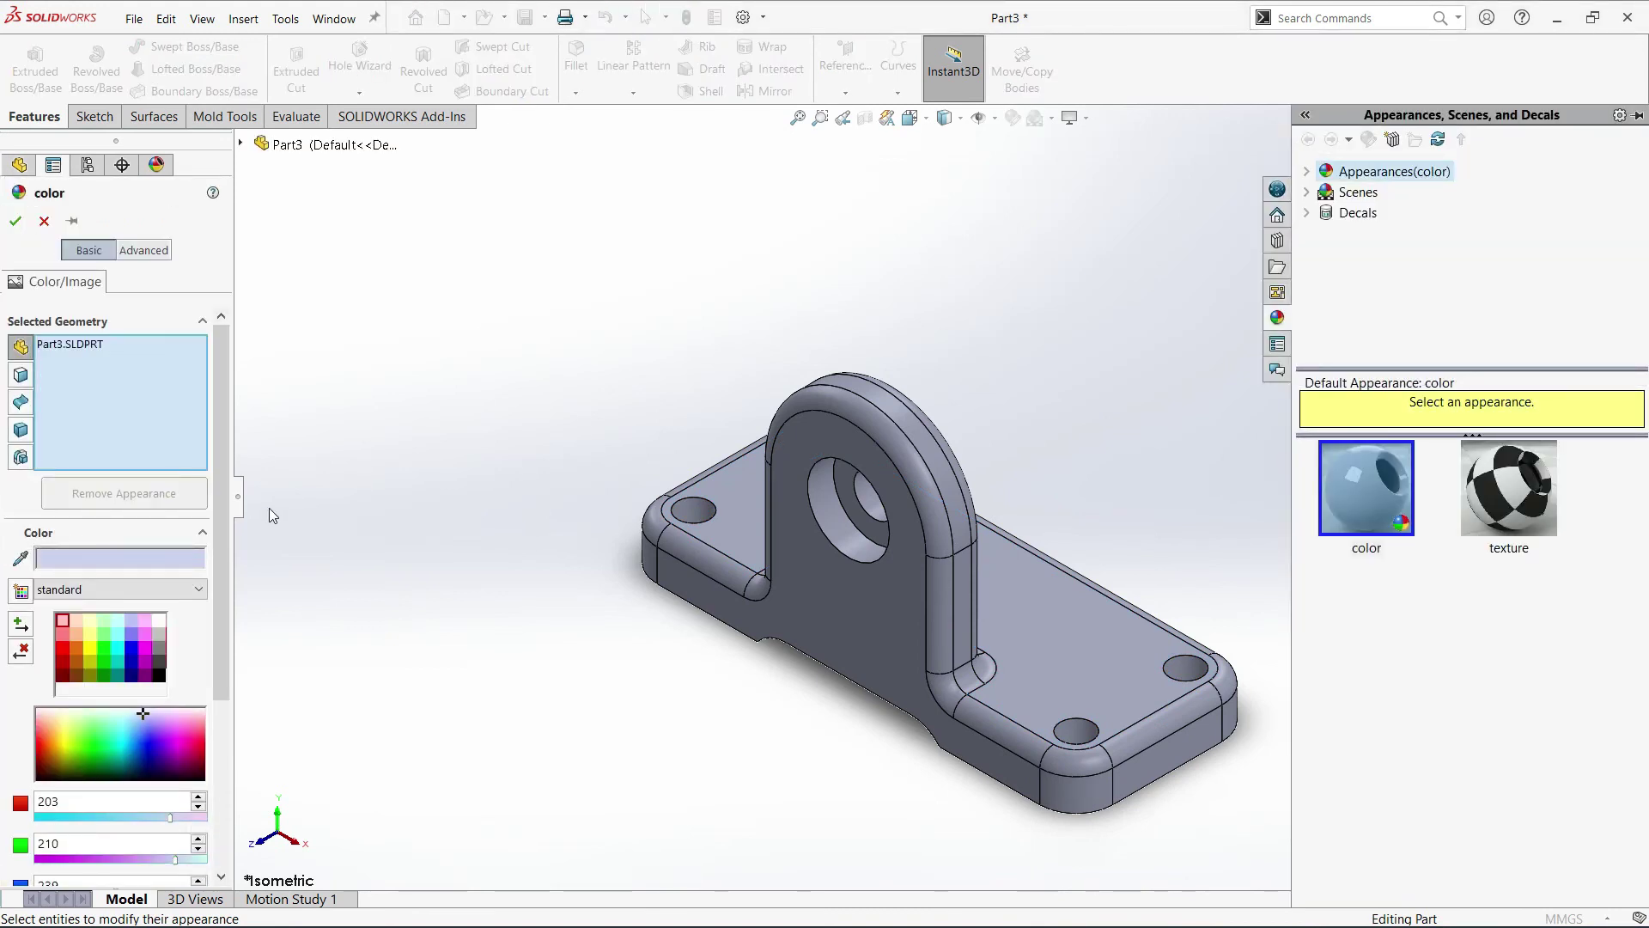
click(104, 659)
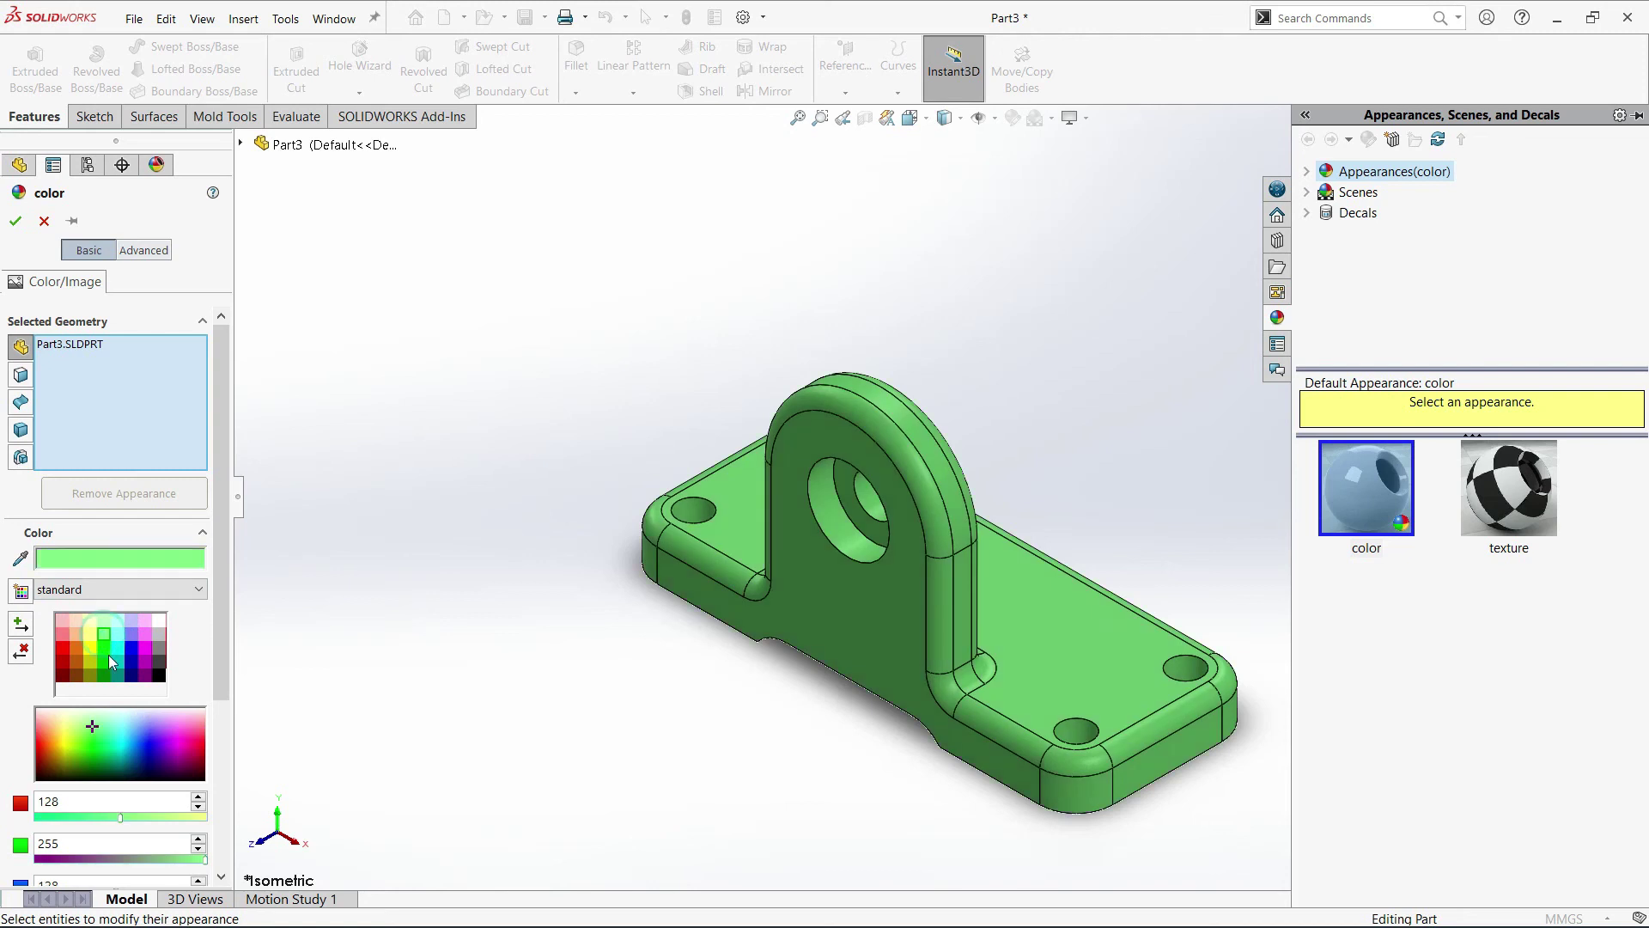
click(136, 644)
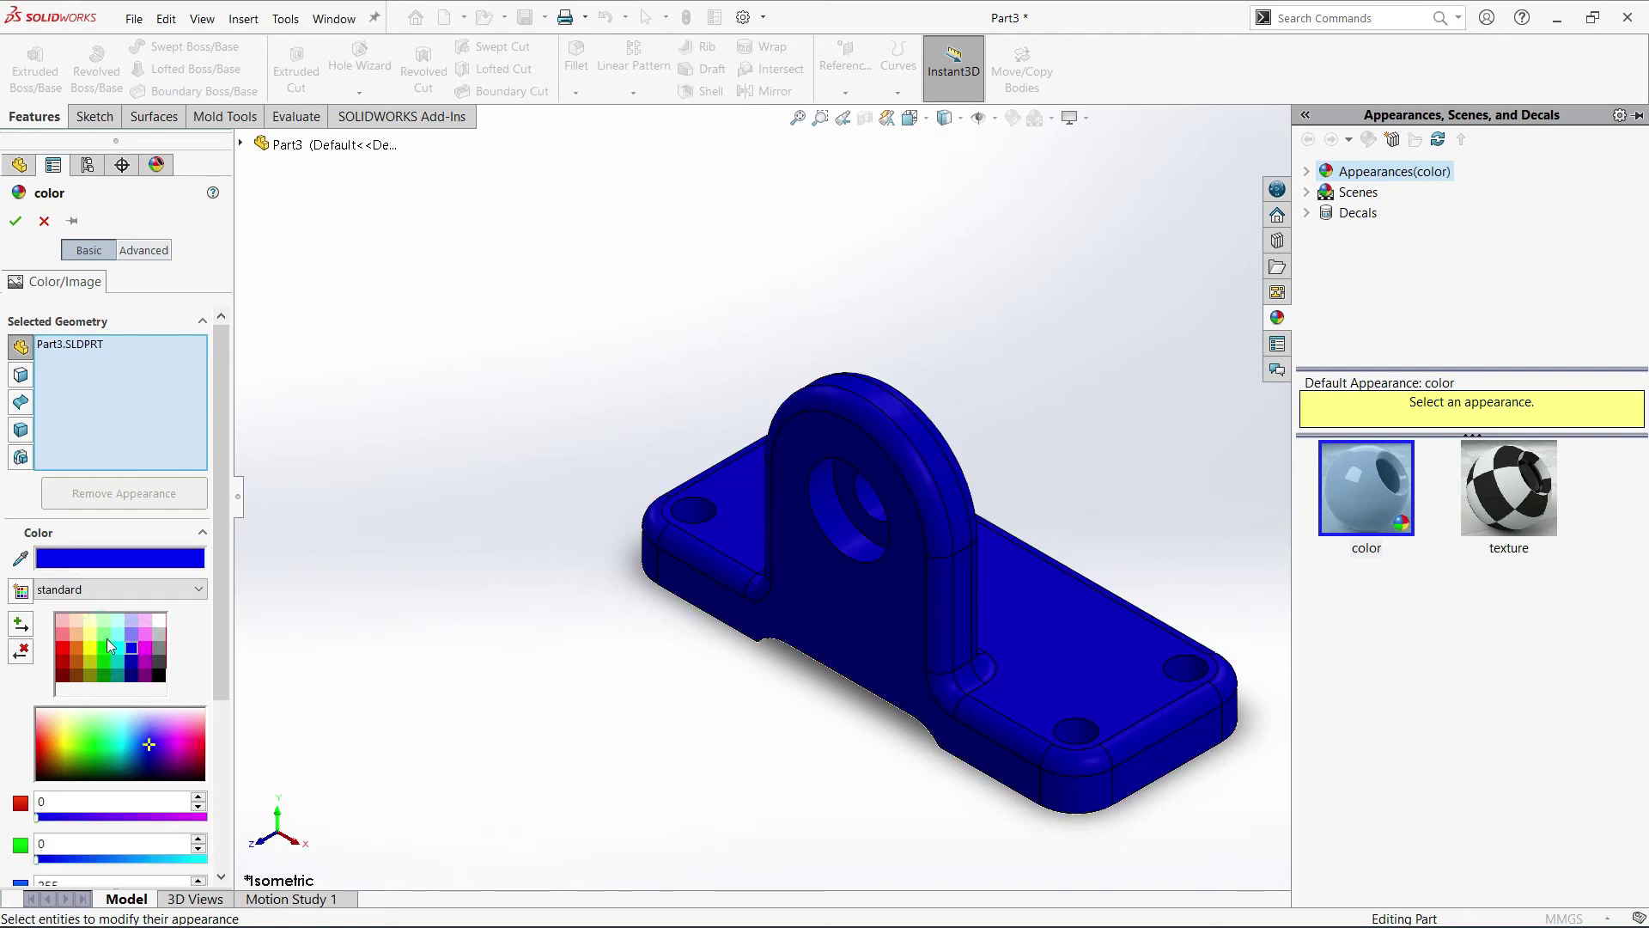
click(104, 636)
click(104, 649)
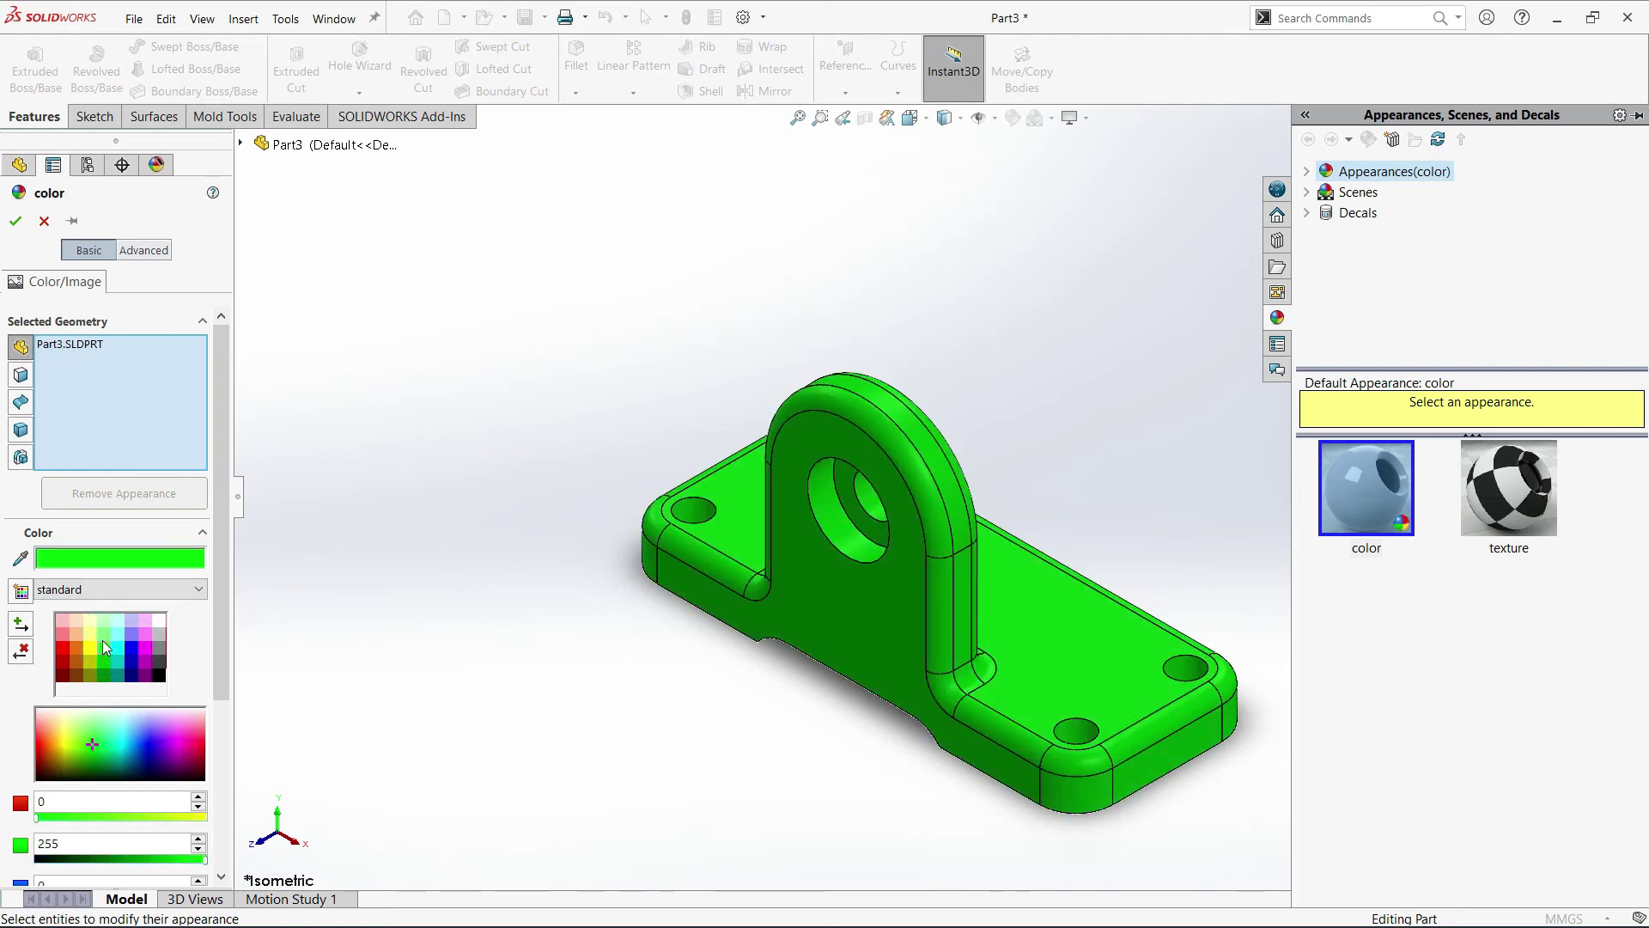
click(101, 632)
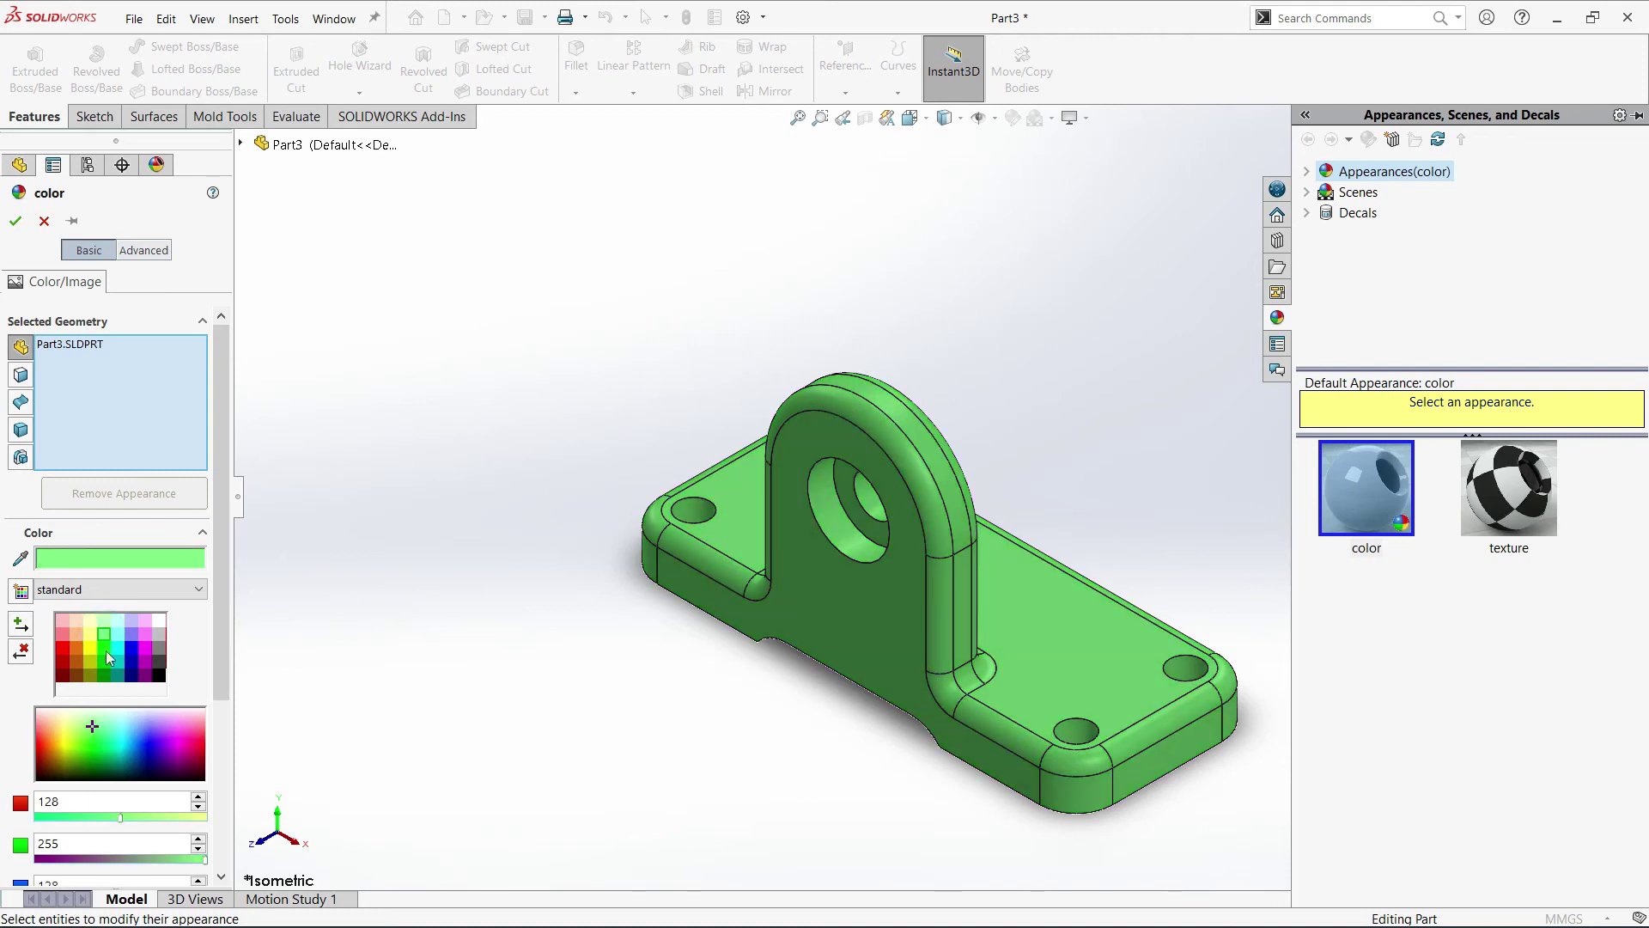
click(15, 223)
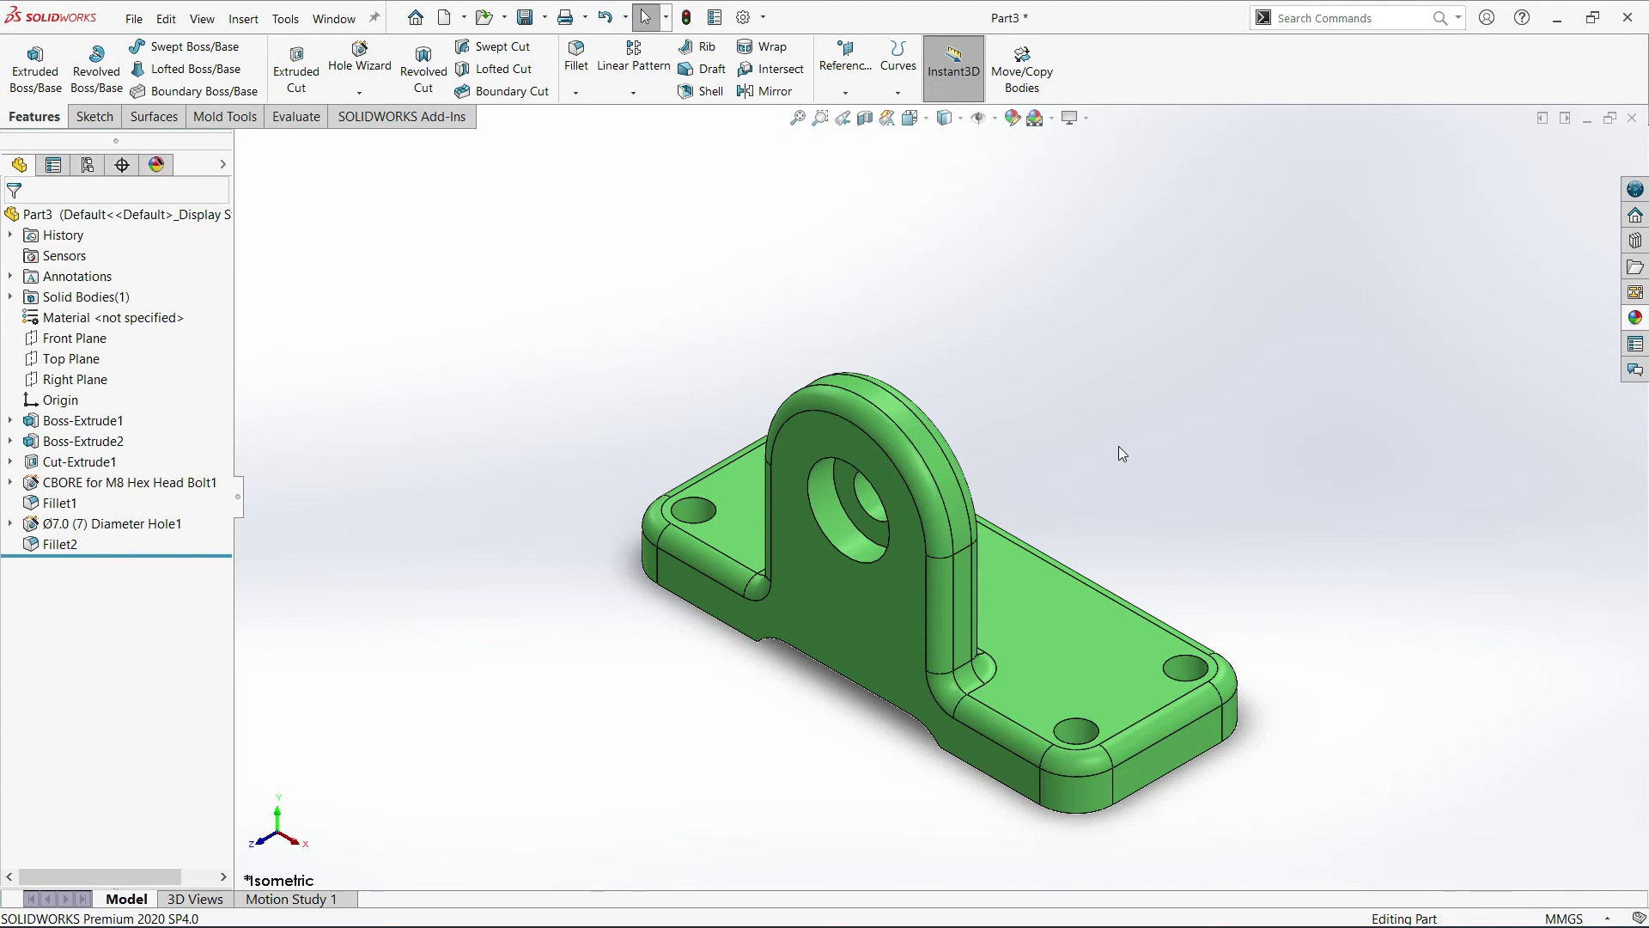
Apply a magenta color from the standard swatches to only the base's top face.
right_click(1060, 612)
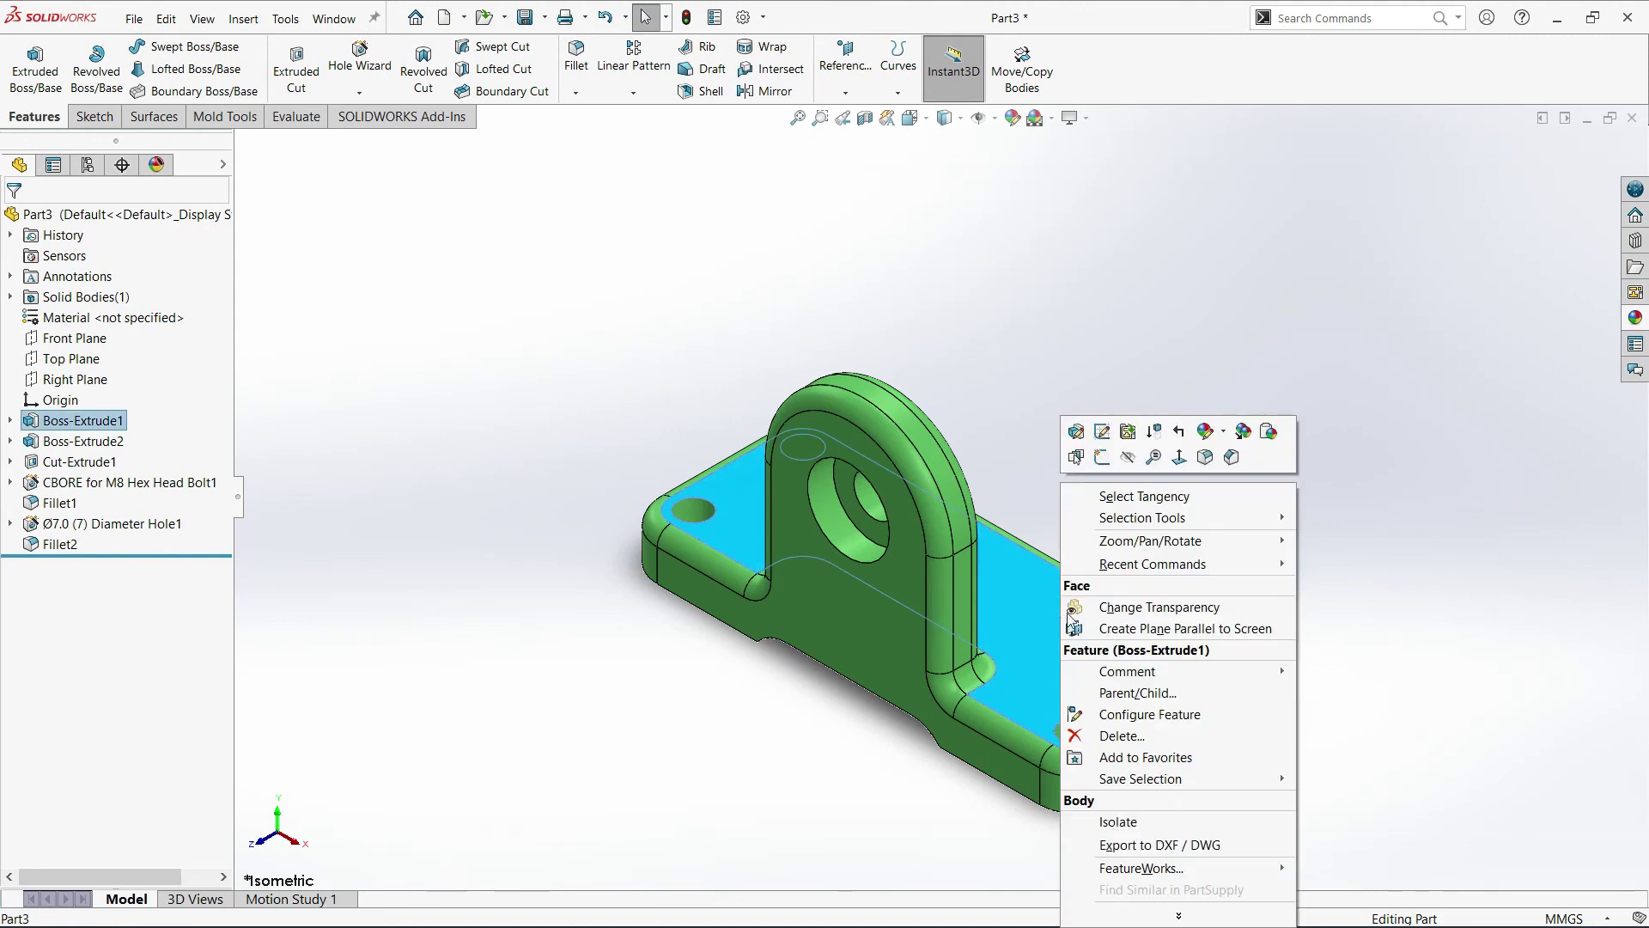
click(1224, 438)
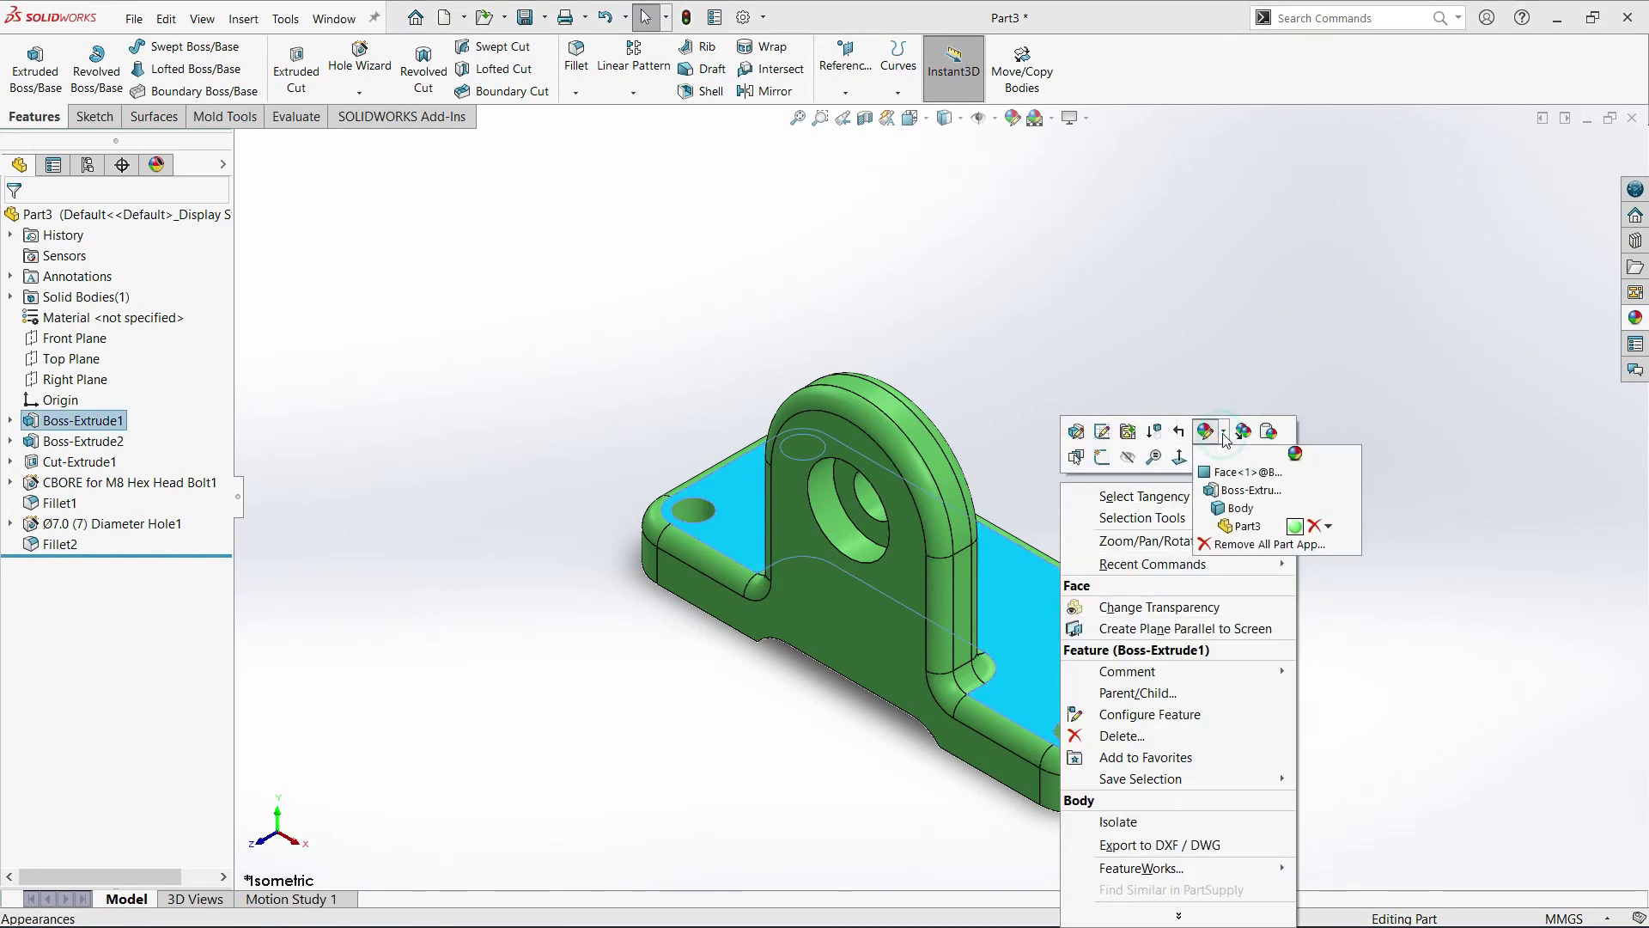
click(1238, 474)
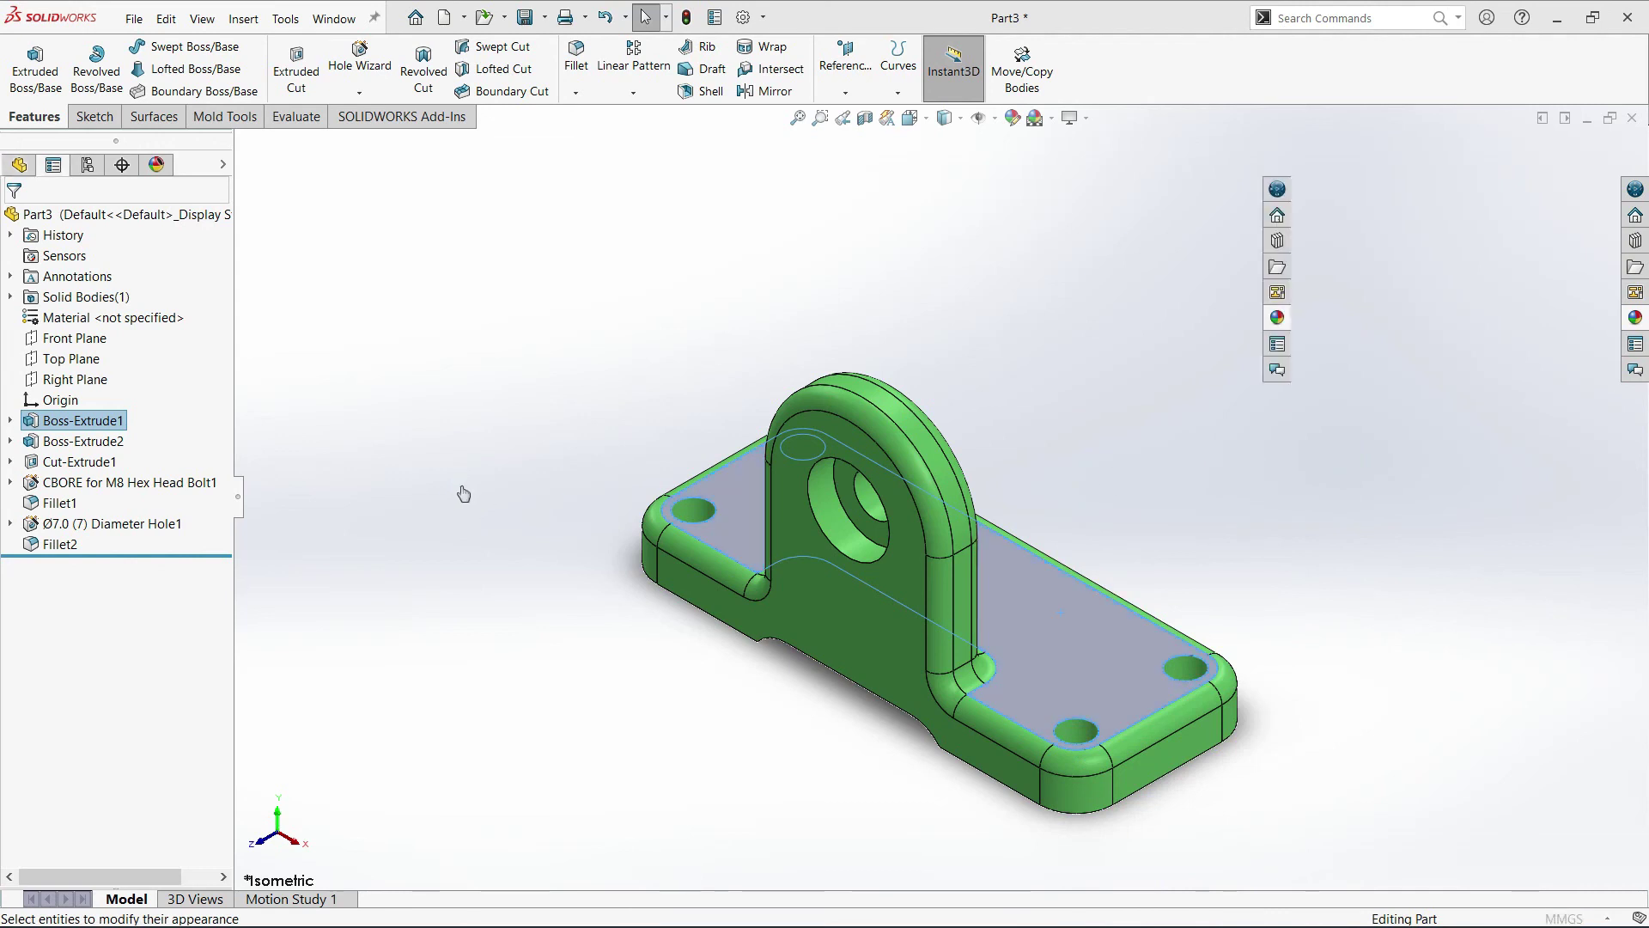
click(89, 636)
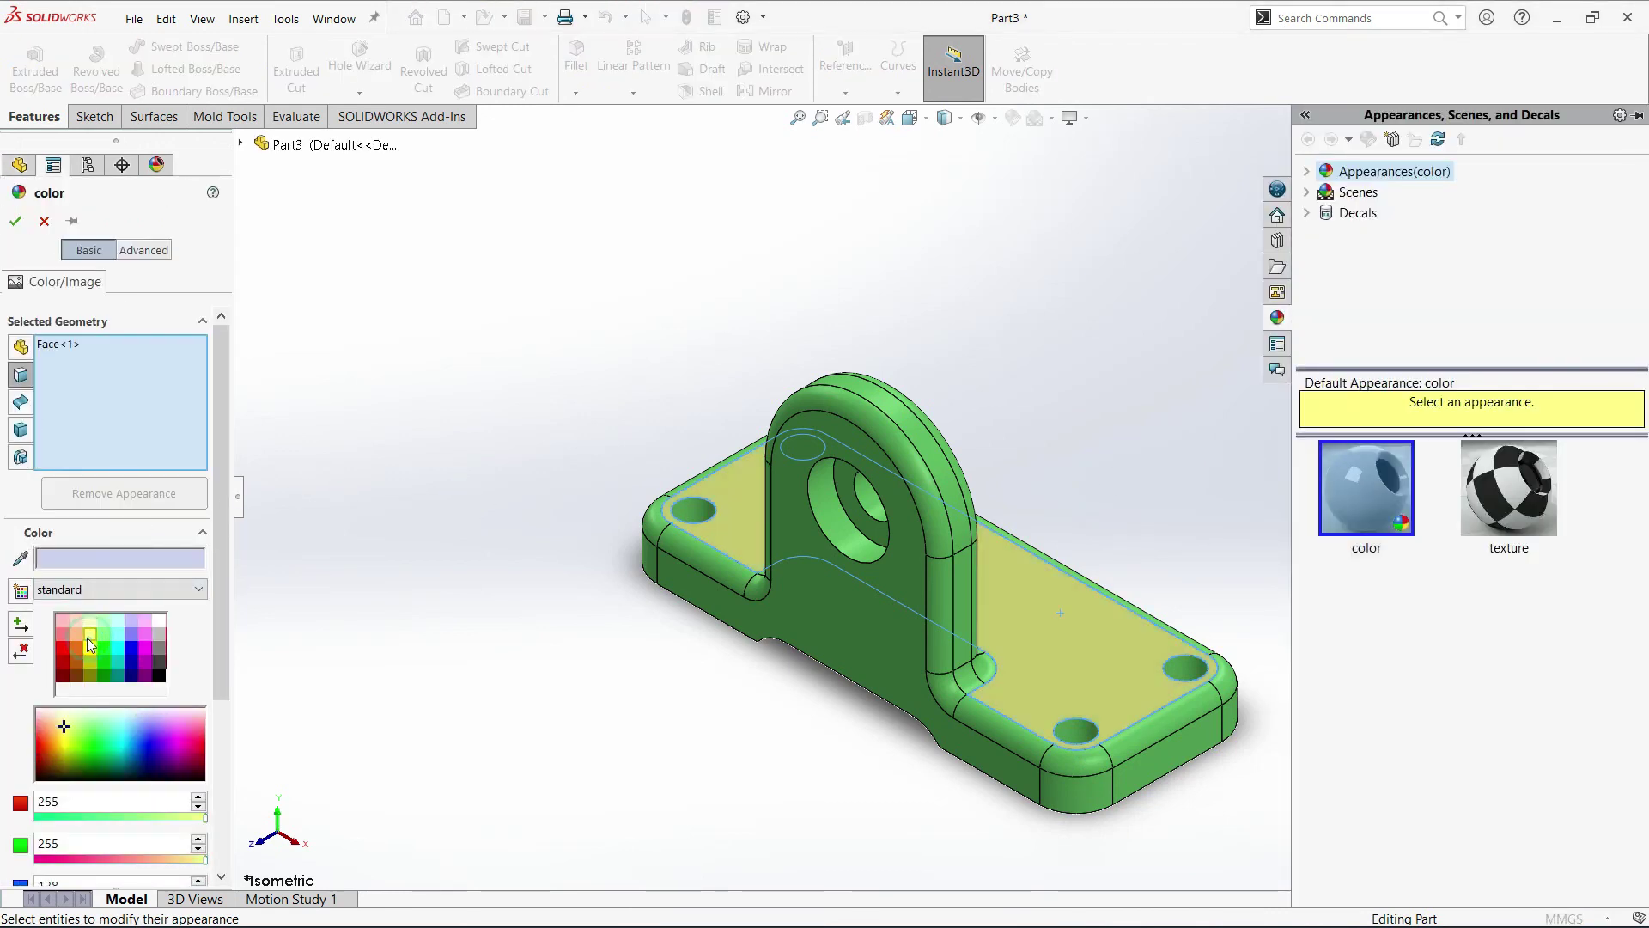
click(145, 624)
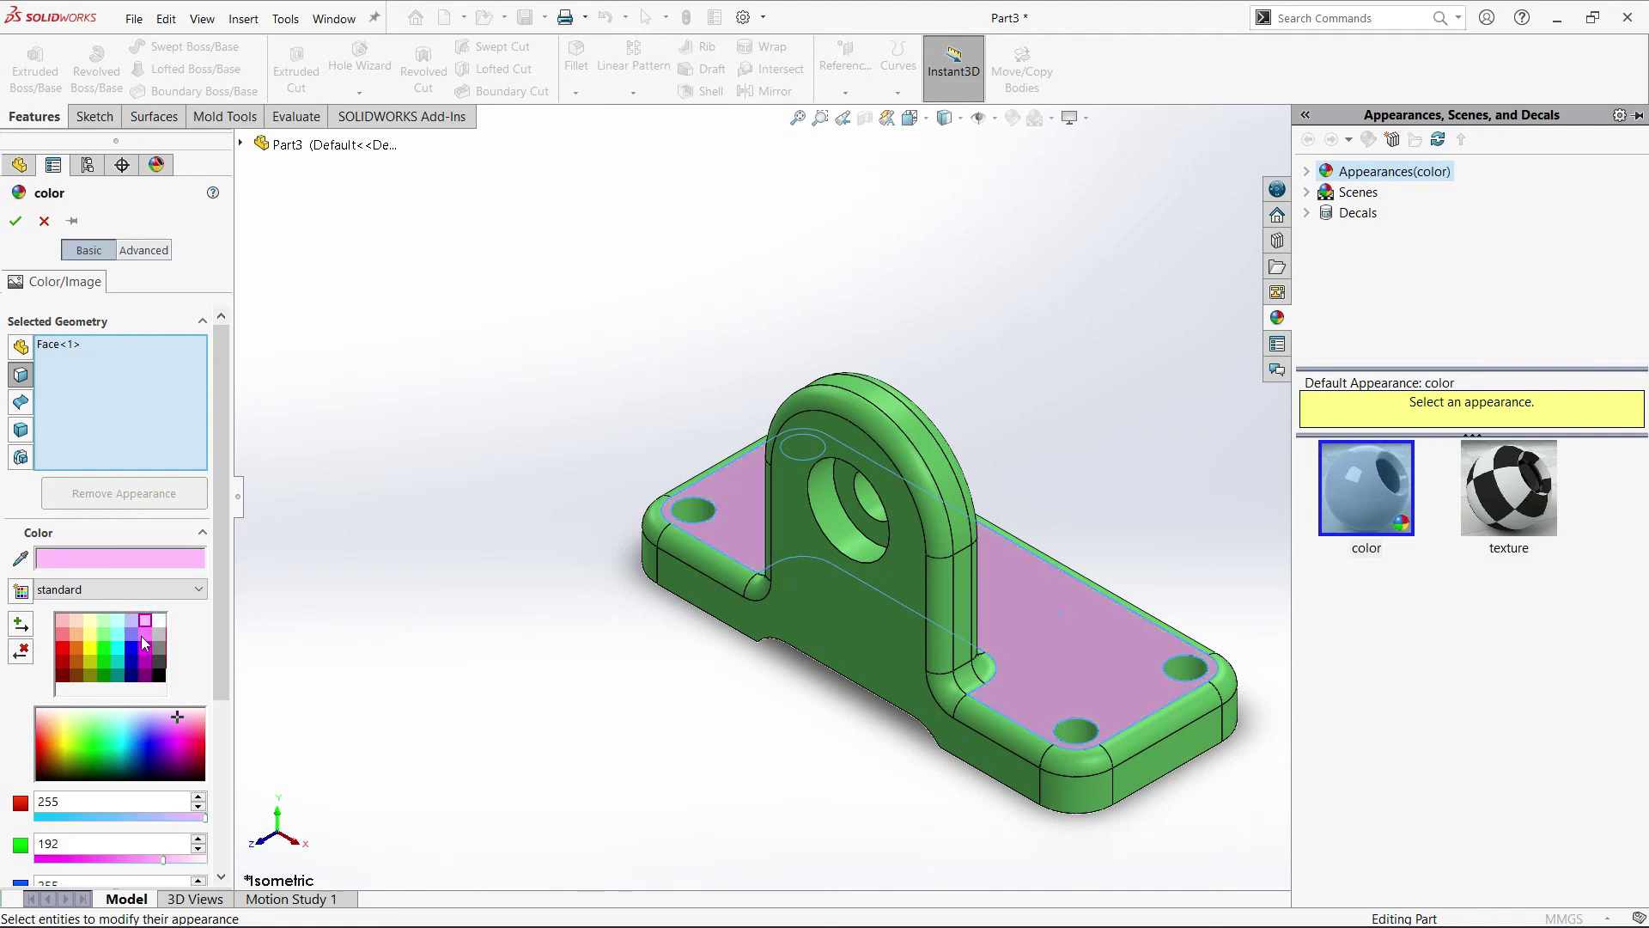
click(144, 635)
click(15, 223)
View the part in Wireframe and Hidden Lines Removed display styles, then return to the shaded display with edges in Isometric view.
middle_drag(1103, 512, 1116, 662)
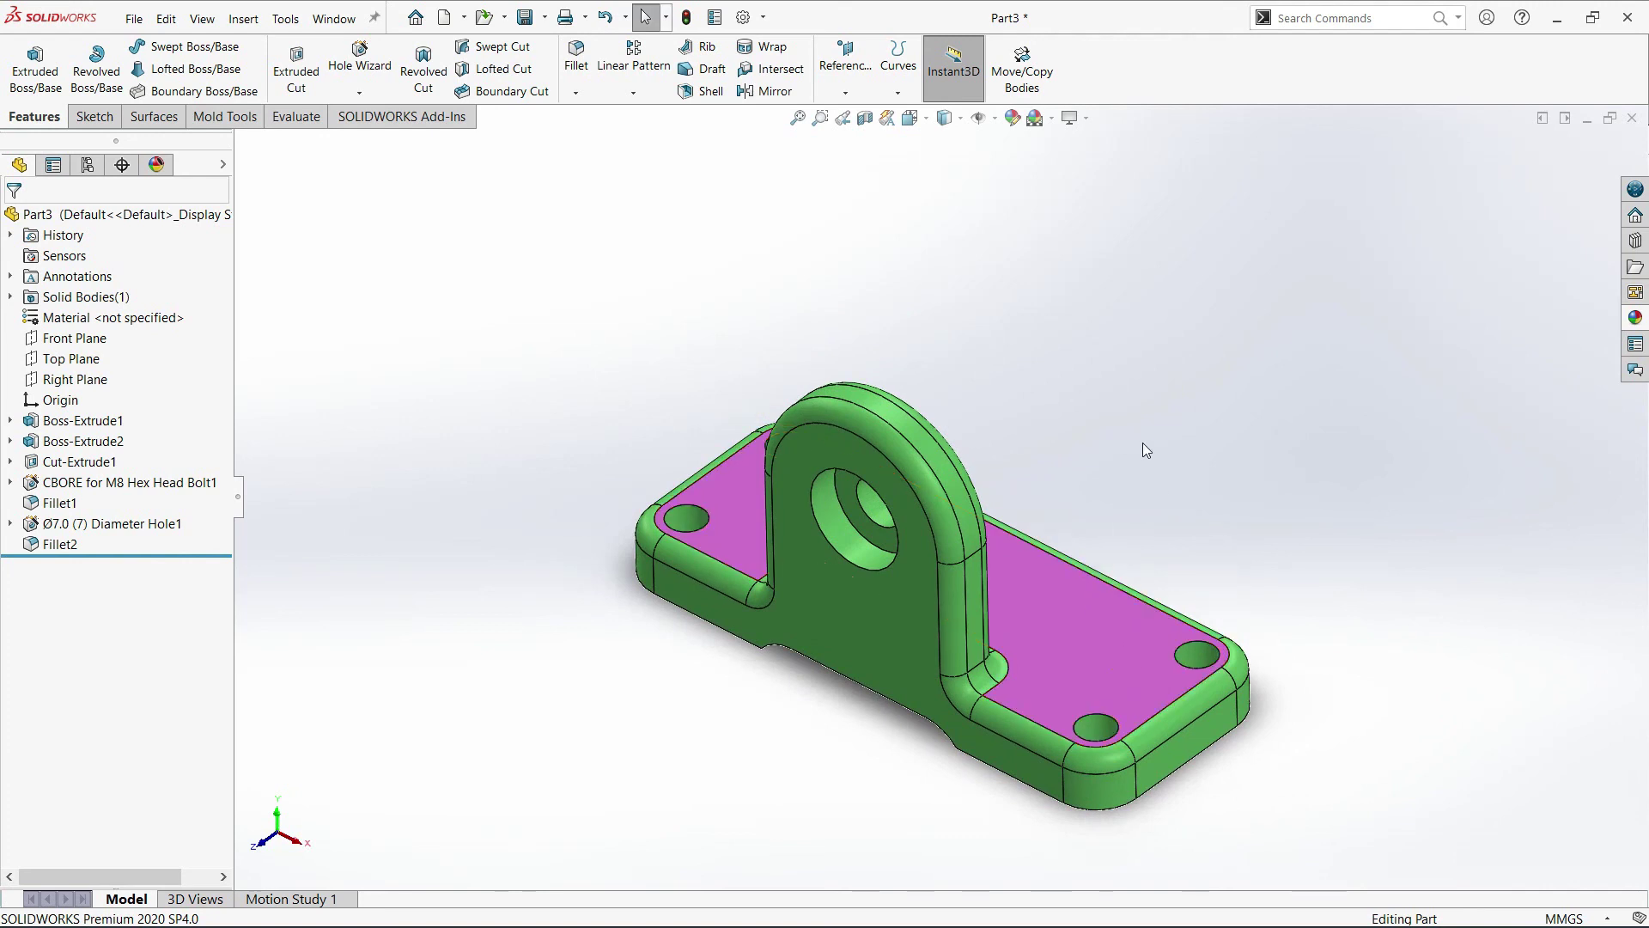
click(959, 119)
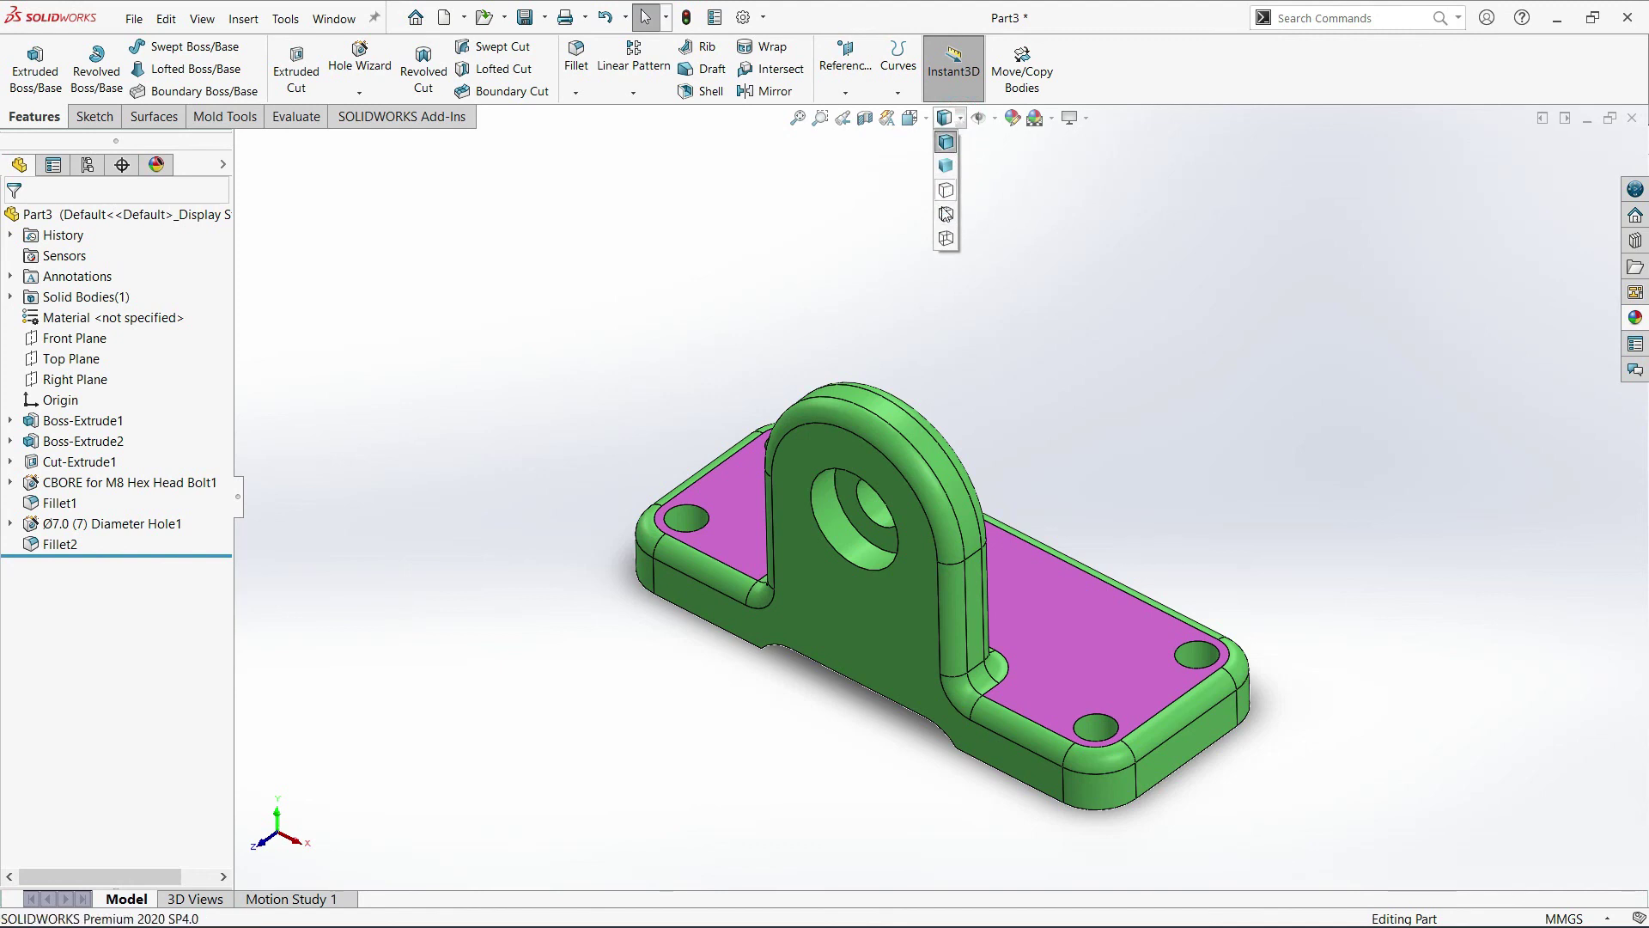
click(946, 239)
click(958, 122)
click(945, 199)
click(958, 122)
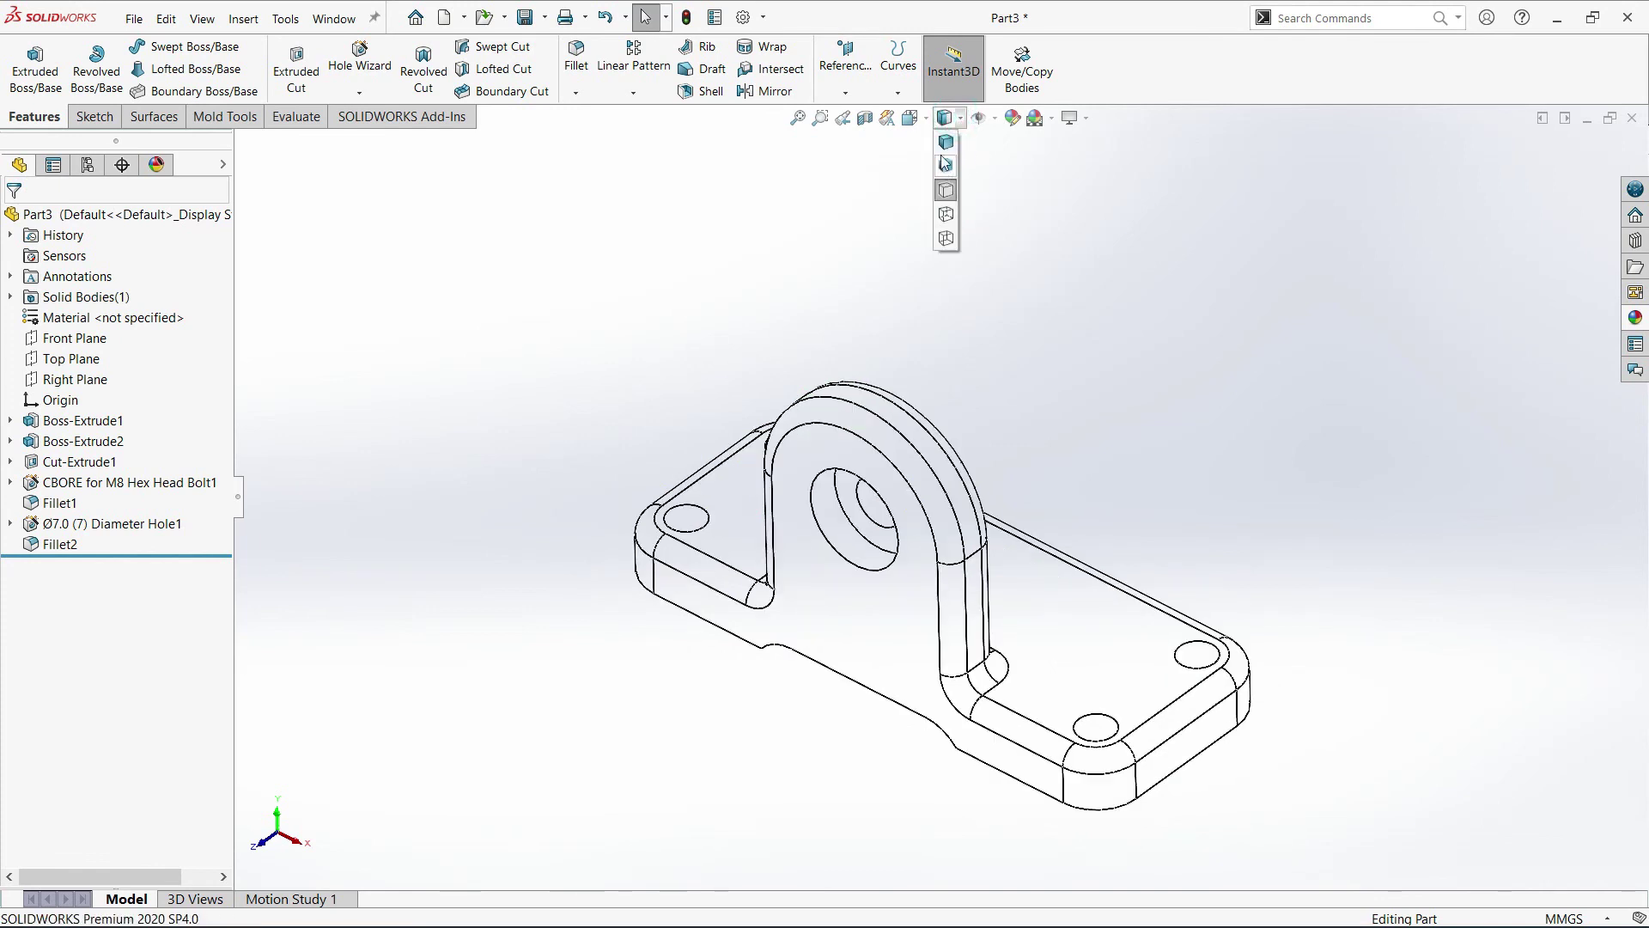
click(945, 159)
click(915, 121)
click(1003, 168)
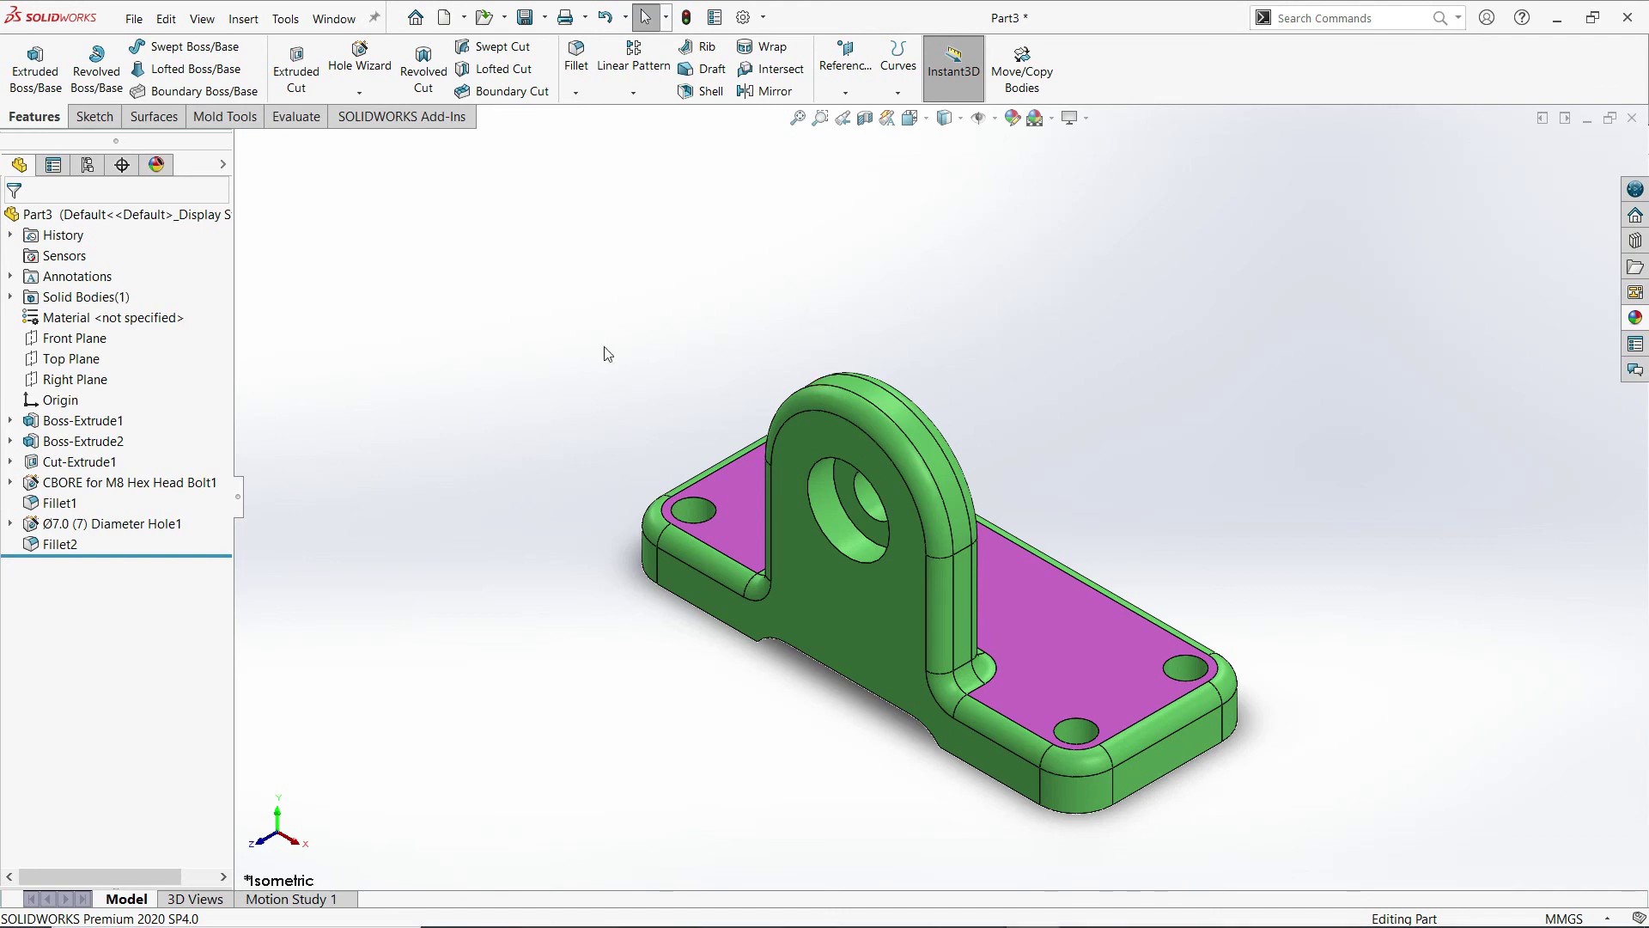
Start saving the part under a new name and create a new folder inside SolidWorks 2020 Tutorial.
click(133, 19)
mouse_move(165, 19)
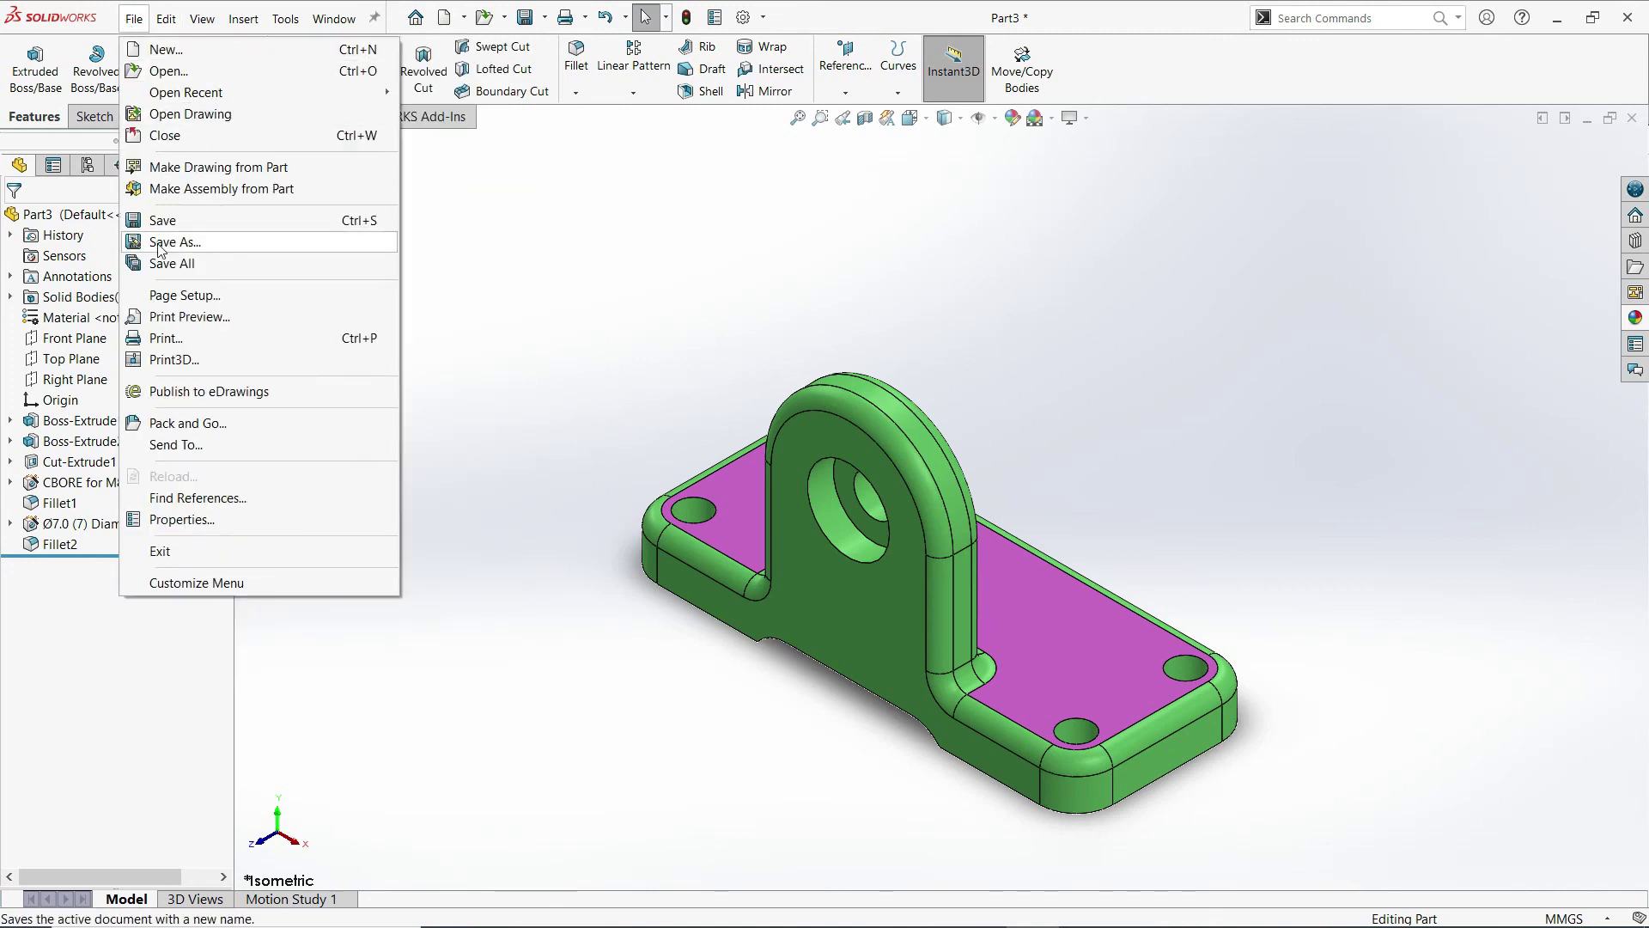
click(159, 243)
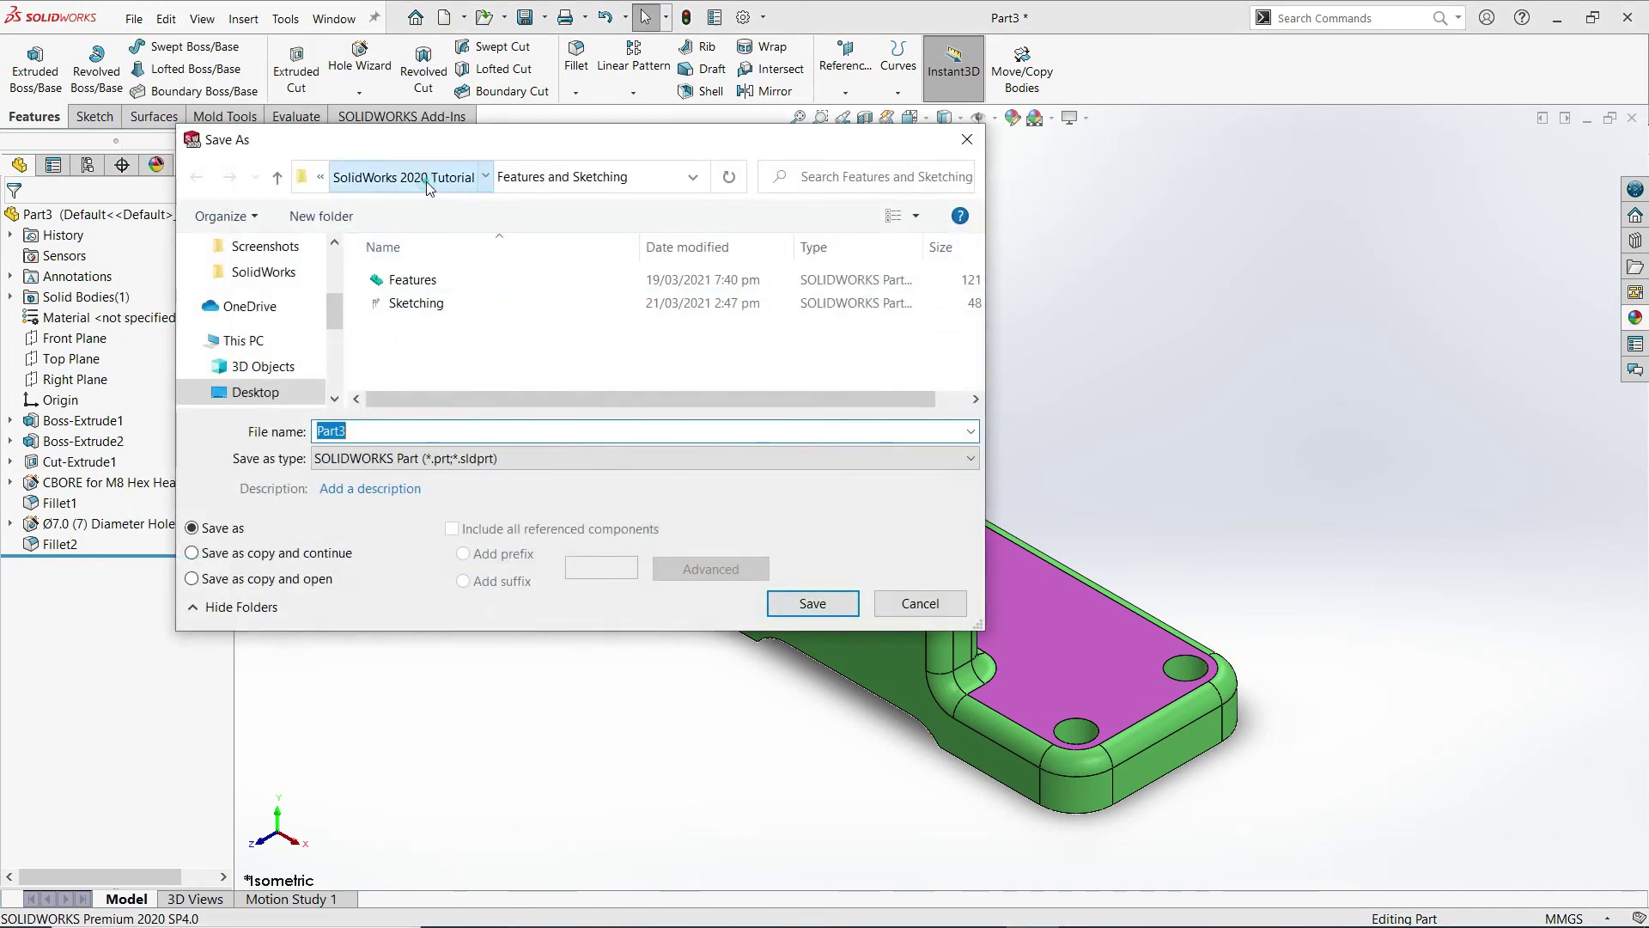
click(426, 182)
right_click(514, 376)
mouse_move(566, 606)
click(814, 611)
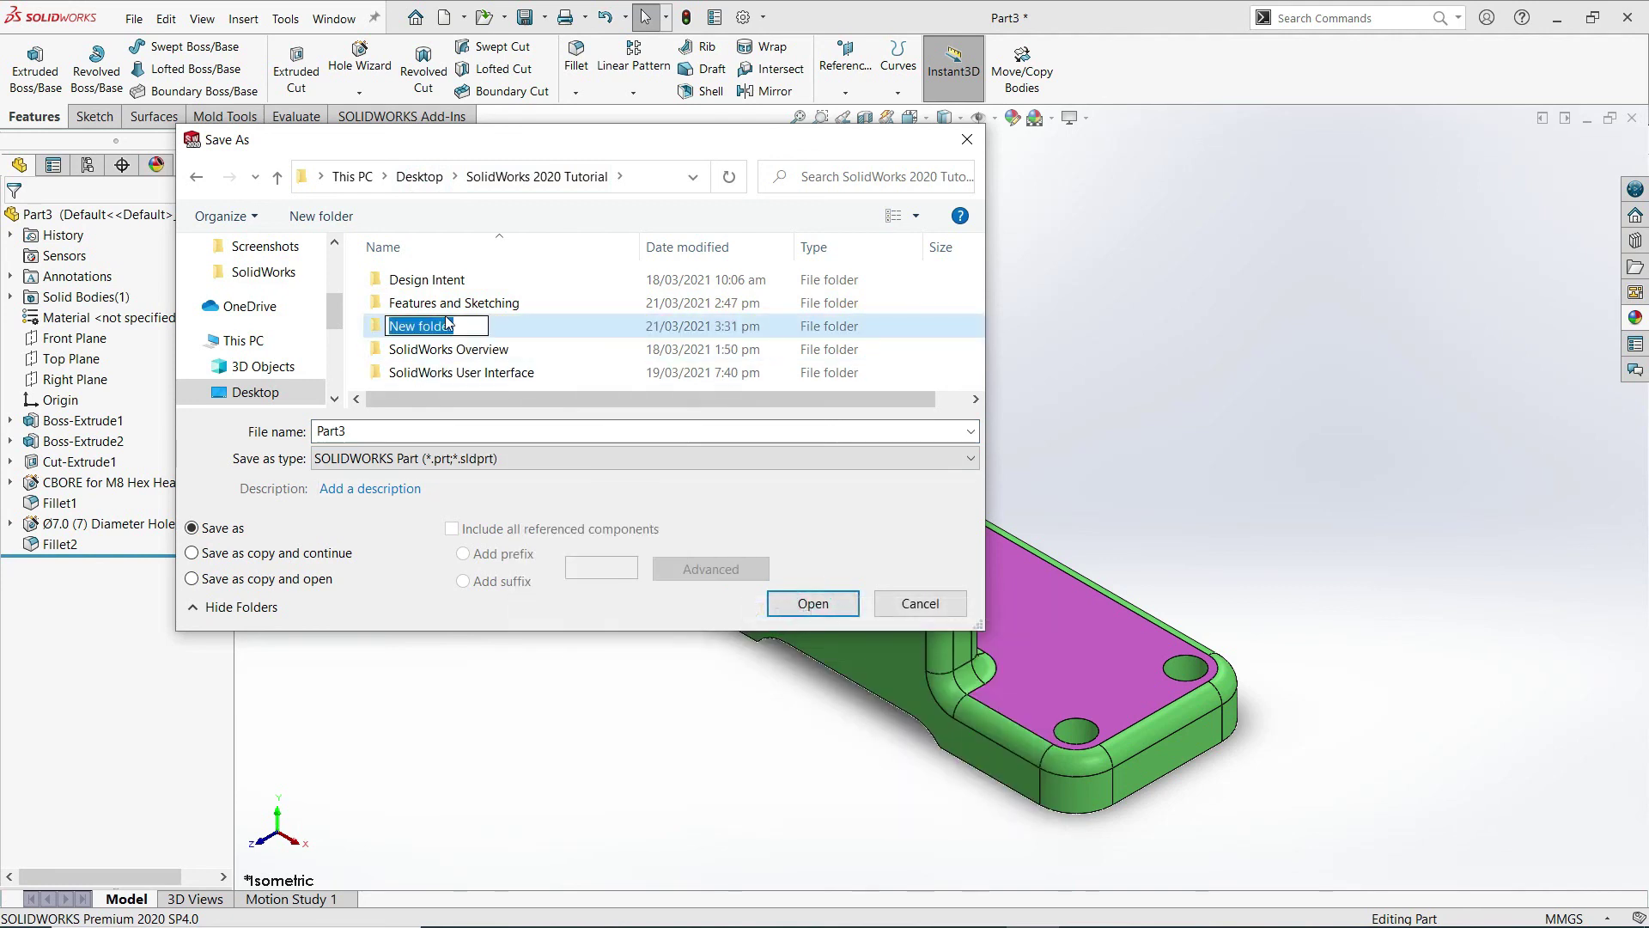
Name the new folder Basic Part Modeling and open it as the save location.
text(Basic)
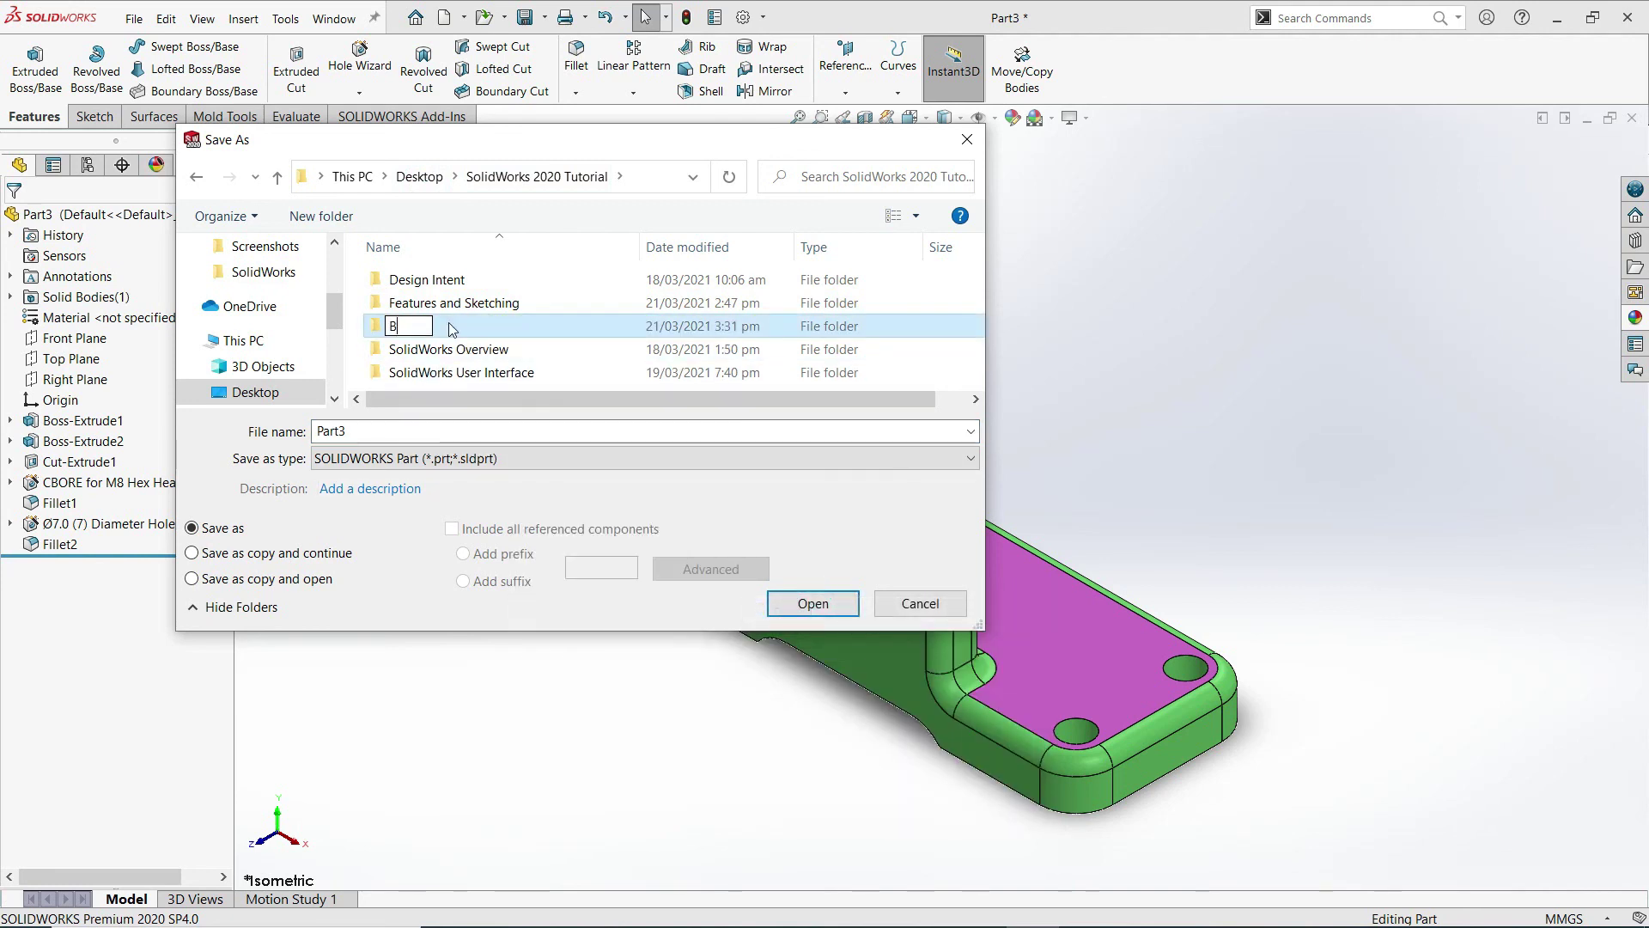
key(Return)
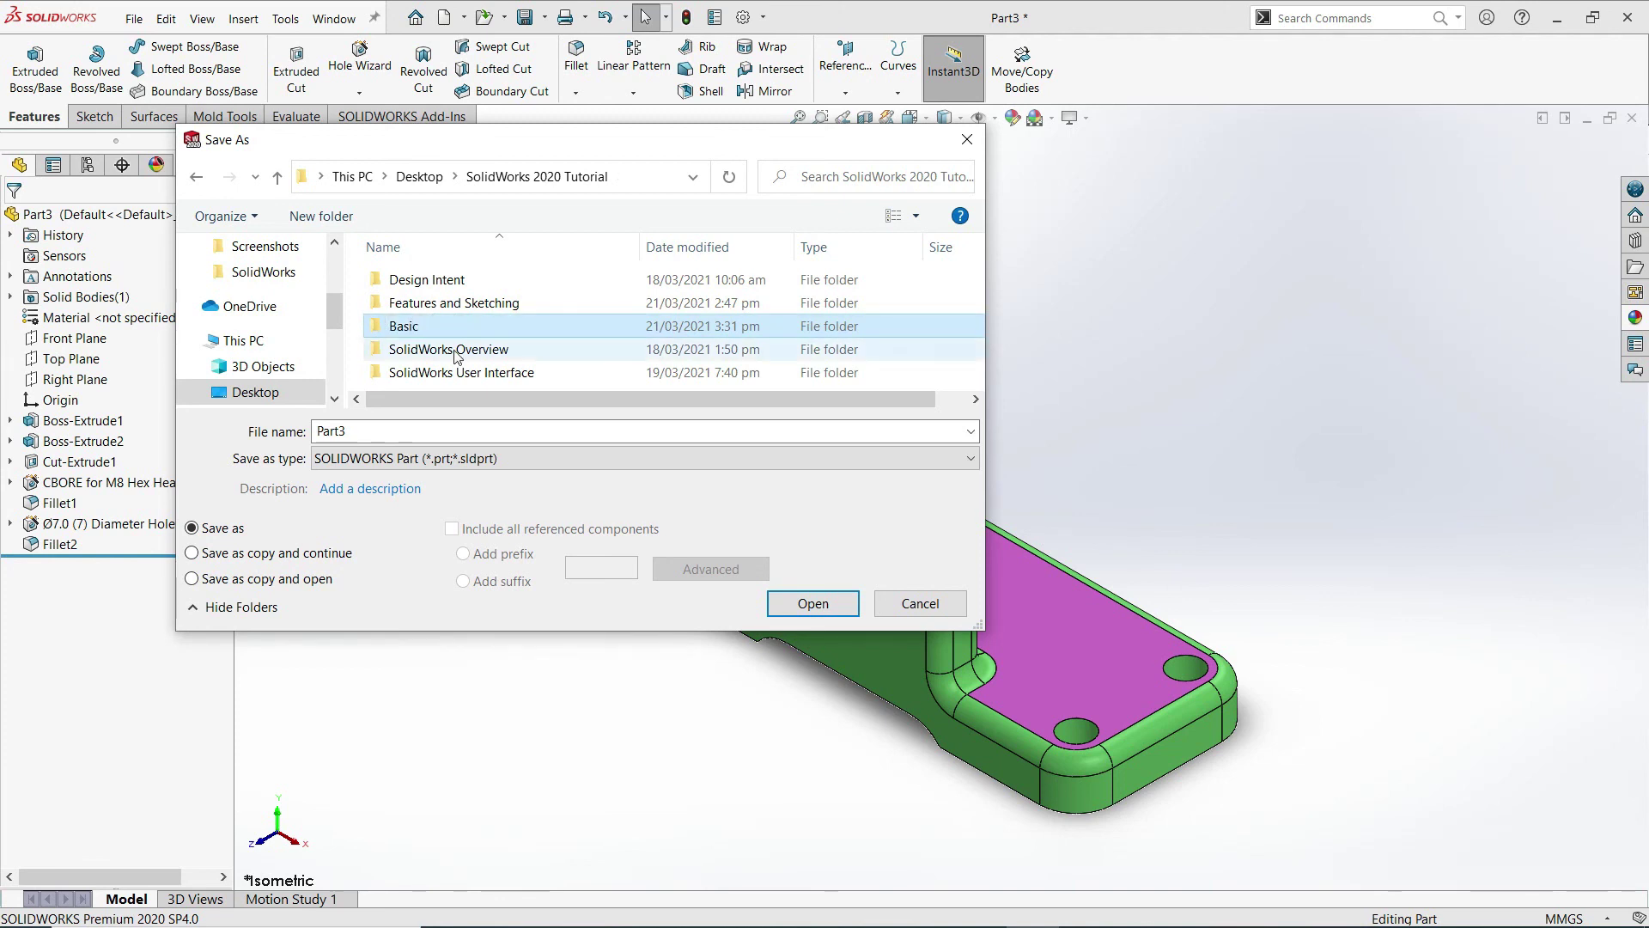
click(427, 327)
click(427, 329)
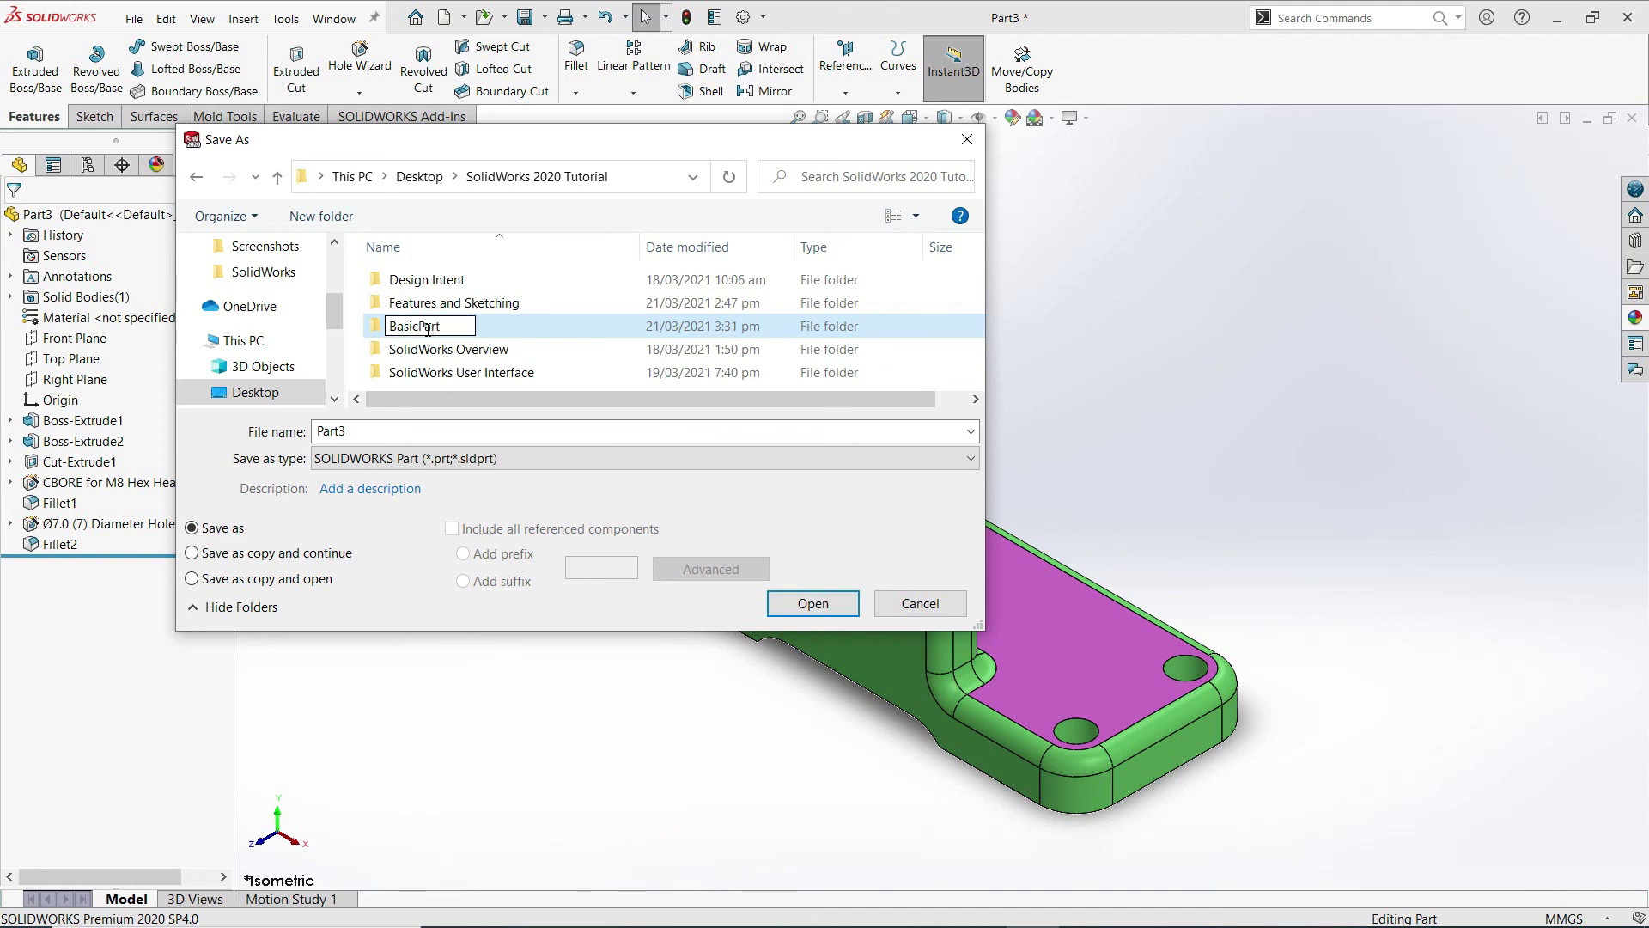
text(PartModeling)
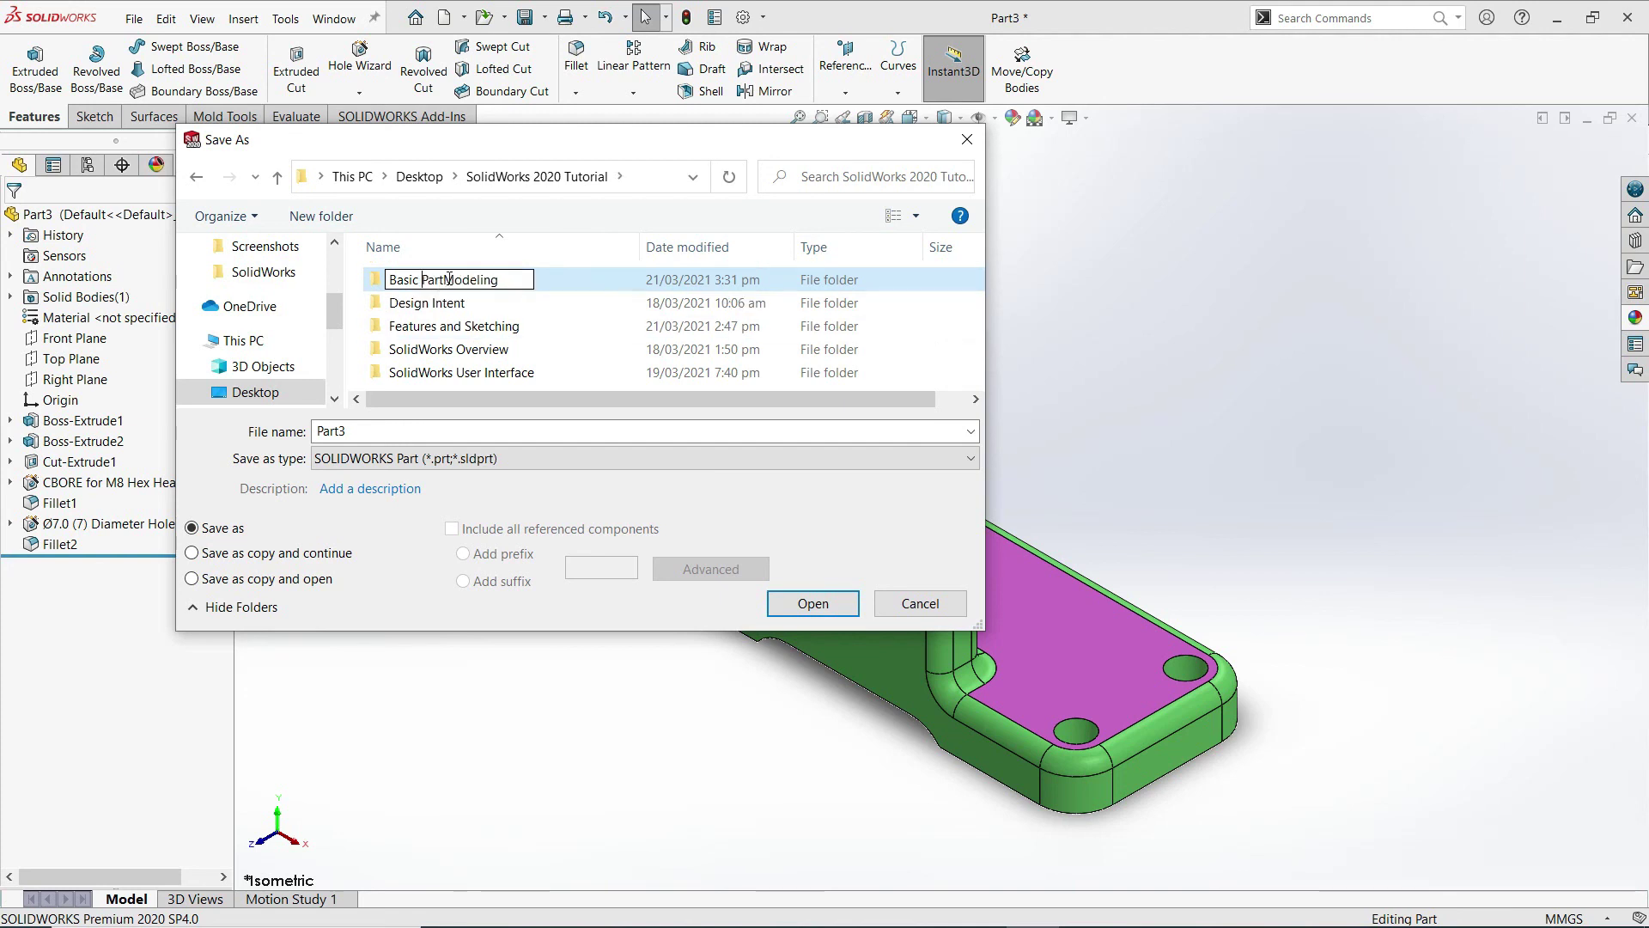
click(449, 284)
click(591, 321)
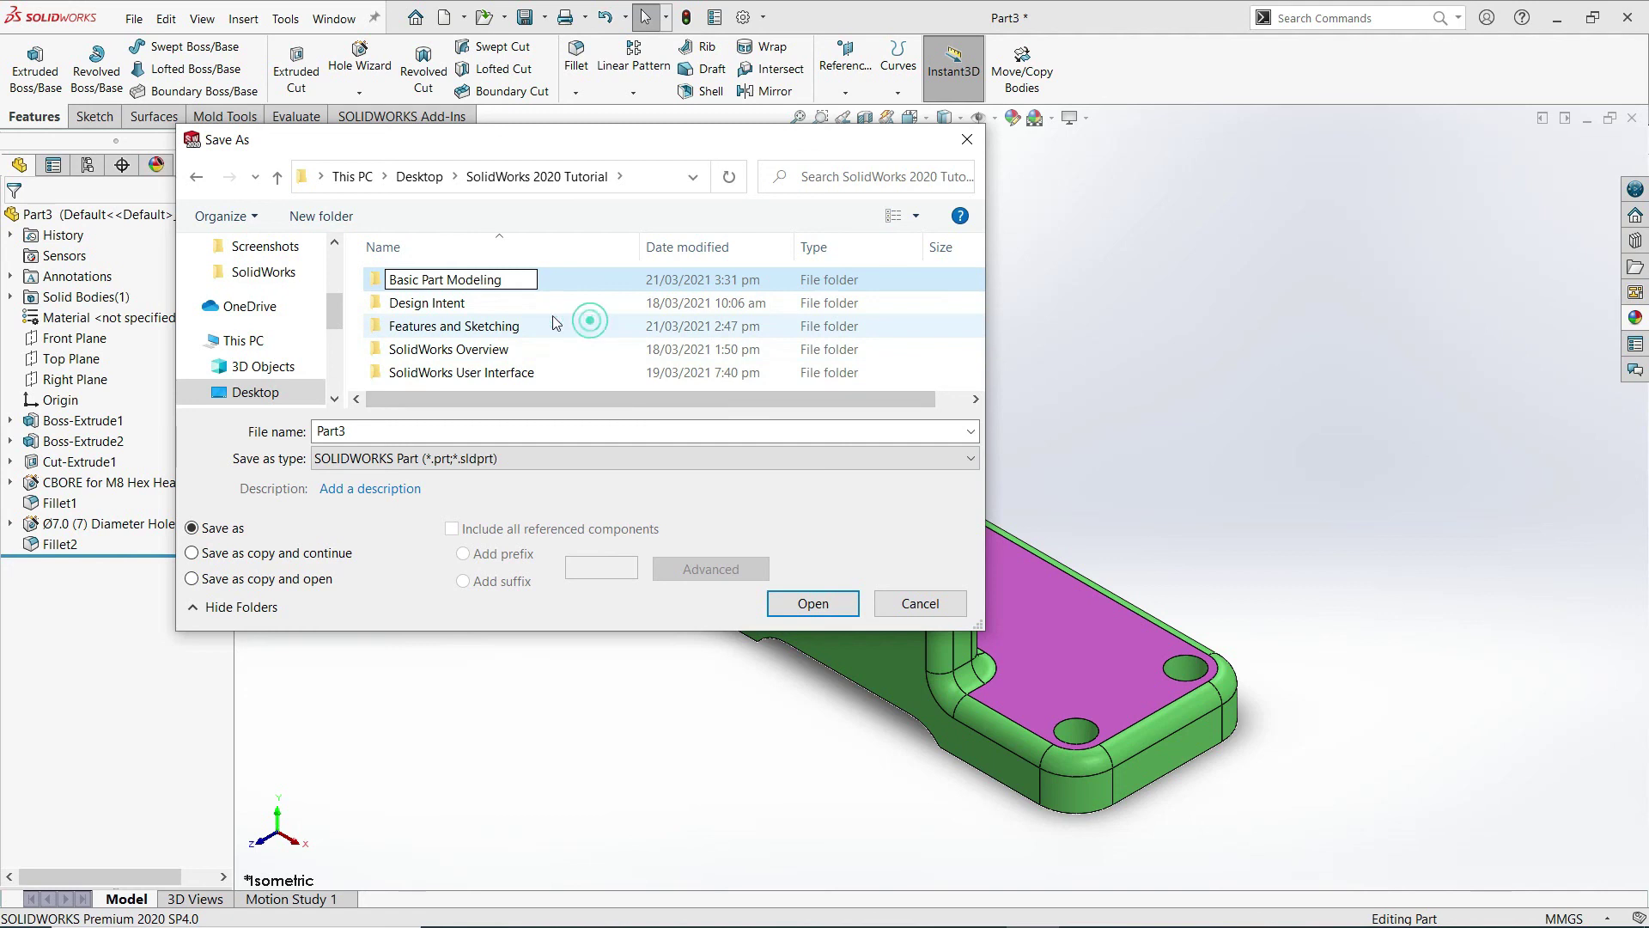
click(453, 283)
double_click(452, 284)
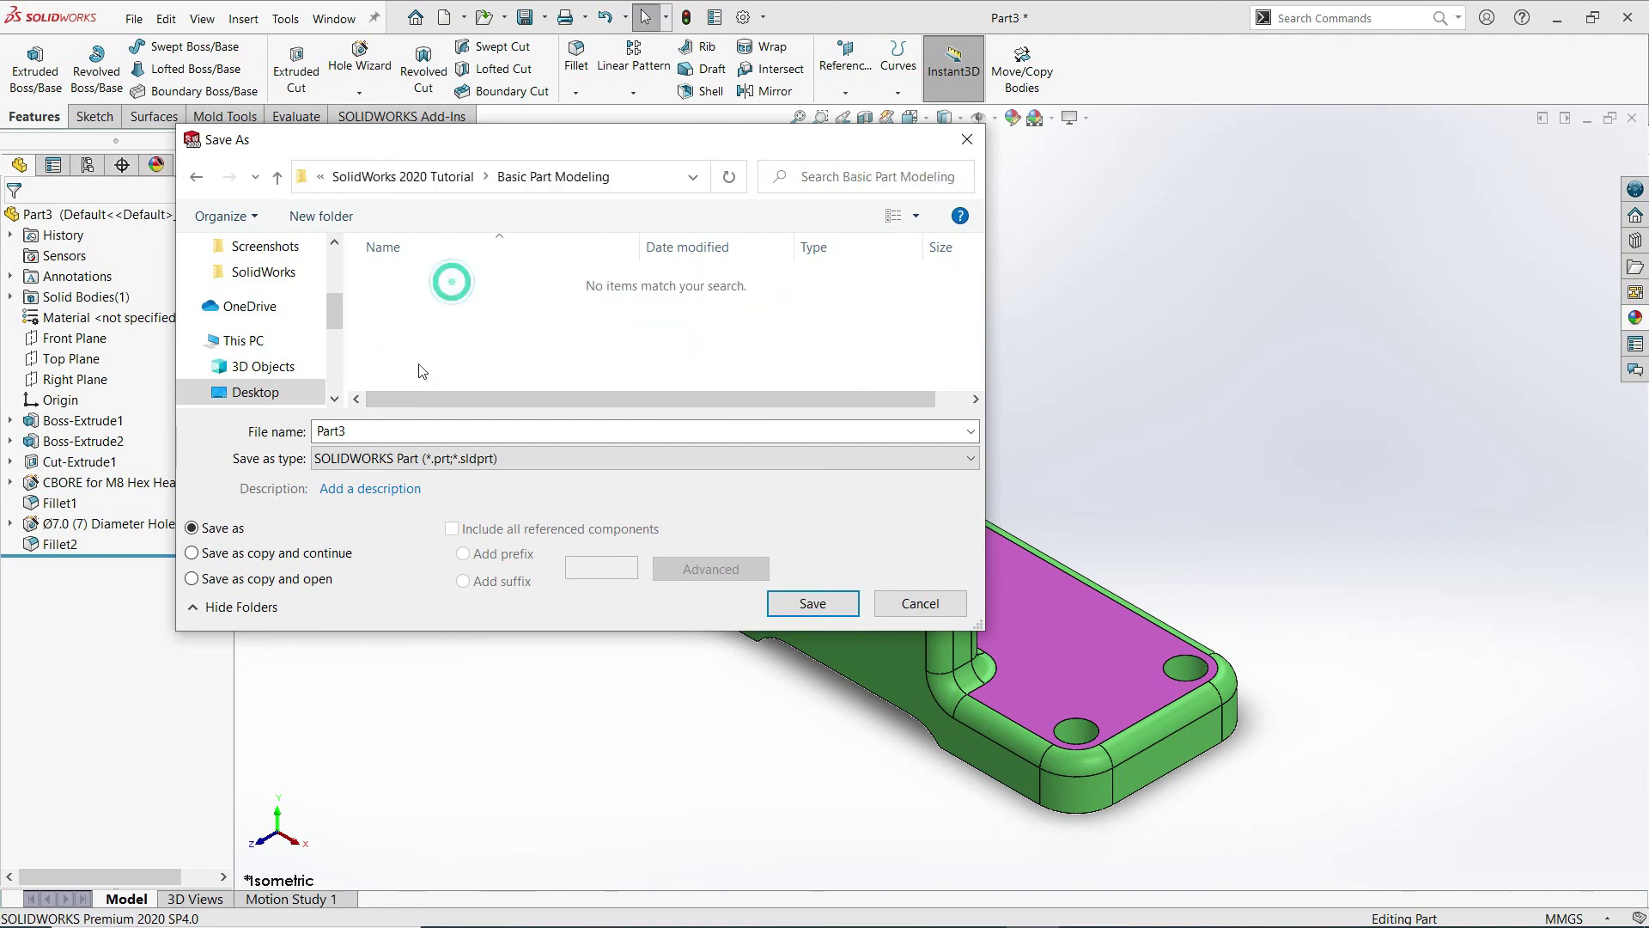
Enter Basic as the file name and save the part in the Basic Part Modeling folder.
text(Basic)
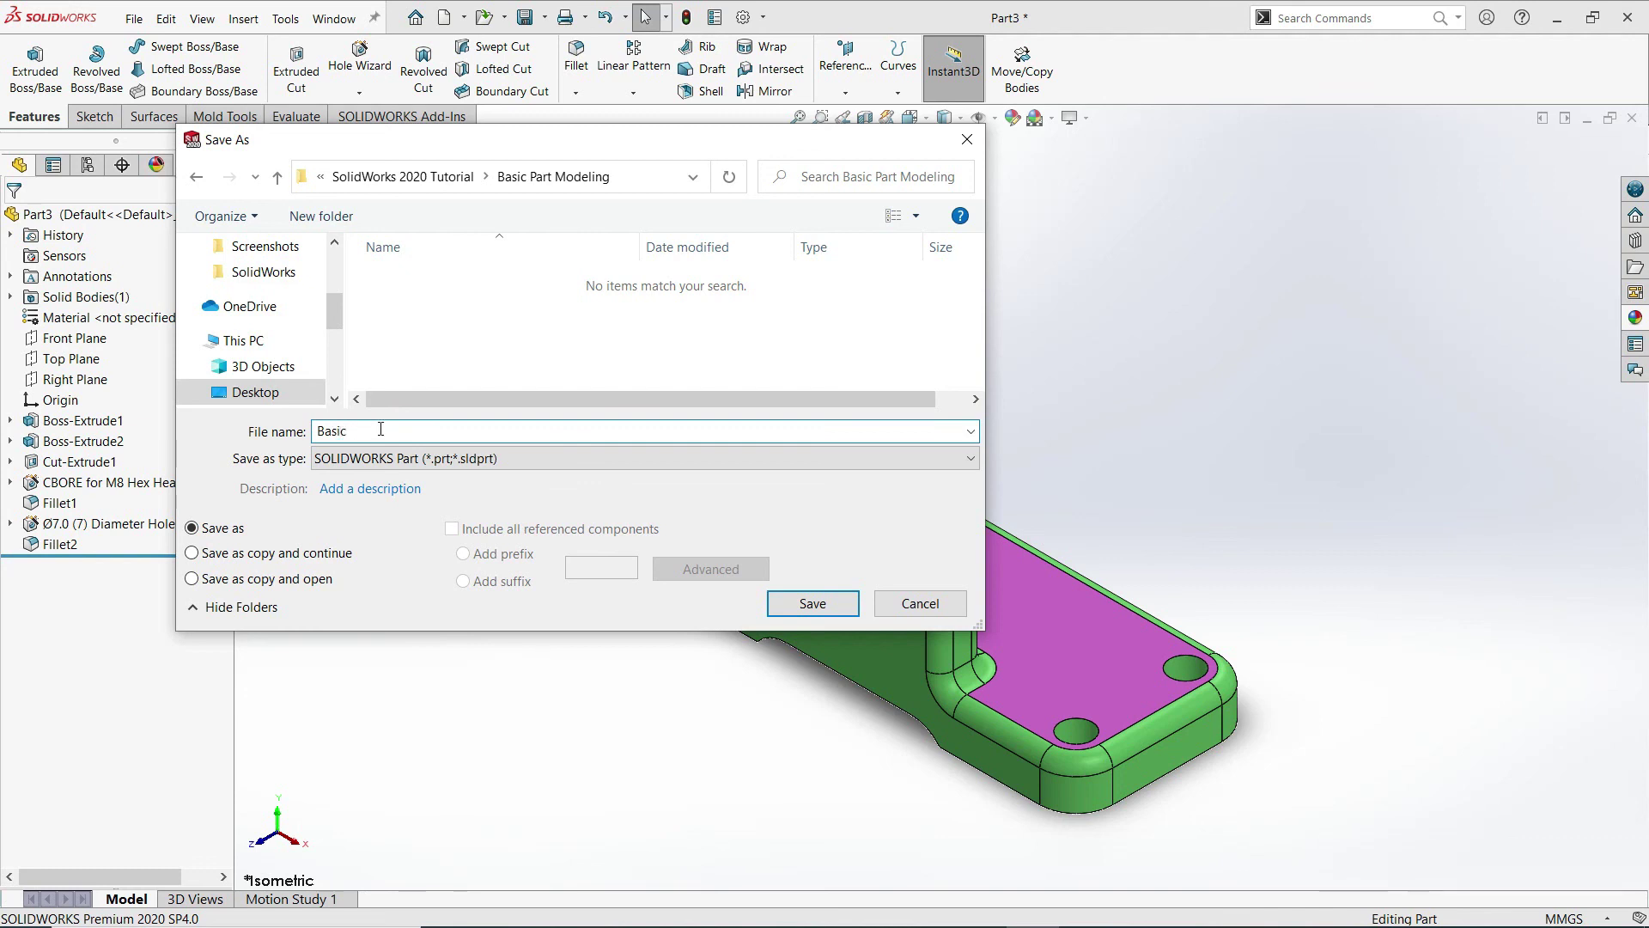
key(BackSpace)
click(816, 603)
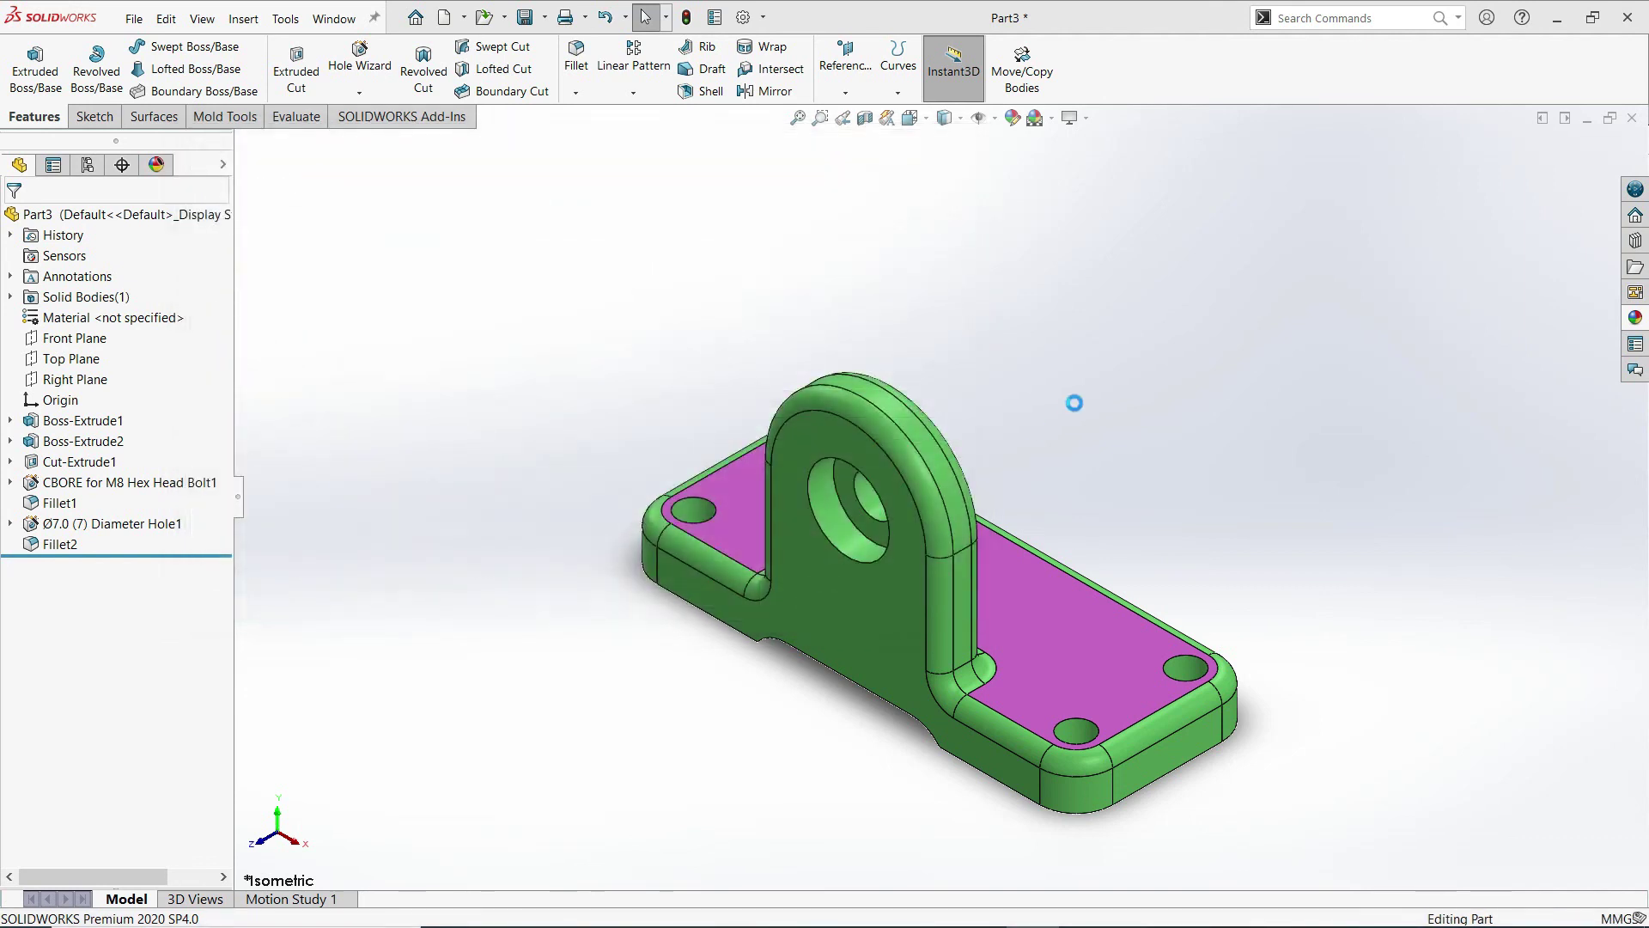